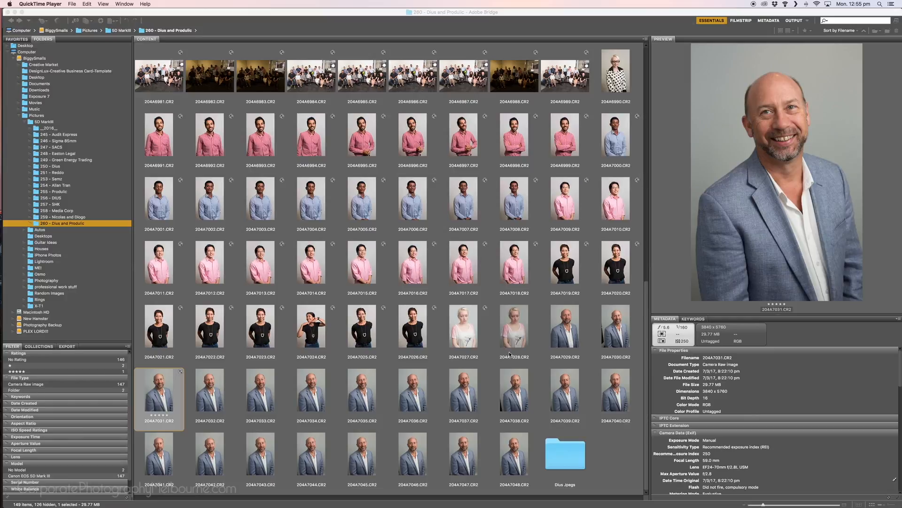
Open the portrait 204A7031.CR2 in Camera Raw and set its Contrast to +21
double_click(163, 390)
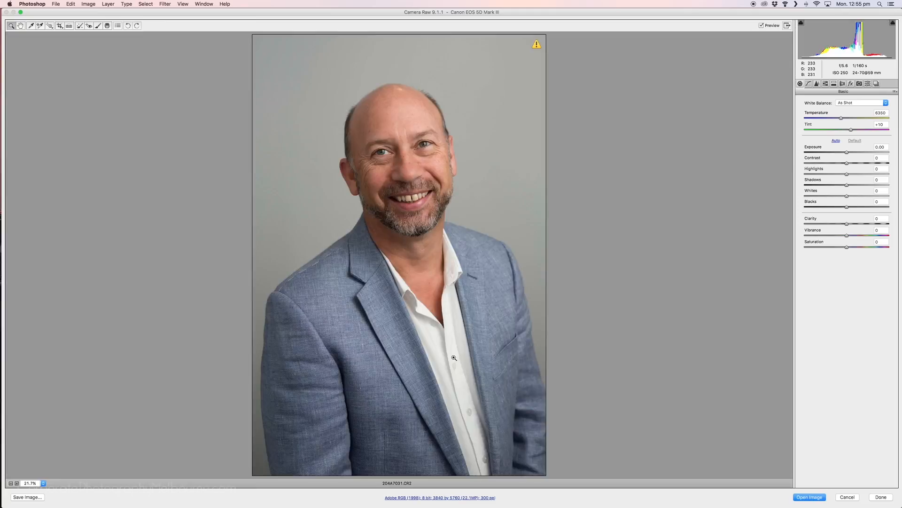
alt+click(609, 296)
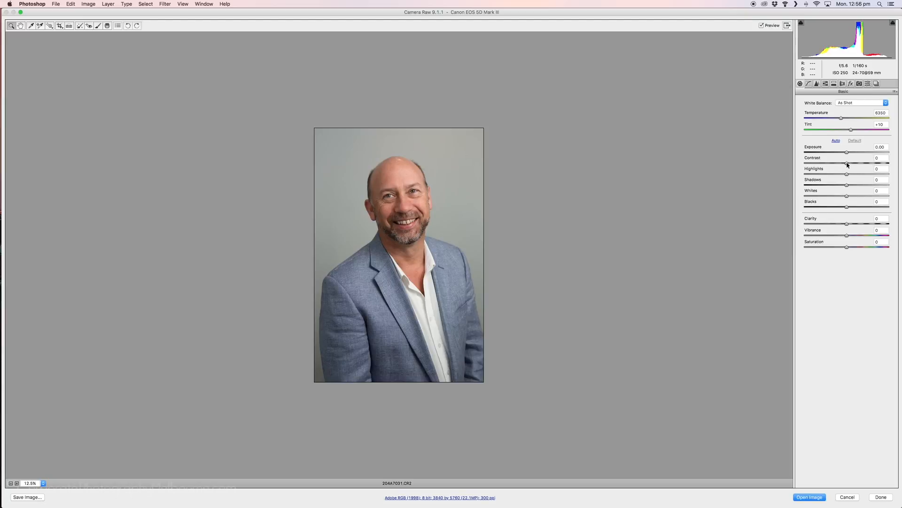
drag(848, 164, 856, 166)
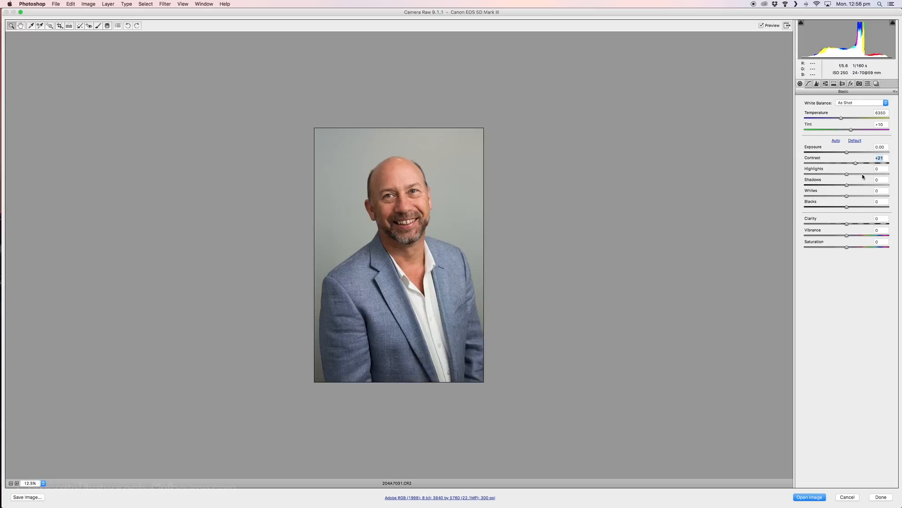
Set the manual lens vignetting Amount to +23 and Midpoint to 38 to lighten the portrait's corners
click(842, 83)
mouse_move(847, 195)
mouse_down()
mouse_move(856, 195)
mouse_move(835, 208)
mouse_up()
click(857, 196)
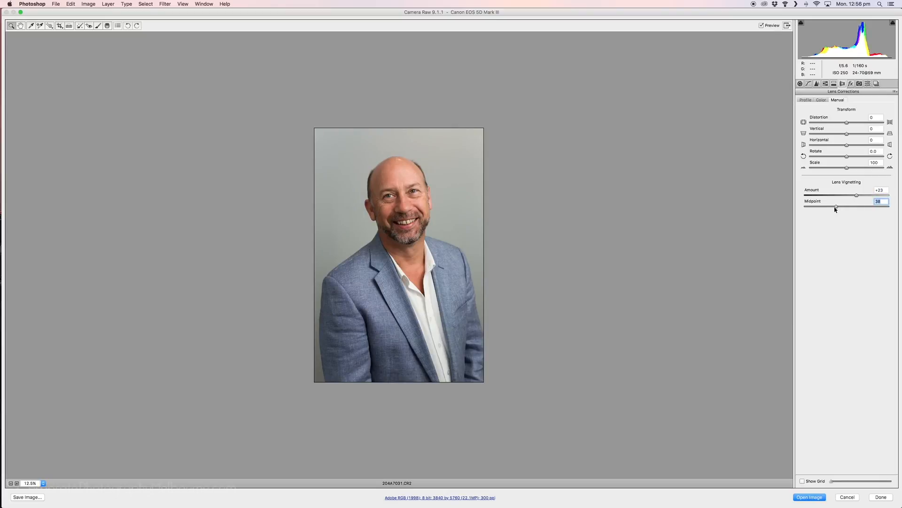
Try the automatic lens profile corrections on the portrait and turn them back off
click(805, 101)
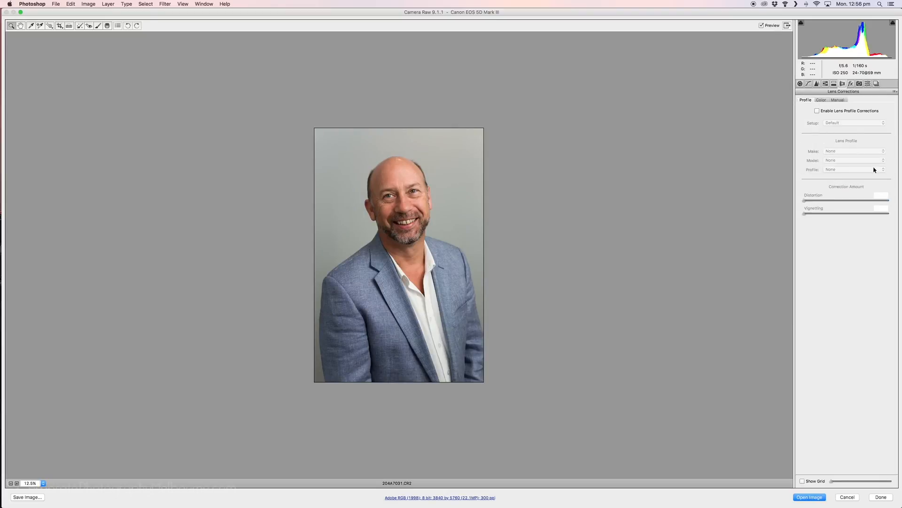
click(818, 111)
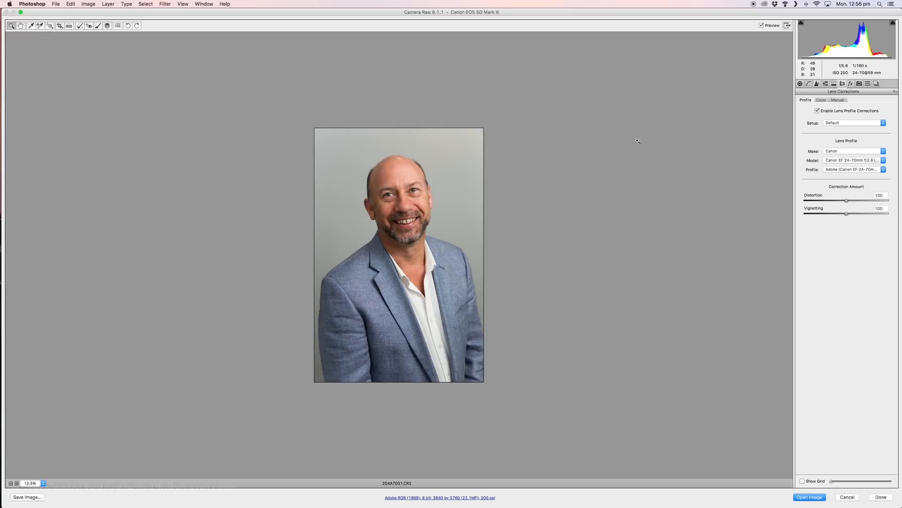
click(825, 111)
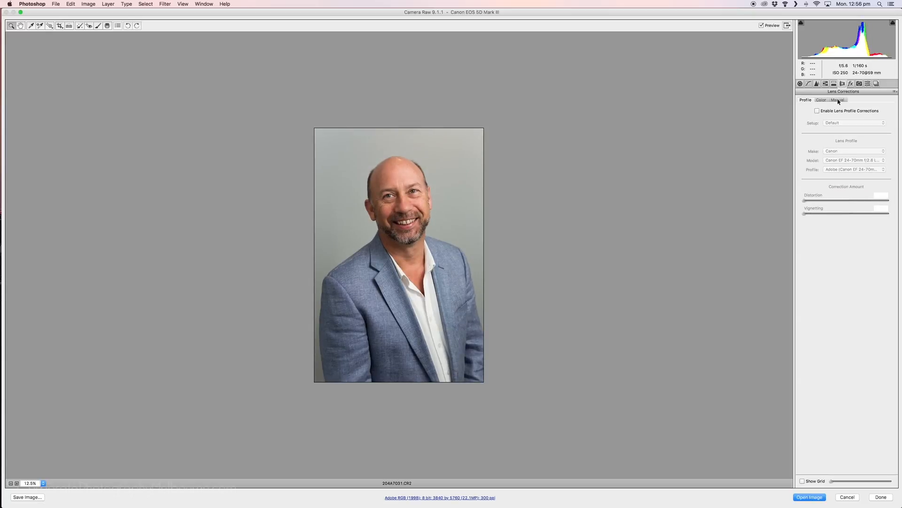
click(838, 100)
click(805, 101)
click(817, 112)
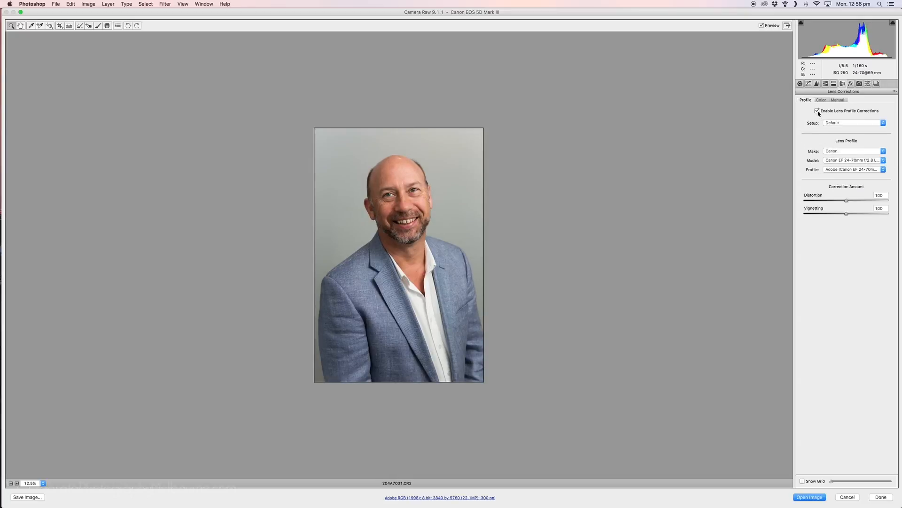
click(818, 111)
Fine-tune the manual lens vignetting Amount
click(838, 100)
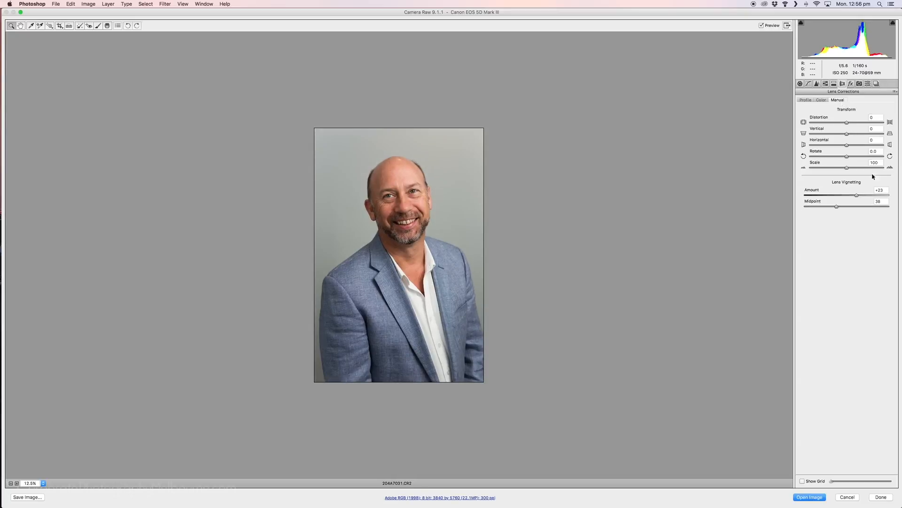
drag(851, 196, 846, 196)
click(856, 195)
drag(856, 195, 854, 195)
Set the basic tones to Shadows +27, Whites +9 and Blacks +9
click(800, 84)
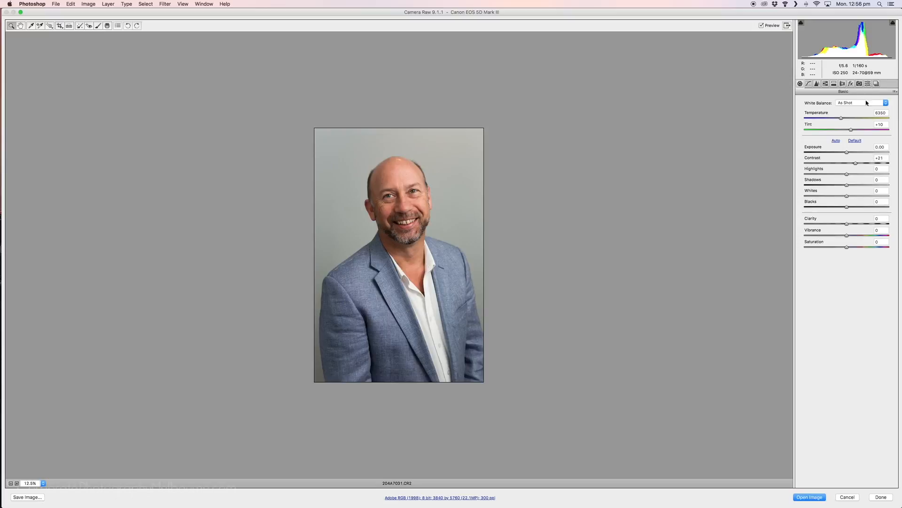
mouse_move(846, 186)
mouse_down()
mouse_move(862, 188)
mouse_move(855, 208)
mouse_move(850, 196)
mouse_up()
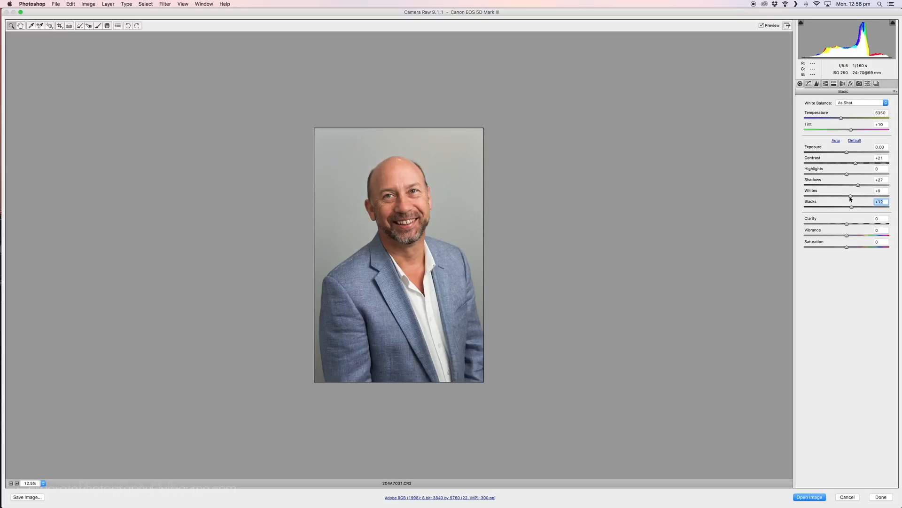
click(851, 198)
click(851, 208)
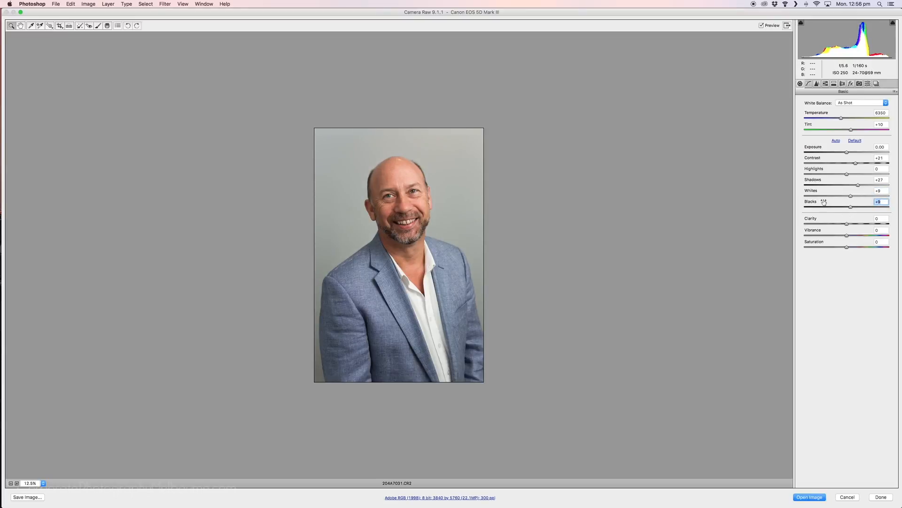
Set Clarity to +6, Vibrance to +6, Saturation to +5 and Highlights to +13
click(852, 224)
mouse_move(857, 227)
mouse_down()
mouse_move(884, 231)
mouse_move(850, 227)
mouse_up()
key(Up)
click(850, 236)
drag(849, 249, 850, 251)
click(849, 249)
mouse_move(859, 174)
mouse_down()
mouse_move(841, 174)
mouse_move(852, 174)
mouse_up()
Try the Auto white balance preset on the portrait and return it to As Shot
click(851, 104)
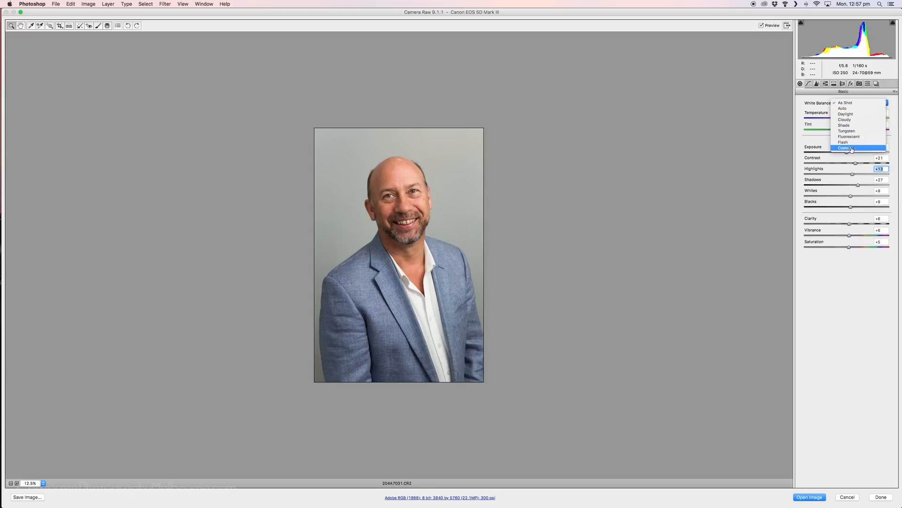
click(852, 109)
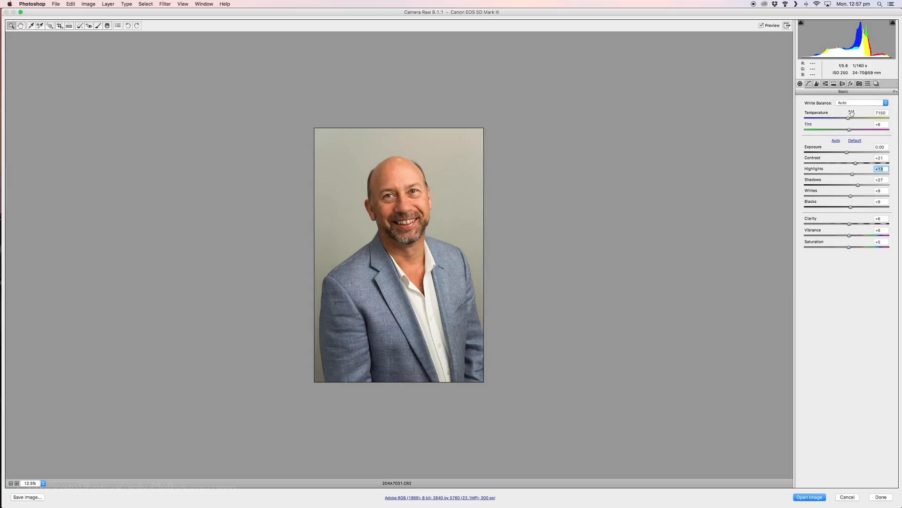
click(860, 103)
click(845, 96)
Neutralise the white balance by sampling the grey backdrop beside the head, and fine-tune the Temperature
key(shift)
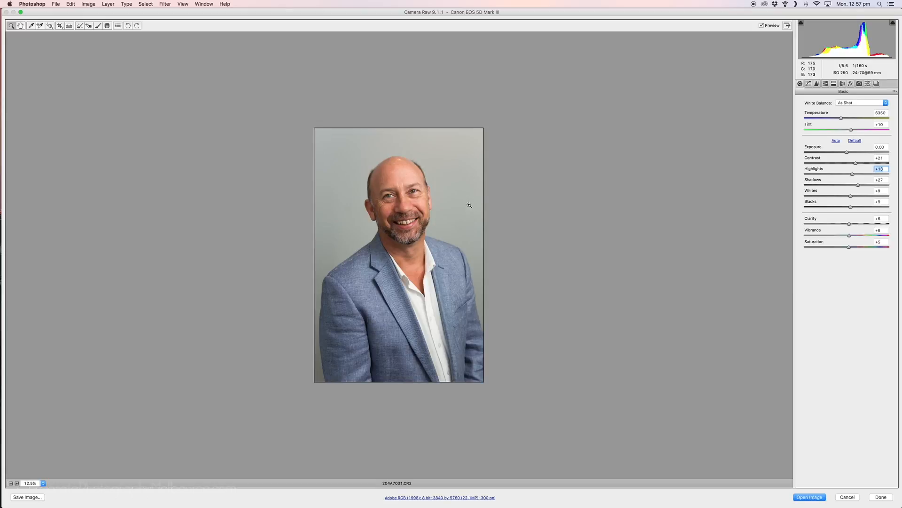
shift+click(449, 188)
drag(841, 118, 845, 122)
Paint the shaded side of the face and neck with the Adjustment Brush at size 5 and Shadows +16, checking the mask overlay
click(98, 26)
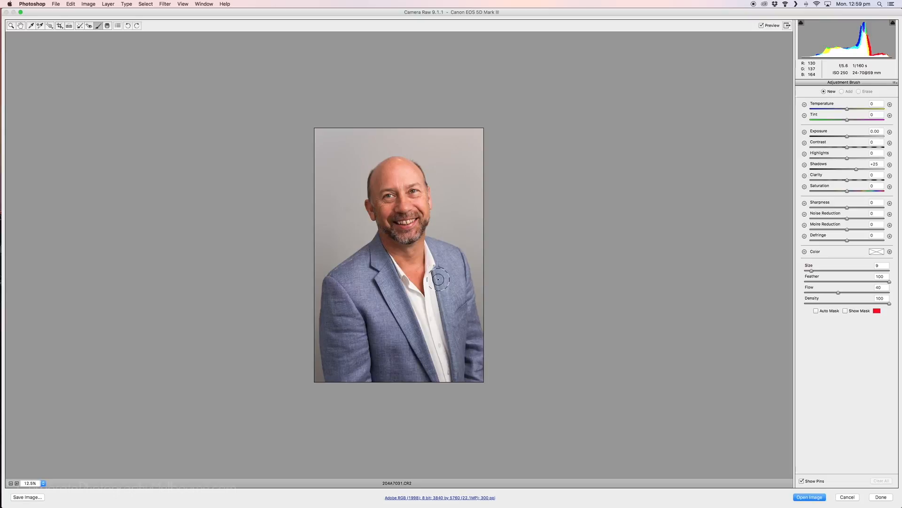
key(bracketleft)
key(bracketleft)
key(bracketleft)
key(bracketleft)
key(bracketright)
key(bracketright)
key(super+equal)
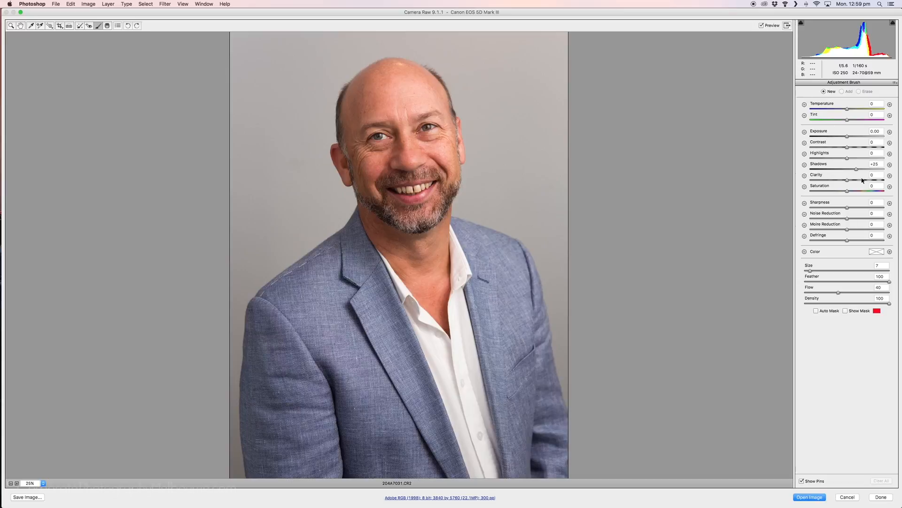
drag(856, 170, 853, 170)
key(bracketleft)
key(bracketleft)
click(410, 198)
drag(398, 132, 397, 152)
click(846, 311)
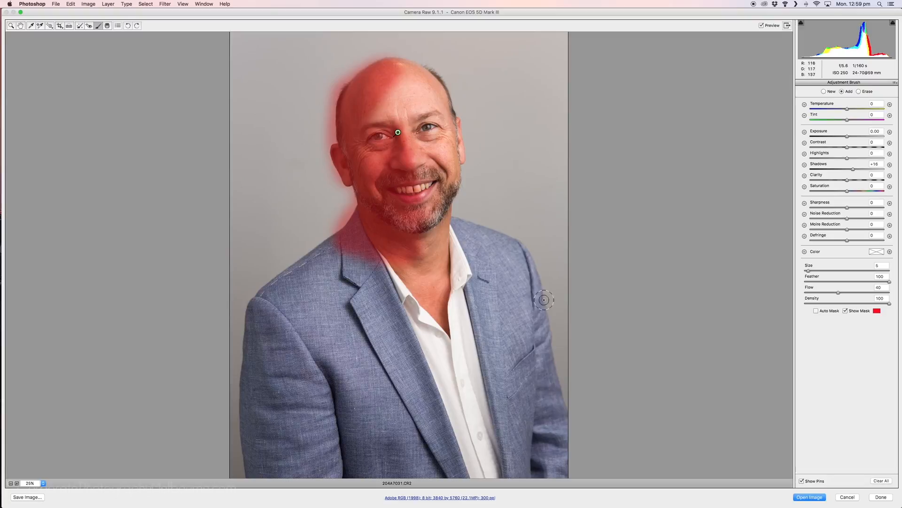
click(846, 310)
Strengthen the brushed face area's Shadows, comparing +100 and +50 before settling on a slightly lower amount
drag(853, 169, 886, 174)
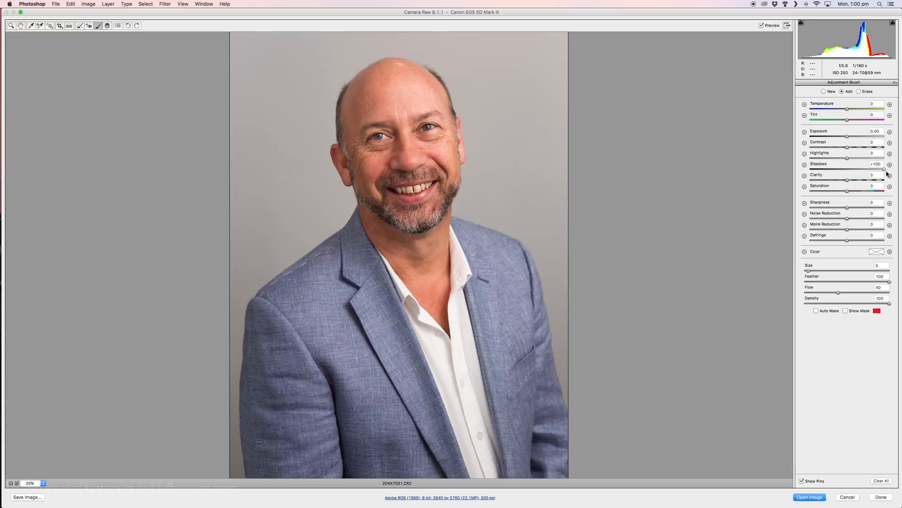
click(856, 172)
drag(887, 176, 870, 174)
click(868, 172)
key(super+minus)
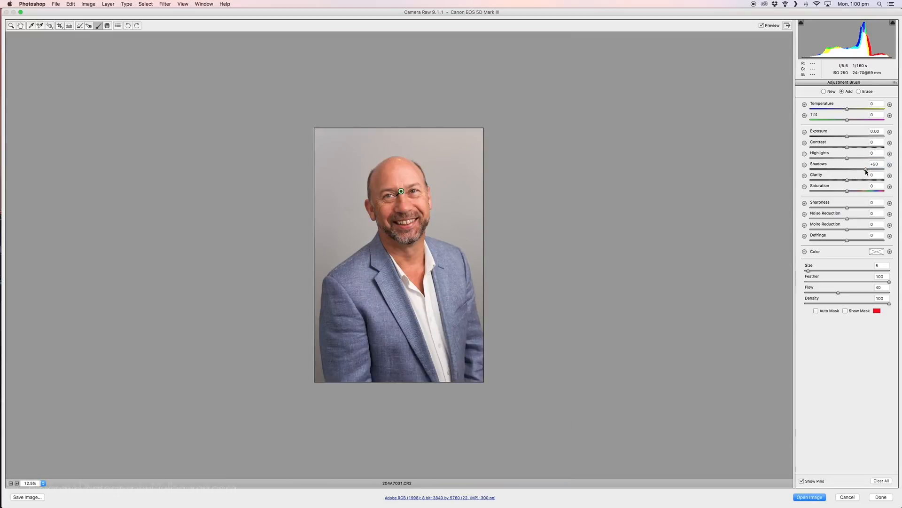
click(864, 170)
drag(863, 170, 860, 172)
Open the developed portrait in Photoshop and duplicate the Background layer as "Liquify"
click(810, 497)
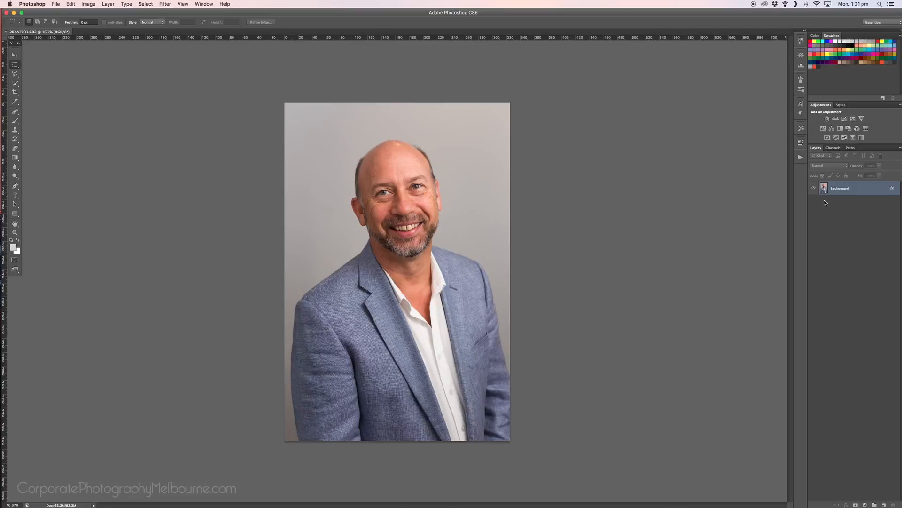
drag(757, 197, 743, 196)
click(504, 163)
right_click(866, 187)
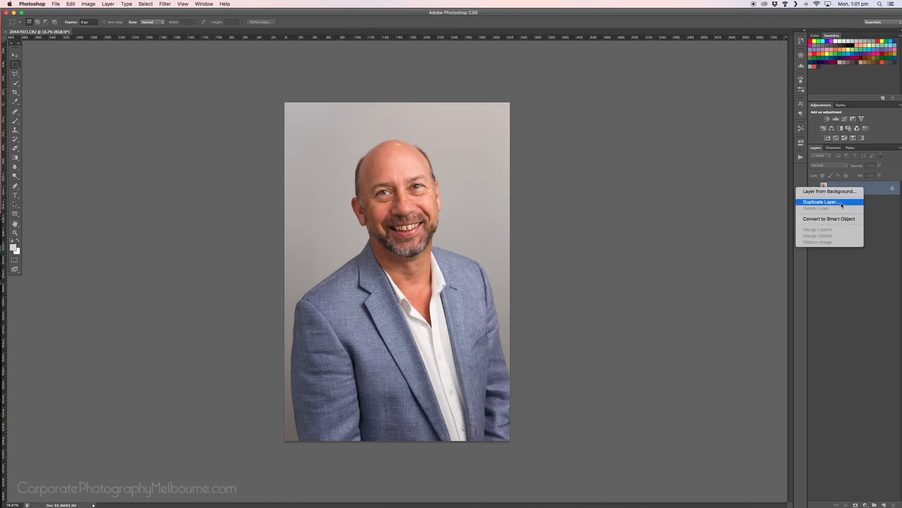
click(849, 205)
key(Return)
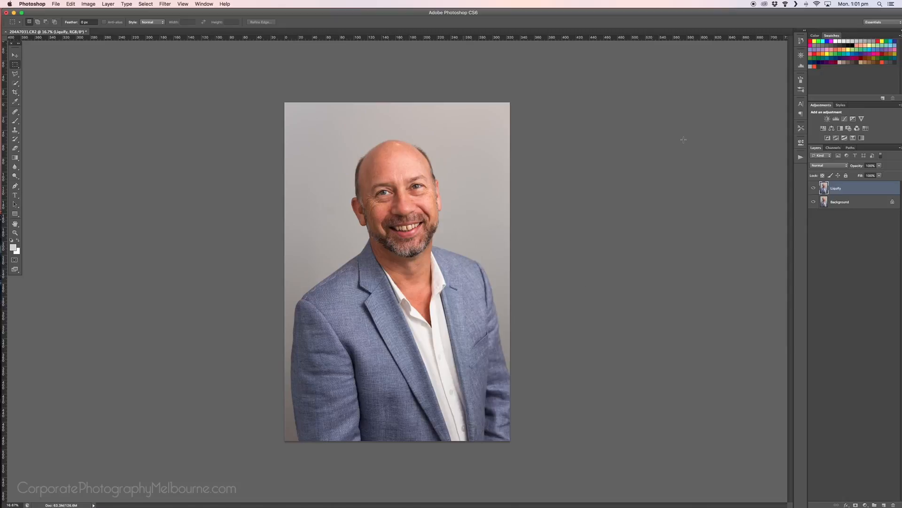
Start the Liquify filter on the duplicated layer and set the Bloat tool's brush size to 1000
click(166, 5)
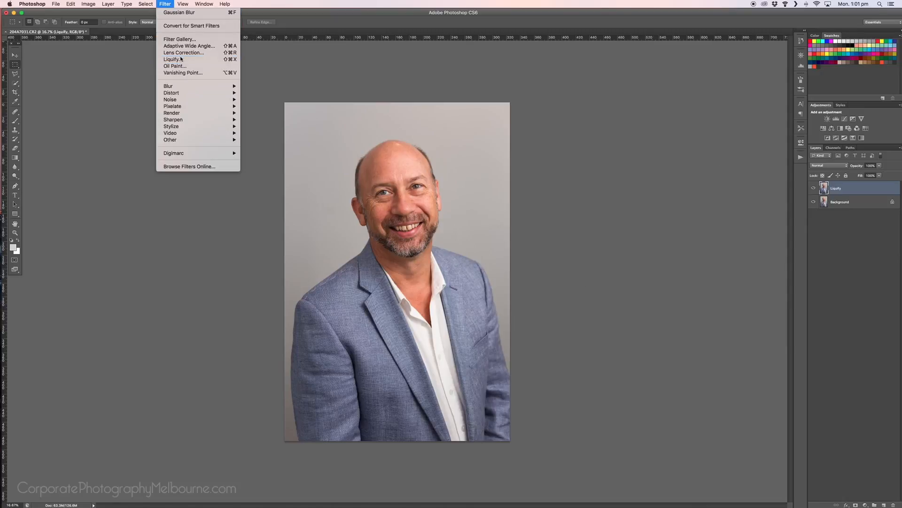
click(173, 55)
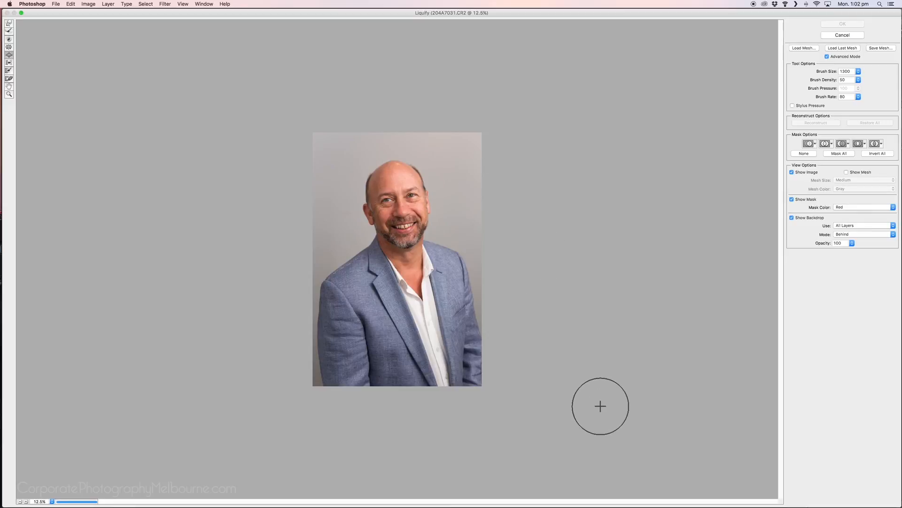
key(bracketleft)
key(bracketleft)
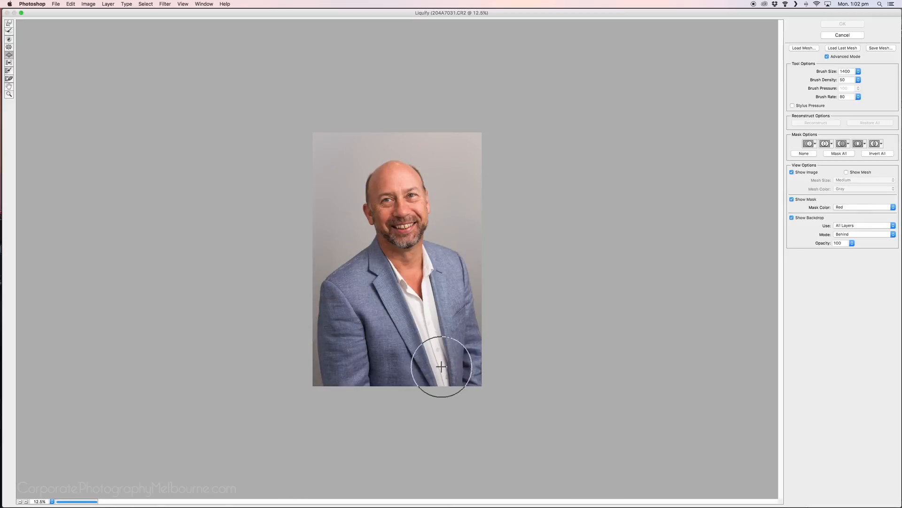
key(bracketright)
key(bracketright)
key(bracketright)
key(super+equal)
key(bracketleft)
key(bracketleft)
key(bracketleft)
key(bracketleft)
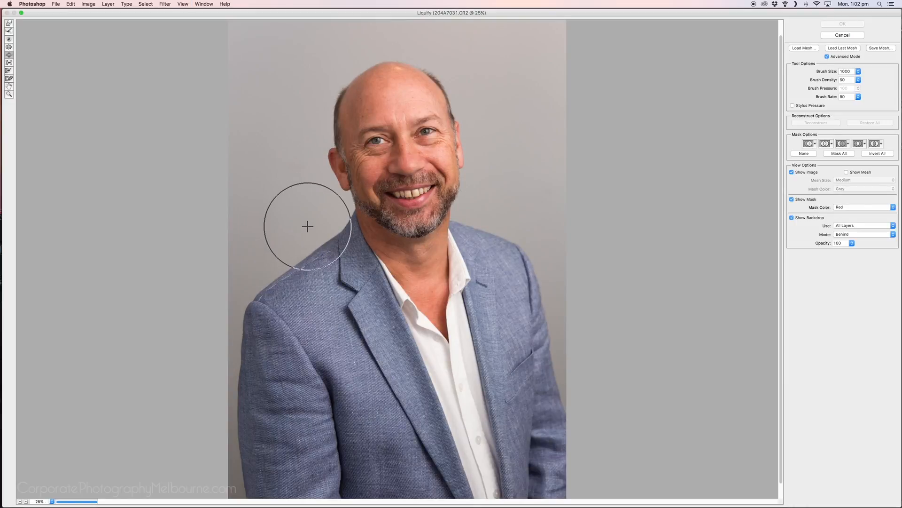
Try a Bloat stroke on the jacket's shoulder line beside the neck and undo it
drag(311, 232, 303, 233)
key(bracketright)
key(bracketright)
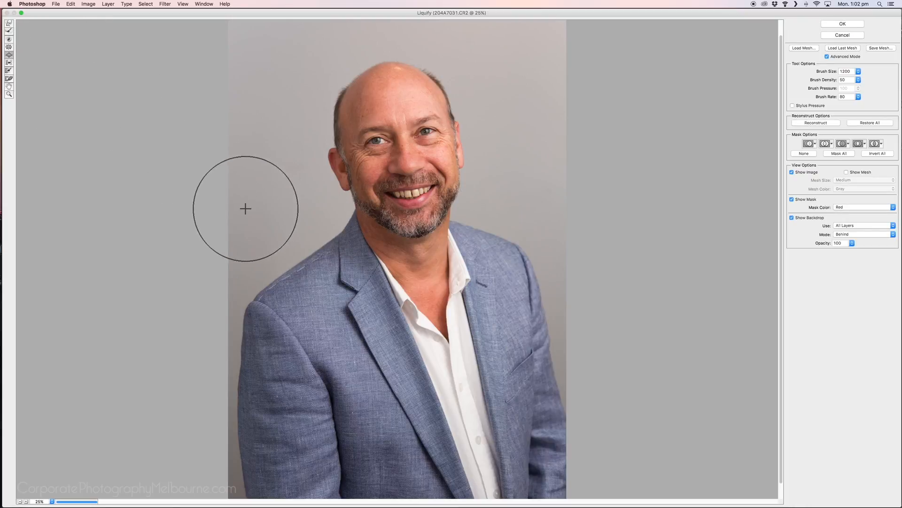
key(super+z)
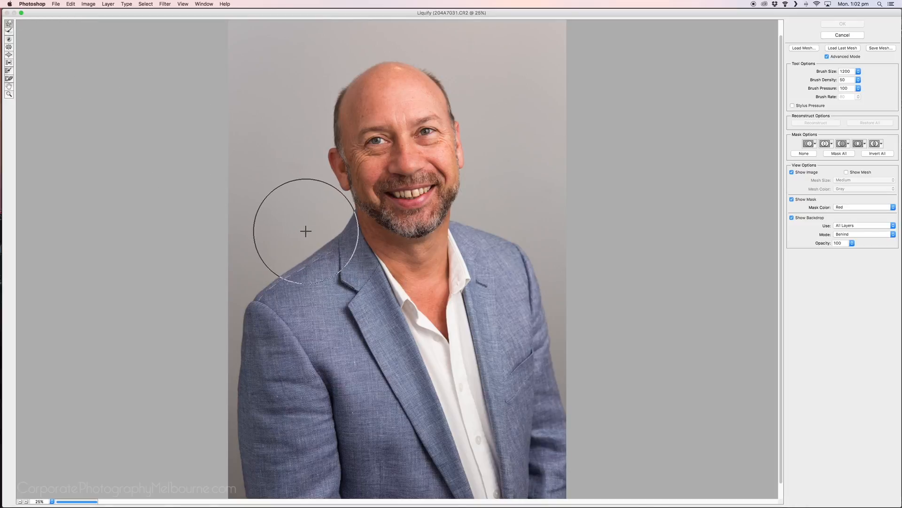
Reshape the jacket's shoulder line below the shaded side of the face with Forward Warp, using brush sizes between 800 and 1200
drag(307, 231, 294, 234)
key([)
key([)
key([)
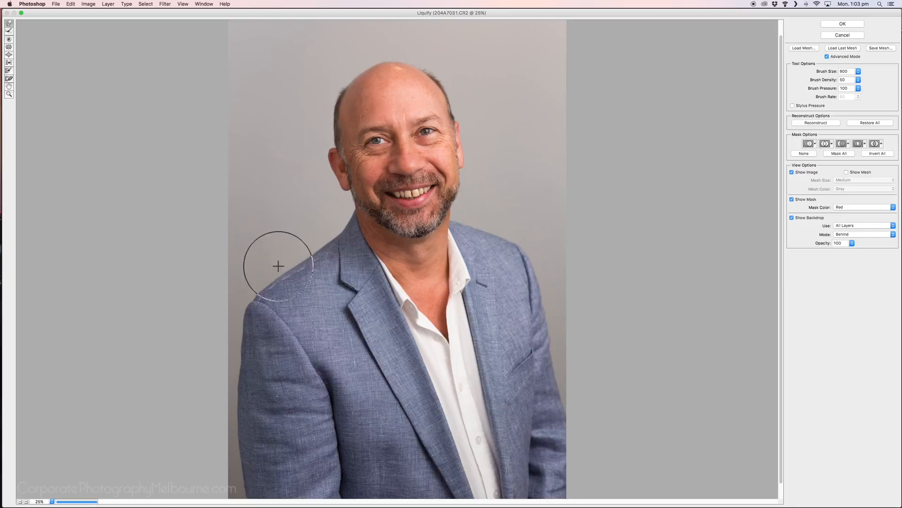
key(bracketright)
key(bracketright)
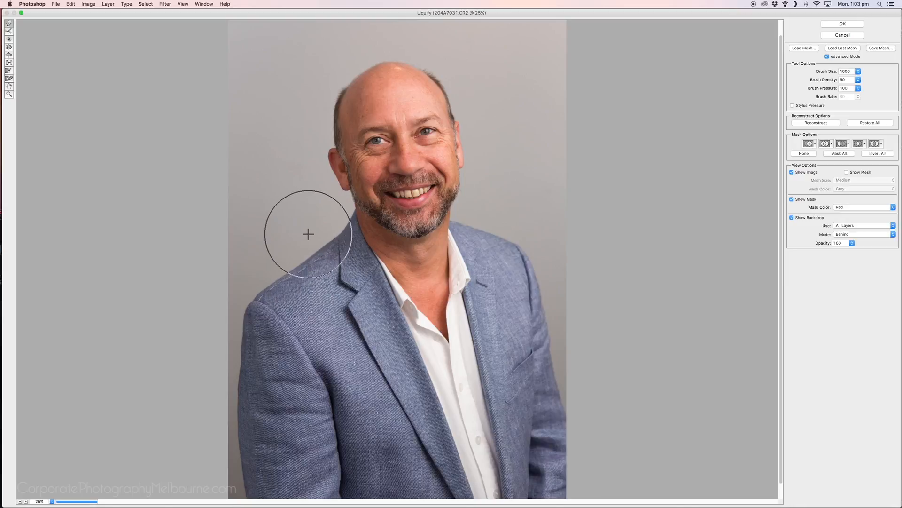
key(bracketleft)
key(bracketleft)
key(bracketright)
key(bracketright)
key(bracketright)
key(bracketright)
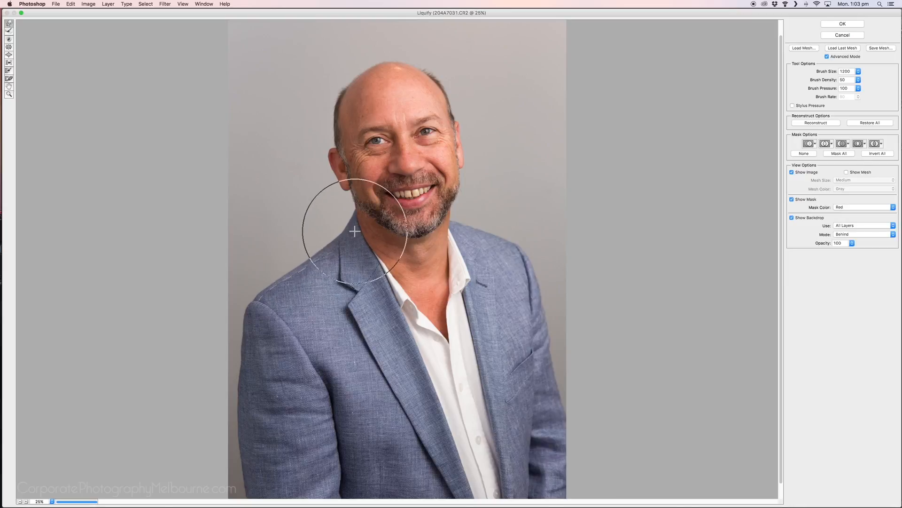
key(bracketleft)
key(bracketleft)
key(bracketleft)
key(bracketleft)
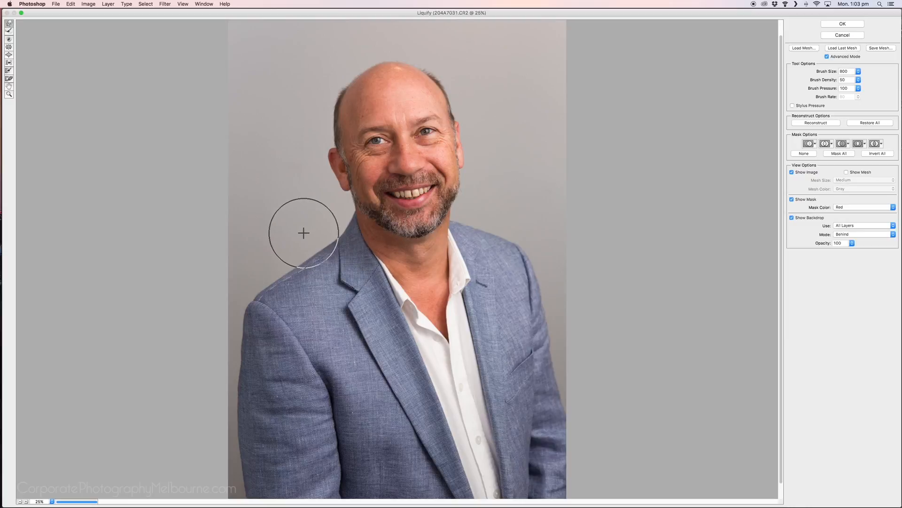
key(bracketright)
key(bracketright)
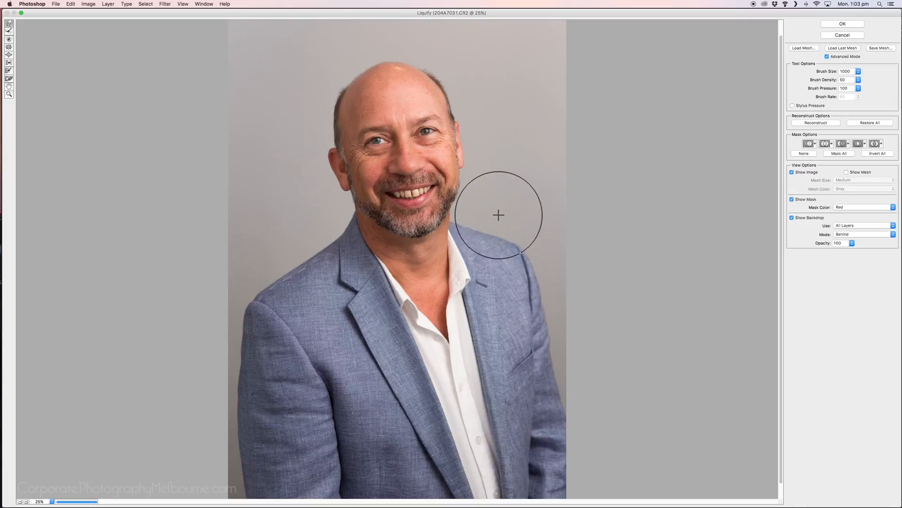
Refine the jacket's shoulder line on the shaded side with Forward Warp at brush size 500
key(bracketleft)
key(bracketleft)
key(bracketleft)
key(bracketleft)
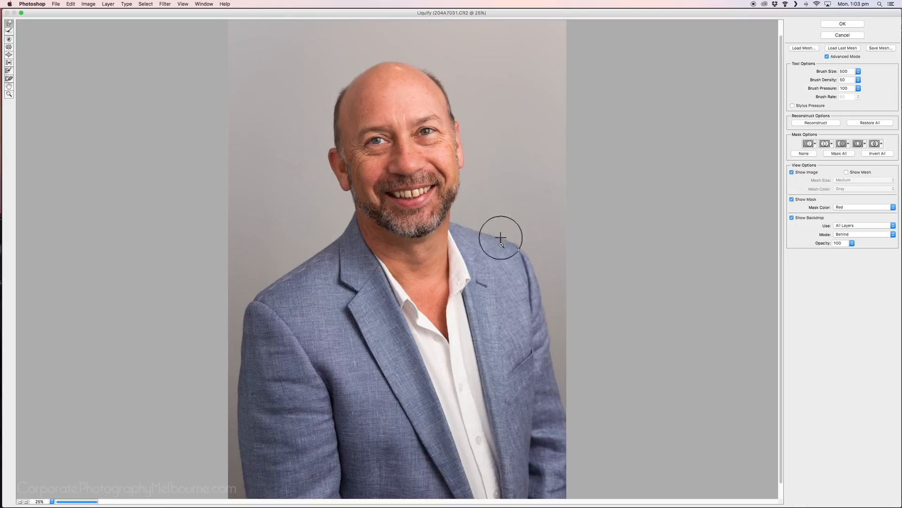
key(super+minus)
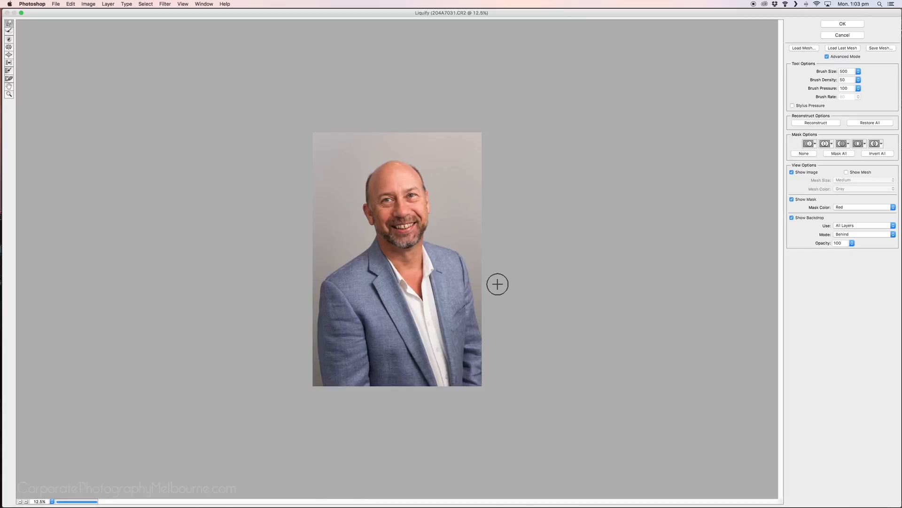
key(super+equal)
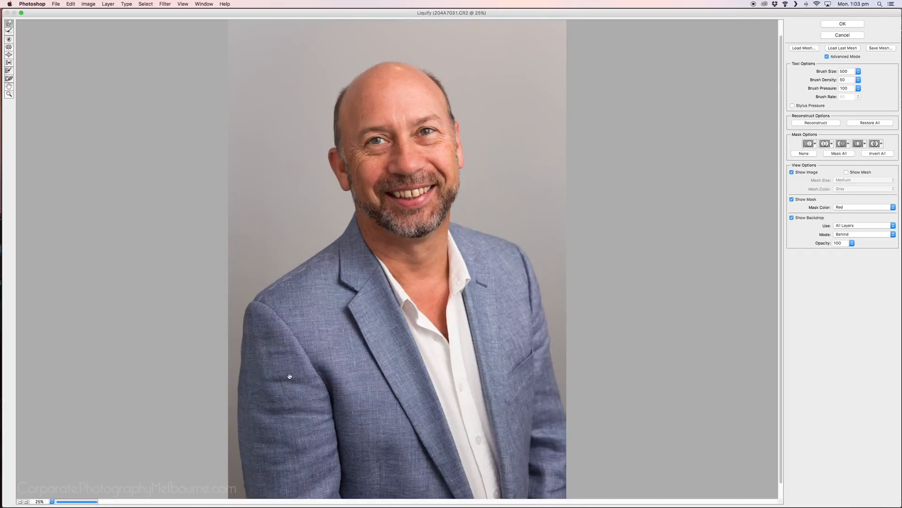
Touch up the inner edge of the jacket's front sleeve with Forward Warp, using brush sizes between 175 and 500
drag(289, 376, 313, 227)
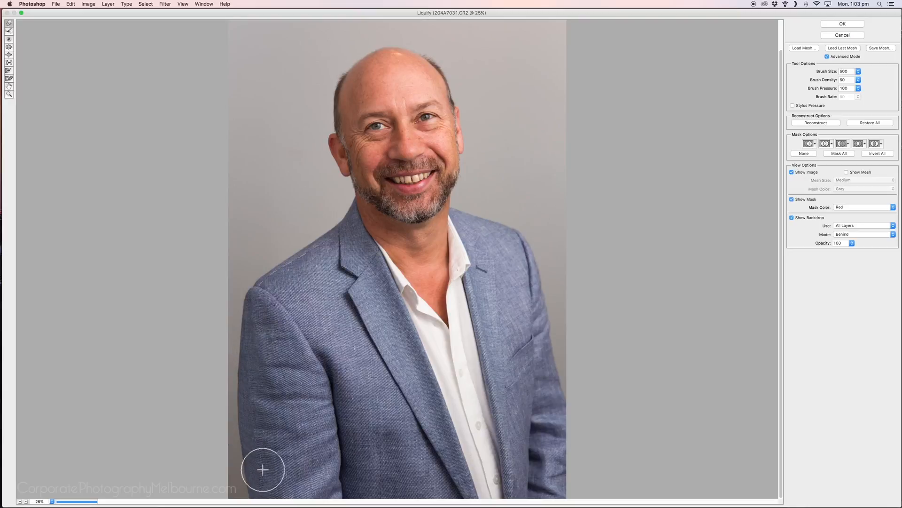
key(bracketright)
key(bracketright)
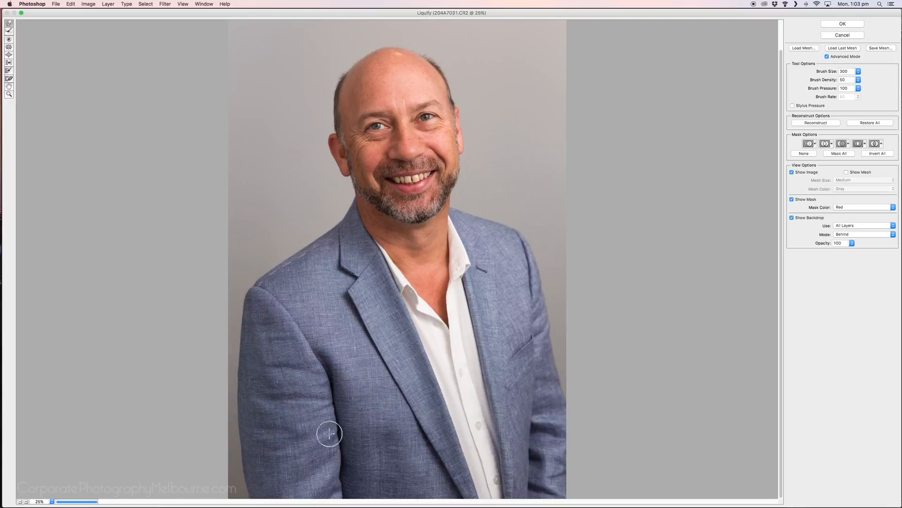
key(super+plus)
key(super+plus)
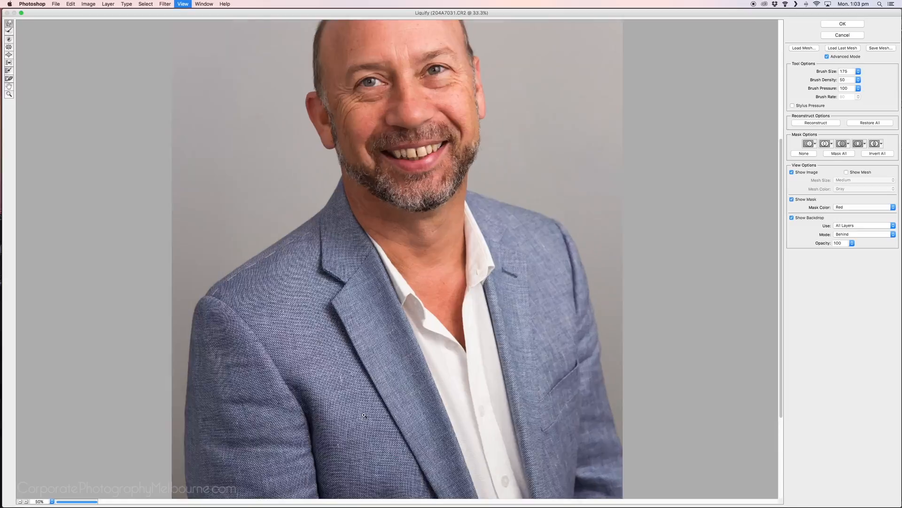
key(bracketright)
key(bracketright)
key(bracketright)
key(bracketright)
key(bracketright)
key(bracketleft)
key(bracketleft)
key(bracketleft)
key(bracketleft)
key(bracketleft)
key(bracketleft)
key(bracketleft)
key(bracketright)
key(bracketright)
key(bracketright)
key(bracketright)
key(bracketright)
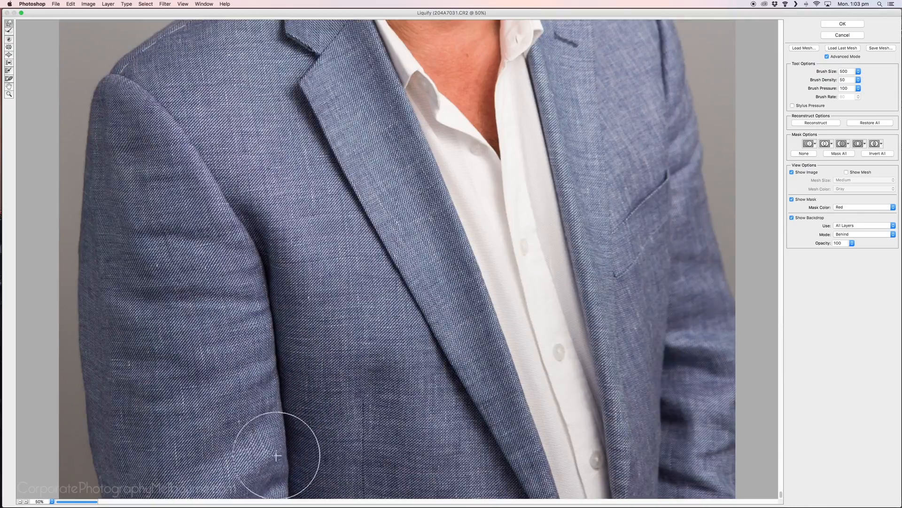
key(super+minus)
key(super+minus)
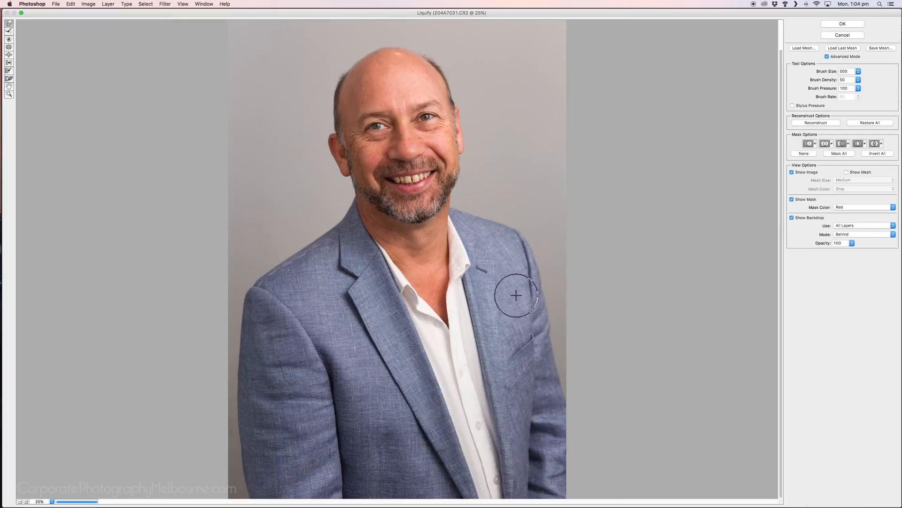
Pull the open shirt and jacket front inward at the image's lower edge with Forward Warp at brush size 3300
key(super+minus)
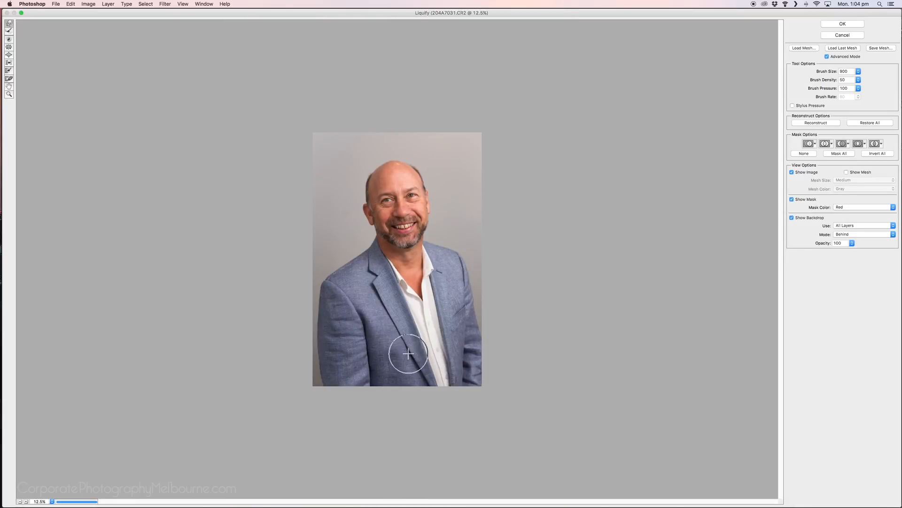
key(bracketright)
key(bracketright)
key(bracketright)
key(bracketright)
key(bracketright)
key(bracketright)
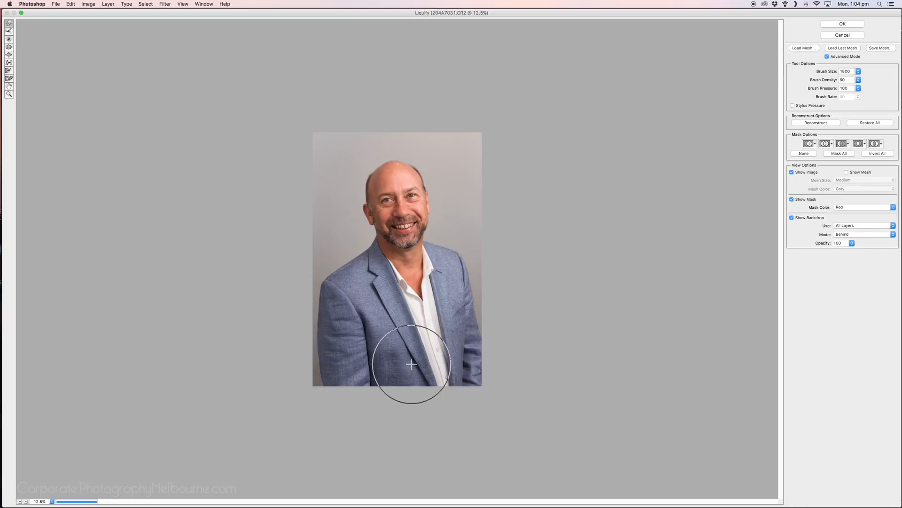
key(bracketleft)
key(bracketleft)
key(bracketleft)
key(bracketleft)
key(bracketleft)
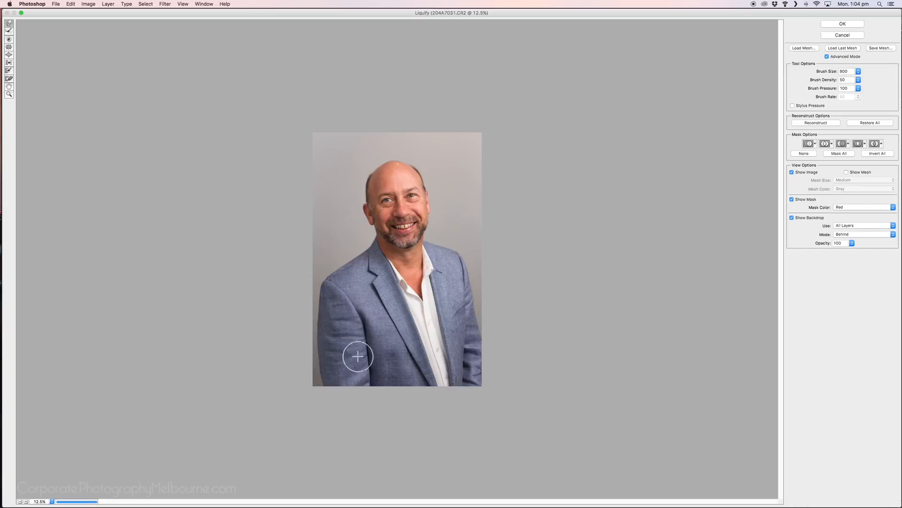
key(bracketright)
key(bracketright)
key(bracketright)
key(bracketright)
key(bracketright)
key(bracketright)
key(bracketright)
key(bracketright)
key(bracketright)
key(bracketright)
key(bracketright)
key(bracketright)
key(bracketright)
key(bracketright)
key(bracketright)
key(bracketright)
key(bracketright)
key(bracketright)
key(bracketright)
key(bracketright)
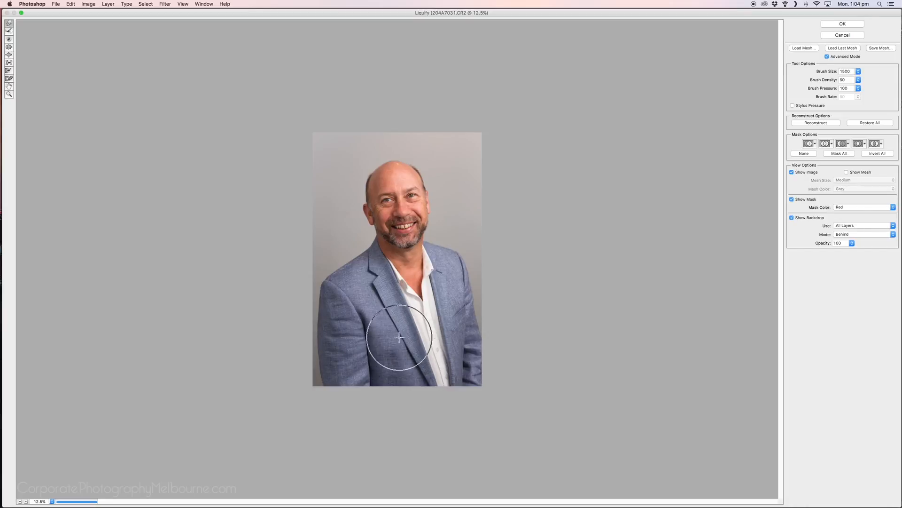
key(bracketright)
key(bracketright)
key(bracketright)
key(bracketright)
key(bracketright)
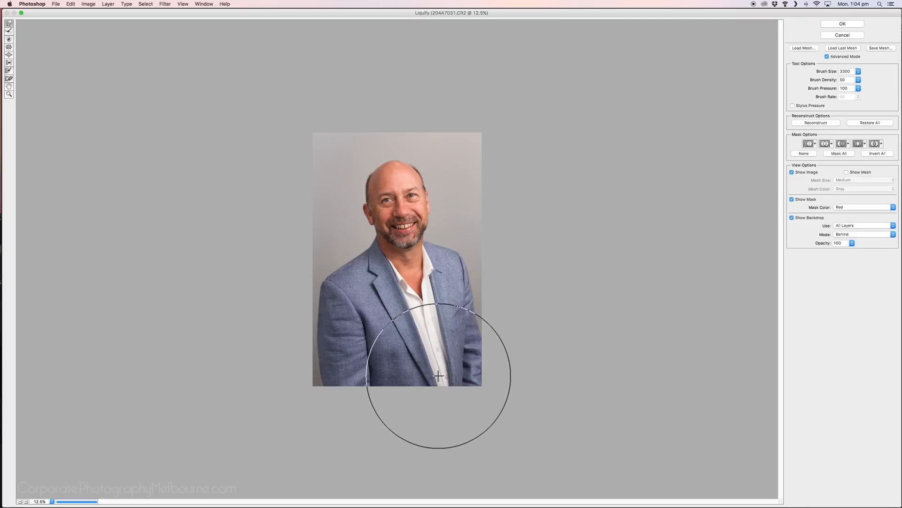
drag(436, 382, 433, 382)
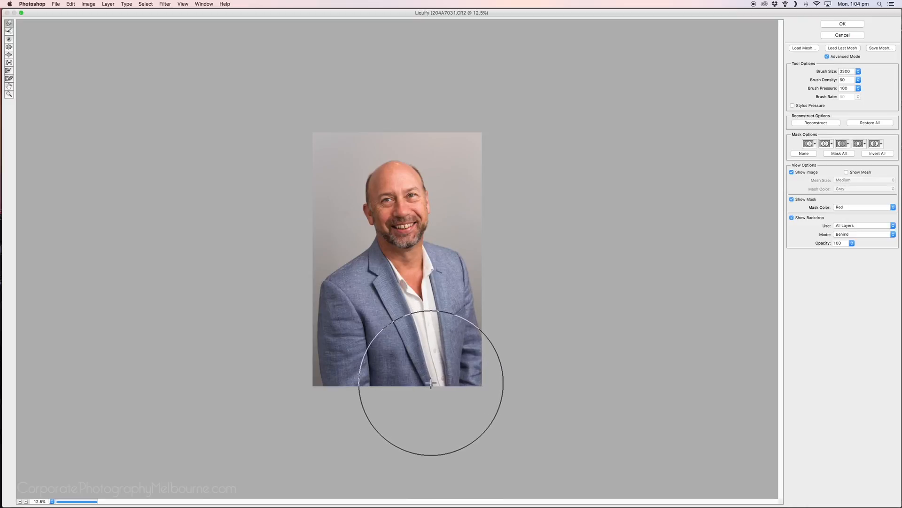
Narrow the lower shirt opening further by warping the jacket front inward, using brush sizes 2800 and 2600
key(bracketleft)
key(bracketleft)
key(bracketleft)
key(bracketleft)
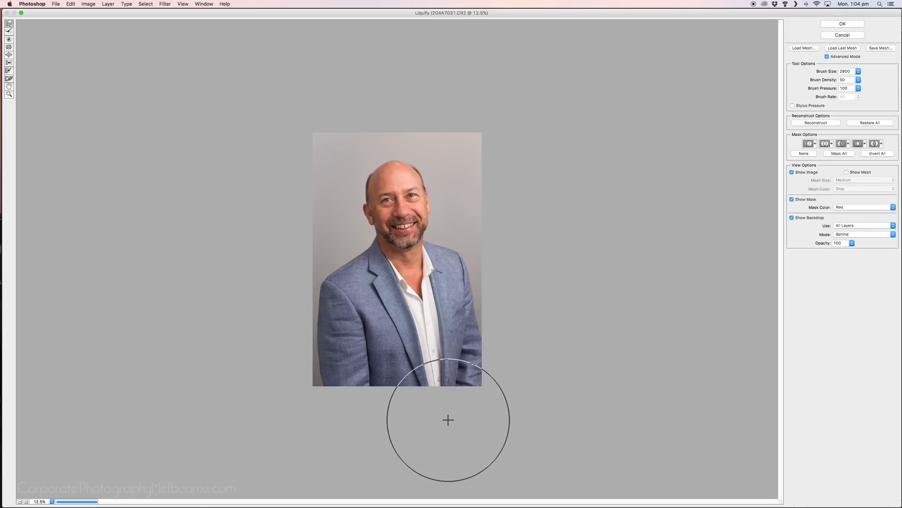
key(bracketleft)
key(bracketleft)
key(bracketleft)
key(bracketleft)
key(bracketleft)
key(bracketleft)
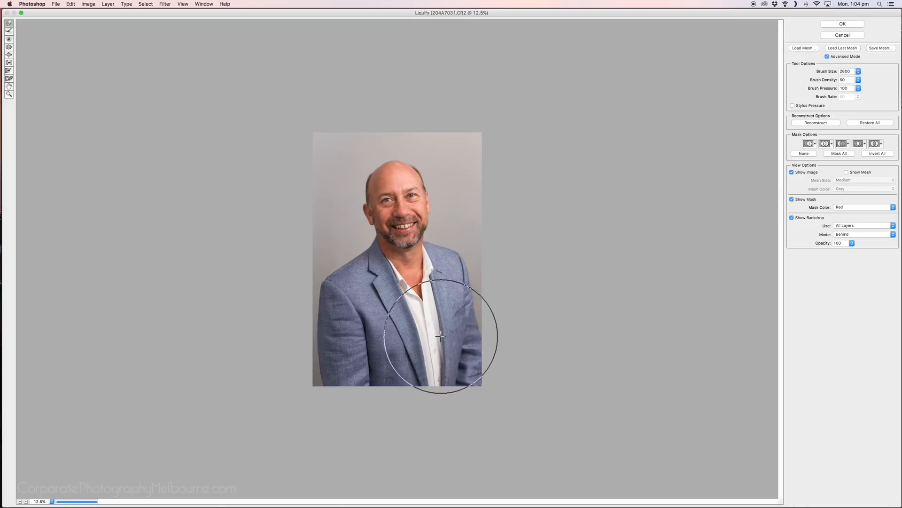
Refine the outline of the jacket's far sleeve with Forward Warp, using brush sizes between 250 and 600
key(bracketleft)
key(bracketleft)
key(bracketleft)
key(bracketleft)
key(bracketleft)
key(bracketleft)
key(bracketleft)
key(bracketleft)
key(bracketleft)
key(bracketleft)
key(bracketleft)
key(bracketleft)
key(bracketleft)
key(bracketleft)
key(super+equal)
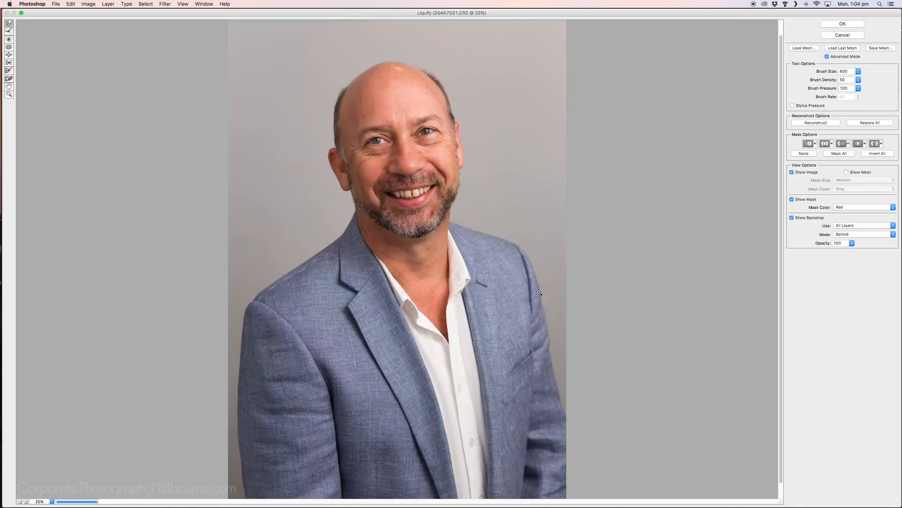
scroll(559, 369, down, 1)
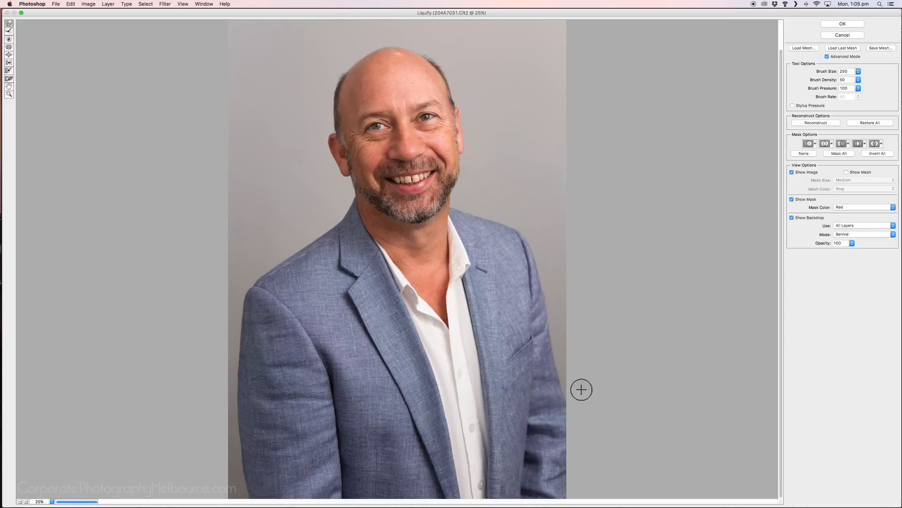
key(super+minus)
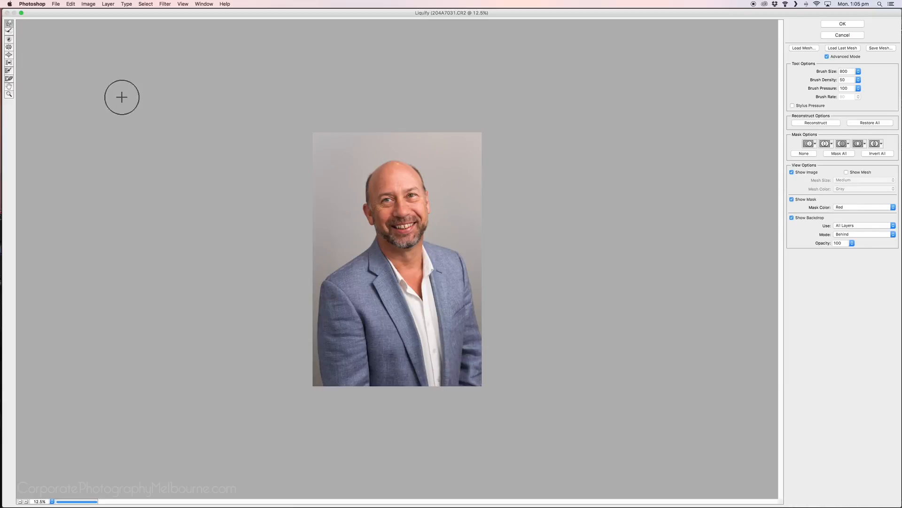
Shrink the far sleeve near the image's lower corner with the Pucker tool, using brush sizes 800 and 500
key(super+equal)
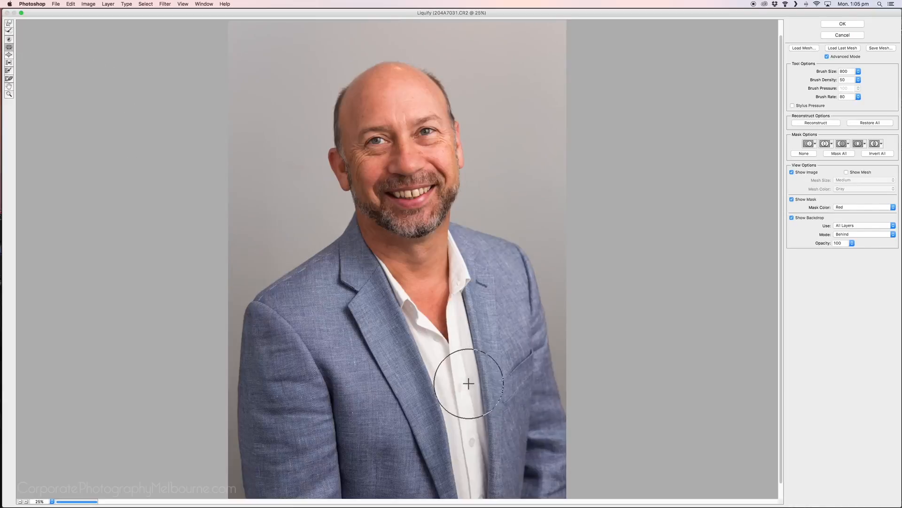
scroll(478, 447, down, 1)
key(bracketleft)
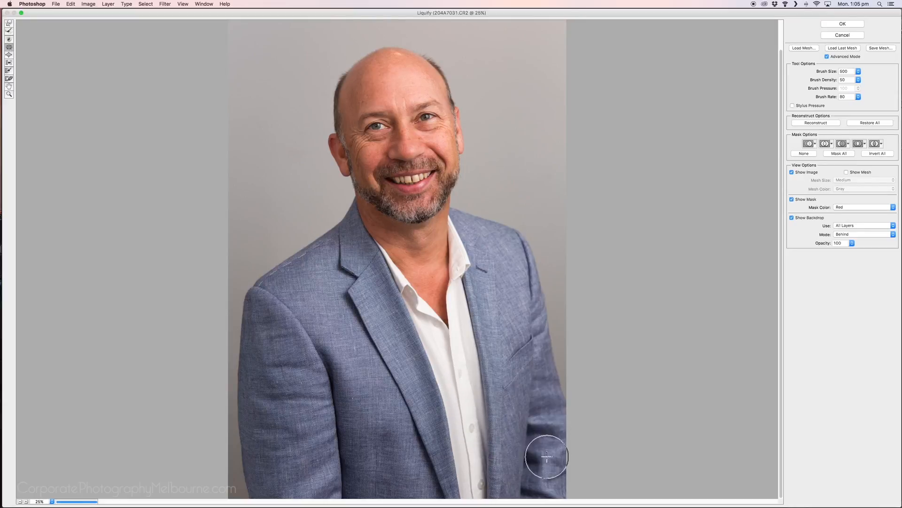
key(super+minus)
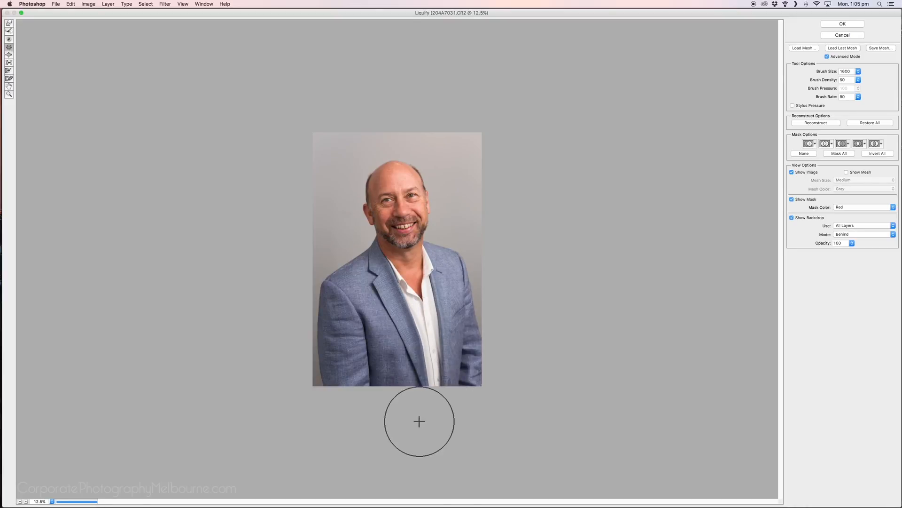
Slim the front sleeve and lower jacket with Pucker at size 1600 and Forward Warp at sizes 1600 and 1900
key(super+plus)
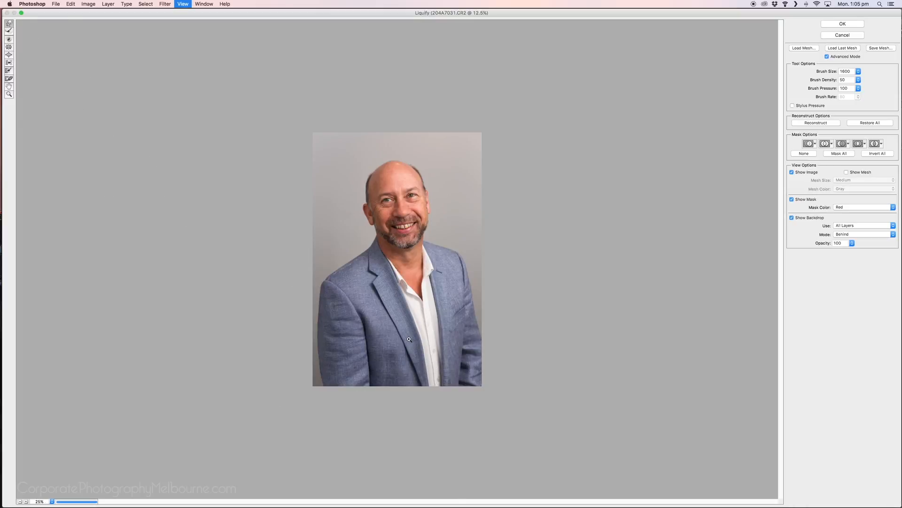
key(super+minus)
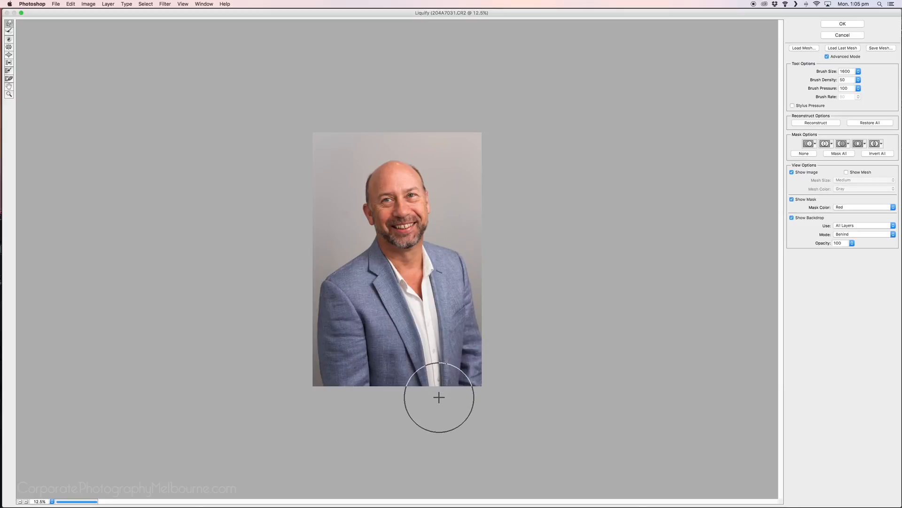
key(bracketright)
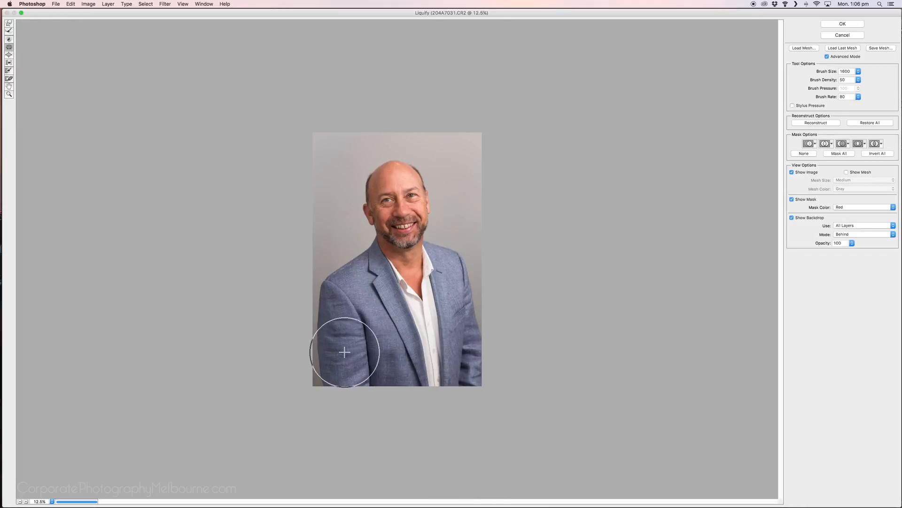
key(bracketright)
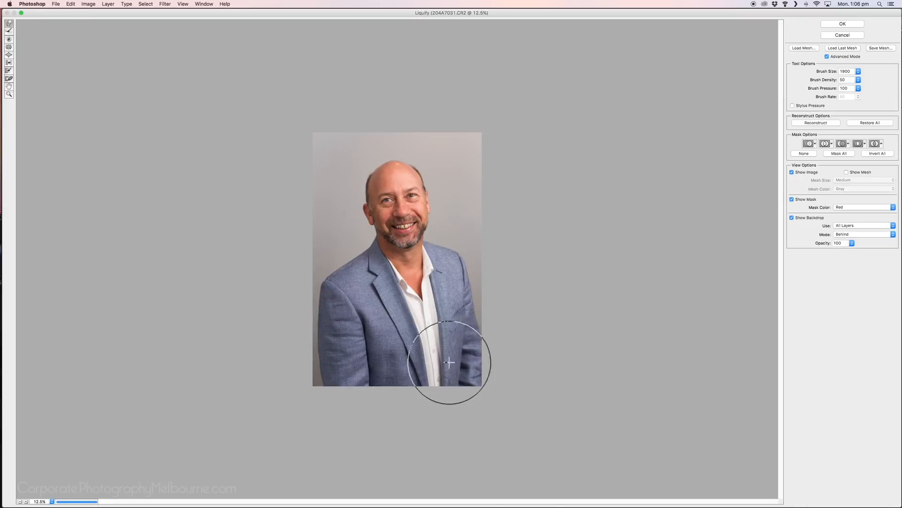
key(super+equal)
key(super+minus)
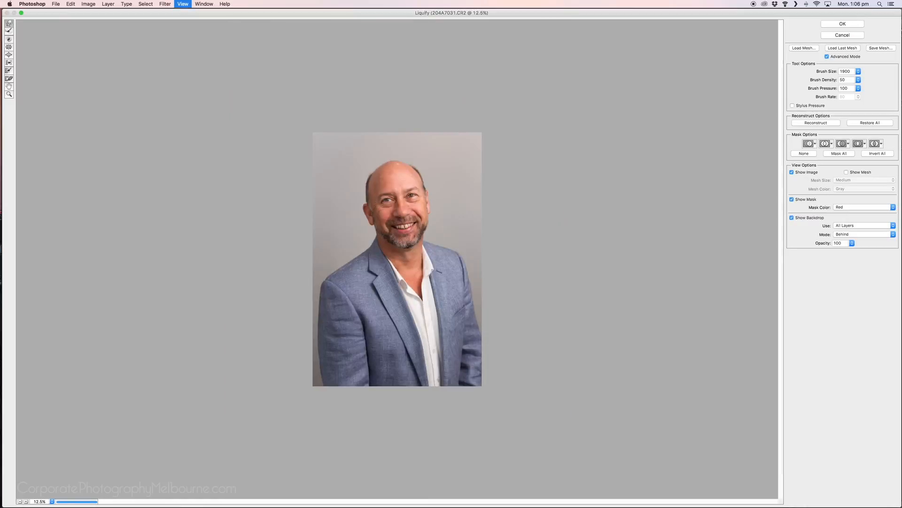
key(super+minus)
key(super+equal)
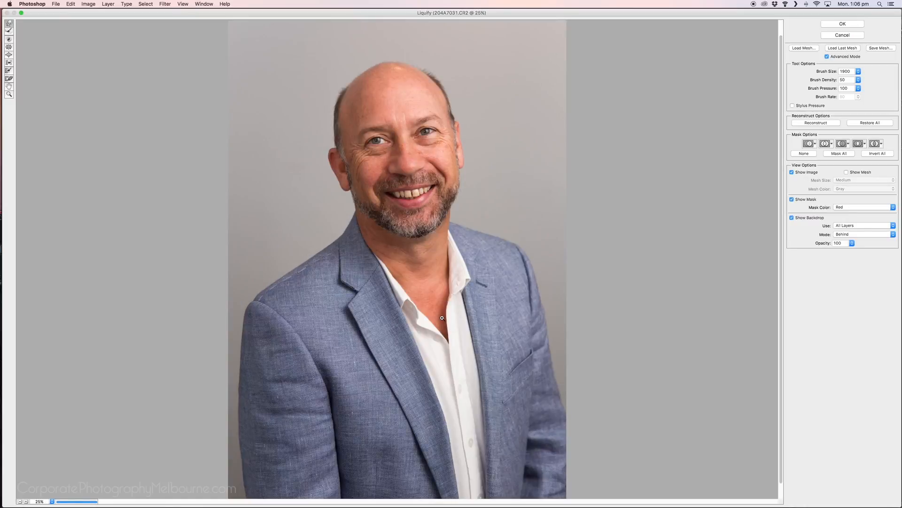
Pull the shirt collar in against the neck with Forward Warp, using brush sizes between 400 and 1200
key(bracketleft)
key(bracketleft)
key(bracketleft)
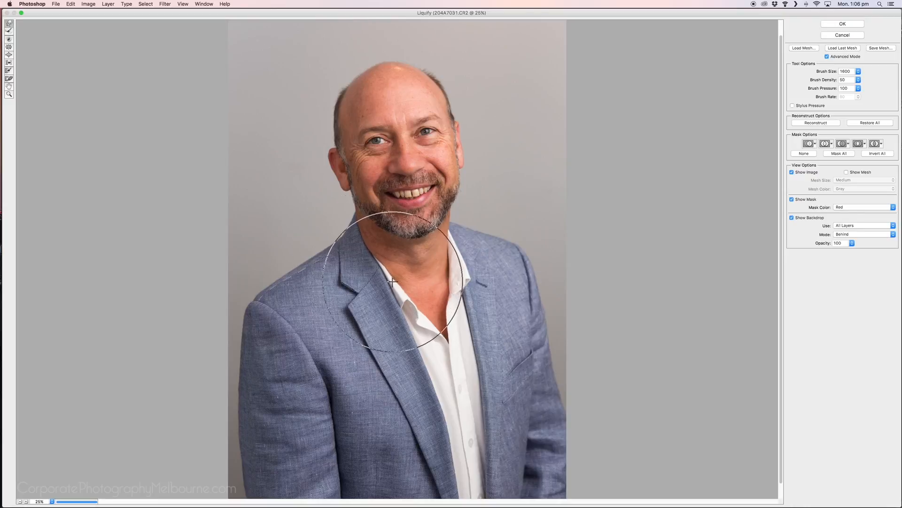
key(bracketleft)
key(bracketleft)
key(bracketleft)
key(bracketleft)
key(bracketleft)
key(bracketleft)
key(bracketleft)
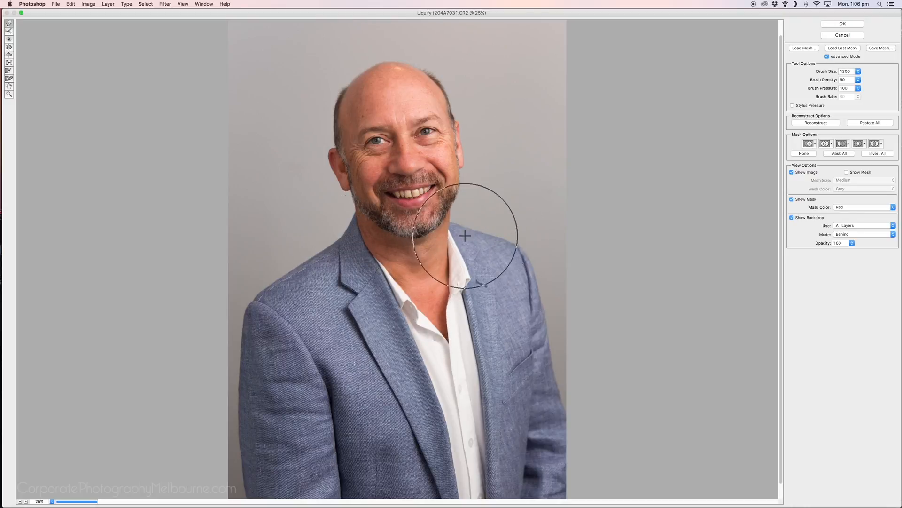
key(super+minus)
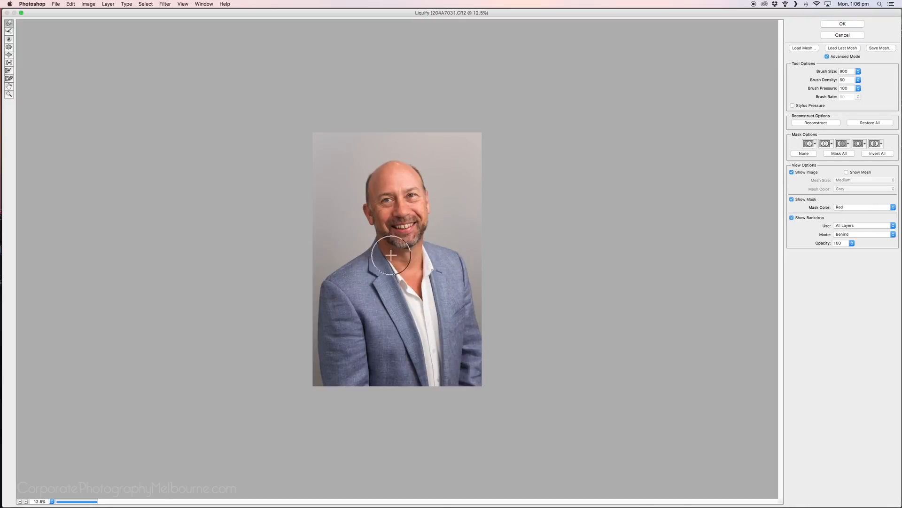
key(super+plus)
key(bracketleft)
key(bracketleft)
key(bracketleft)
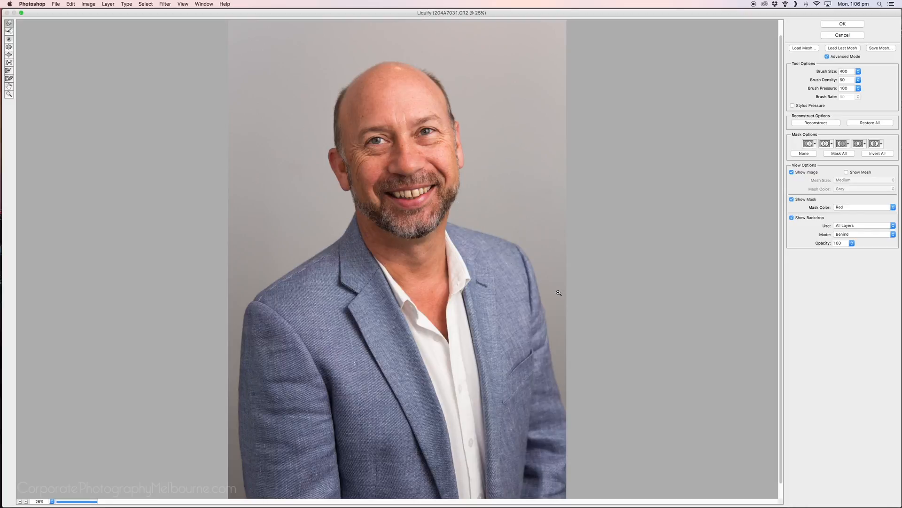
Apply the Liquify filter and hide the Liquify layer to compare the result with the original
key(super+minus)
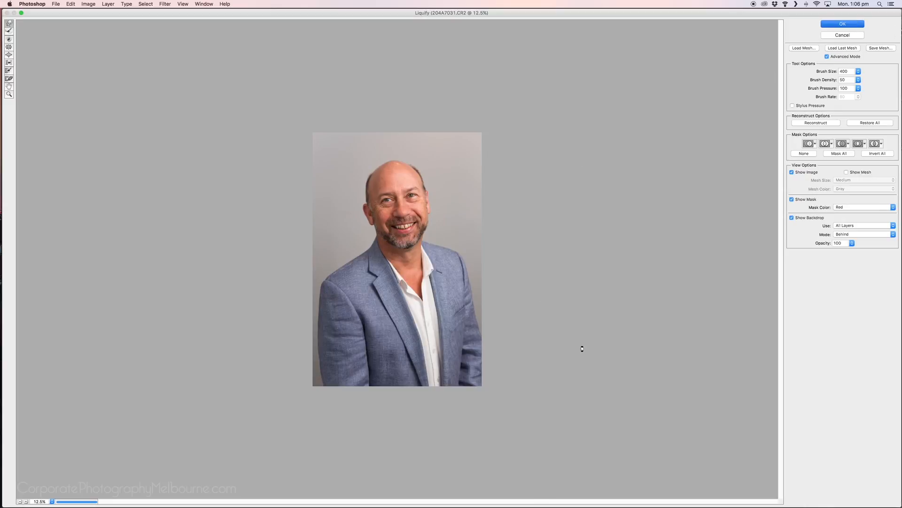
key(Return)
key(super+minus)
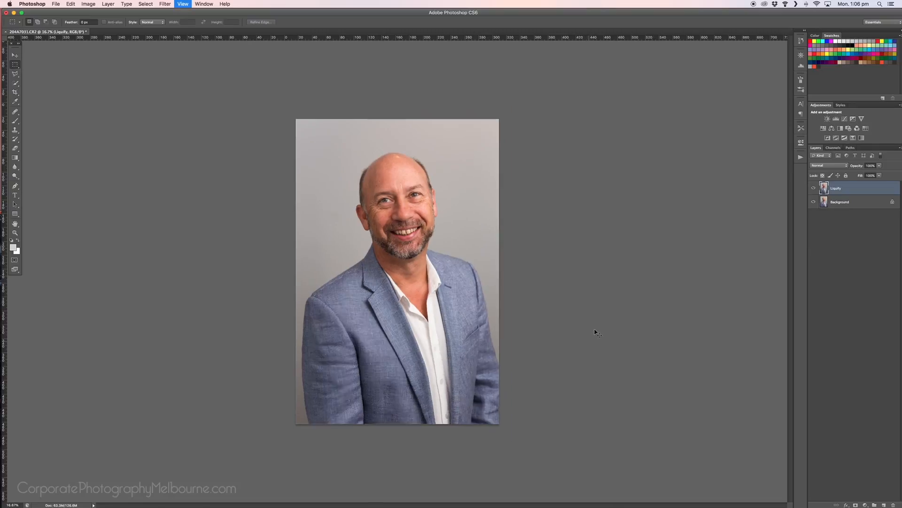
key(super+minus)
click(814, 188)
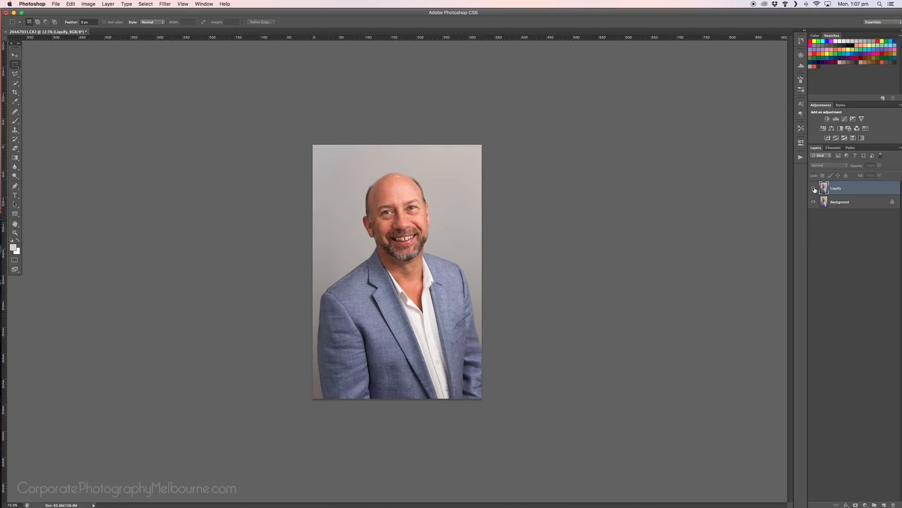
Toggle the Liquify layer's visibility repeatedly to compare the reshaped portrait with the original
click(814, 189)
click(814, 189)
click(815, 188)
click(814, 188)
click(814, 189)
click(814, 189)
click(814, 189)
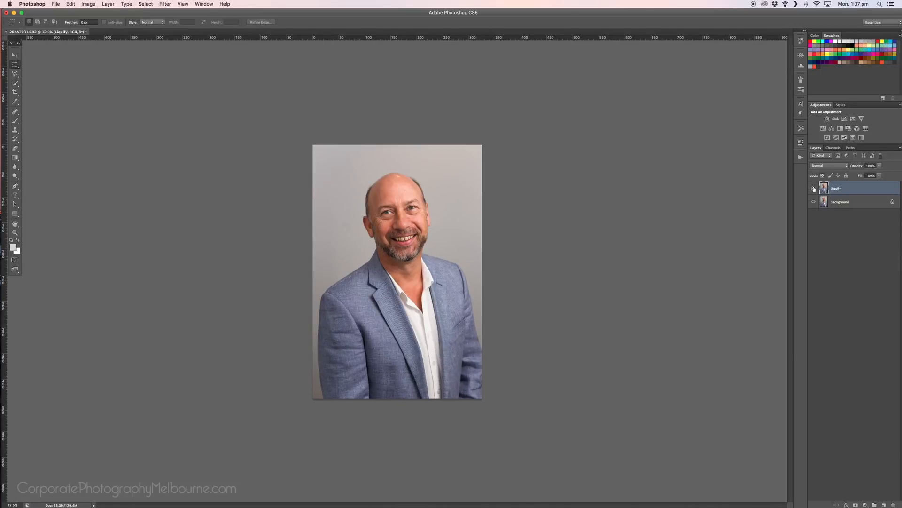
click(814, 189)
click(814, 188)
click(813, 190)
click(813, 189)
click(814, 188)
click(814, 188)
click(814, 189)
click(815, 188)
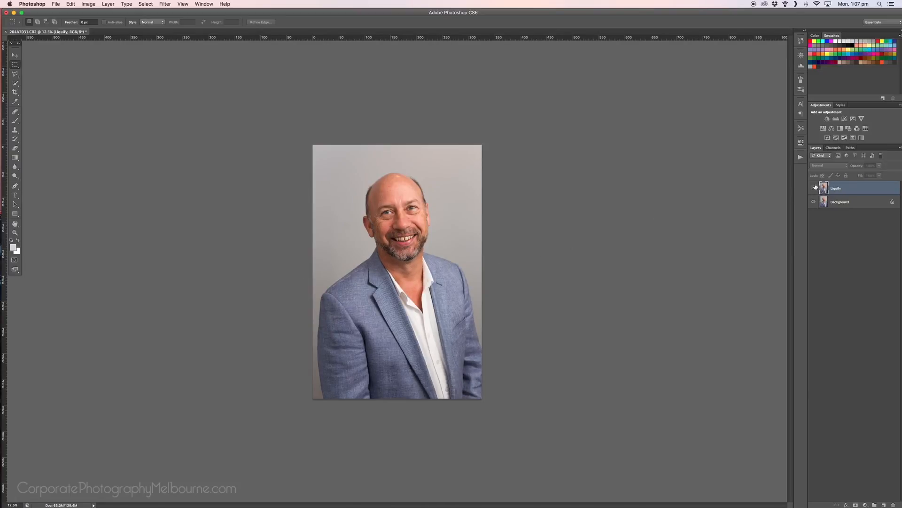
click(815, 189)
click(814, 189)
click(815, 189)
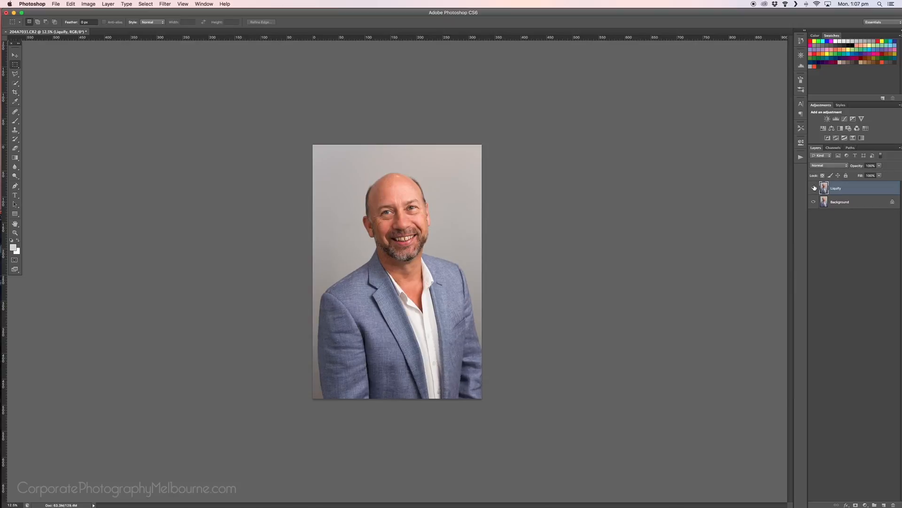
click(815, 188)
click(814, 188)
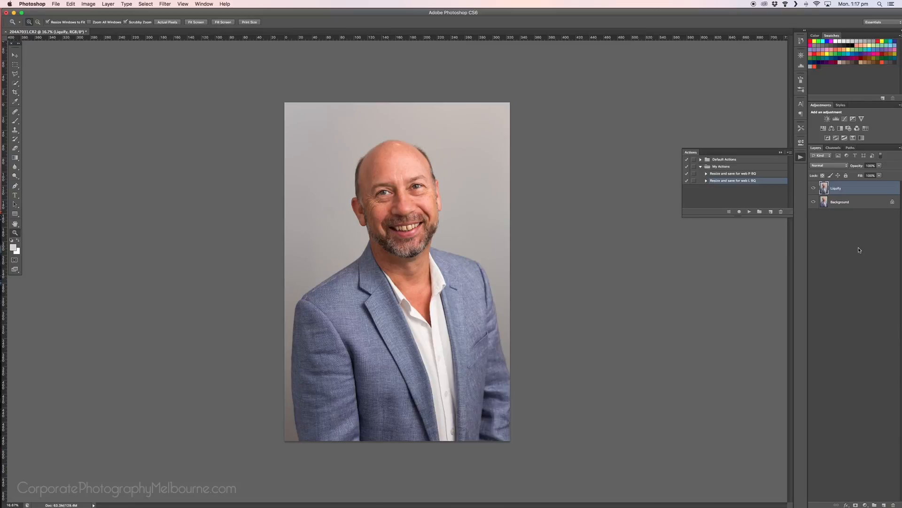
Create an action named "Frequency Seperation" in the My Actions set and start recording it
click(800, 157)
click(800, 157)
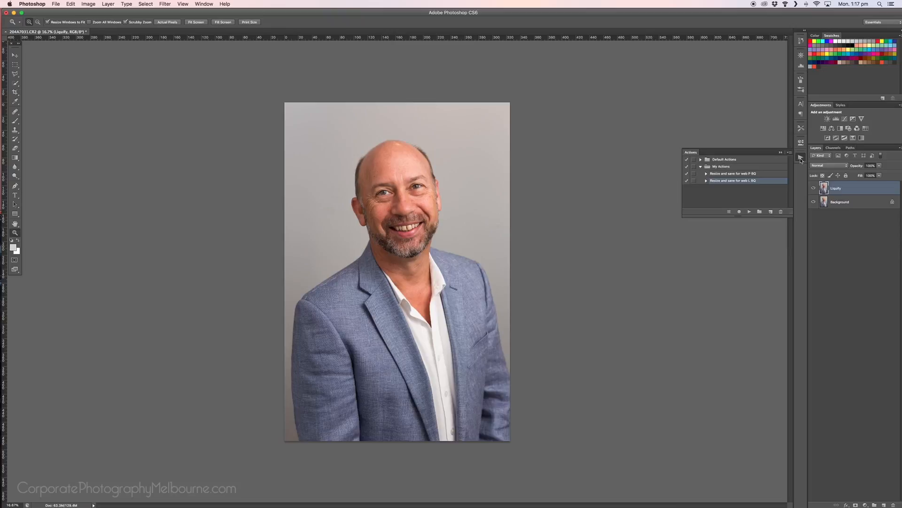
click(770, 212)
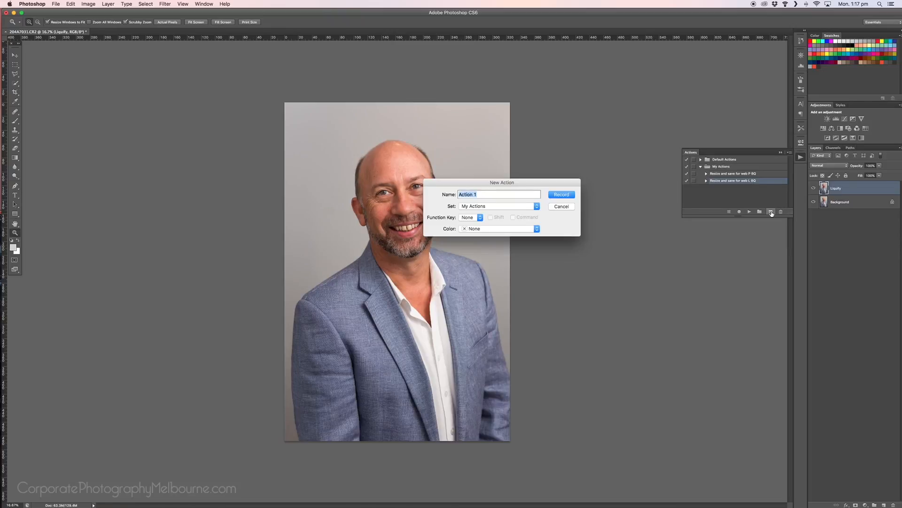
text(Frequency Seperation)
key(Return)
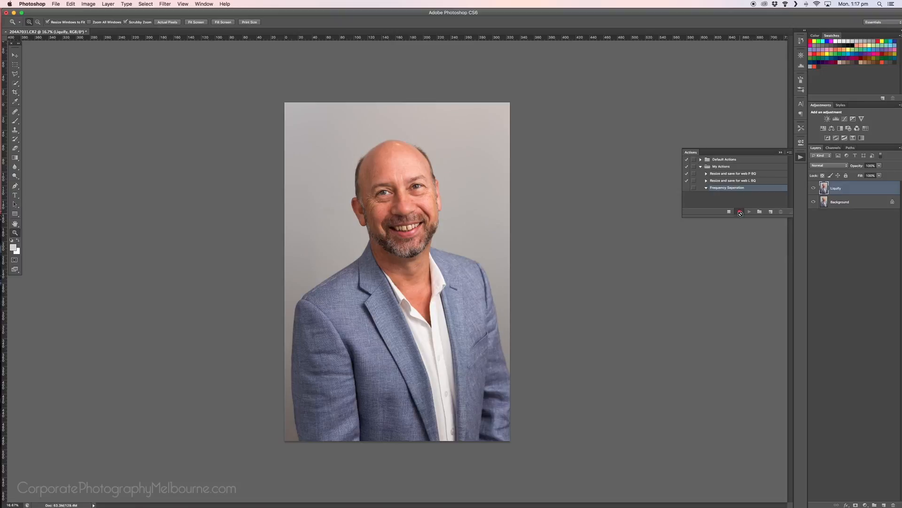
Duplicate the Liquify layer twice, keeping the default copy names
right_click(853, 192)
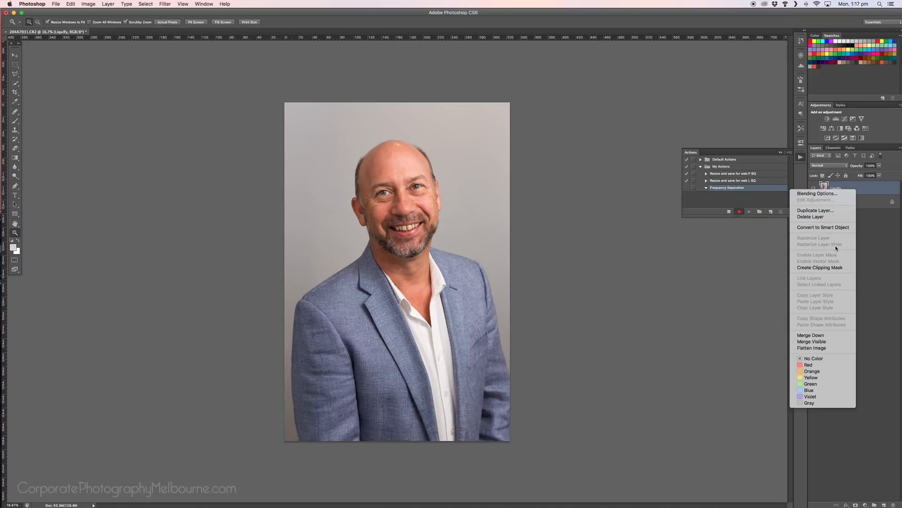
click(825, 213)
key(Return)
right_click(850, 203)
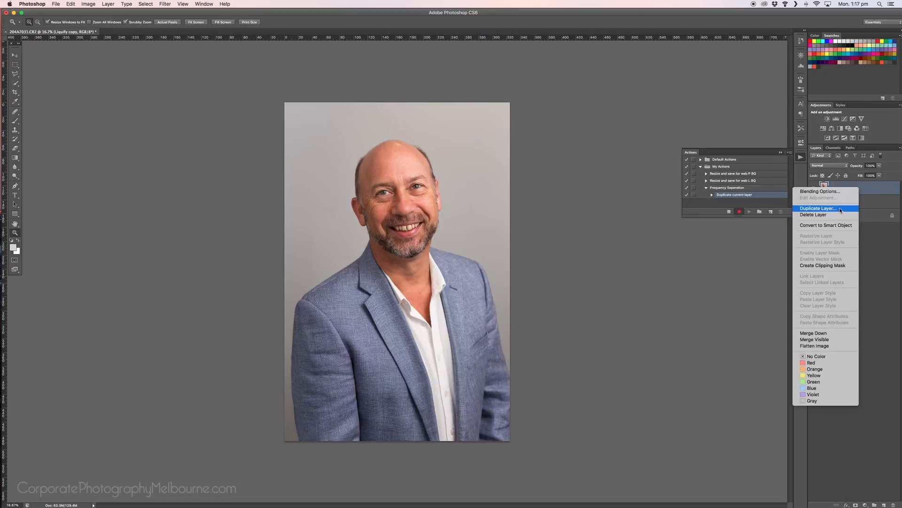
click(848, 208)
key(Return)
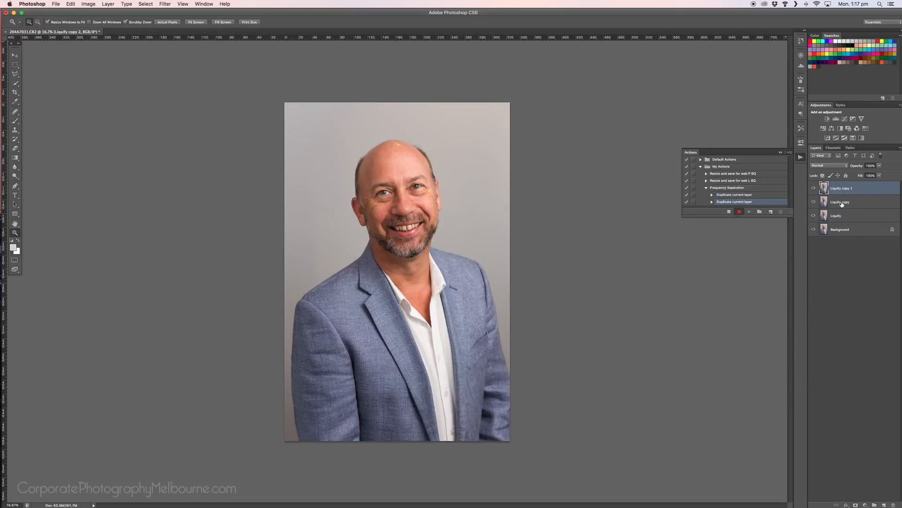
Rename the lower Liquify copy as Low and the upper copy as High
double_click(842, 202)
text(Lo)
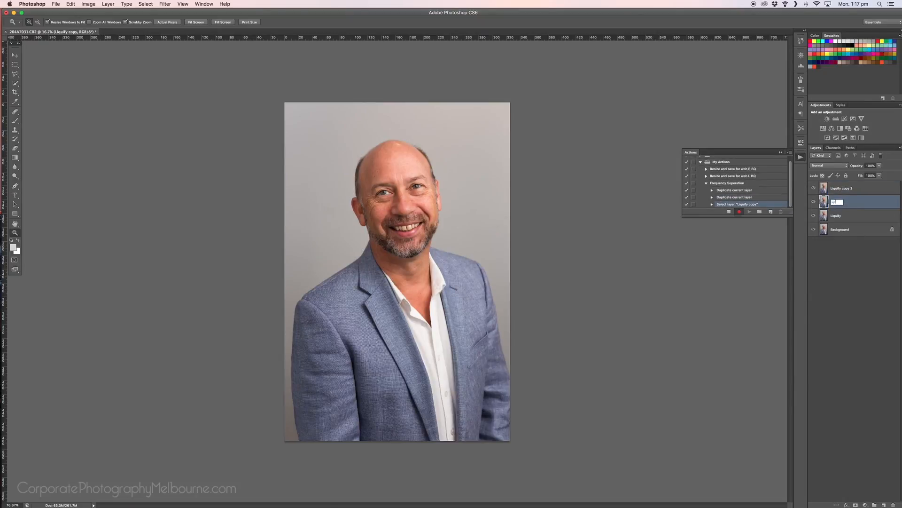
text(w)
key(Return)
double_click(839, 188)
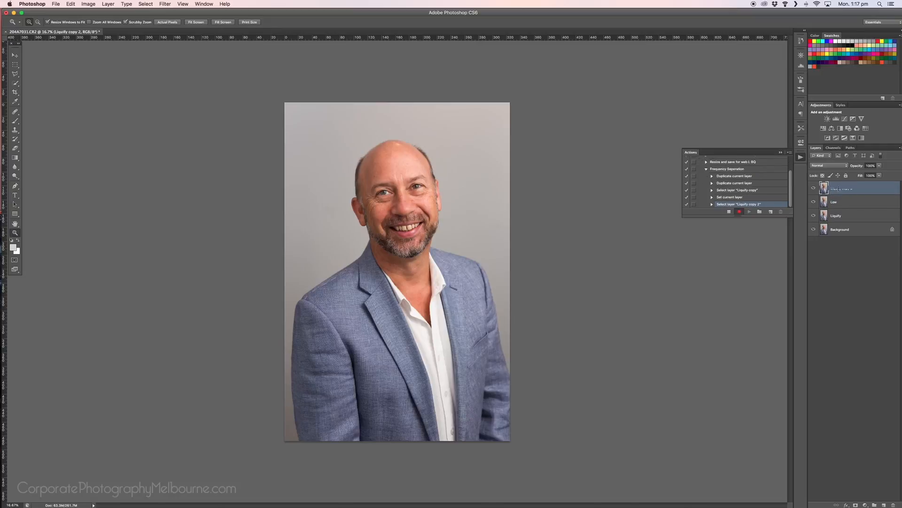
text(High)
key(Return)
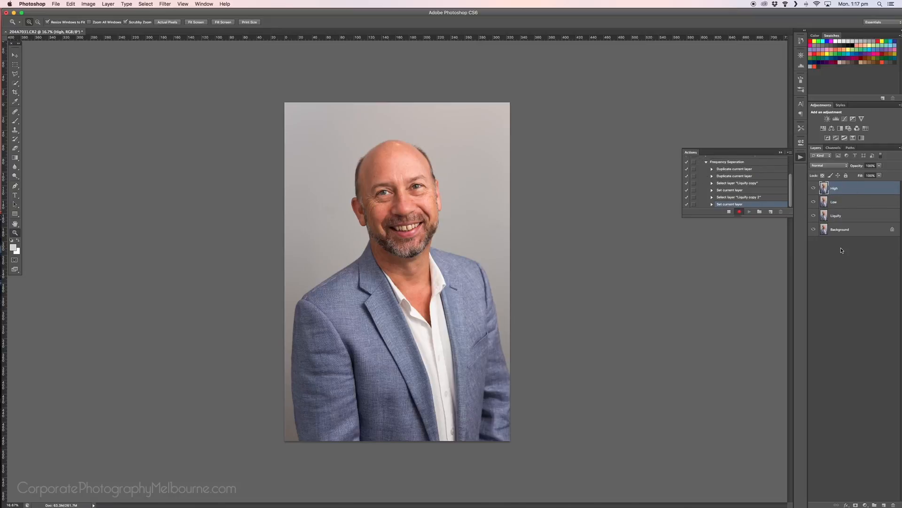
Add an empty layer above Low and group it with the High, Low and Liquify layers, with the group expanded
click(853, 205)
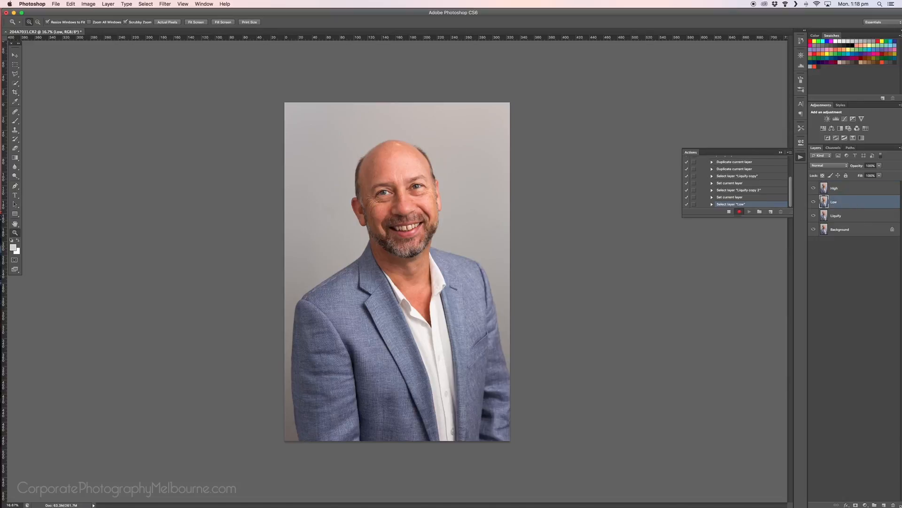
click(884, 504)
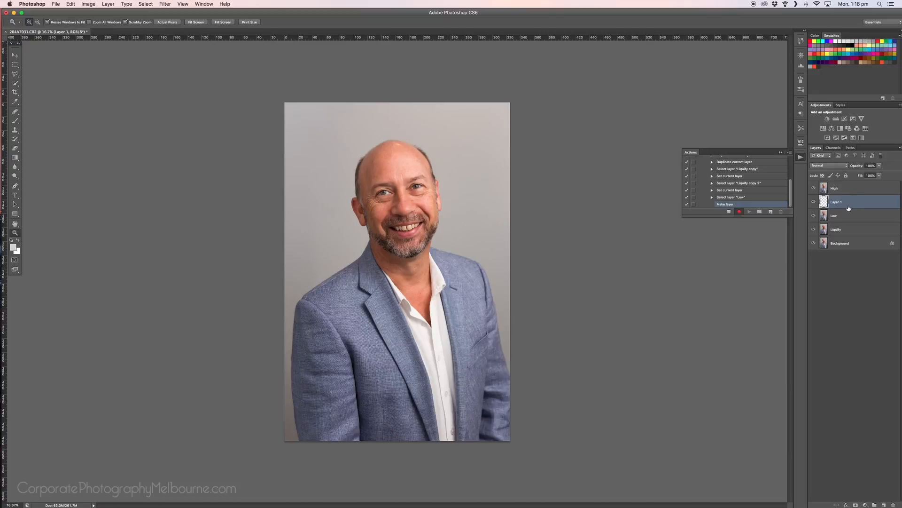
click(853, 188)
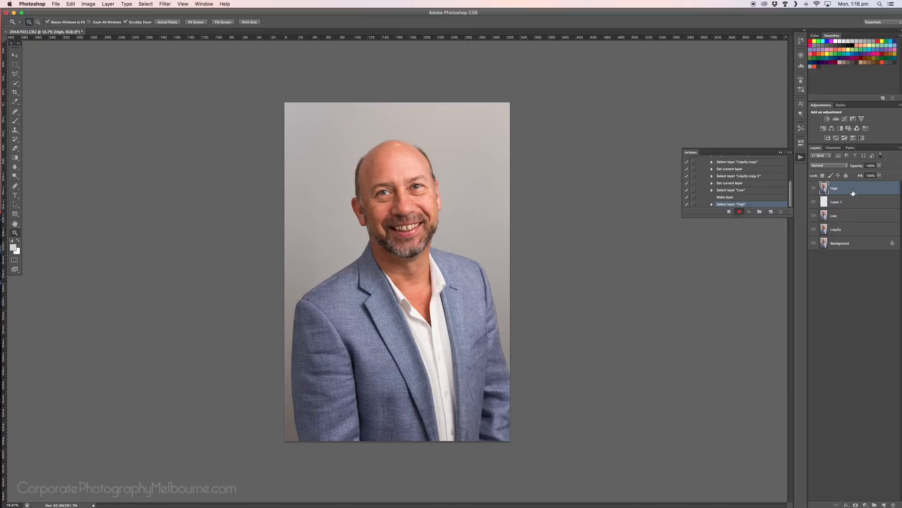
shift+click(860, 231)
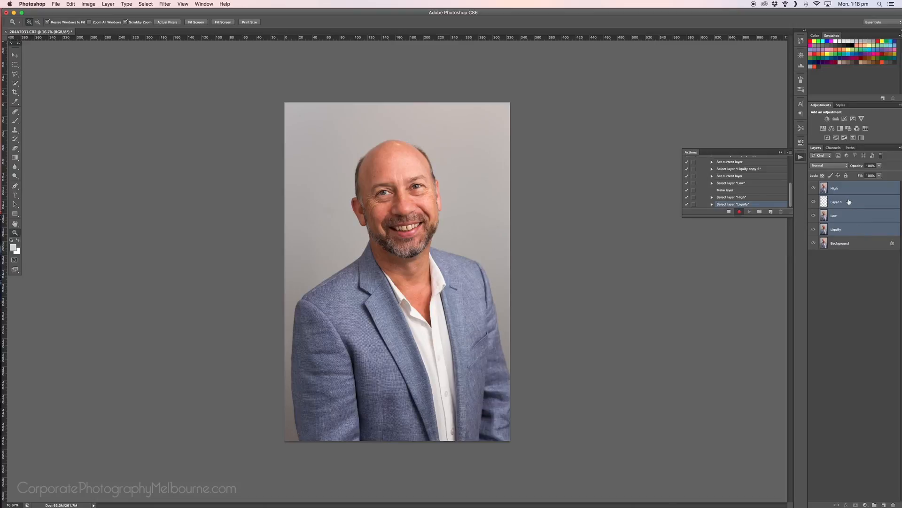
key(super+g)
click(821, 185)
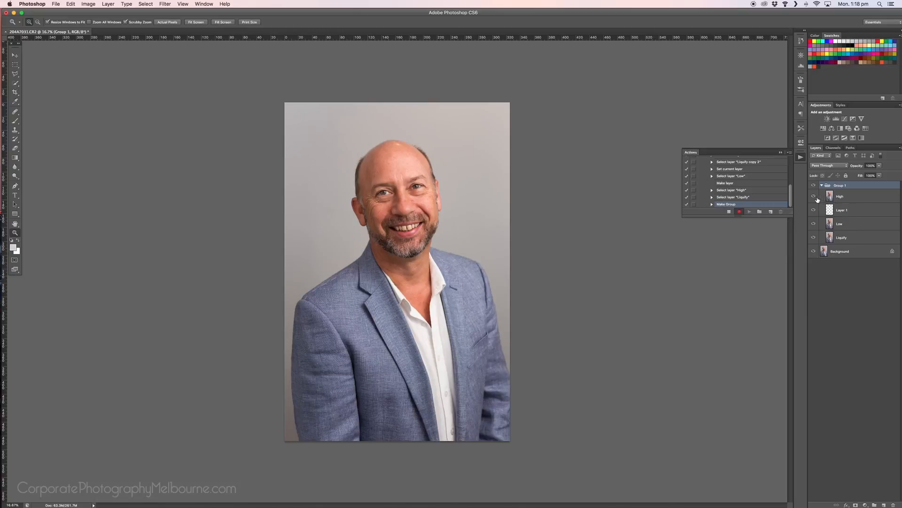
Hide the High layer and the empty layer, and apply a Gaussian Blur with a 12.0 pixel radius to Low
click(814, 196)
click(813, 210)
click(853, 226)
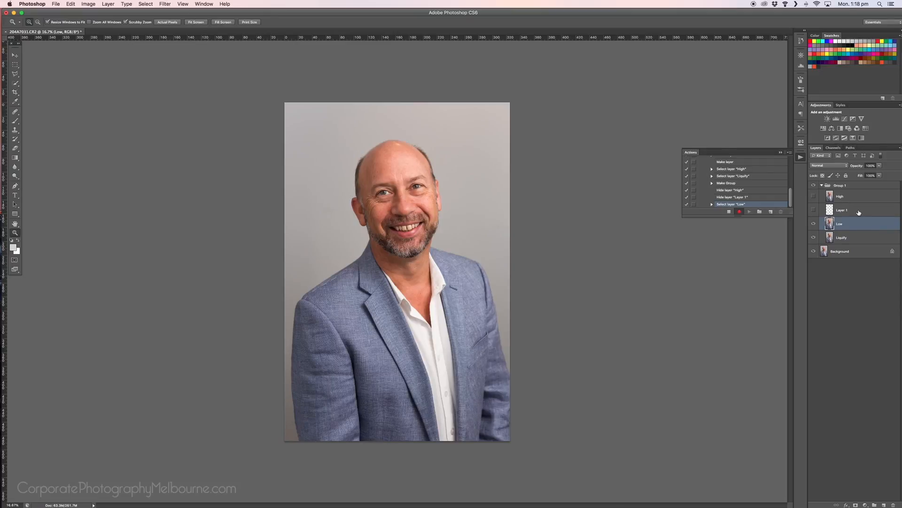
click(165, 4)
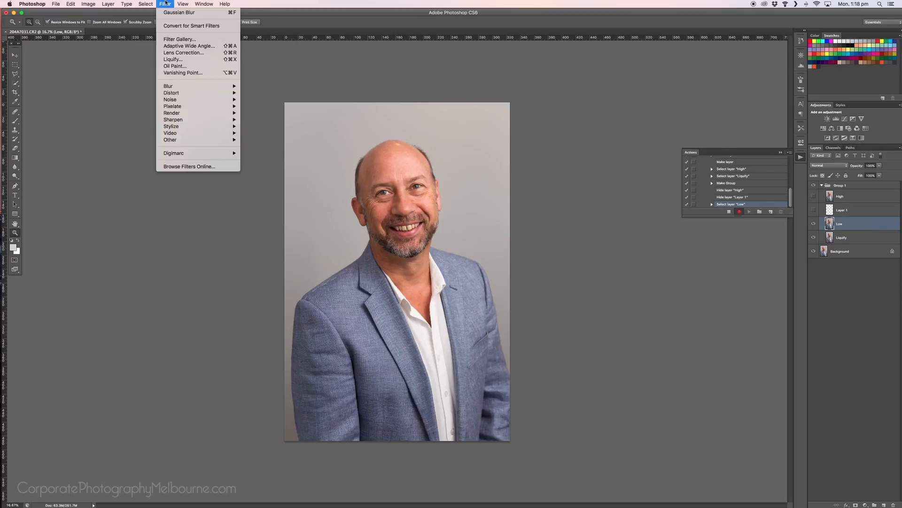
mouse_move(197, 86)
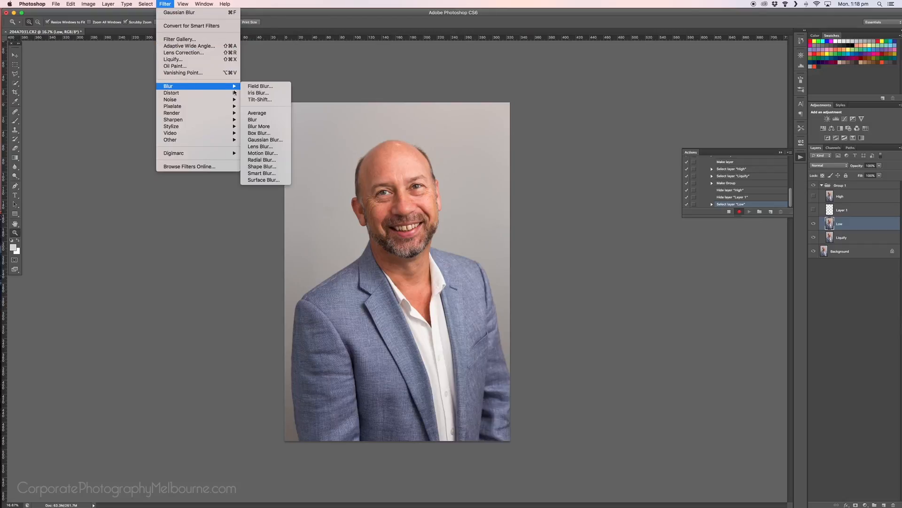
click(271, 140)
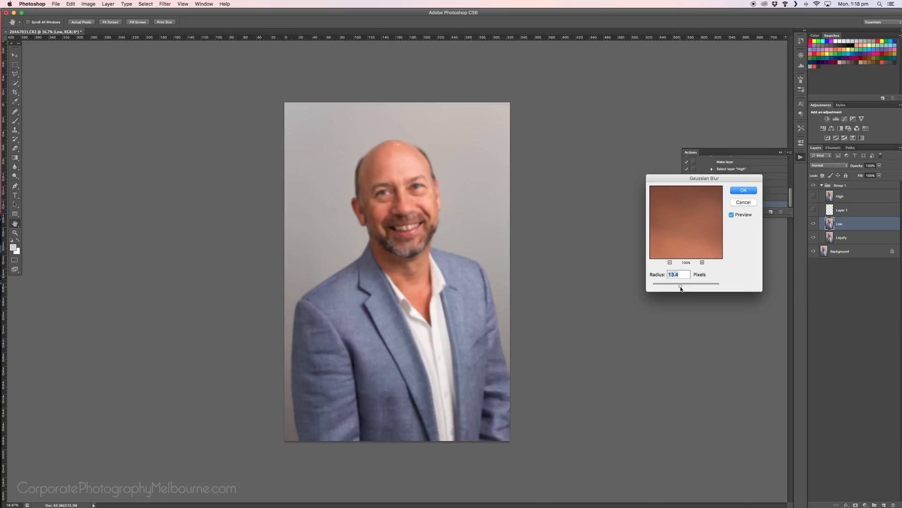
drag(681, 289, 660, 288)
drag(694, 236, 703, 226)
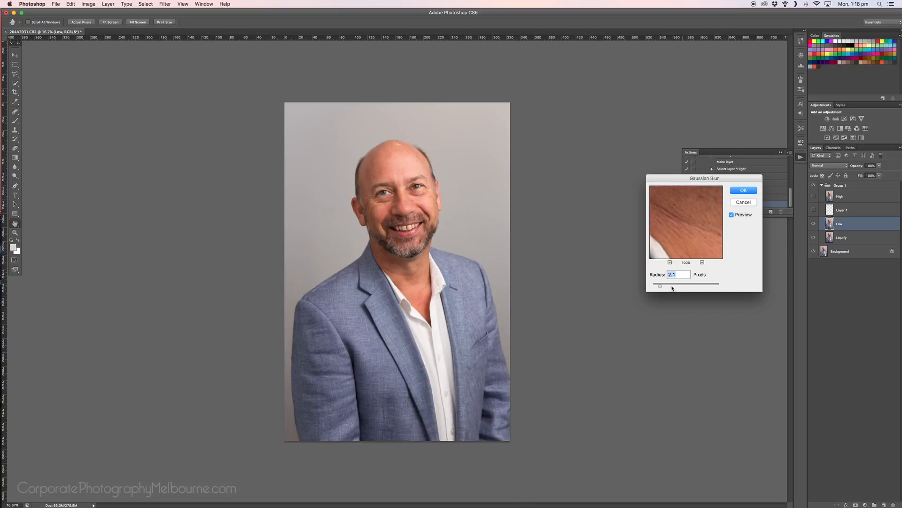
drag(661, 286, 680, 290)
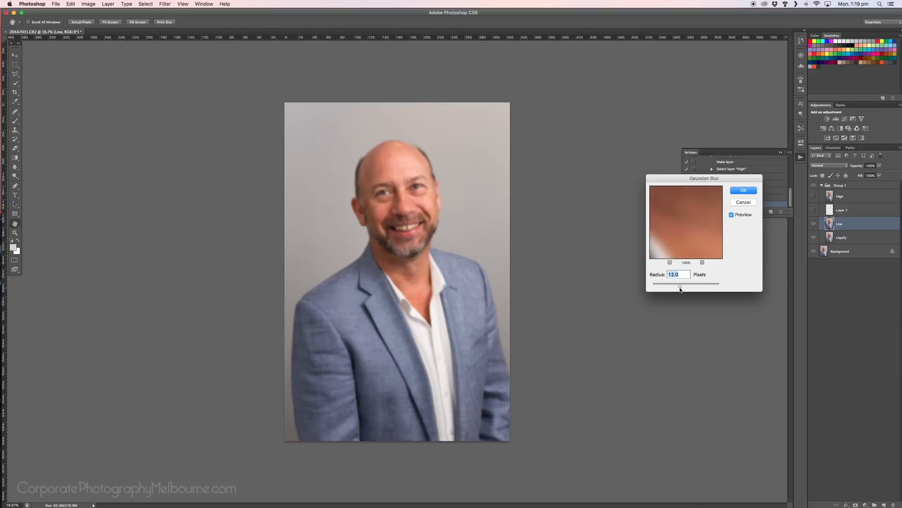
click(741, 191)
Show the High layer and run Apply Image on it with layer Low, Subtract blending, scale 2 and offset 128
click(859, 198)
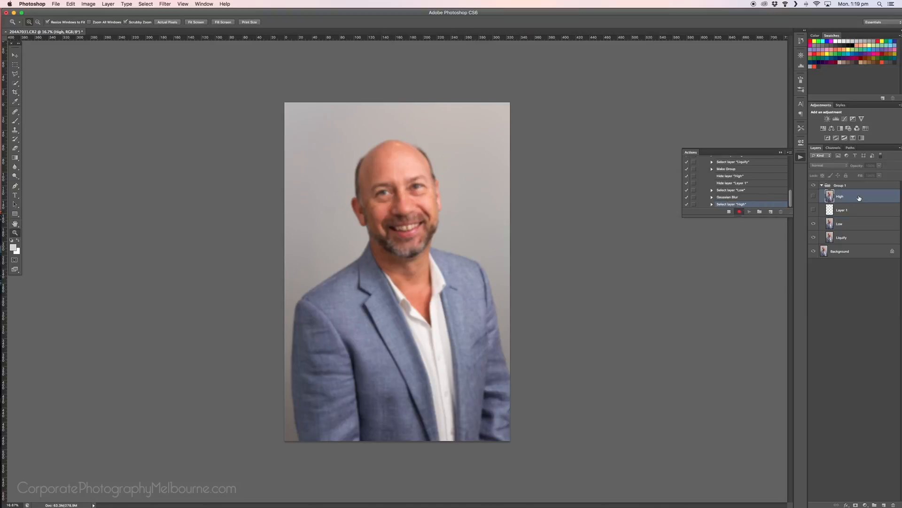
click(814, 197)
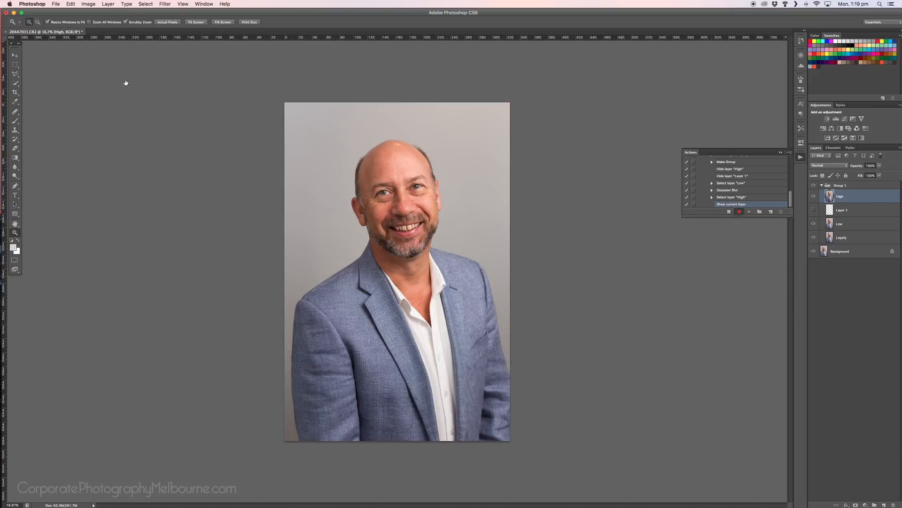
click(88, 4)
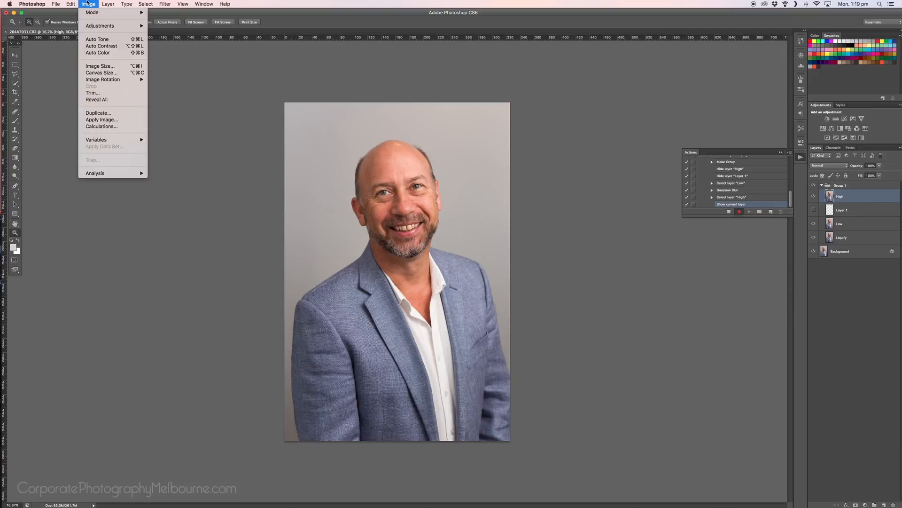
click(114, 119)
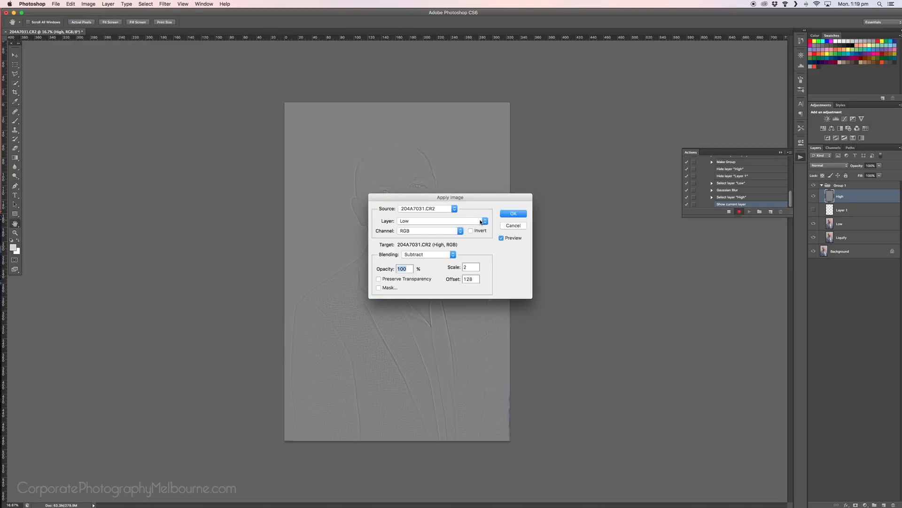
click(481, 222)
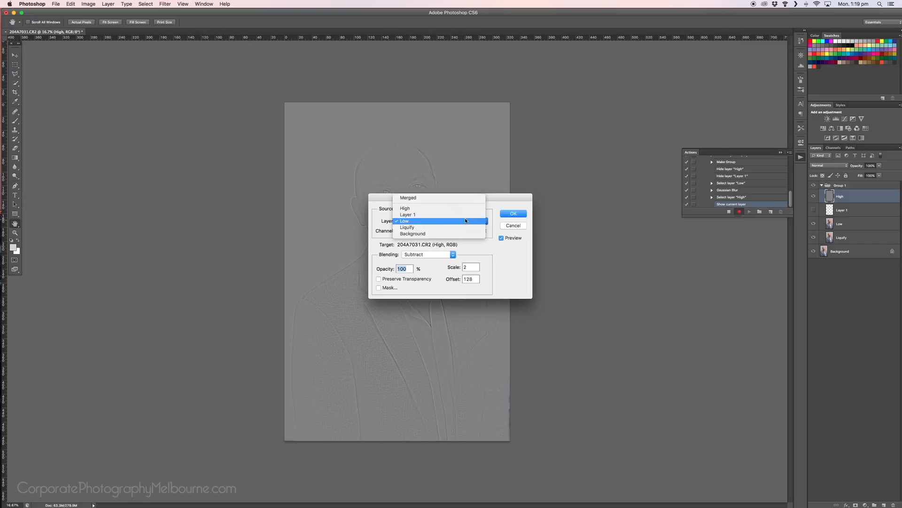
click(464, 220)
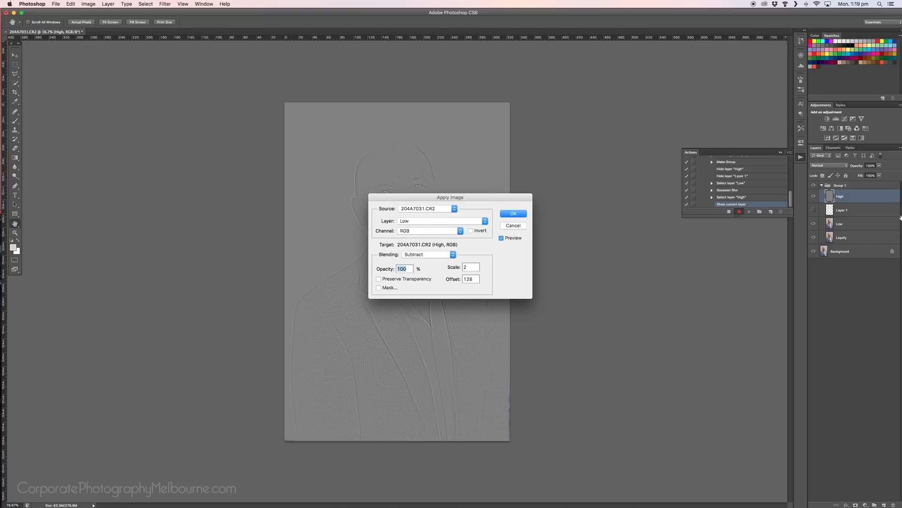
click(445, 253)
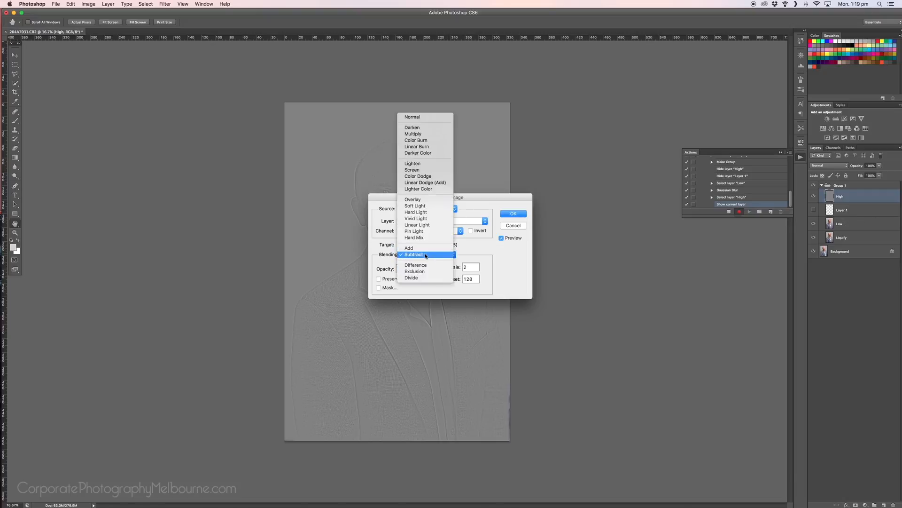
click(426, 255)
click(453, 269)
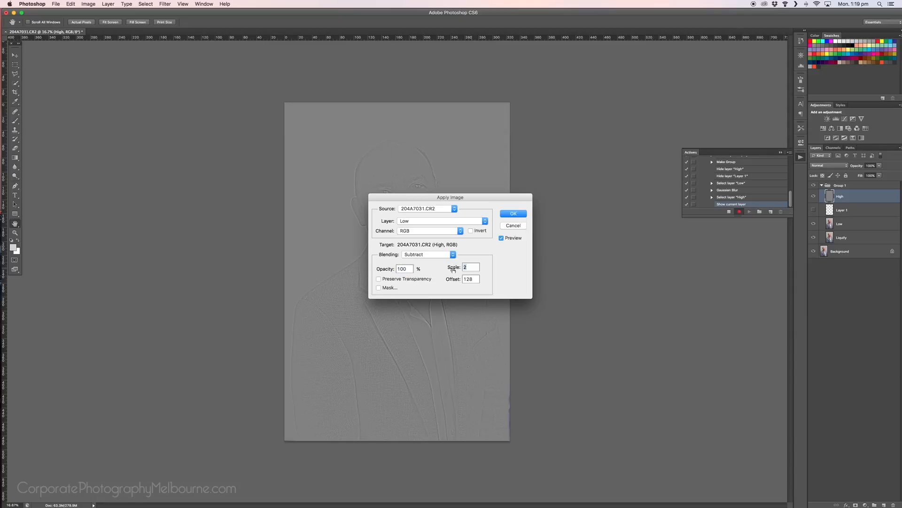
drag(477, 278, 459, 279)
click(520, 214)
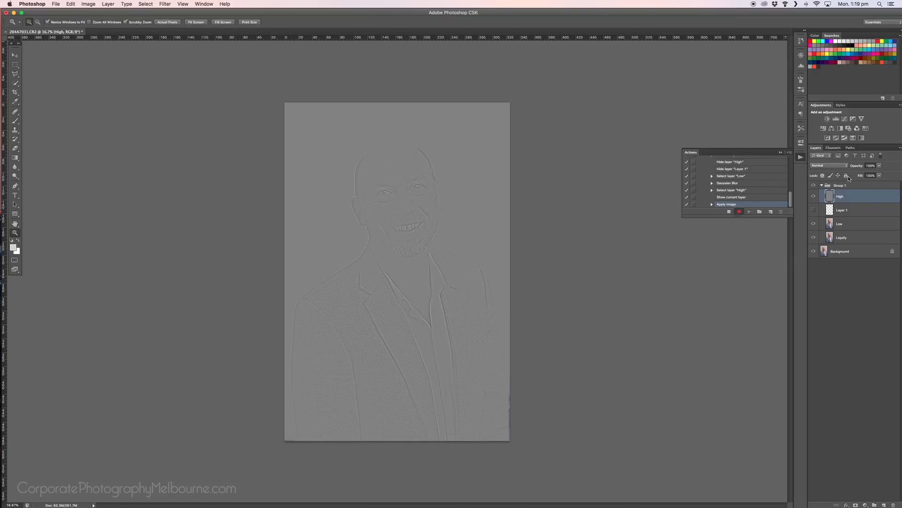
Set the High layer's blend mode to Linear Light
click(839, 166)
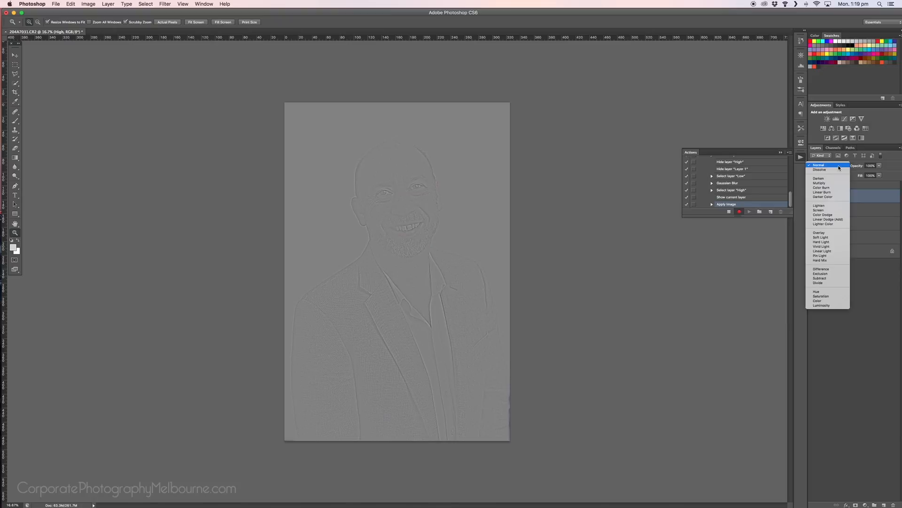
click(830, 250)
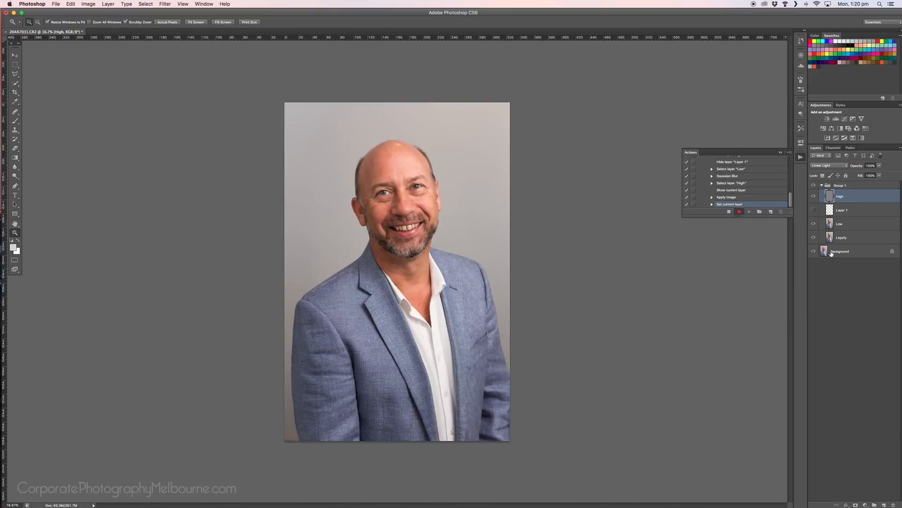
Toggle the visibility of the High, Low and empty layers to compare the sharp and blurred versions of the portrait
click(814, 196)
click(814, 224)
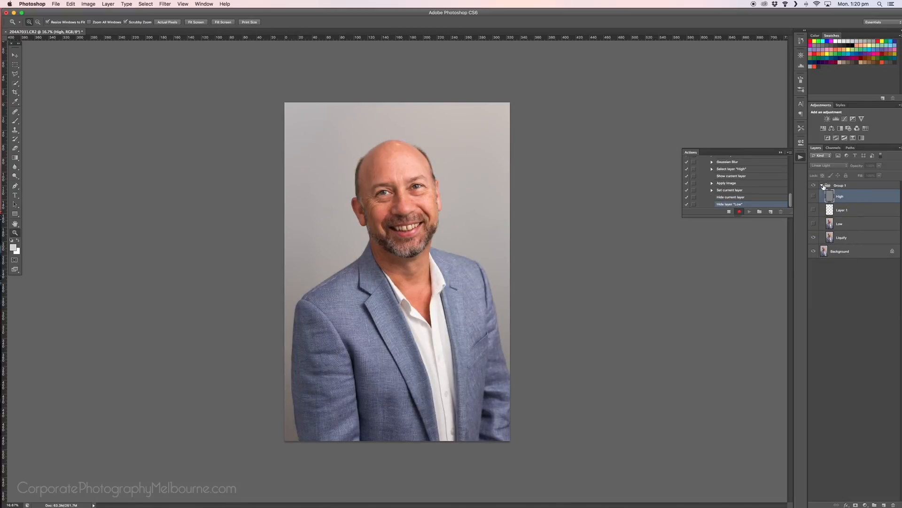
click(823, 186)
click(823, 185)
mouse_move(813, 224)
mouse_down()
mouse_move(814, 197)
mouse_move(814, 224)
mouse_up()
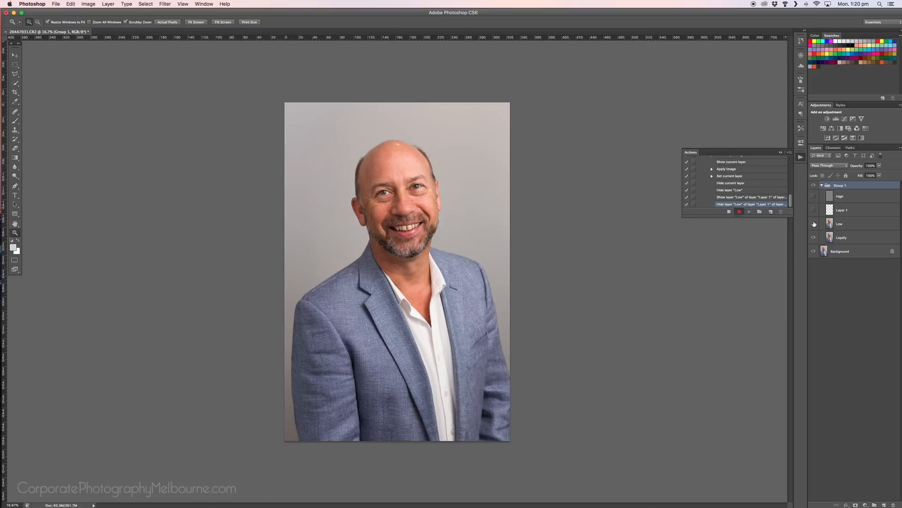
click(814, 224)
click(815, 209)
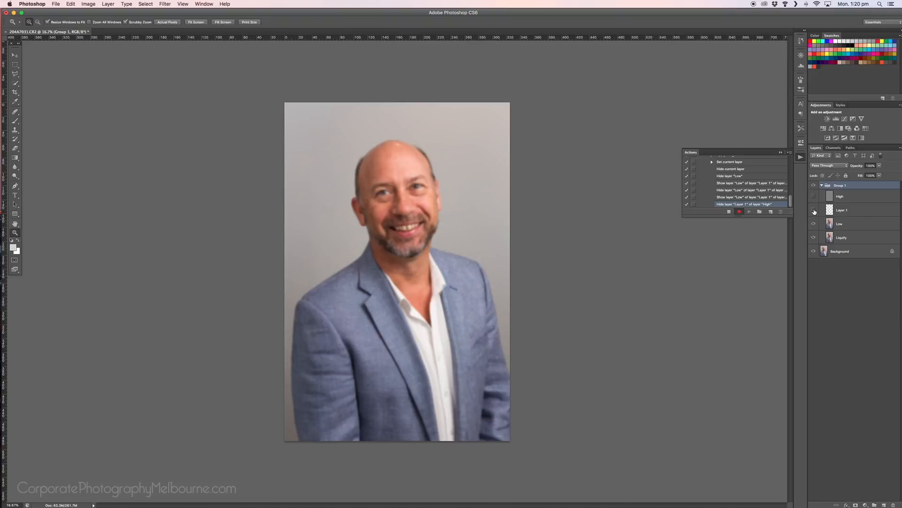
click(815, 210)
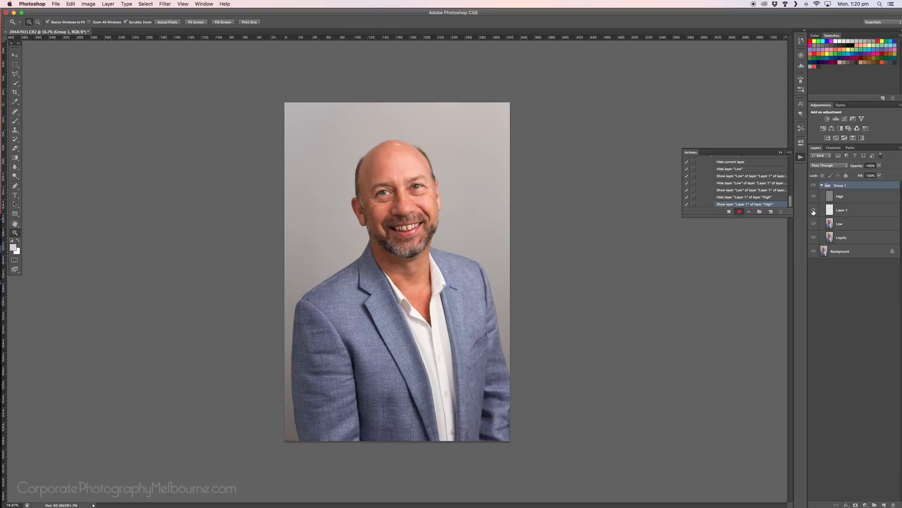
Isolate the High layer to inspect its detail, toggle the Background for comparison, and show all layers again
drag(813, 210, 816, 255)
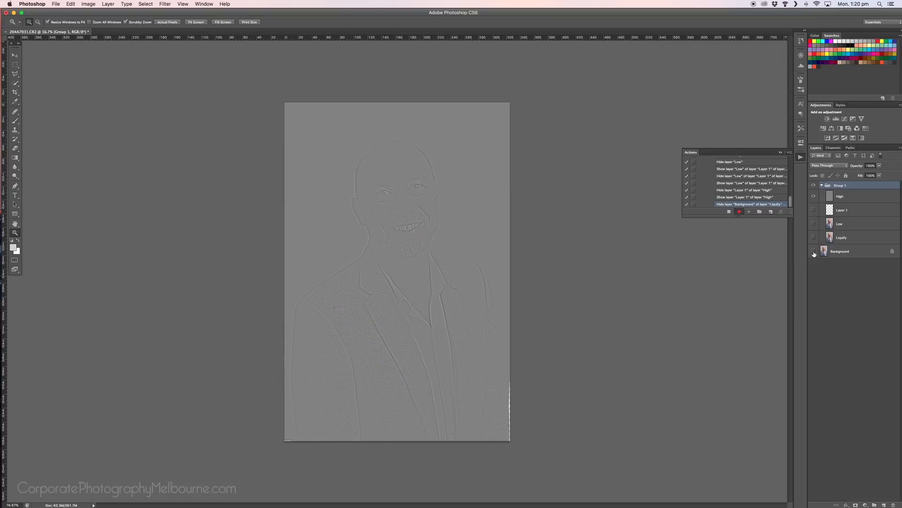
click(814, 253)
click(814, 253)
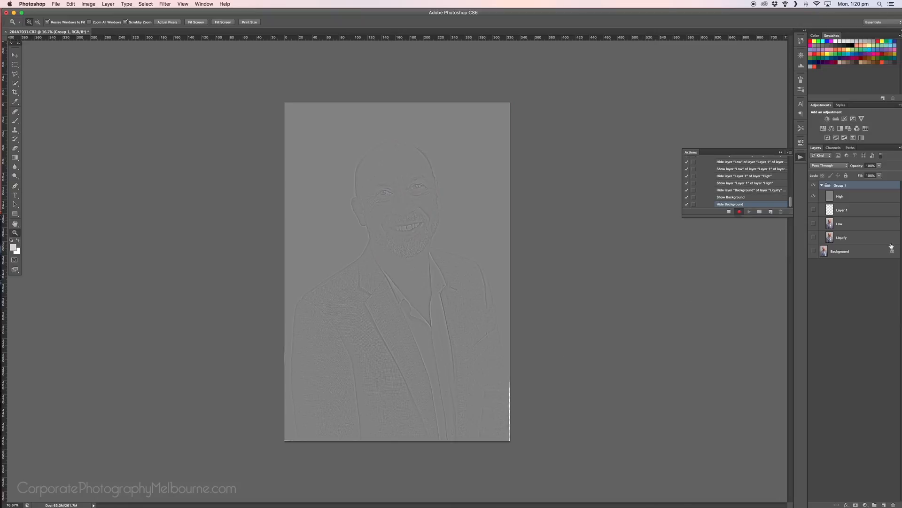
click(814, 253)
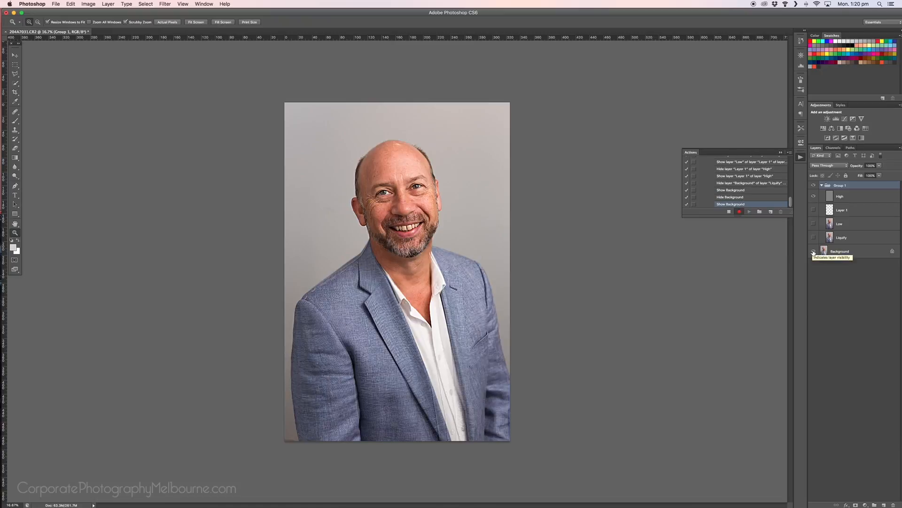
click(814, 252)
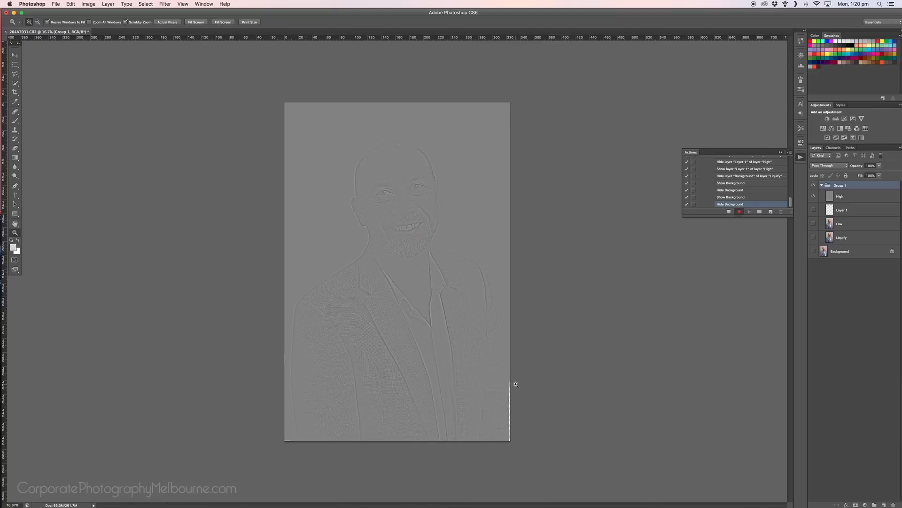
drag(814, 210, 815, 254)
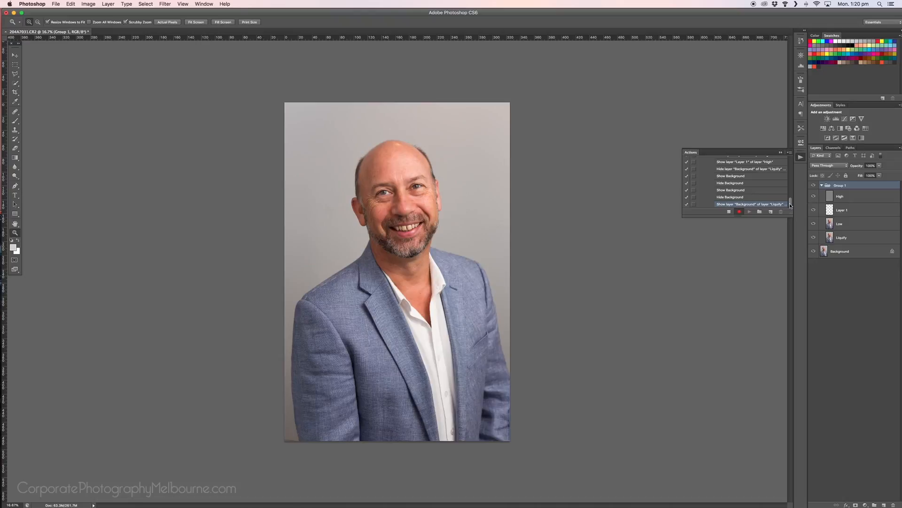
Stop recording the Frequency Separation action and collapse its list of recorded commands
click(729, 212)
drag(790, 203, 791, 164)
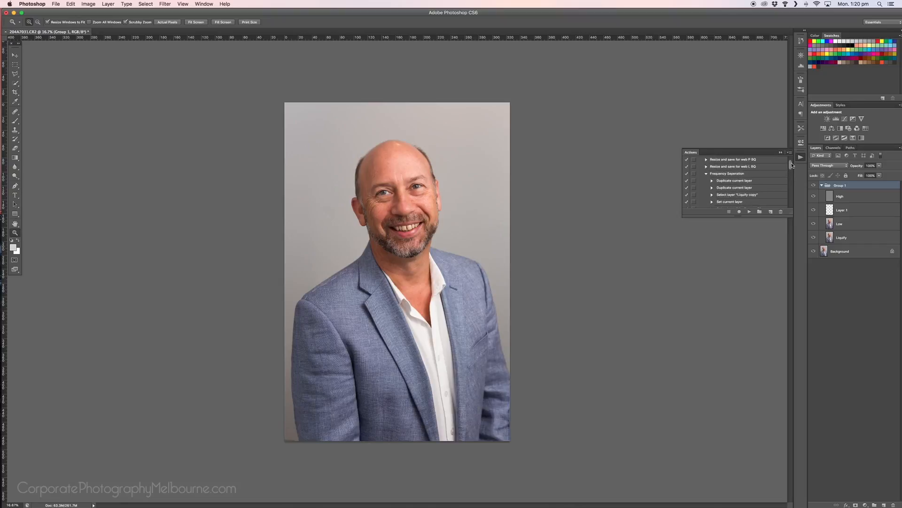
click(706, 173)
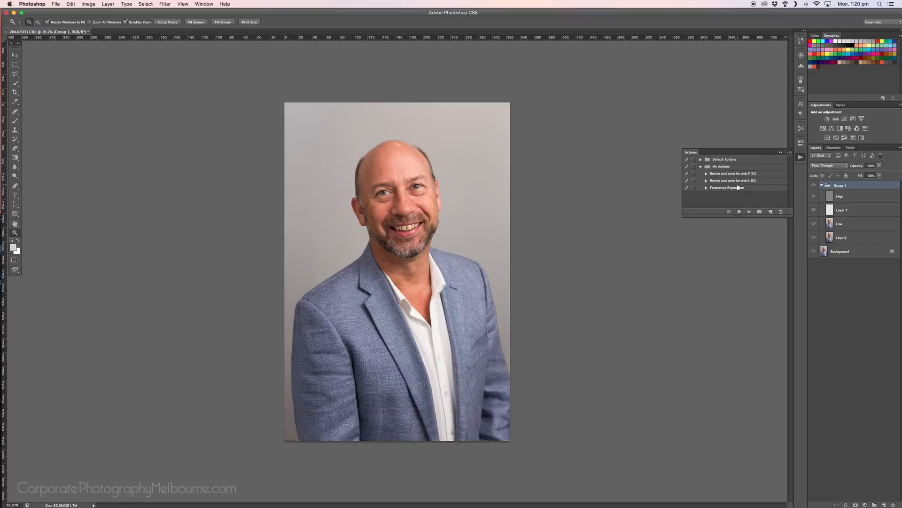
Switch to Adobe Bridge and open 204A7024.CR2 in Photoshop with its existing Camera Raw settings
key(ctrl+Right)
key(ctrl+Left)
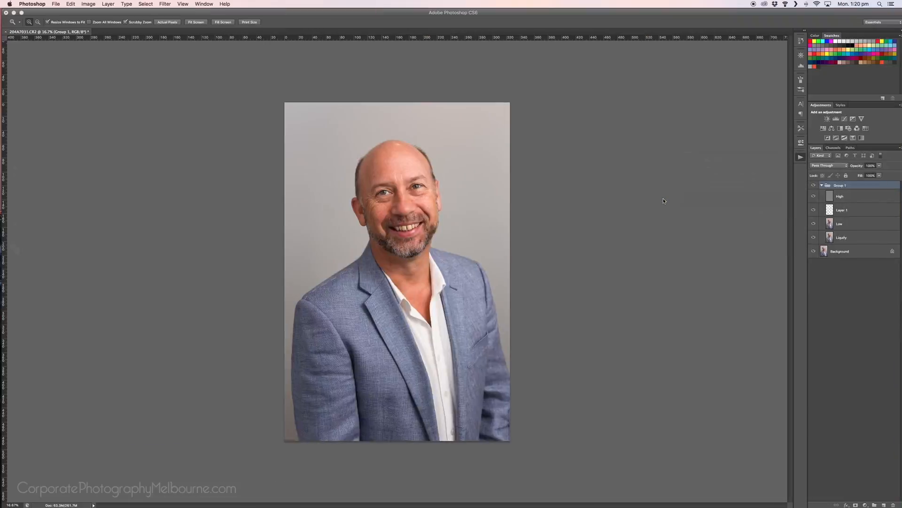
key(ctrl+Up)
click(625, 338)
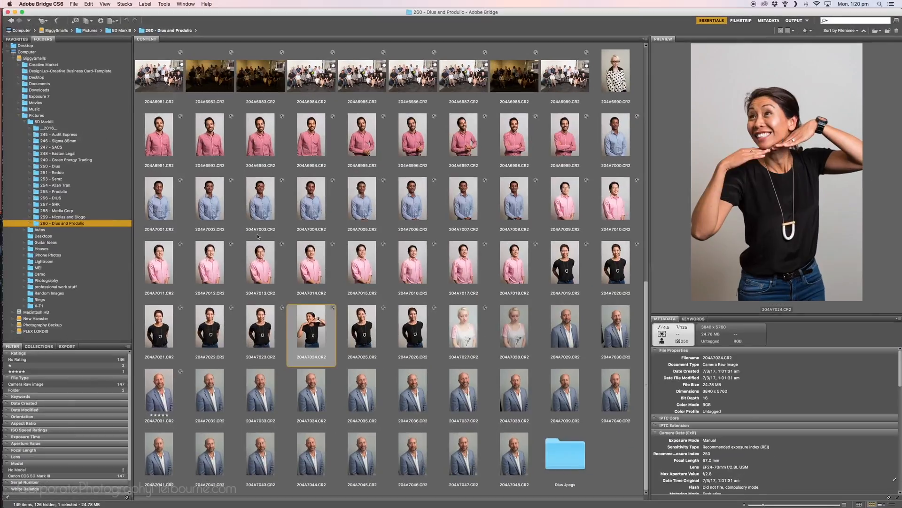
double_click(317, 332)
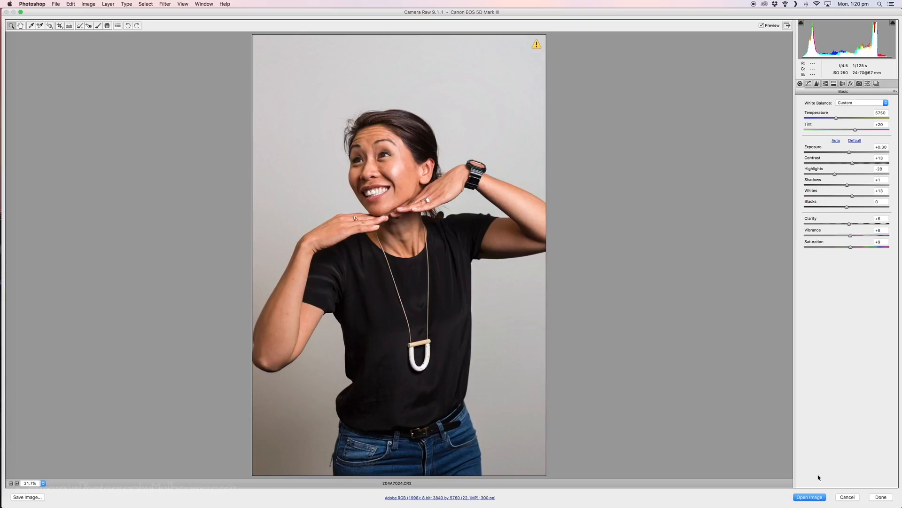
click(816, 496)
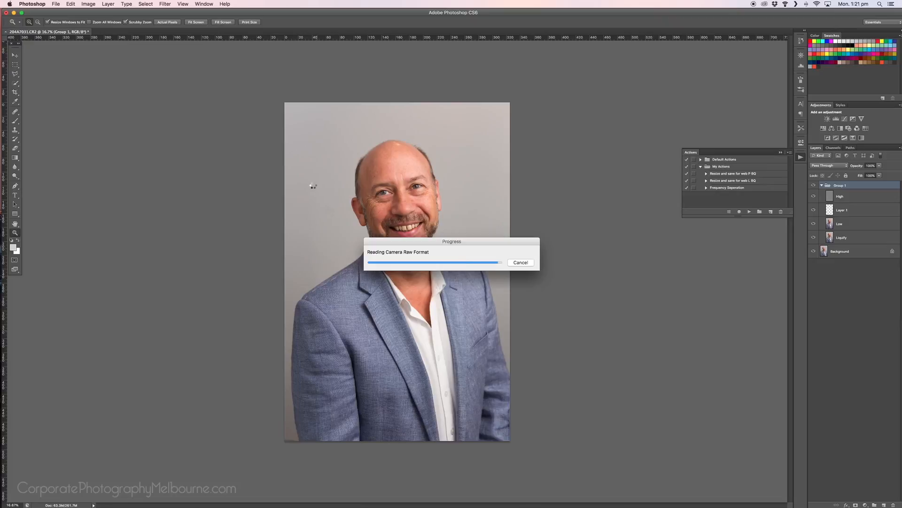
Duplicate the Background layer of 204A7024.CR2 and rename the copy Liquify
right_click(836, 188)
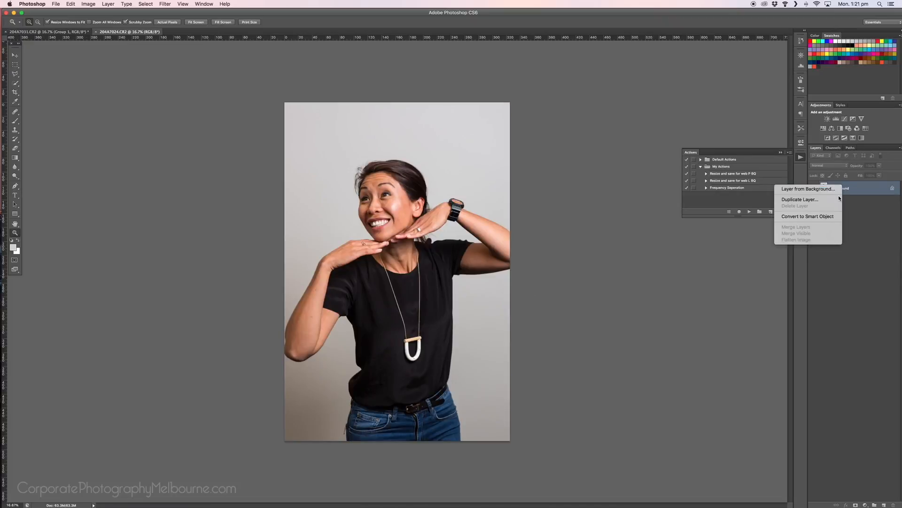
click(837, 198)
key(Return)
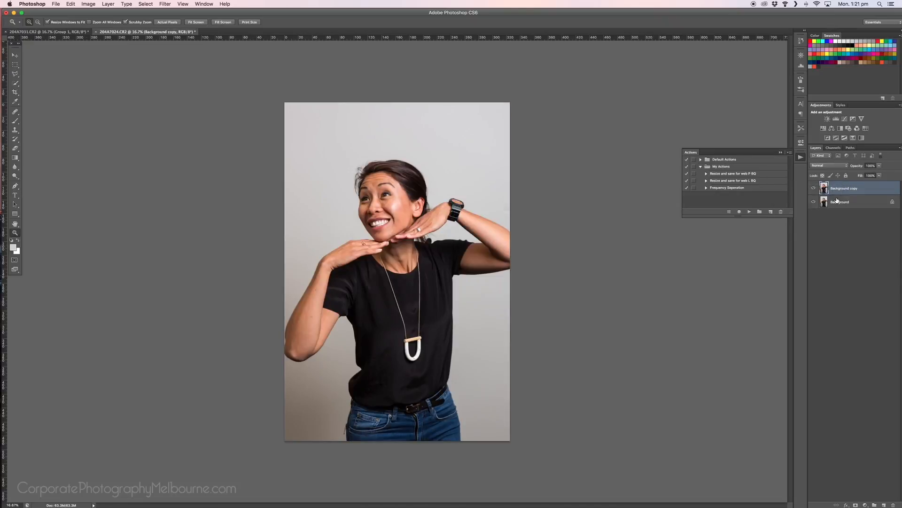
double_click(846, 188)
text(Liquify)
key(Return)
Play the Frequency Separation action on the Liquify layer and toggle the High layer and Layer 1 to check the result
click(728, 188)
click(749, 212)
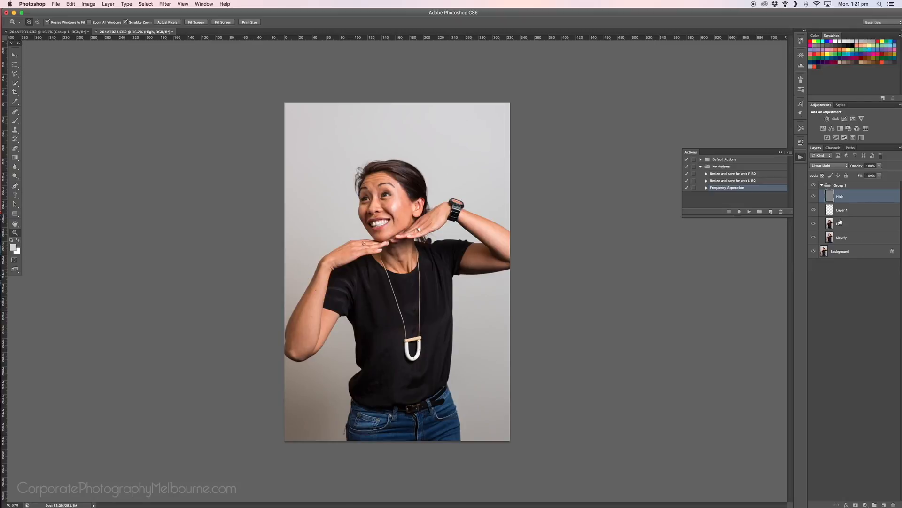
click(813, 196)
click(814, 210)
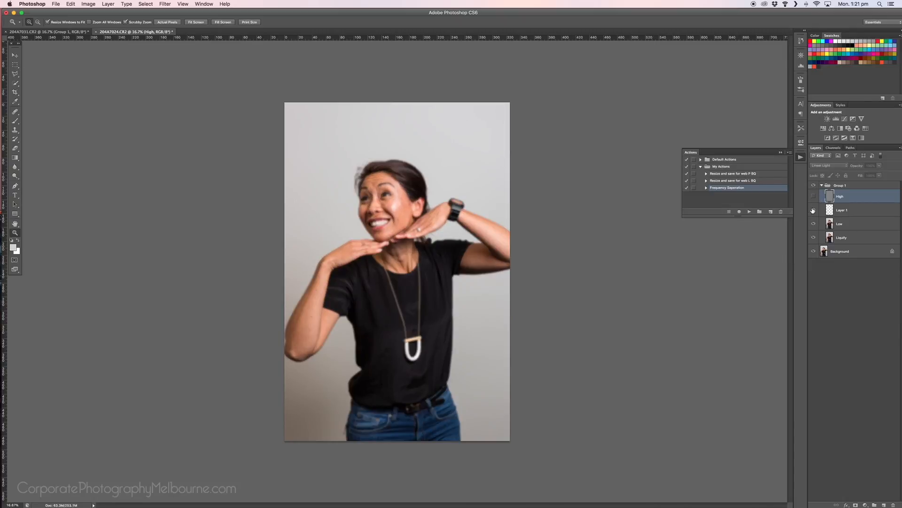
click(813, 210)
click(813, 196)
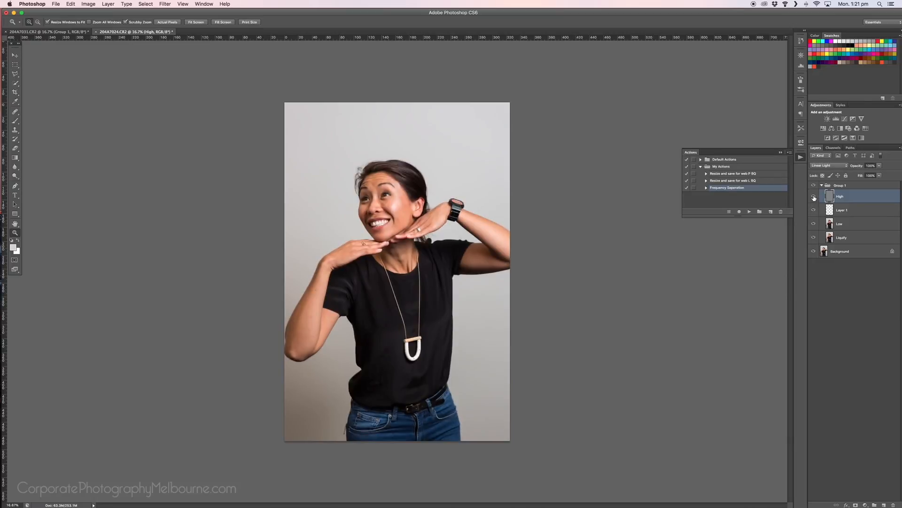
Collapse the layer group and close the 204A7024.CR2 test document
click(823, 185)
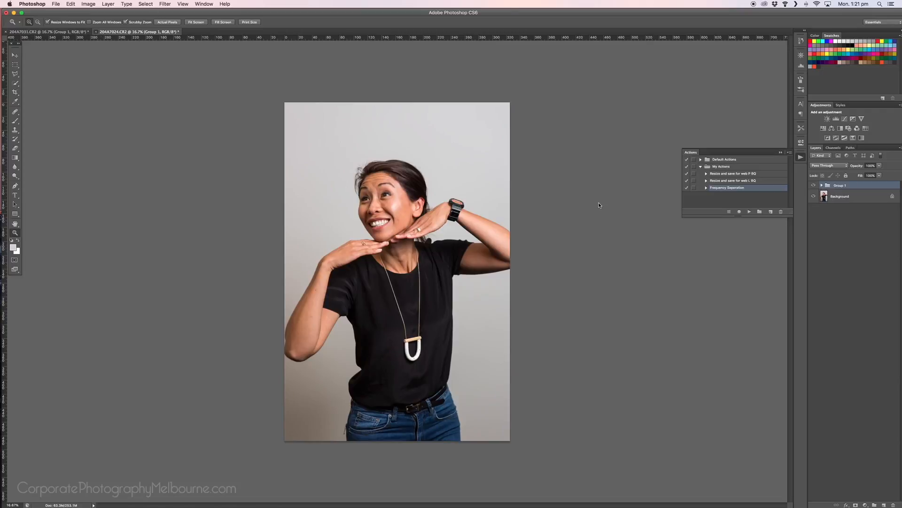
key(super+w)
click(428, 167)
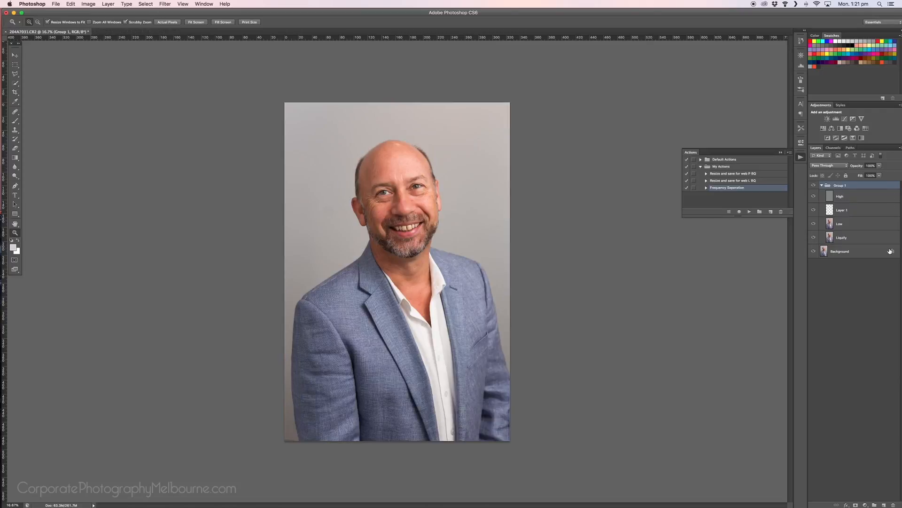
Hide the High layer and Layer 1, select Low, and enlarge the portrait to 25% around the jacket
click(846, 210)
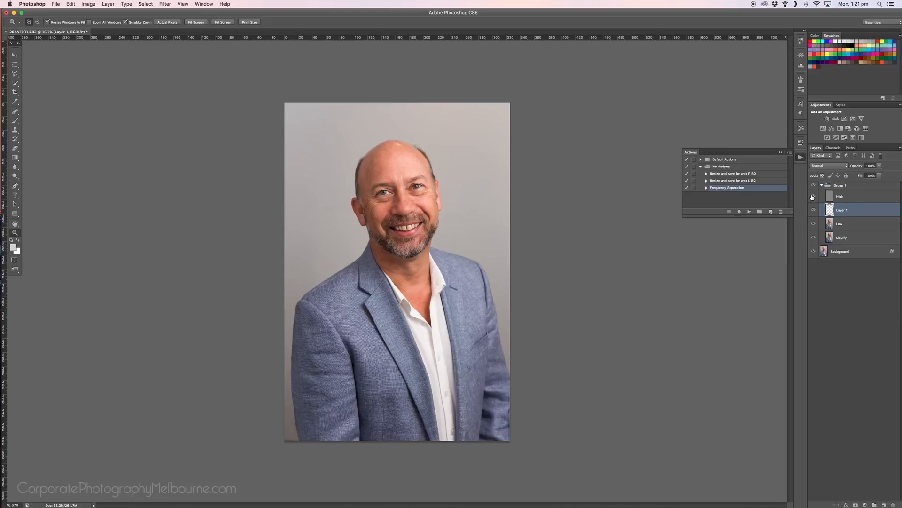
drag(812, 196, 813, 210)
click(814, 196)
click(814, 210)
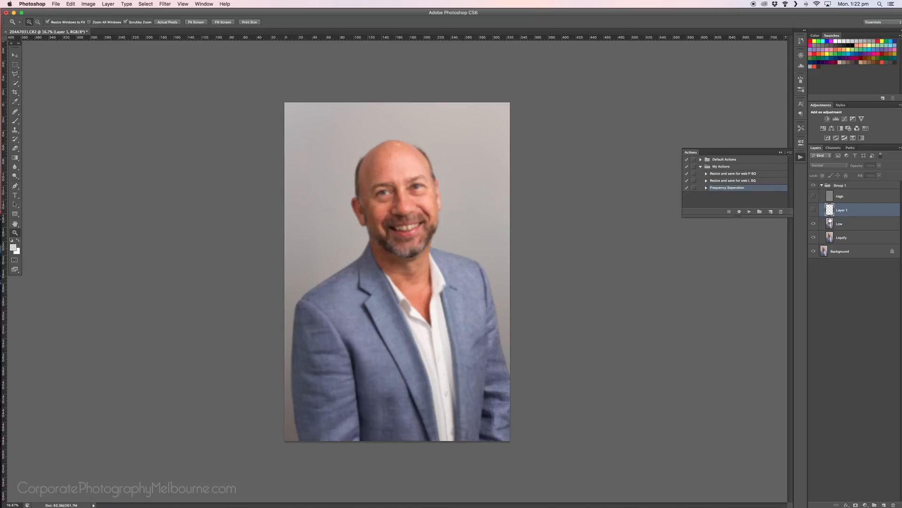
click(846, 226)
key(super+plus)
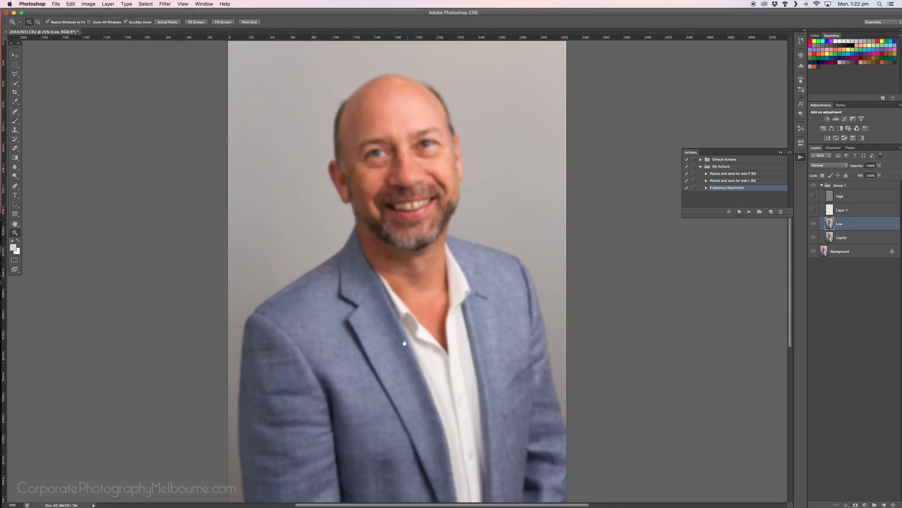
scroll(406, 324, down, 5)
scroll(413, 322, up, 2)
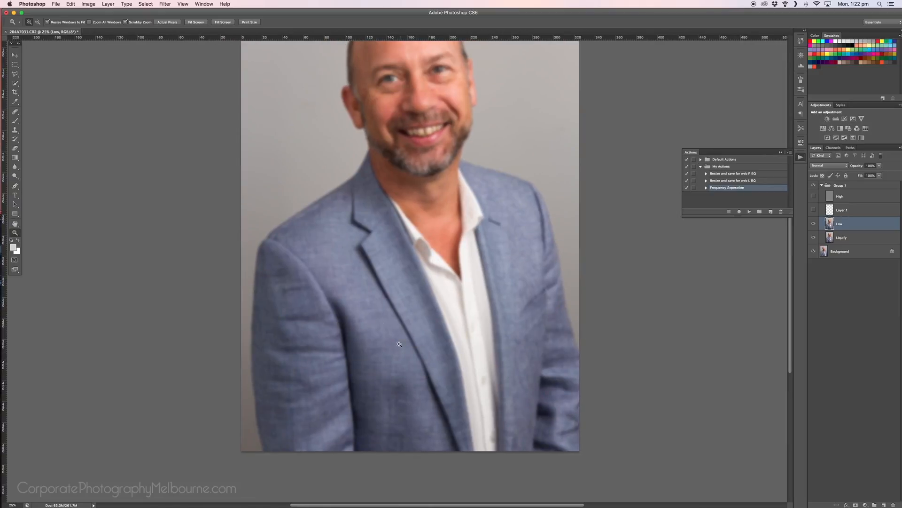
Activate the Clone Stamp tool and set it to sample Current & Below
click(16, 131)
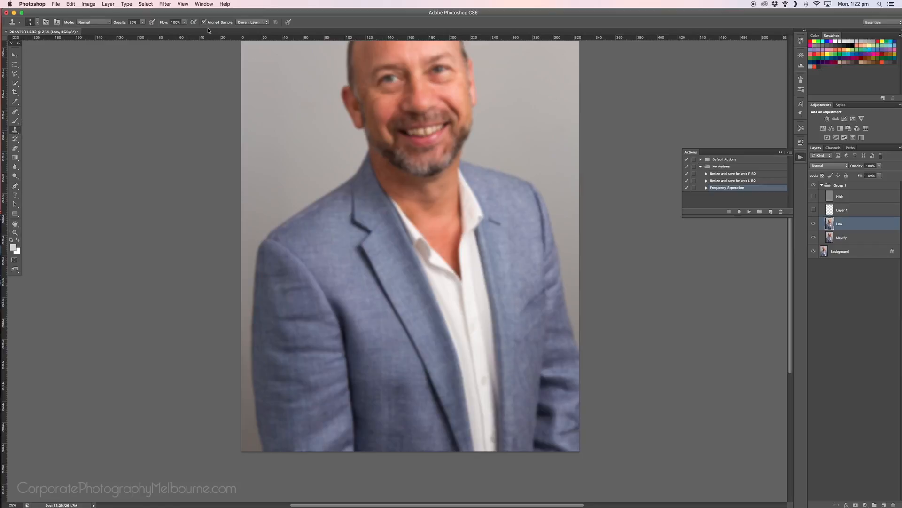
click(142, 23)
click(143, 24)
click(256, 25)
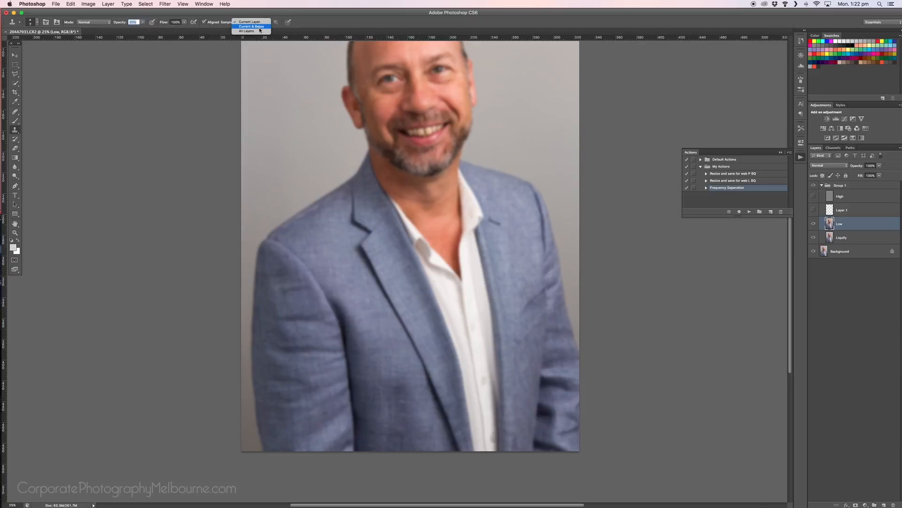
click(261, 26)
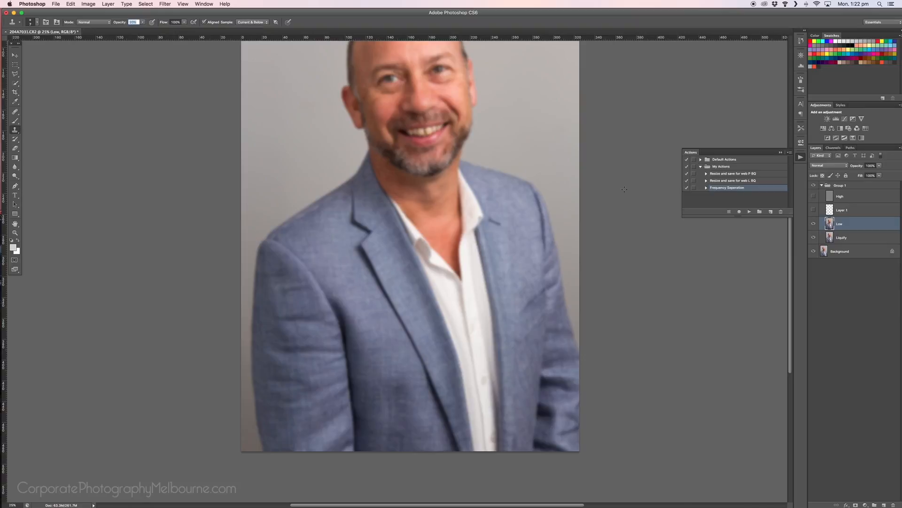
Show the empty Layer 1 above Low and make it the active layer for cloning
click(868, 209)
click(814, 209)
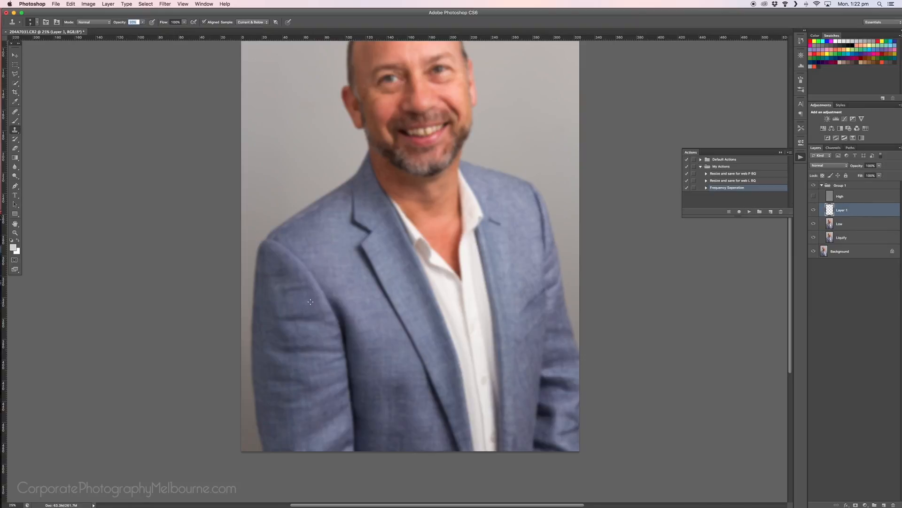
click(850, 295)
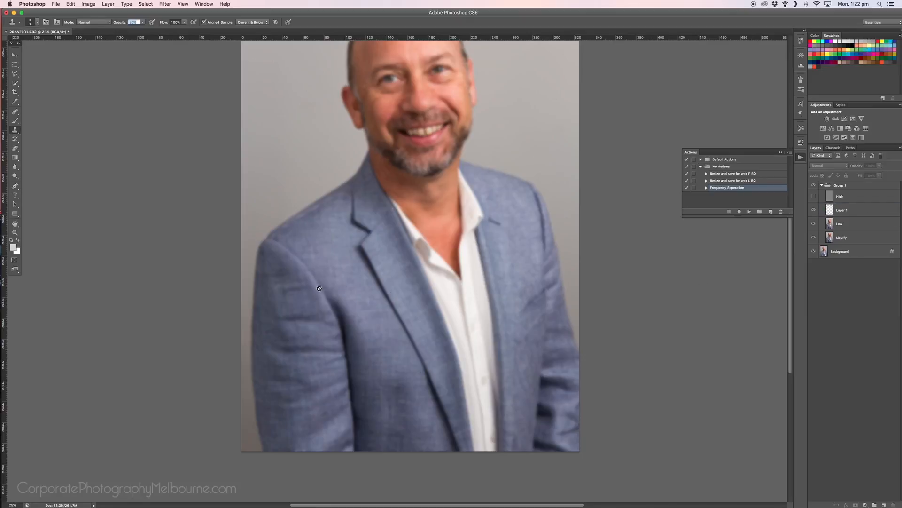
key(Return)
click(835, 212)
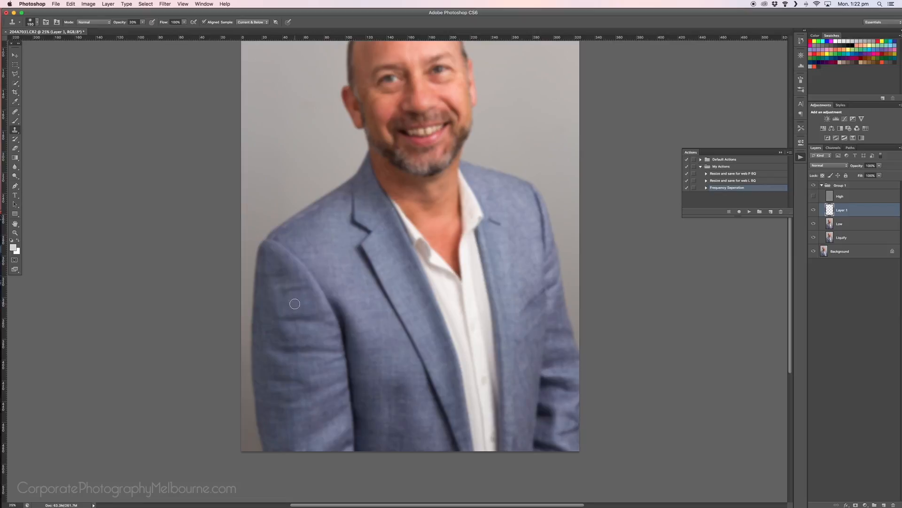
Adjust the clone brush size, sample nearby jacket fabric, and clone over the creases on the upper sleeve on Layer 1
key(bracketright)
key(bracketright)
key(bracketleft)
key(bracketleft)
key(bracketright)
alt+click(287, 305)
mouse_move(288, 294)
mouse_down()
mouse_move(315, 288)
mouse_move(282, 298)
mouse_move(290, 289)
mouse_move(326, 303)
mouse_move(275, 290)
mouse_move(305, 280)
mouse_move(275, 283)
mouse_move(321, 294)
mouse_move(307, 298)
mouse_move(275, 268)
mouse_up()
alt+click(273, 290)
Show the High layer and toggle the separation layers to compare the cloned sleeve with the Liquify layer, leaving all layers visible
click(813, 196)
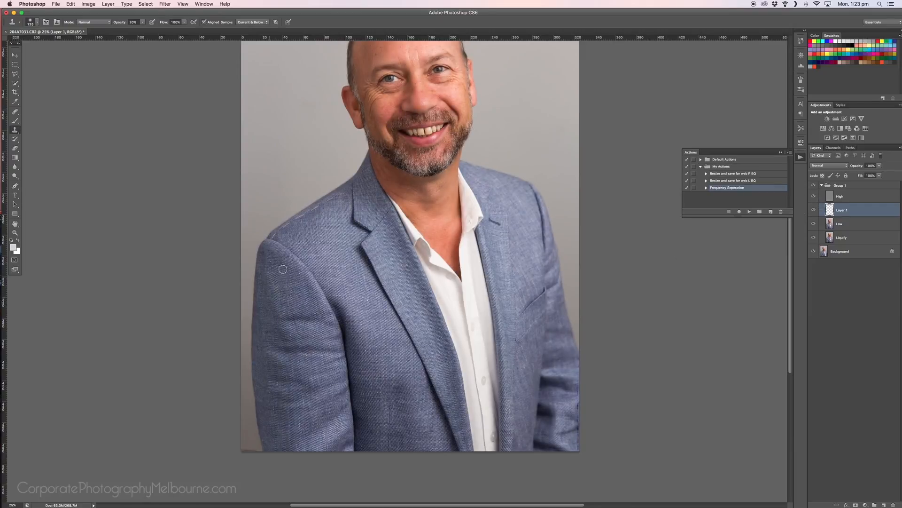
mouse_move(815, 198)
mouse_down()
mouse_move(814, 230)
mouse_move(815, 200)
mouse_up()
click(814, 196)
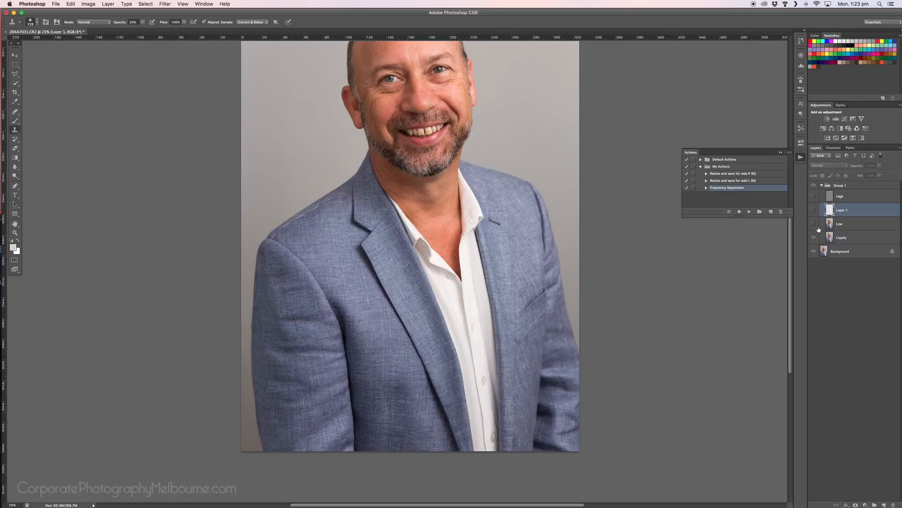
click(814, 209)
click(814, 196)
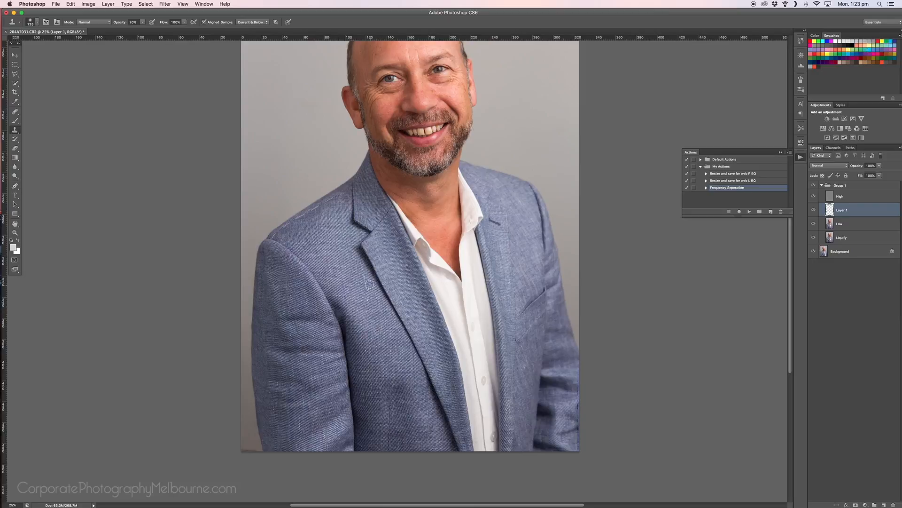
Hide the High layer and clone smooth jacket fabric over the creases along the subject's right sleeve on Layer 1
click(814, 196)
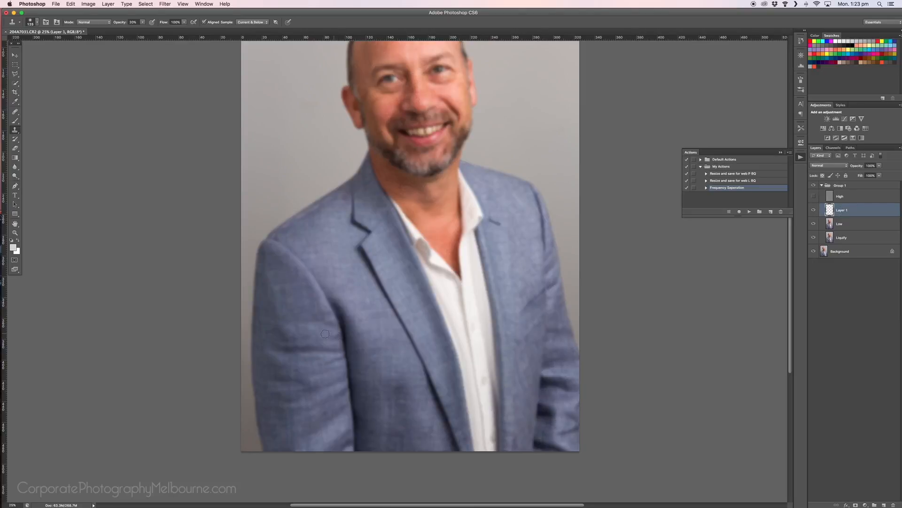
alt+click(283, 317)
drag(282, 335, 289, 335)
alt+click(271, 319)
key(bracketleft)
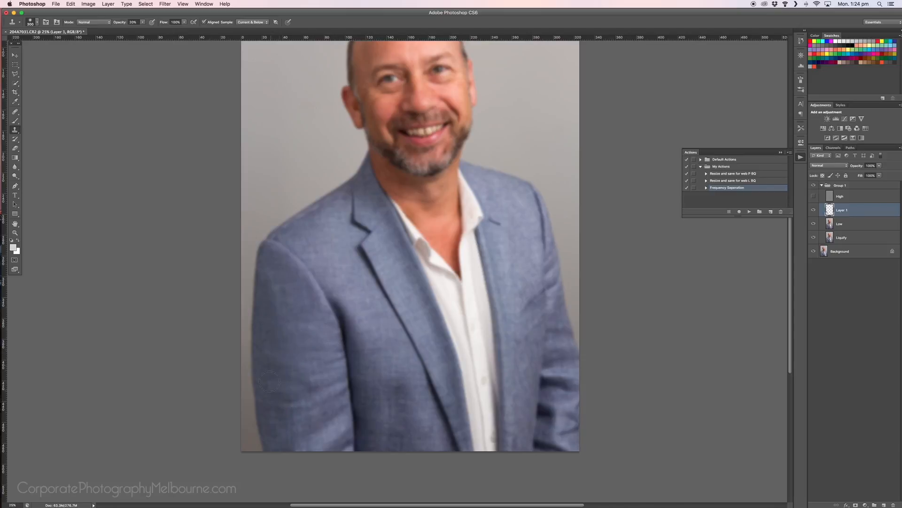
alt+click(275, 341)
mouse_move(273, 387)
mouse_down()
mouse_move(285, 400)
mouse_move(279, 426)
mouse_up()
Adjust the clone brush size, sample fabric near the lower part of the same sleeve, and clone over its remaining creases
key(bracketleft)
key(bracketleft)
key(bracketleft)
key(bracketleft)
key(bracketright)
key(bracketright)
key(bracketright)
key(bracketright)
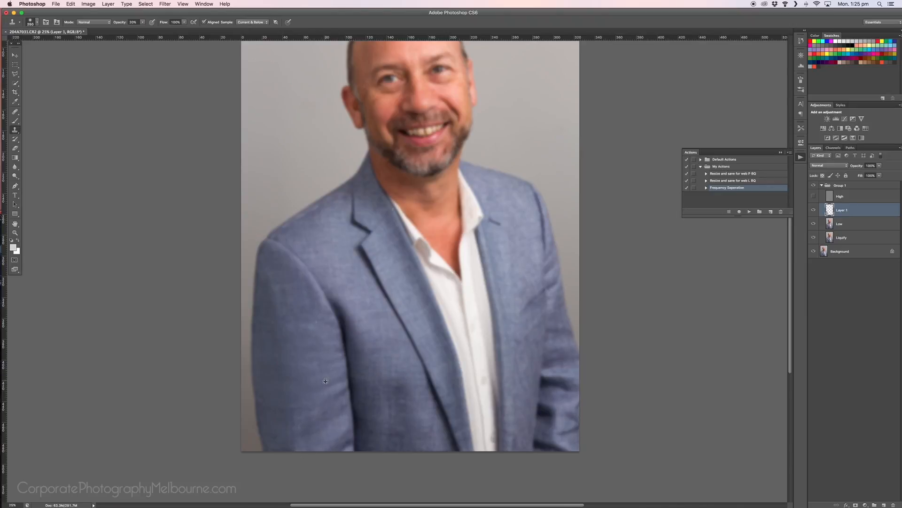
alt+click(334, 419)
drag(346, 442, 342, 445)
Sample clean fabric on the jacket front and clone over the shading folds below the lapel, then resample the chest with a smaller brush
alt+click(394, 351)
mouse_move(398, 381)
mouse_down()
mouse_move(402, 407)
mouse_move(410, 407)
mouse_up()
alt+click(372, 281)
key(bracketleft)
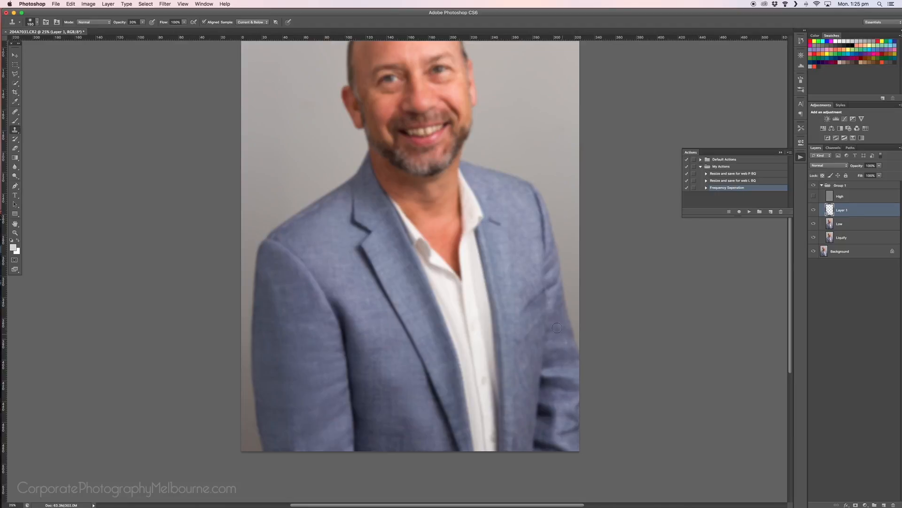
Clone sampled fabric over the creases on the subject's left sleeve, from the upper arm down to the elbow area
mouse_move(553, 292)
mouse_down()
mouse_move(553, 278)
mouse_move(554, 297)
mouse_up()
drag(571, 416, 567, 432)
alt+click(566, 389)
drag(564, 396, 552, 394)
Restore the High layer and toggle High, Layer 1 and Low to compare the whole jacket before and after, ending with all visible
click(814, 196)
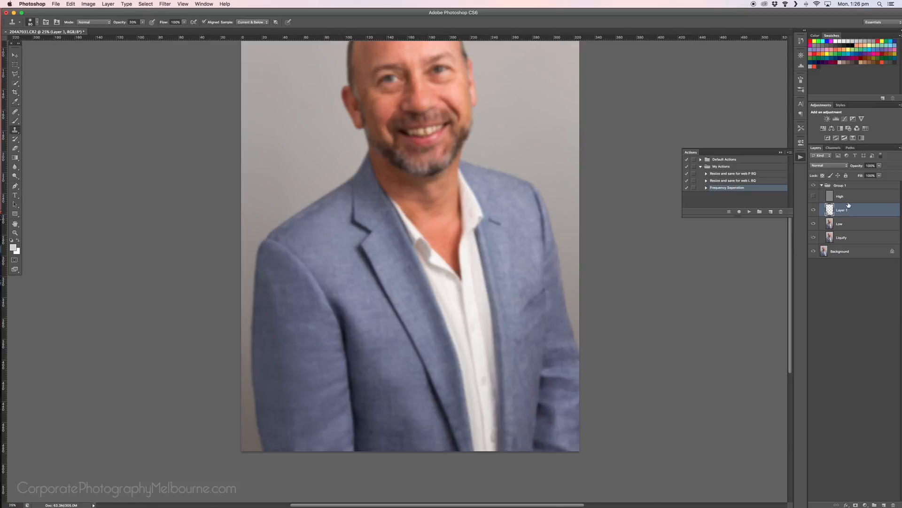
click(814, 196)
key(super+minus)
click(814, 196)
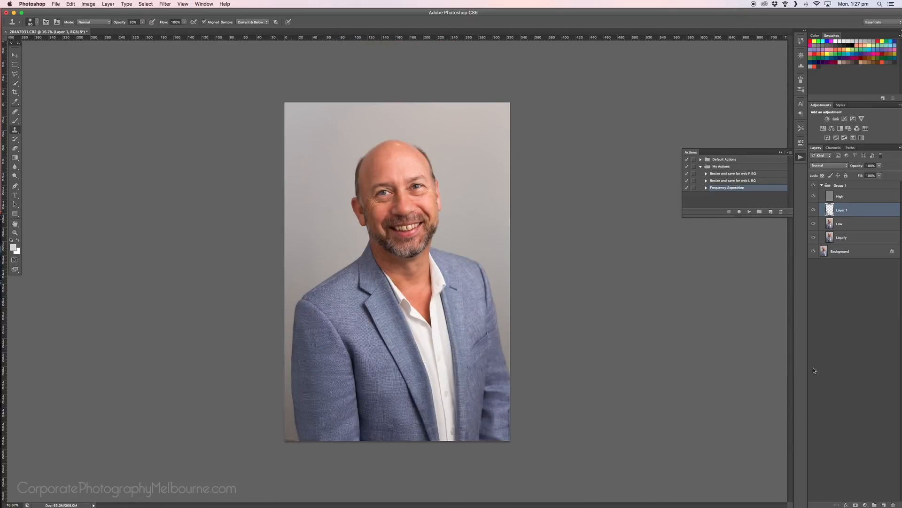
click(814, 196)
click(813, 210)
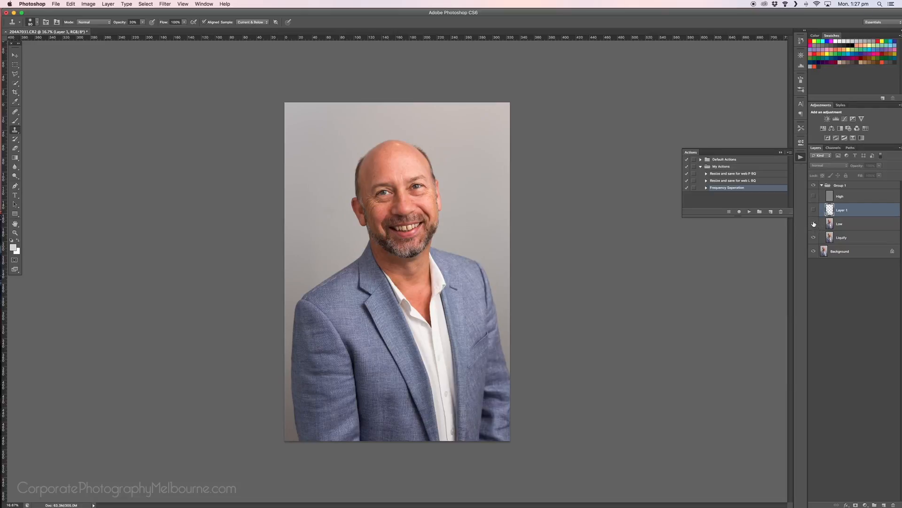
drag(813, 224, 813, 198)
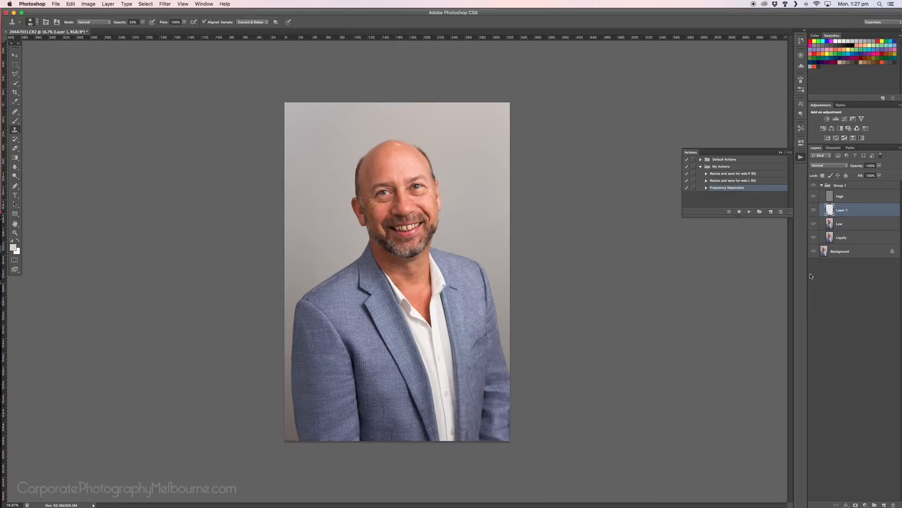
Examine the lower jacket and the subject's left sleeve up close and reduce the clone brush size to 60
key(super+equal)
key(super+equal)
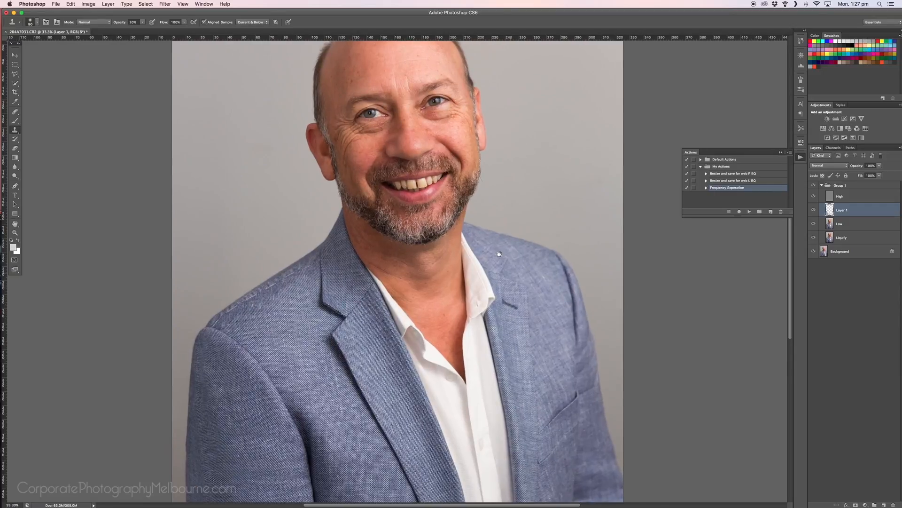
scroll(494, 200, down, 5)
scroll(494, 201, right, 1)
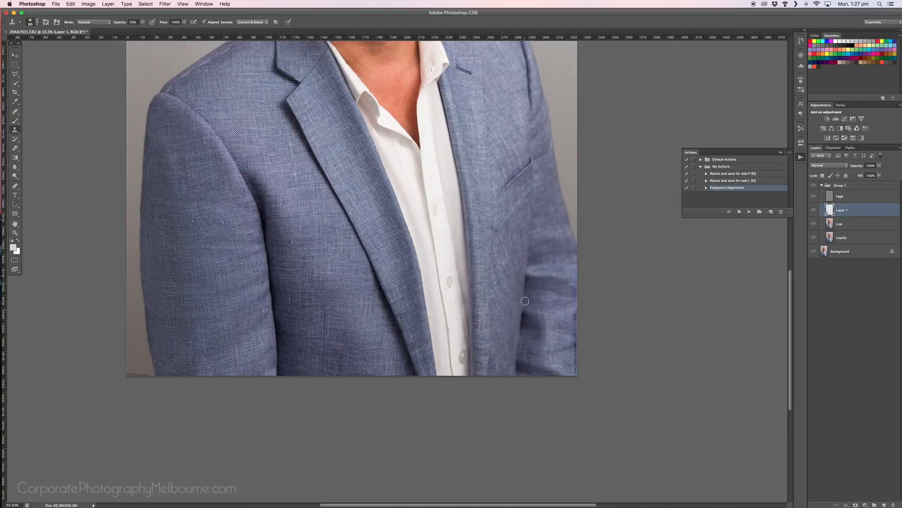
key(bracketleft)
key(bracketleft)
key(bracketleft)
key(super+minus)
key(super+minus)
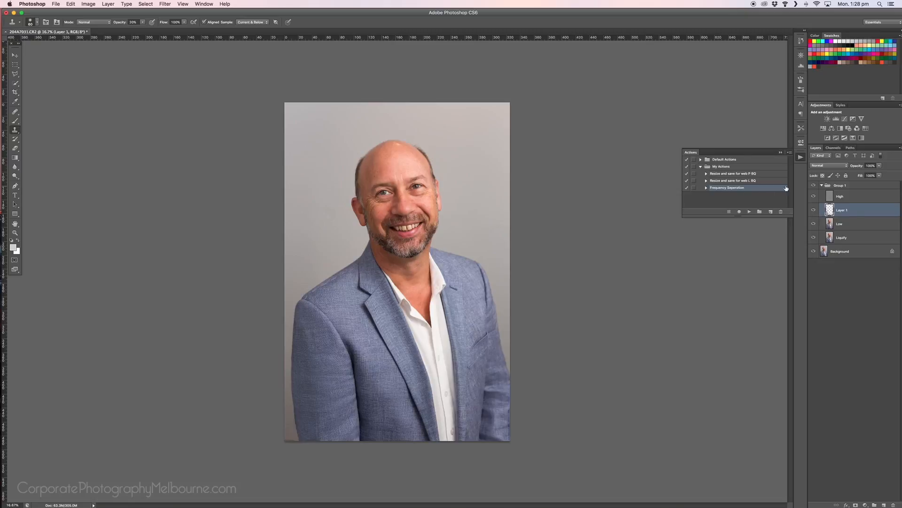
Toggle Layer 1's visibility repeatedly to compare the jacket with and without the cloning
click(813, 209)
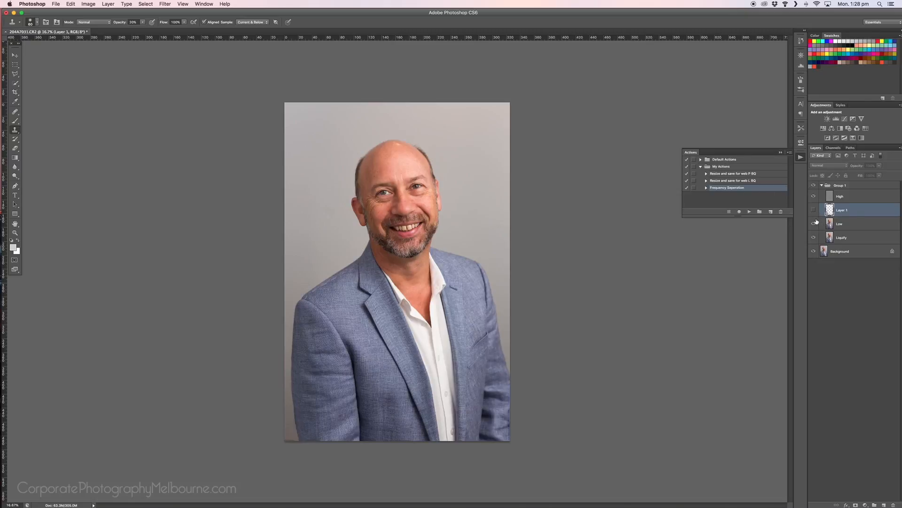
click(814, 210)
click(814, 210)
click(814, 210)
Hide every layer except Layer 1 to view the cloned strokes alone, then show all the layers again
click(814, 224)
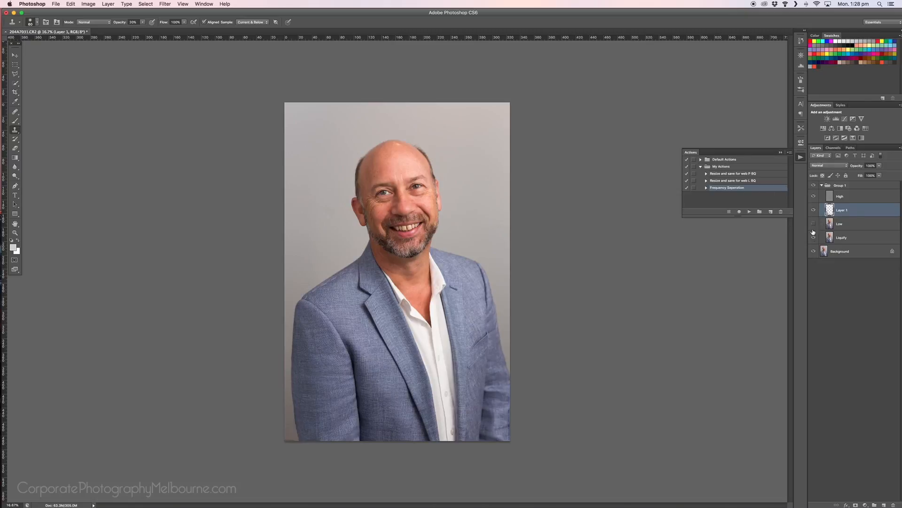
drag(814, 235, 813, 251)
click(813, 196)
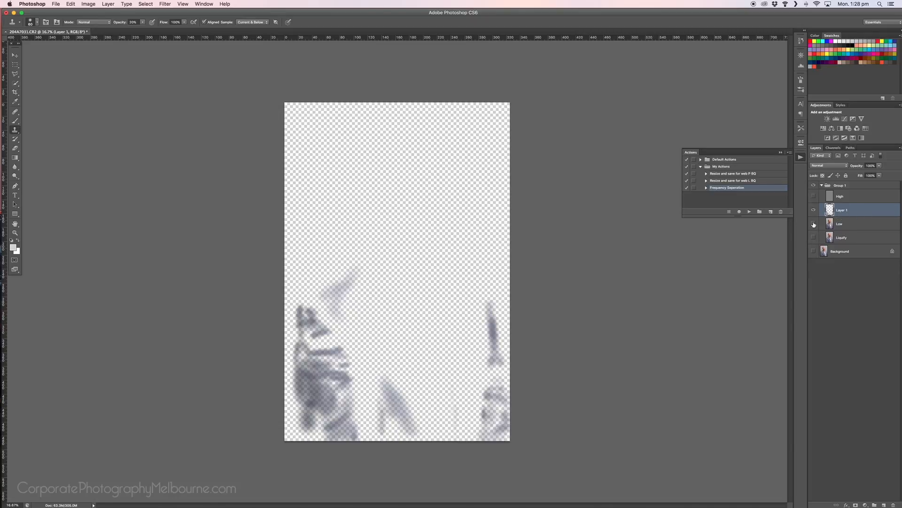
drag(814, 223, 814, 251)
click(814, 196)
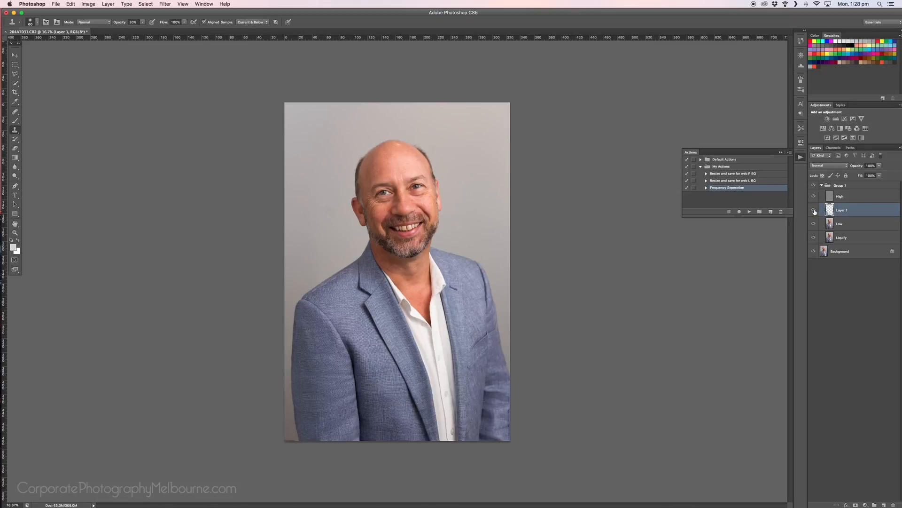
Preview Layer 1's opacity adjustment, keep it at 100%, and toggle the layer to compare the jacket once more
click(879, 166)
mouse_move(882, 172)
mouse_down()
mouse_move(842, 179)
mouse_move(874, 188)
mouse_move(884, 177)
mouse_up()
click(866, 212)
click(814, 210)
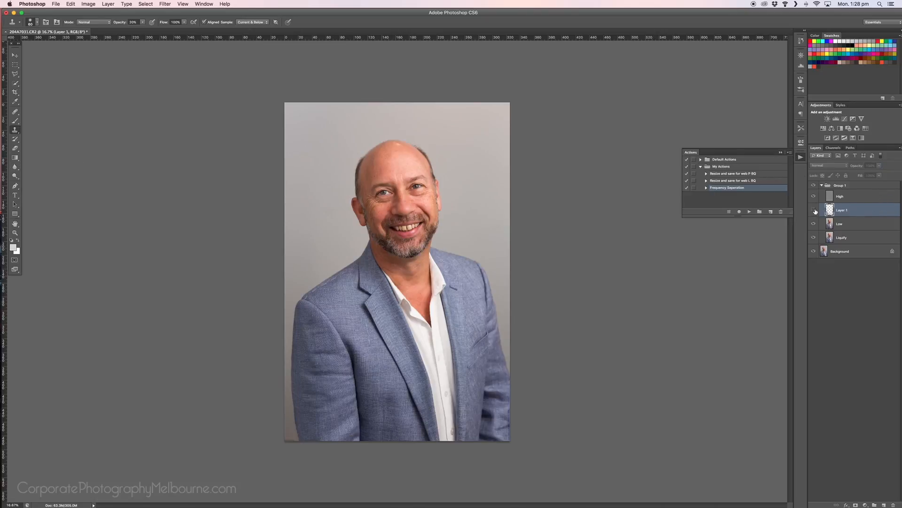
click(815, 210)
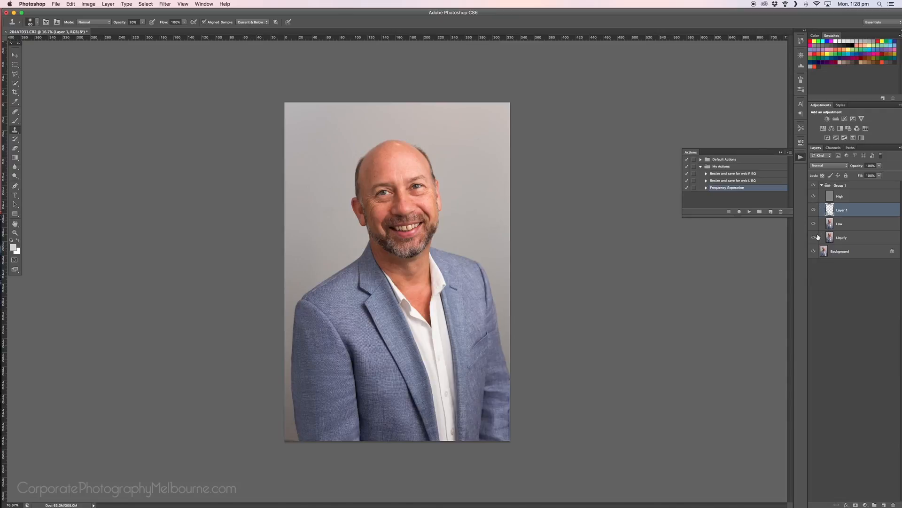
key(super+equal)
key(super+equal)
key(super+equal)
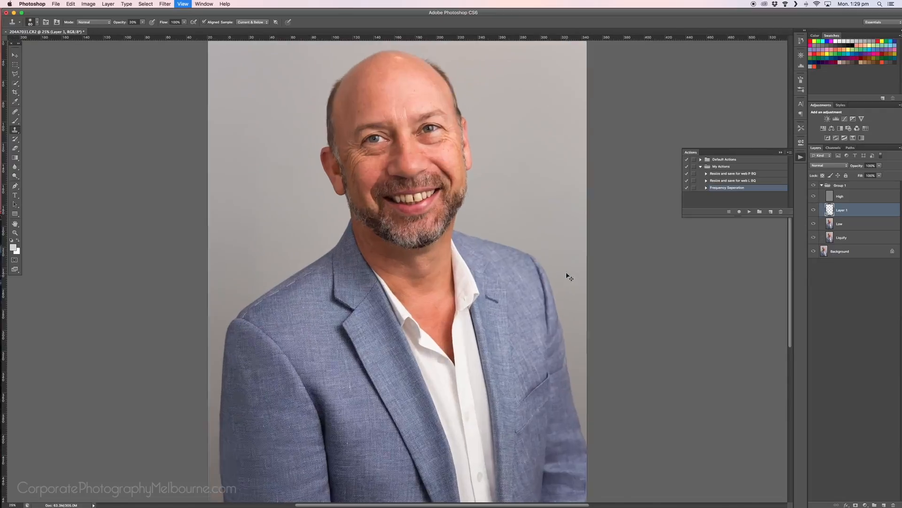
key(super+equal)
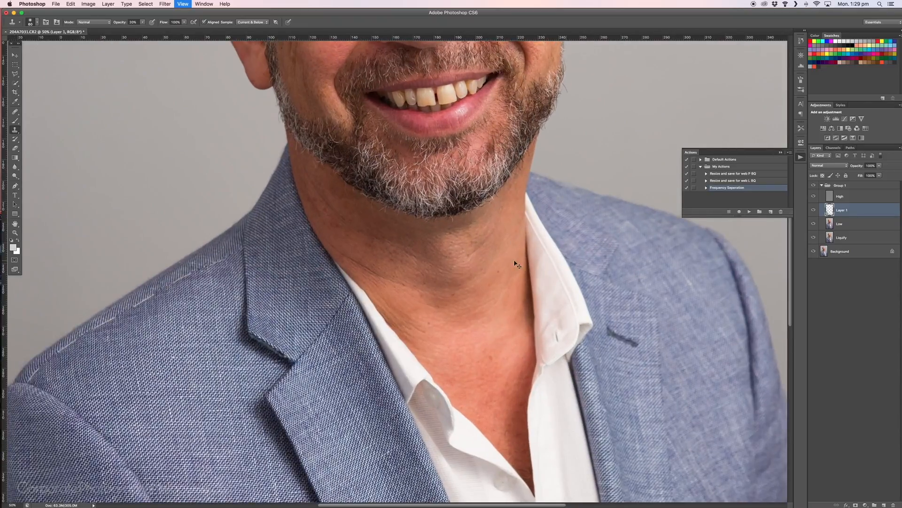
key(super+minus)
key(super+minus)
key(super+minus)
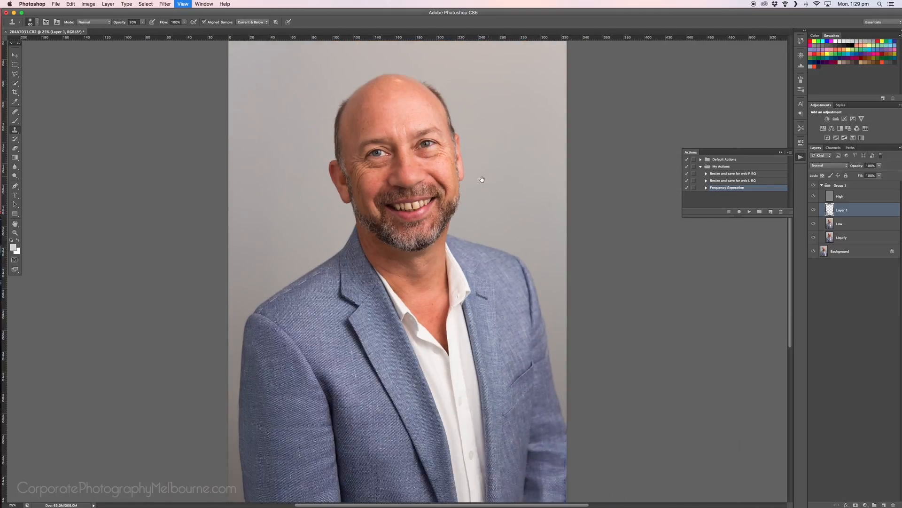
Lower the Clone Stamp opacity to 11% for retouching the face
drag(482, 179, 489, 276)
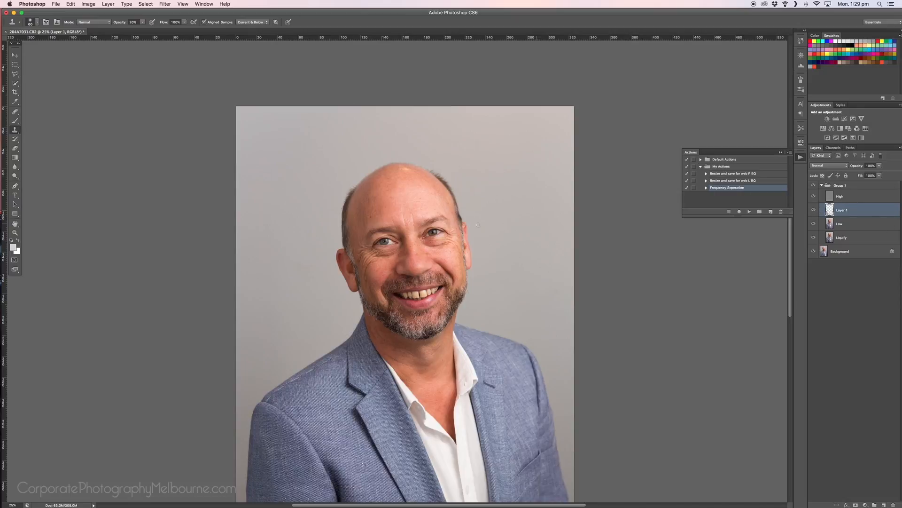
key(super+equal)
key(super+equal)
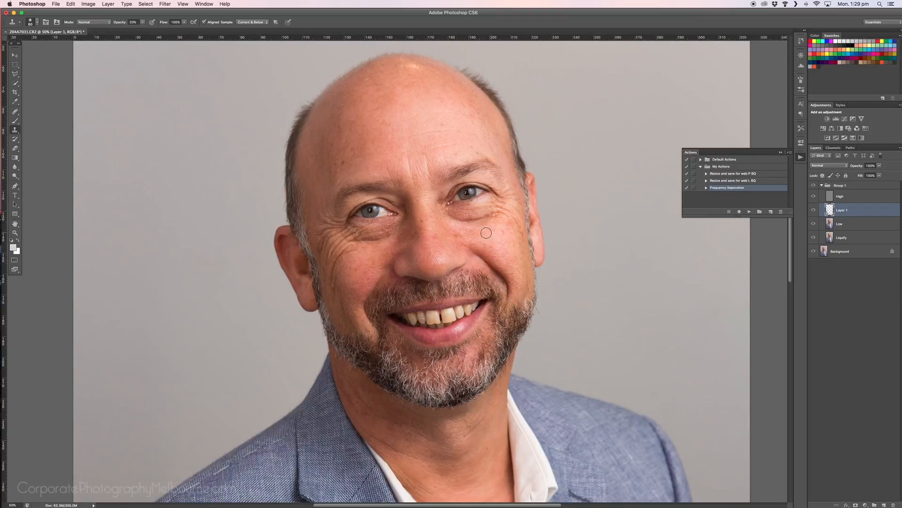
click(143, 22)
drag(141, 31, 147, 41)
click(141, 24)
click(144, 23)
Sample clean cheek skin beneath the eyes, undo the first clone stroke, and retouch the under-eye area with a smaller brush
alt+click(516, 219)
key(alt+super+z)
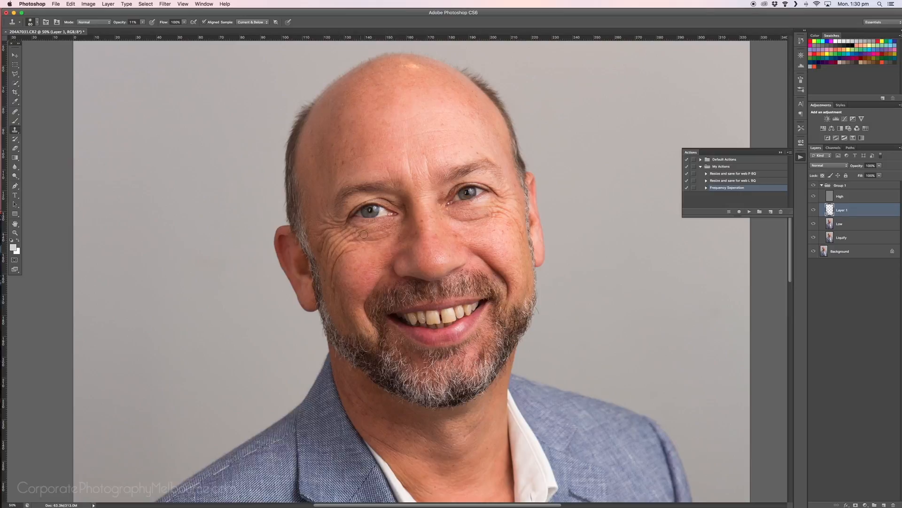
alt+click(375, 254)
key(bracketleft)
key(bracketleft)
key(super+equal)
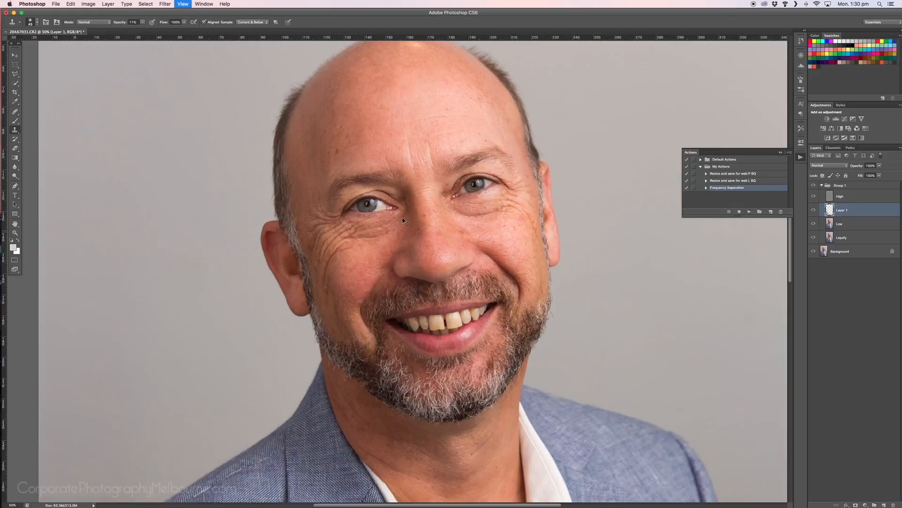
key(bracketleft)
key(bracketleft)
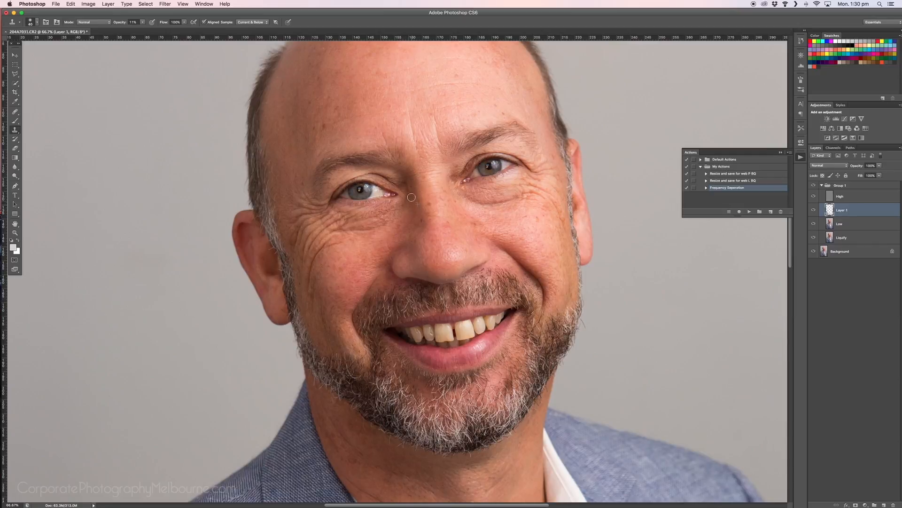
Vary the clone brush size and soften the skin around the nose bridge and under both eyes on Layer 1
key(bracketright)
key(bracketright)
key(bracketright)
key(bracketright)
key(bracketright)
key(bracketleft)
key(bracketleft)
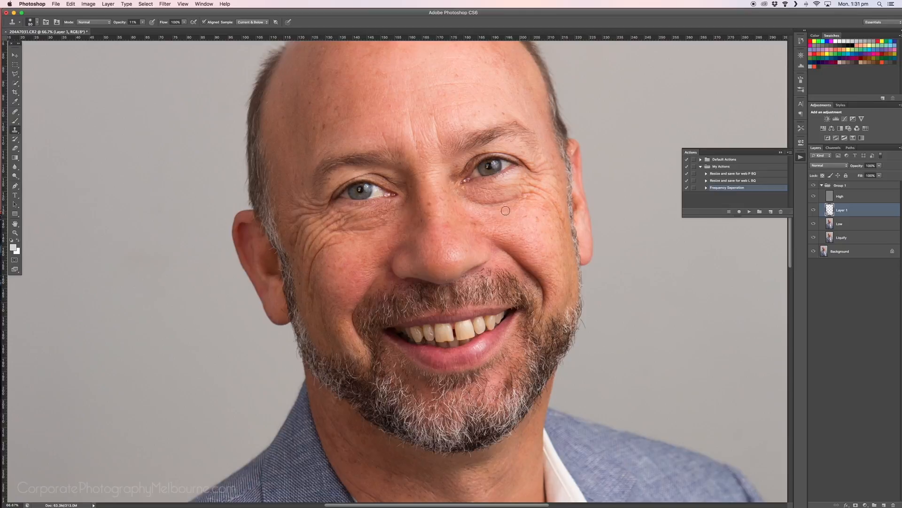
Enlarge the clone brush to 70 and retouch the skin around the lower face and neck
key(bracketright)
key(bracketright)
drag(377, 294, 325, 133)
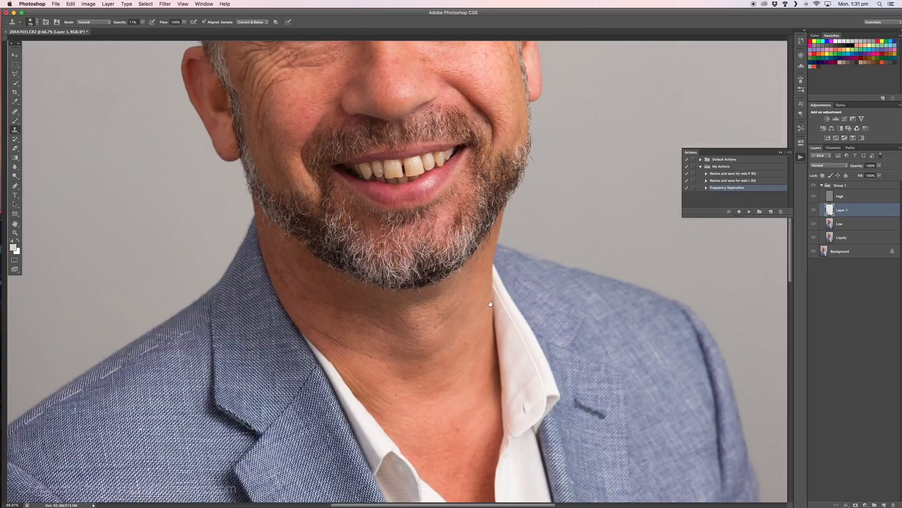
click(450, 217)
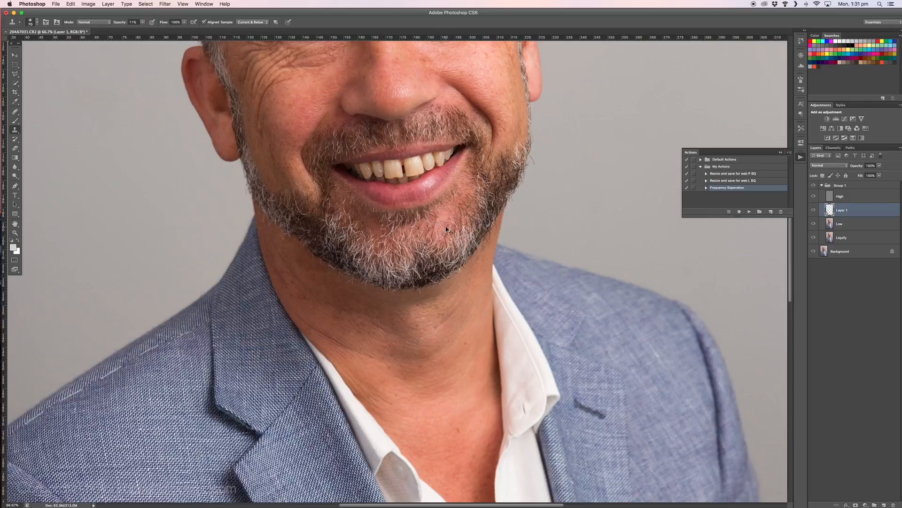
Review the retouched skin and jacket in the full portrait and in close-up
key(super+minus)
key(super+minus)
key(super+minus)
key(super+minus)
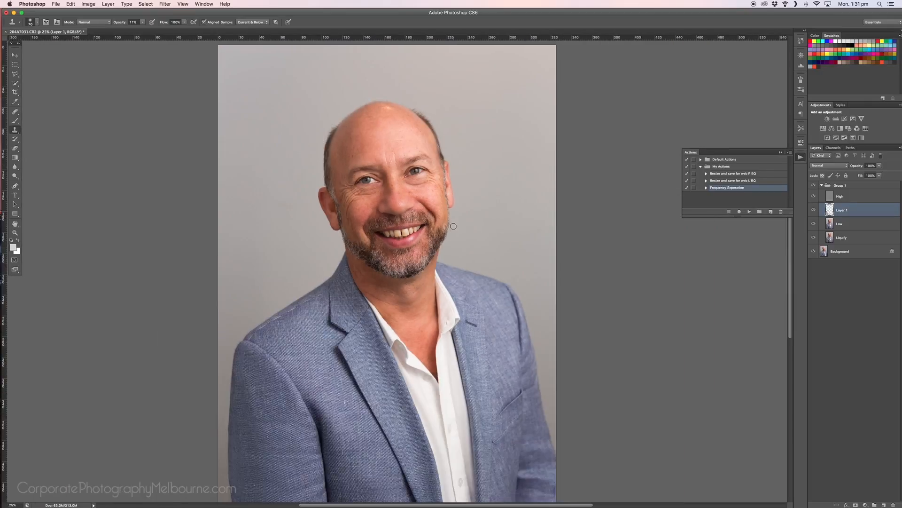
key(super+plus)
key(super+plus)
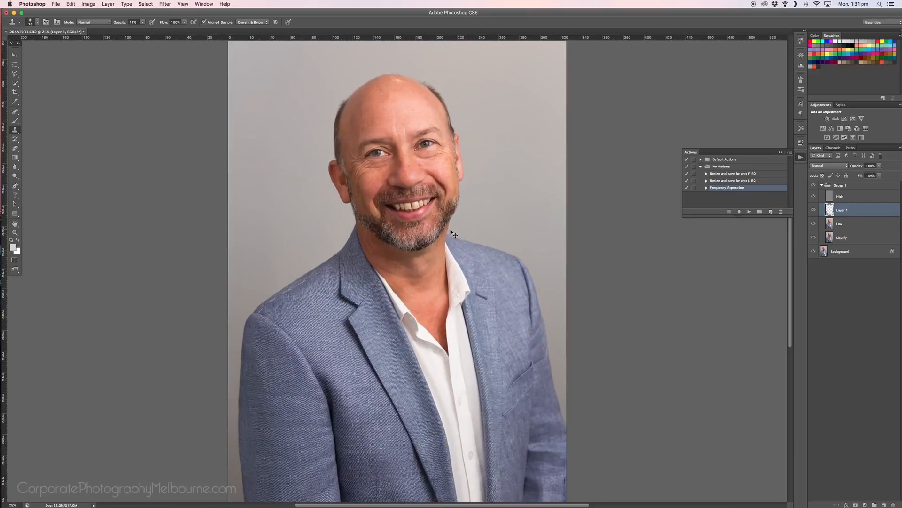
key(super+minus)
key(super+minus)
key(super+minus)
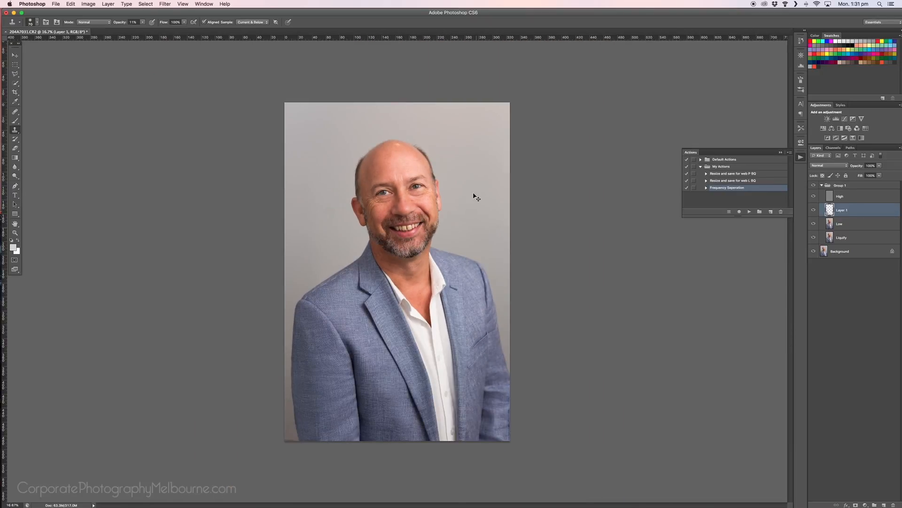
key(super+plus)
key(super+plus)
key(super+plus)
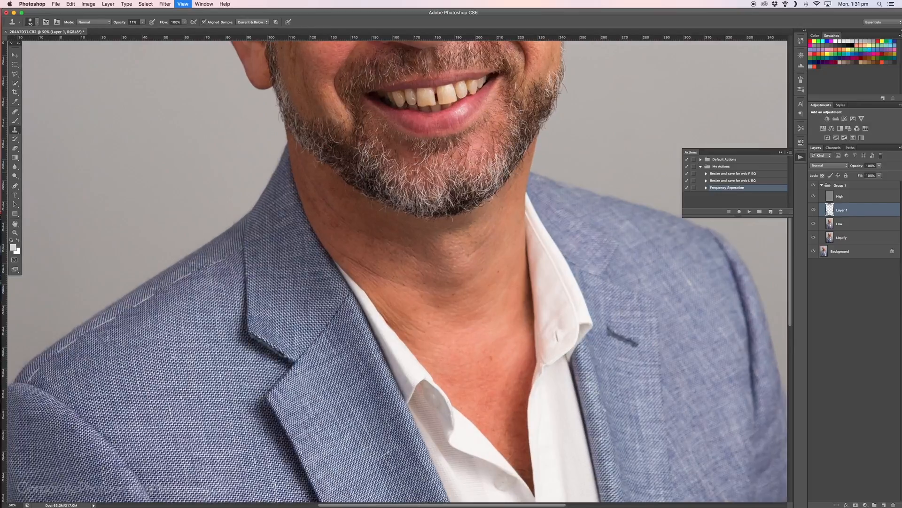
key(super+plus)
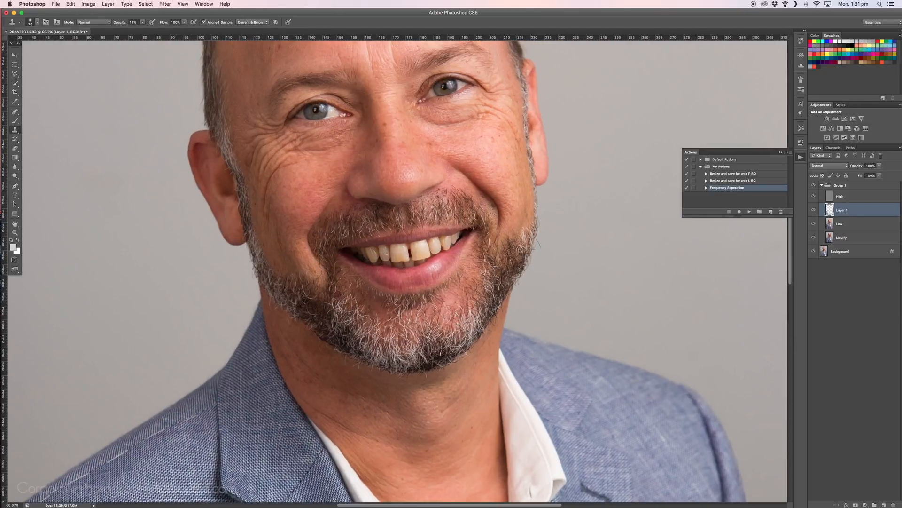
Hide the High layer to inspect the Low-frequency tones, reduce the clone brush size, and show the High layer again
click(814, 196)
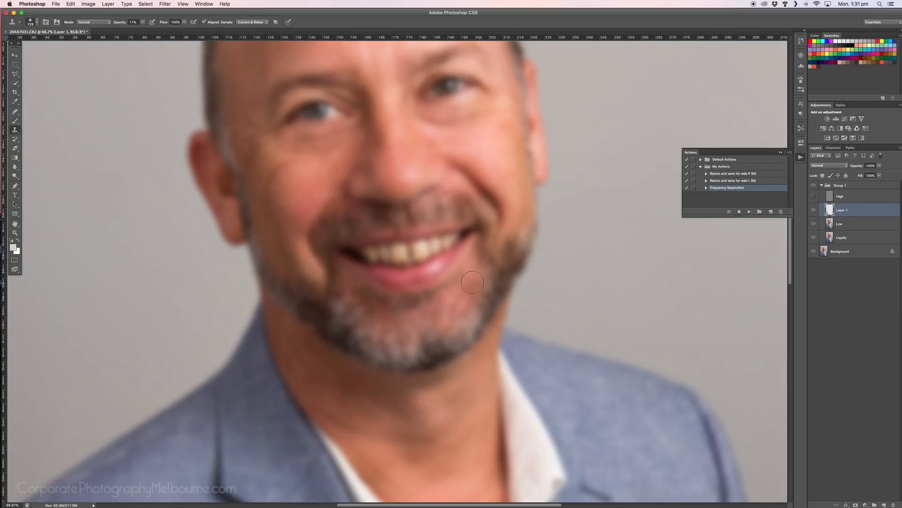
key(bracketleft)
key(bracketleft)
key(bracketleft)
key(super+minus)
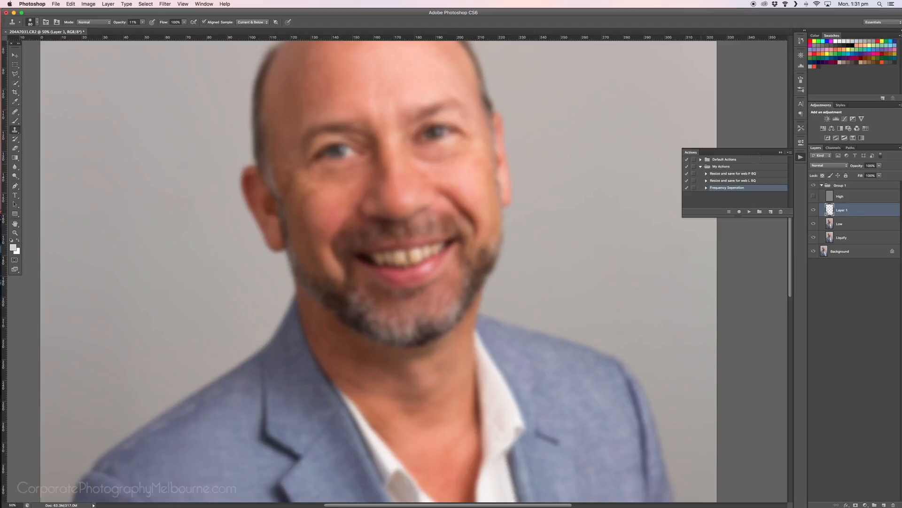
click(814, 196)
Compare the full portrait with Layer 1 hidden and shown to judge the skin smoothing
key(super+minus)
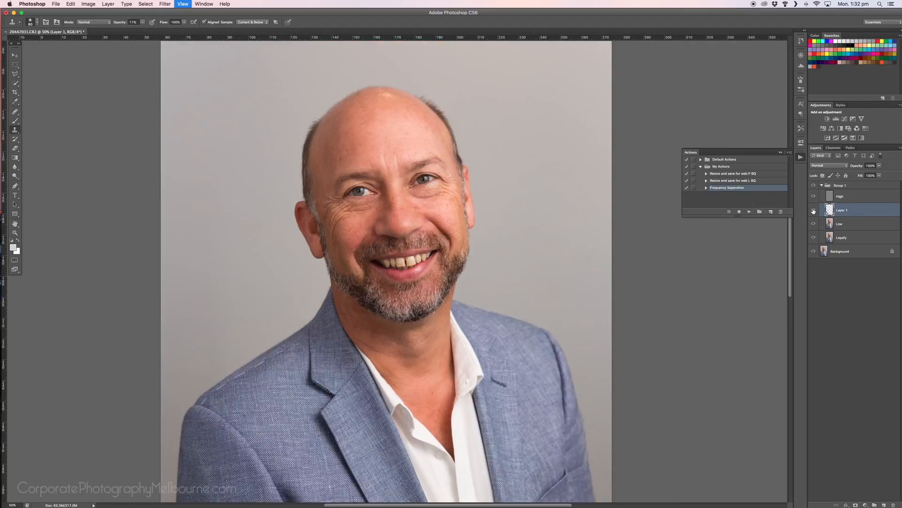
key(super+minus)
key(super+minus)
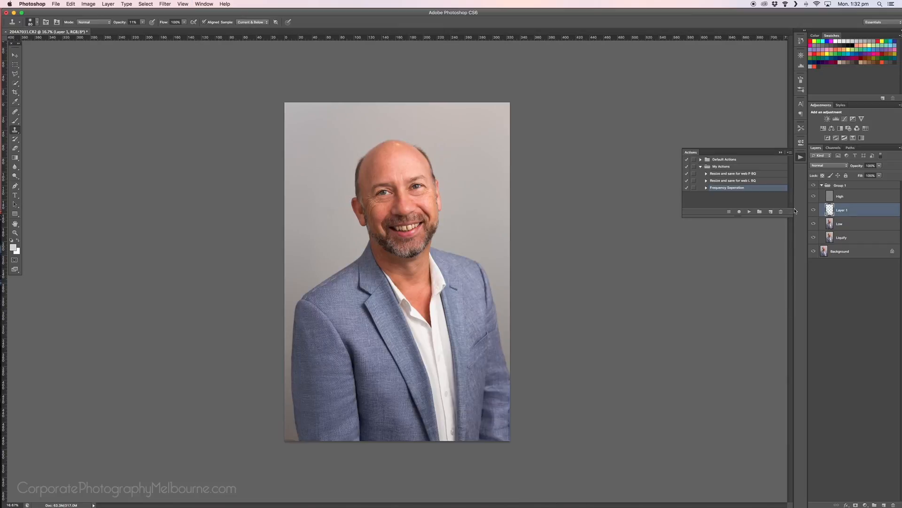
click(813, 210)
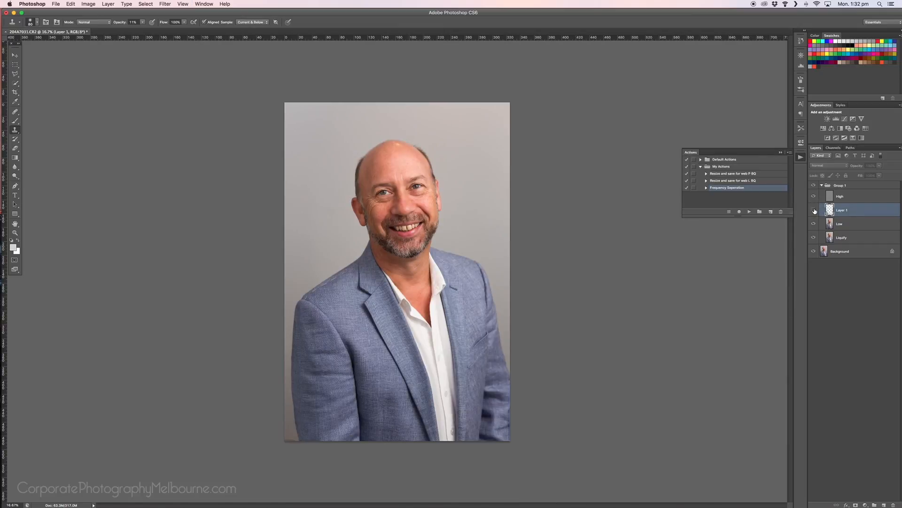
click(814, 210)
click(814, 210)
click(814, 211)
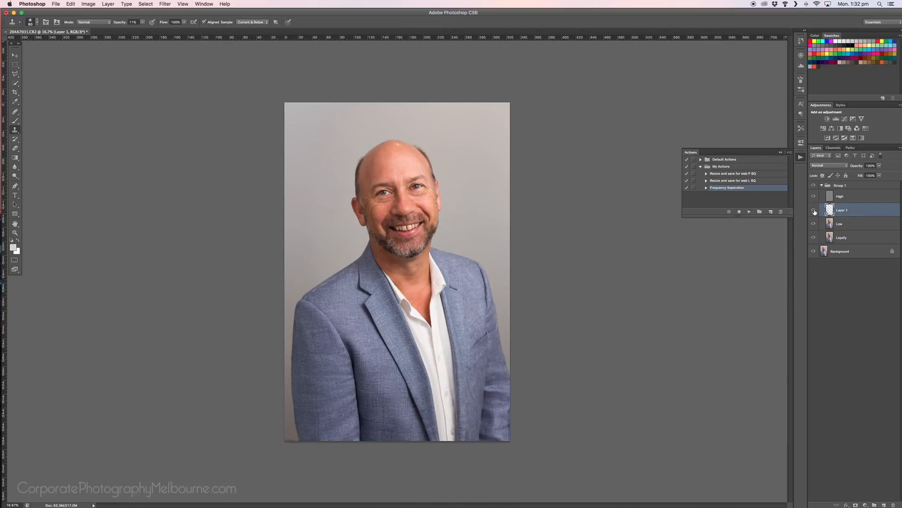
click(814, 210)
click(814, 210)
click(814, 210)
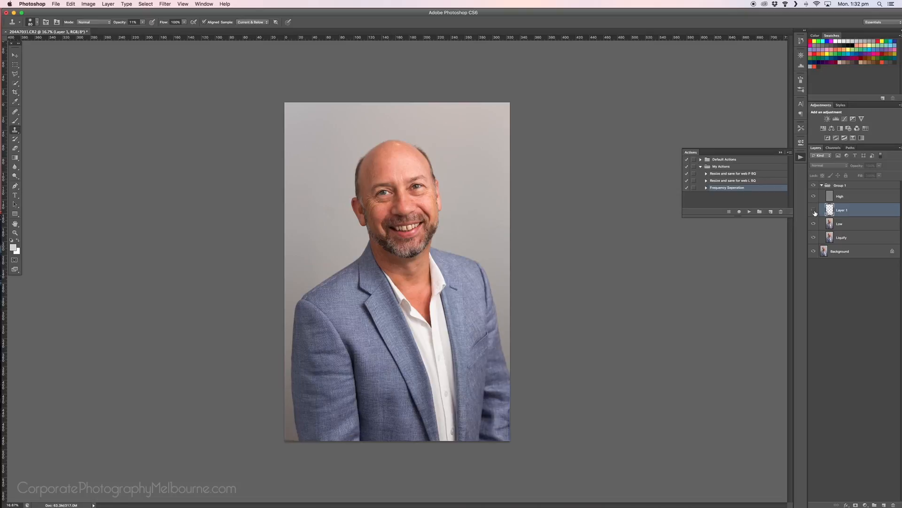
click(814, 211)
click(814, 211)
click(814, 210)
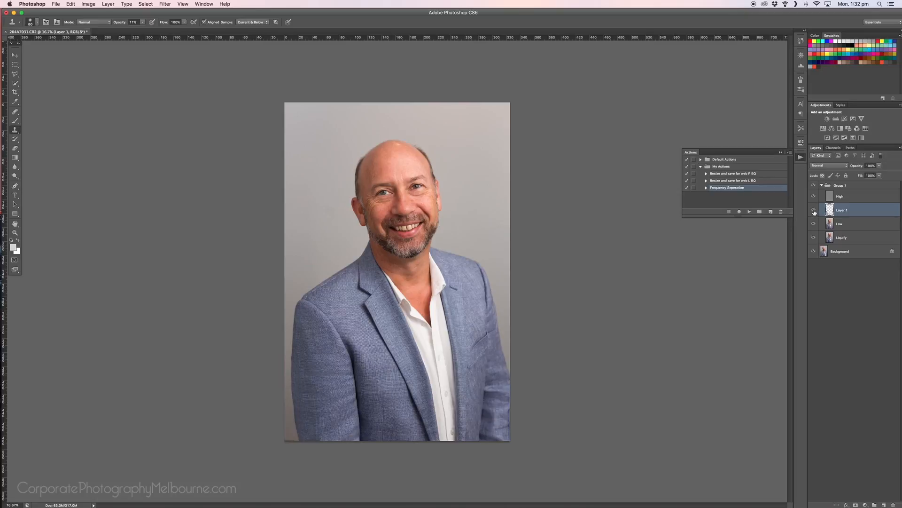
click(814, 211)
click(814, 211)
click(814, 210)
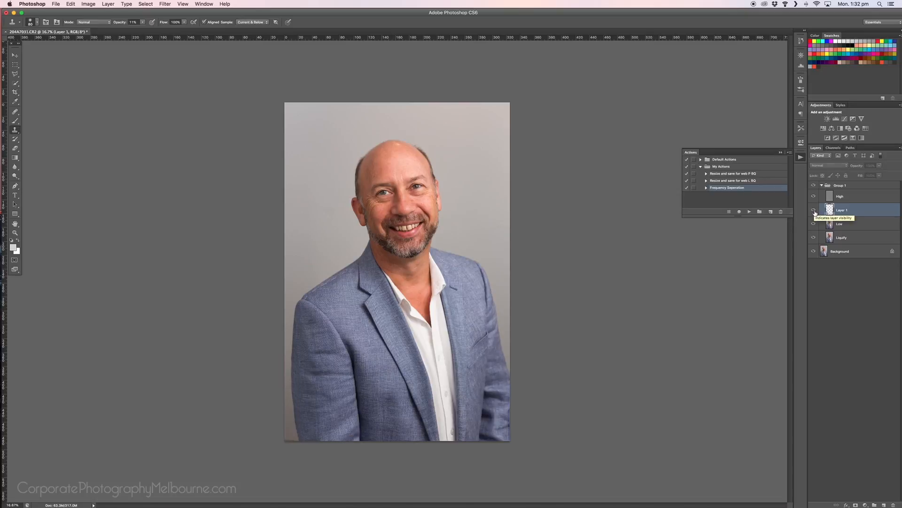
click(814, 210)
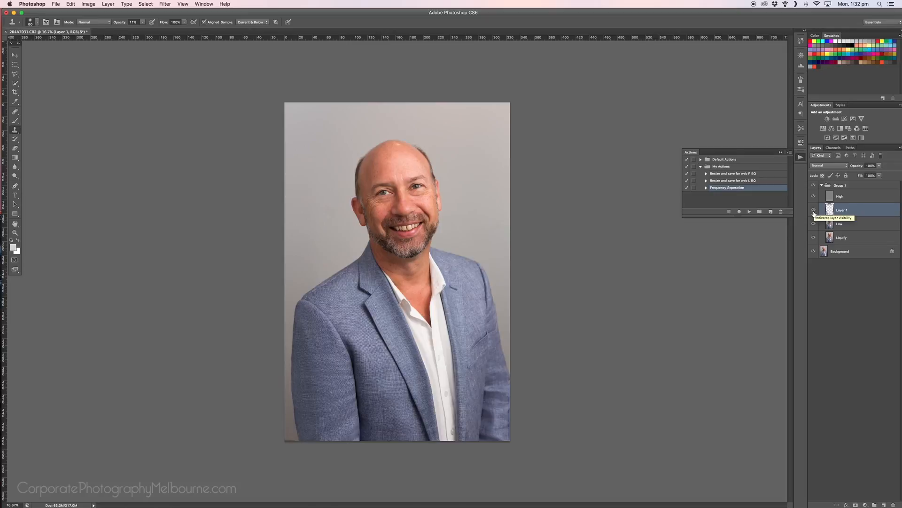
click(814, 210)
click(814, 211)
click(814, 210)
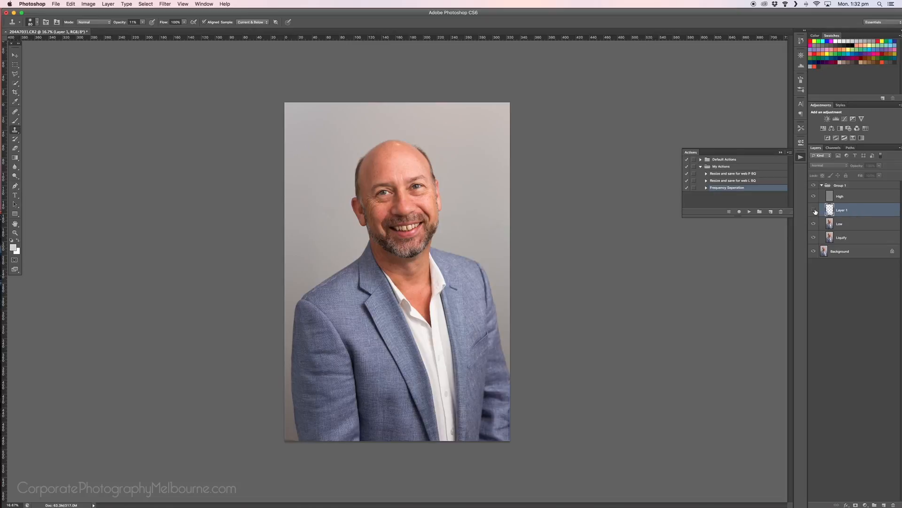
click(814, 210)
Clone sampled neck skin over the creases and uneven tones above the open collar on Layer 1, varying the brush size
key(super+equal)
key(super+equal)
key(super+equal)
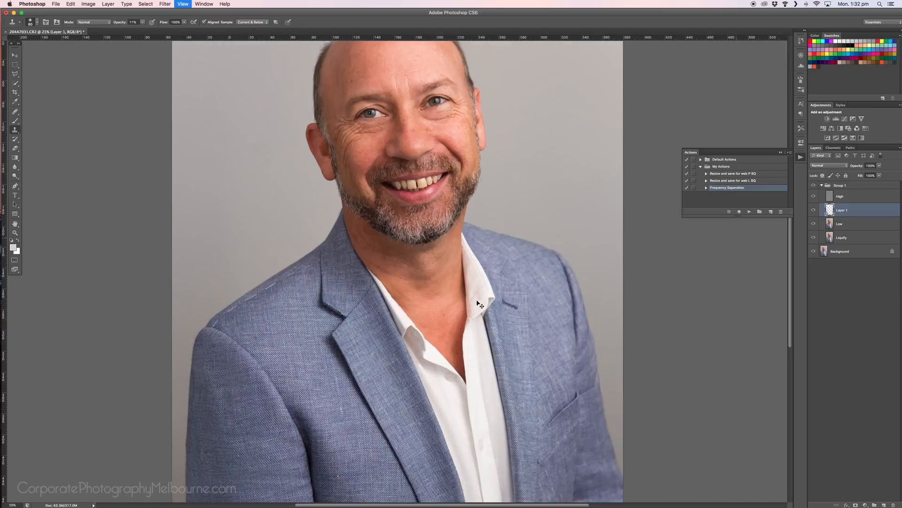
key(super+equal)
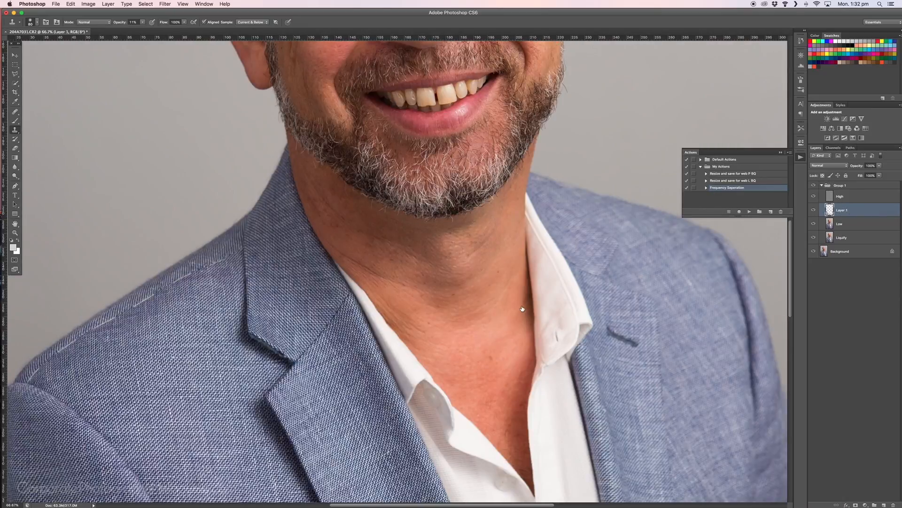
alt+click(396, 310)
mouse_move(427, 341)
mouse_down()
mouse_move(430, 333)
mouse_move(444, 344)
mouse_move(445, 335)
mouse_up()
alt+click(456, 341)
mouse_move(401, 305)
mouse_down()
mouse_move(424, 330)
mouse_move(396, 310)
mouse_up()
drag(455, 343, 451, 339)
alt+click(444, 339)
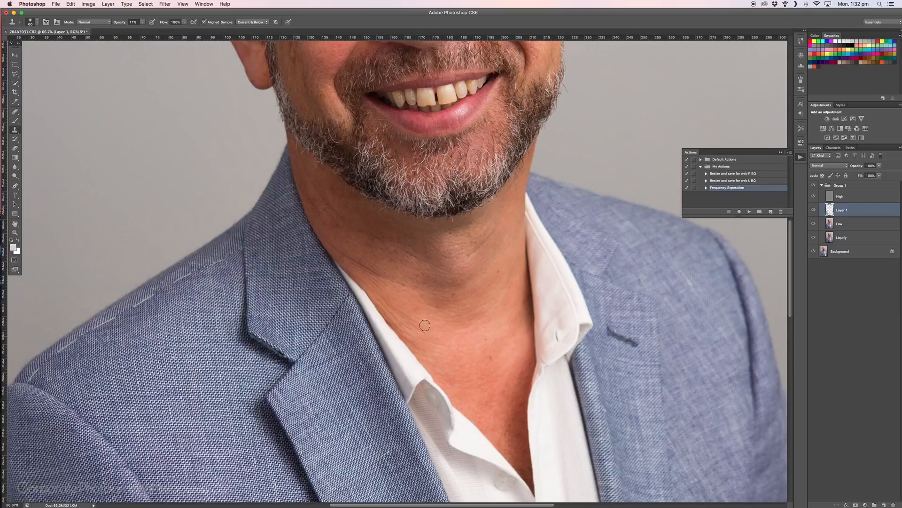
key(bracketleft)
key(bracketleft)
Check the neck retouch in the full portrait by toggling the visibility of Group 1 and repeatedly that of Layer 1
key(super+minus)
key(super+minus)
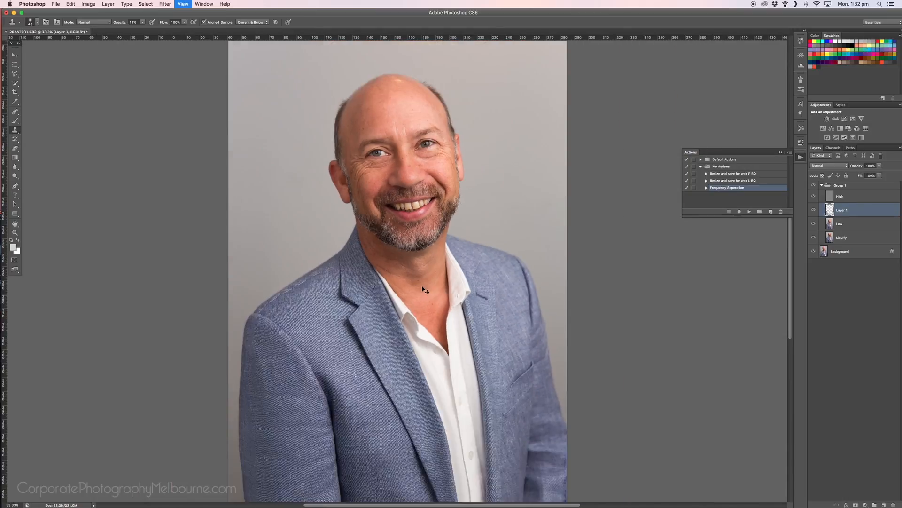
key(super+minus)
key(super+minus)
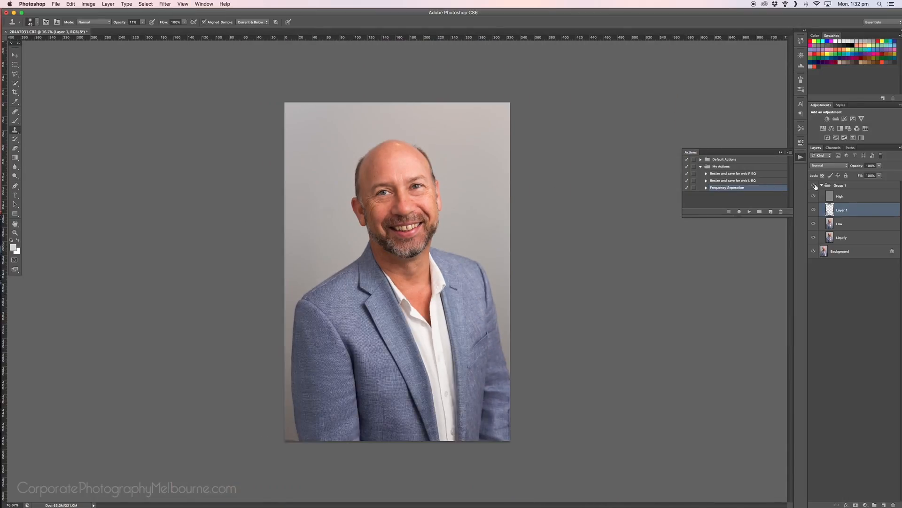
click(813, 186)
click(814, 185)
click(815, 210)
click(815, 210)
click(815, 210)
click(816, 210)
click(816, 211)
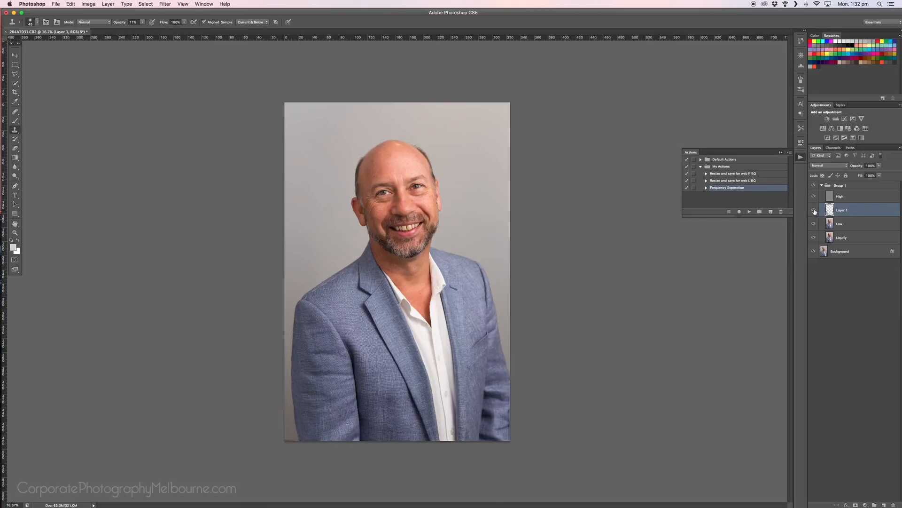
click(815, 211)
click(815, 211)
click(815, 210)
click(815, 211)
click(813, 211)
click(816, 210)
click(815, 210)
click(814, 210)
click(815, 210)
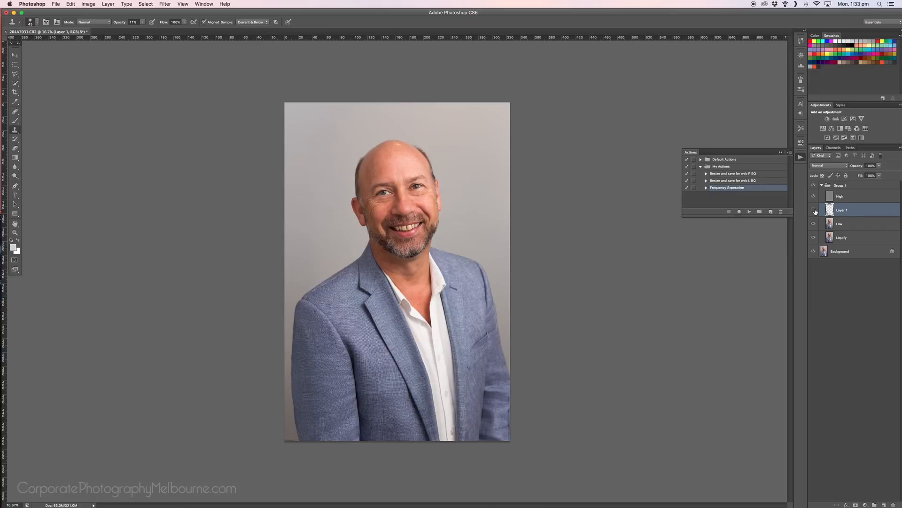
click(815, 211)
click(815, 211)
click(816, 211)
click(817, 211)
Compare the original Background with the complete retouch by switching Group 1's visibility off and on
click(821, 186)
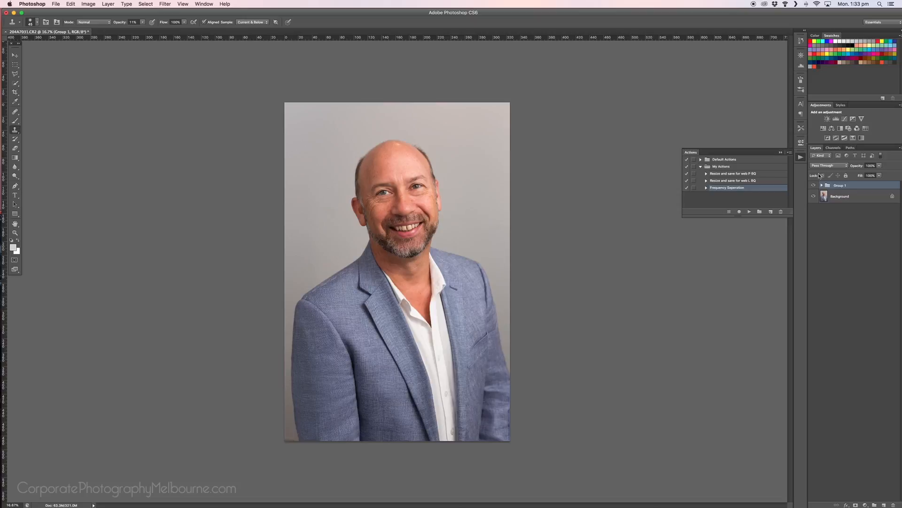
click(814, 186)
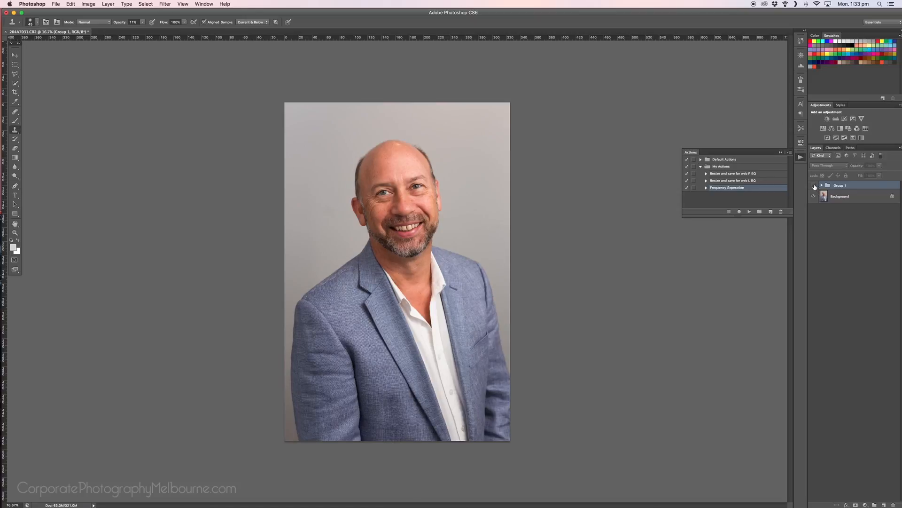
click(815, 186)
click(814, 185)
click(813, 186)
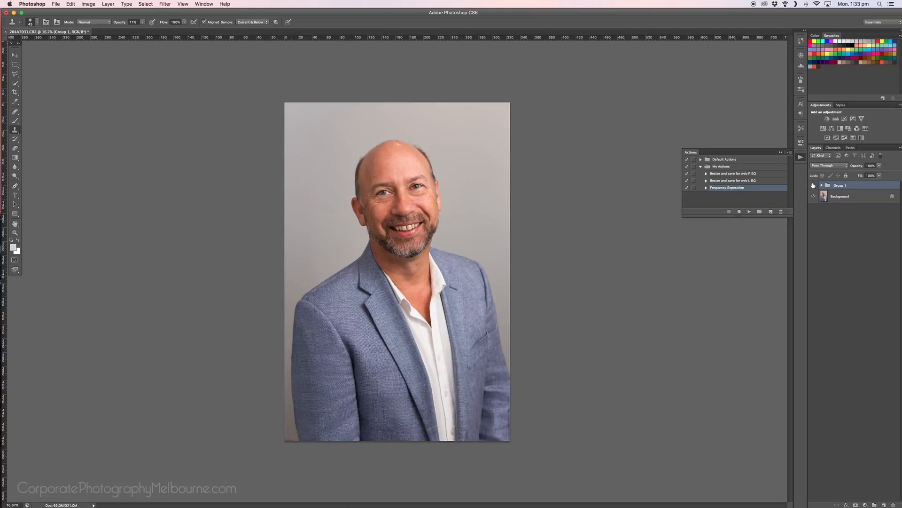
click(814, 185)
click(814, 186)
click(822, 185)
click(814, 186)
click(814, 185)
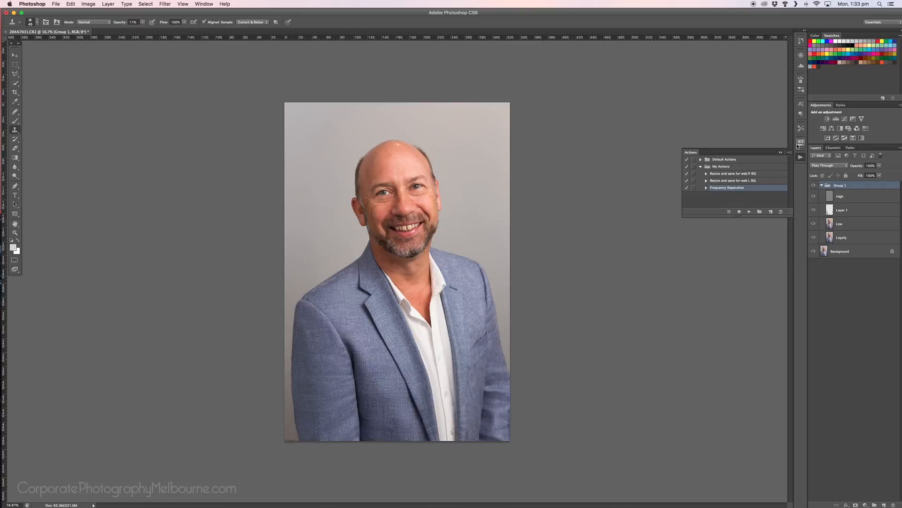
click(814, 186)
click(813, 186)
click(813, 187)
click(812, 188)
click(813, 186)
click(814, 186)
Select the High layer and activate the Healing Brush tool for the jacket shoulder in close-up
click(870, 195)
key(super+plus)
key(super+plus)
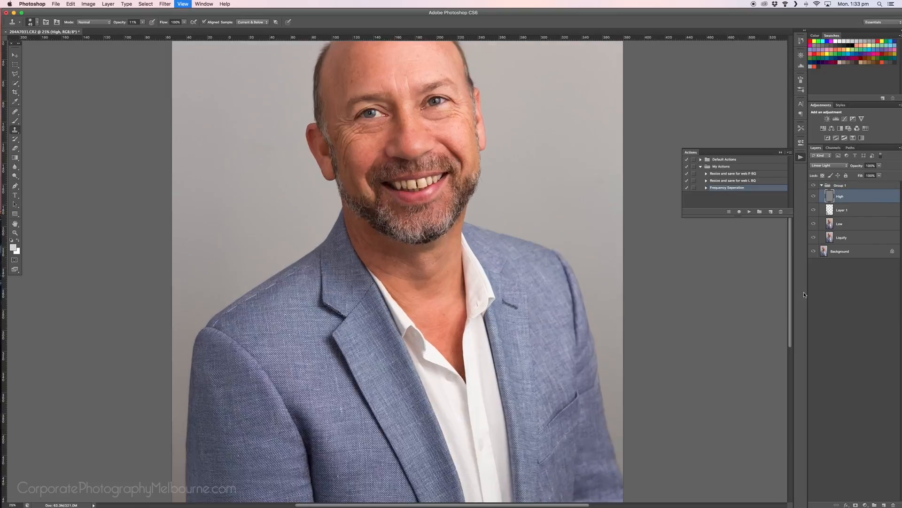
key(super+plus)
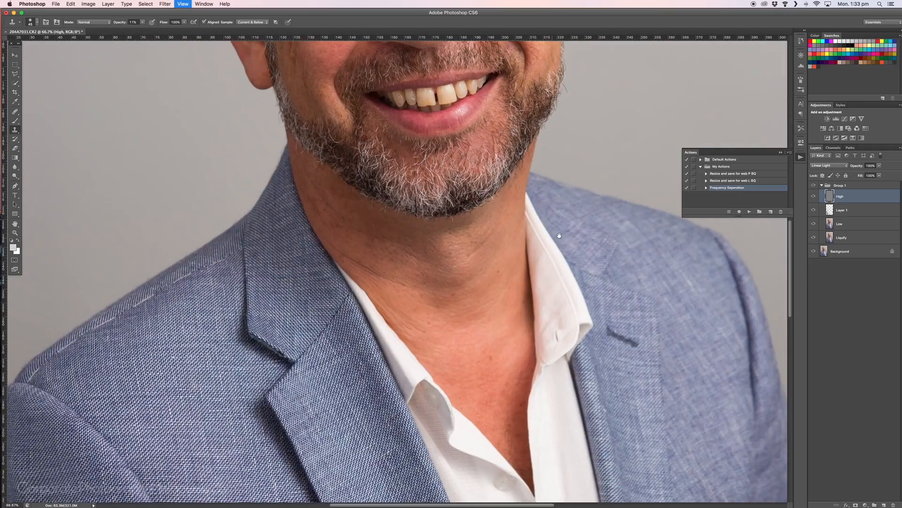
key(super+plus)
drag(561, 236, 572, 233)
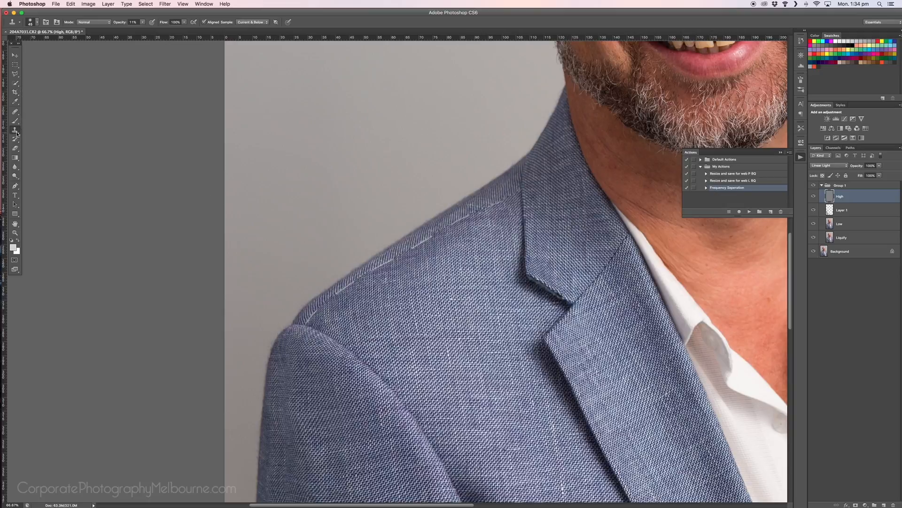
click(15, 112)
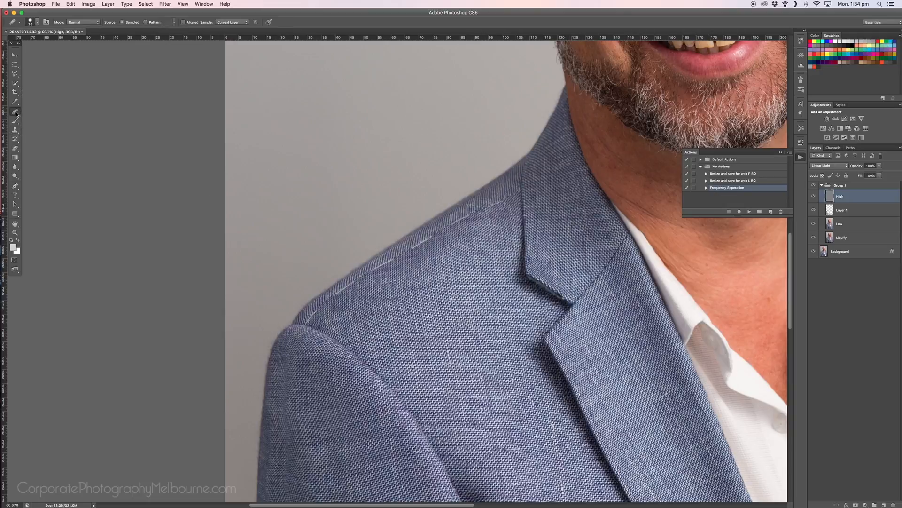
click(17, 114)
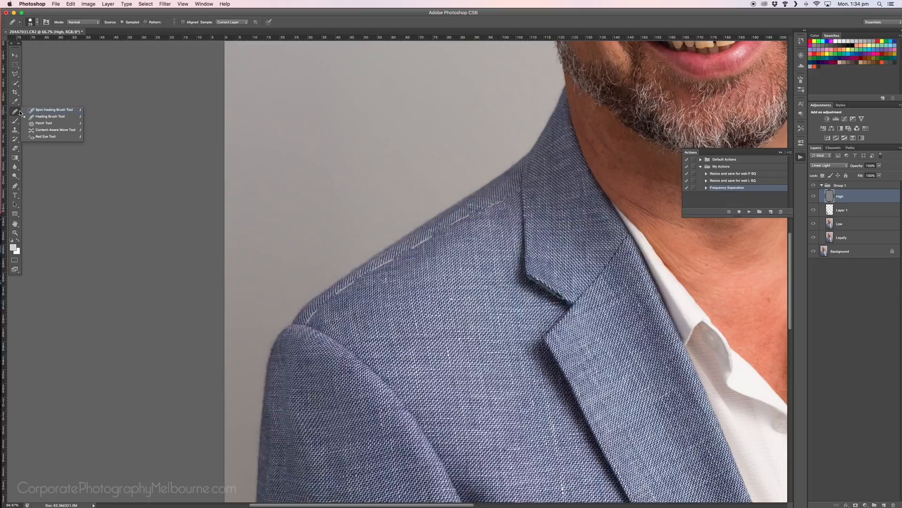
click(55, 117)
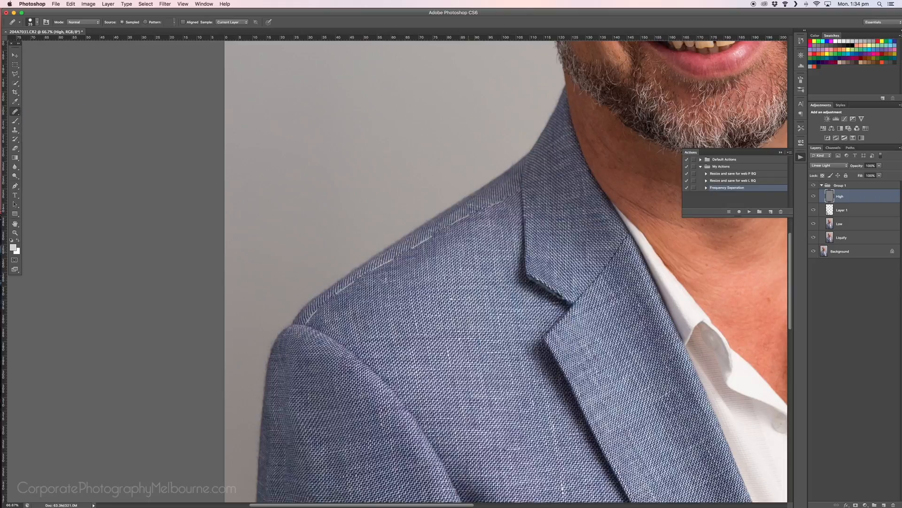
Enlarge the Healing Brush and heal away the white stitching along the jacket's shoulder seam on the High layer
key(bracketright)
click(17, 114)
click(47, 112)
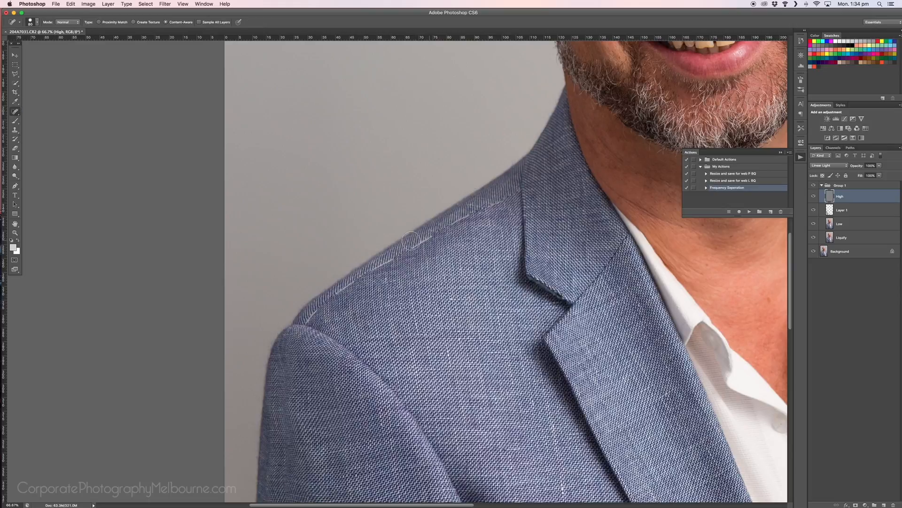
click(15, 112)
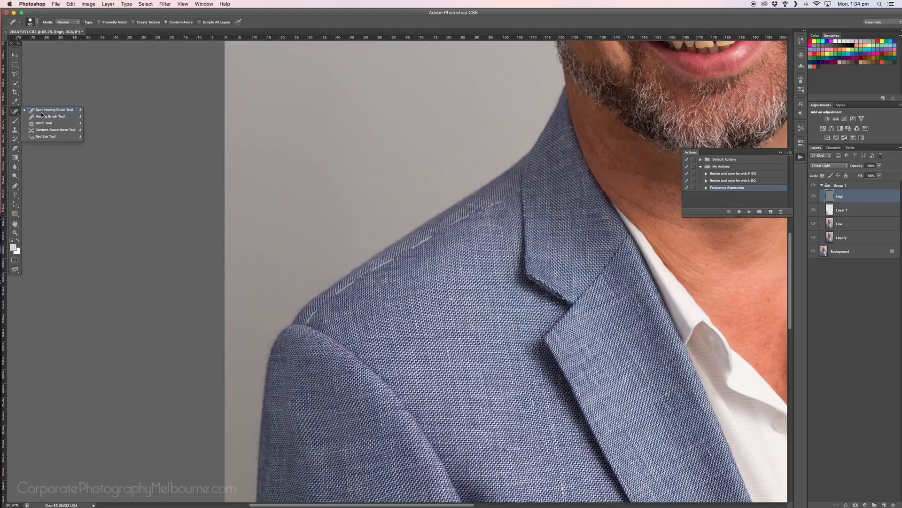
click(44, 118)
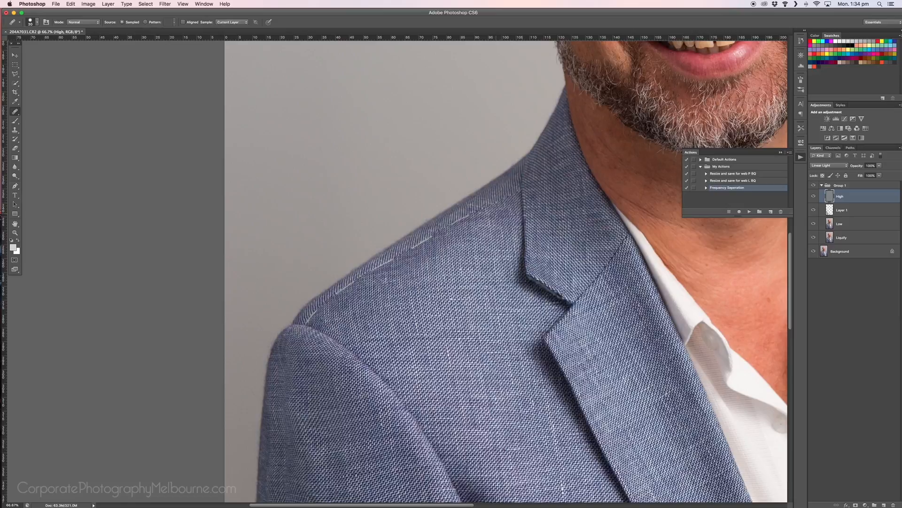
drag(466, 216, 373, 271)
drag(353, 283, 336, 294)
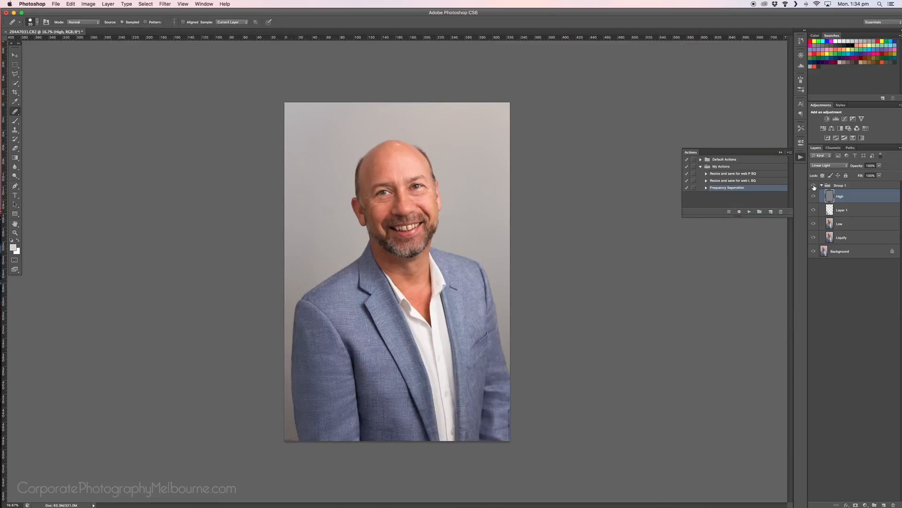
Review the healed shoulder seam in the full portrait and in close-up, including a comparison with Group 1 hidden
click(814, 185)
key(super+plus)
key(super+plus)
key(super+plus)
key(super+plus)
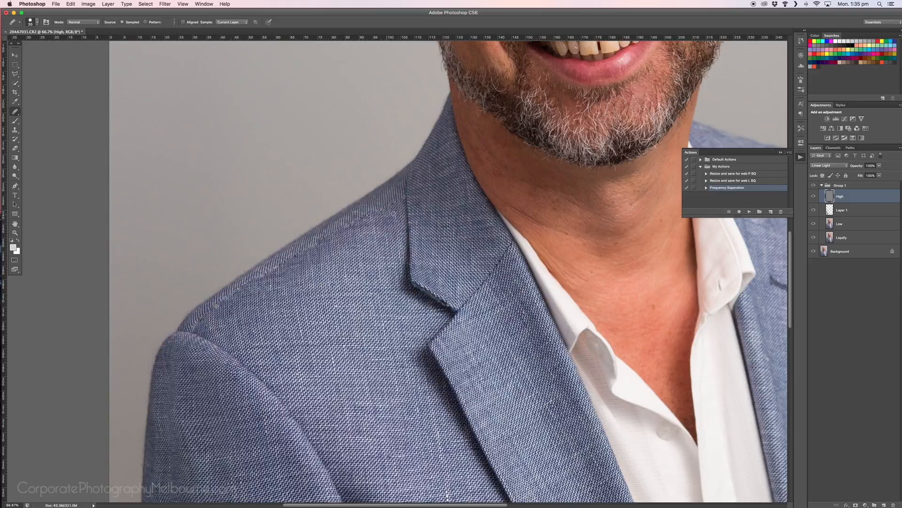
key(super+minus)
key(super+minus)
key(super+minus)
key(super+minus)
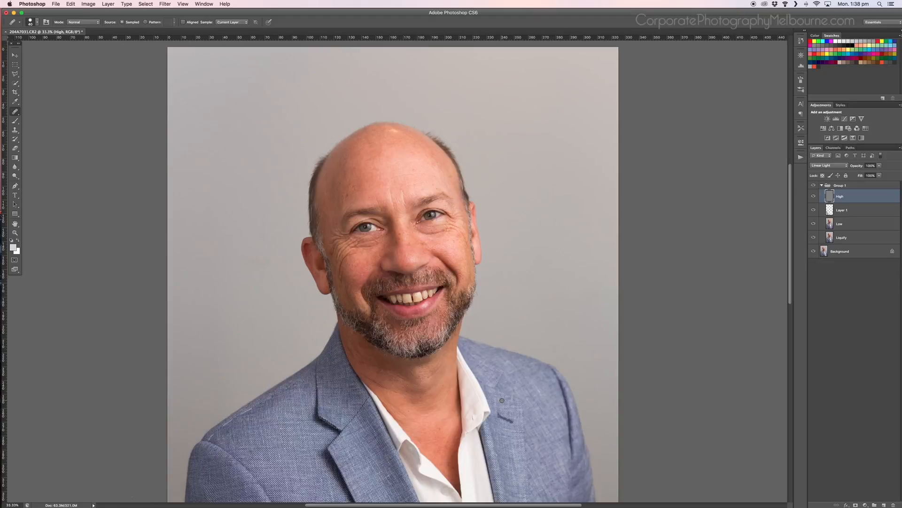
key(super+equal)
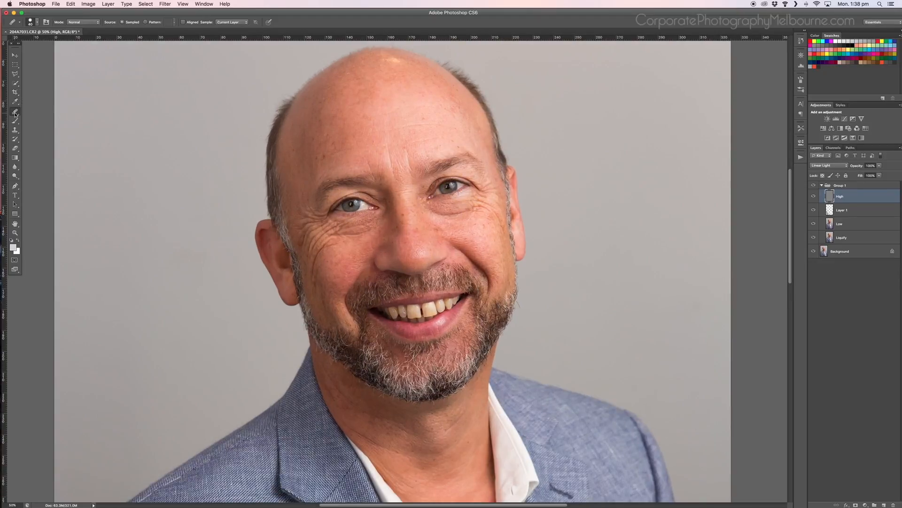
Choose the Healing Brush tool for retouching the face on the High layer
drag(14, 114, 31, 113)
key(super+minus)
key(super+minus)
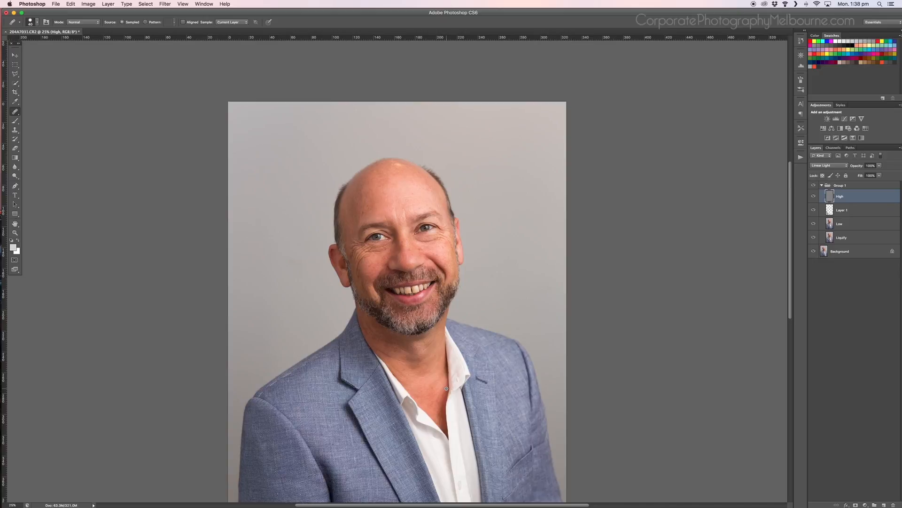
key(super+plus)
key(super+plus)
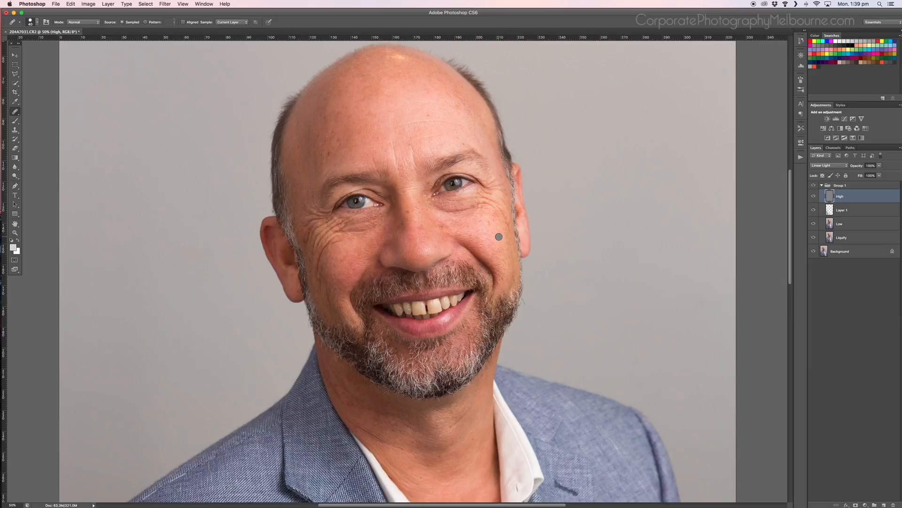
key(super+plus)
drag(415, 189, 429, 302)
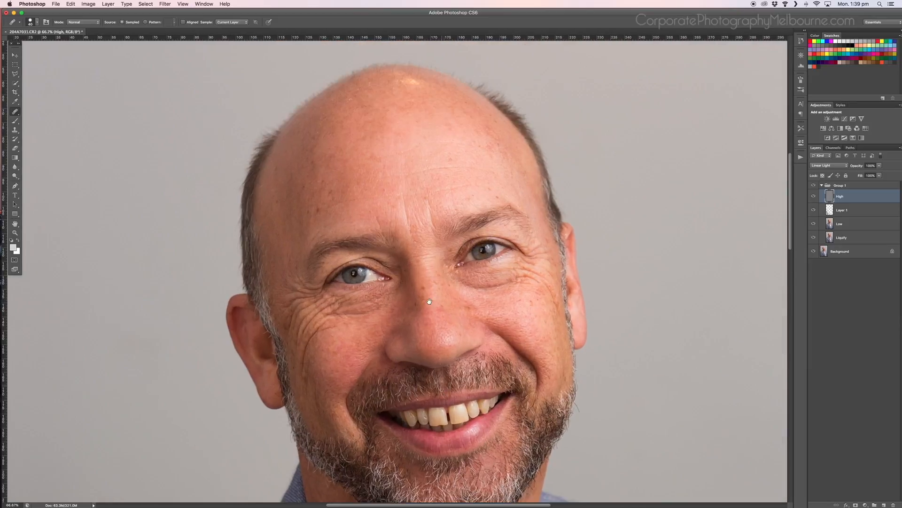
right_click(16, 112)
click(41, 118)
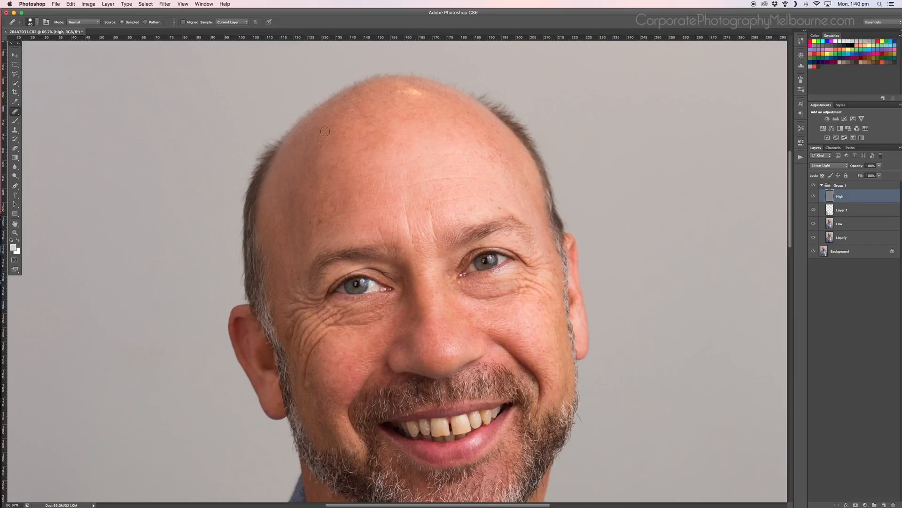
Examine the skin around the eyes, nose and forehead in close-up, and enlarge the Healing Brush
scroll(457, 269, down, 5)
scroll(457, 268, right, 2)
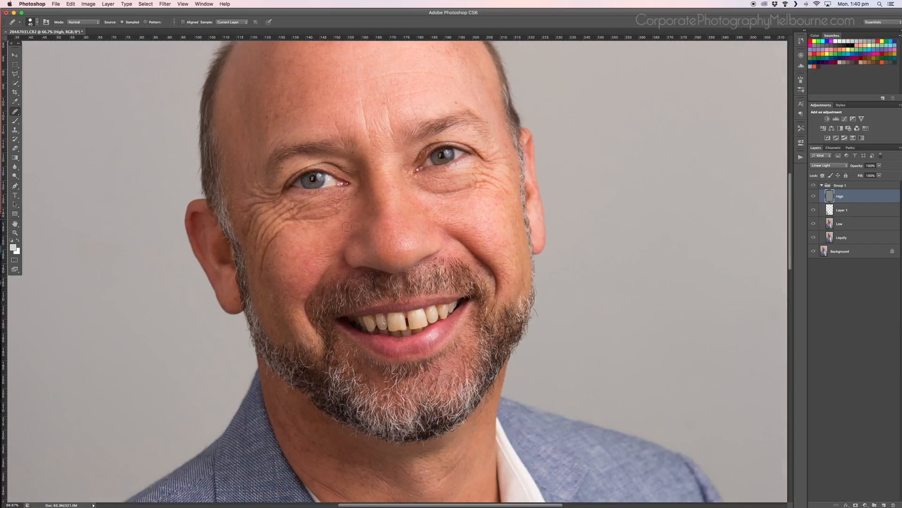
scroll(353, 218, up, 2)
scroll(354, 218, left, 1)
key(super+plus)
key(super+plus)
mouse_move(564, 260)
mouse_down()
mouse_move(548, 258)
mouse_move(610, 241)
mouse_up()
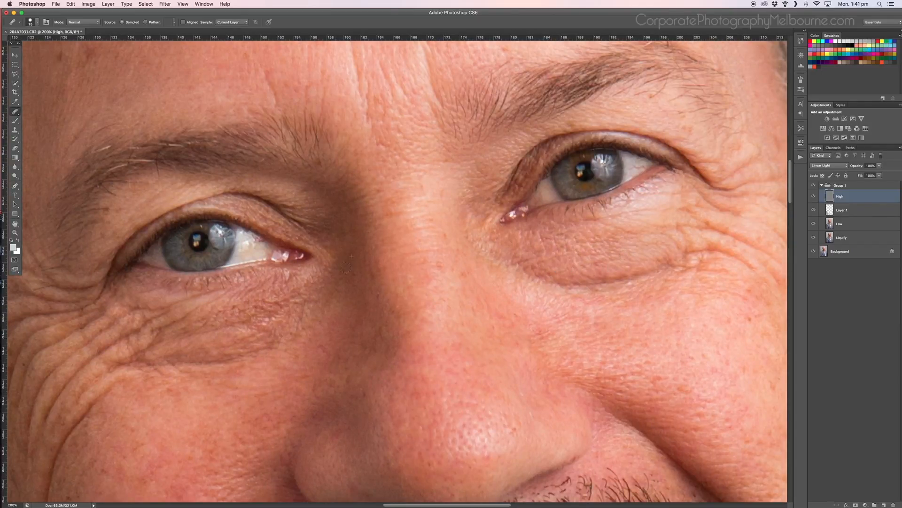
scroll(440, 263, left, 2)
scroll(440, 263, down, 1)
key(super+minus)
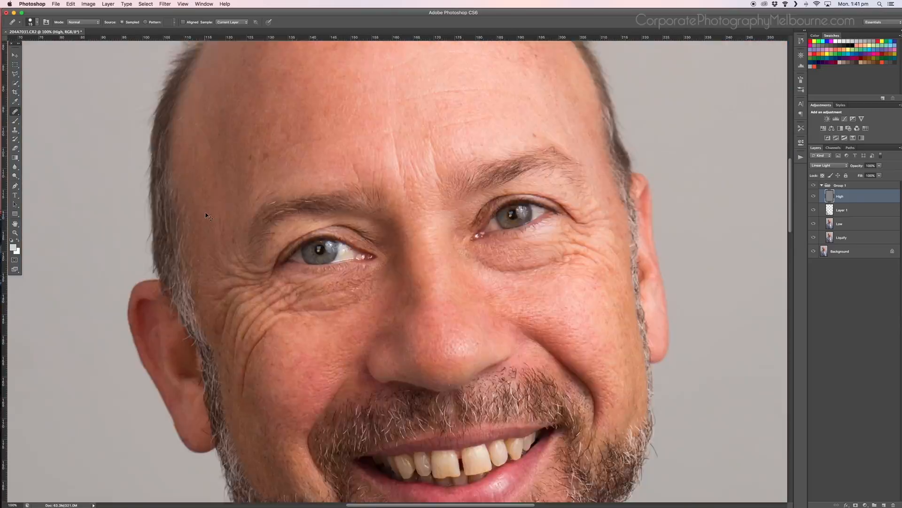
key(super+minus)
key(bracketright)
key(bracketright)
key(bracketright)
key(h)
drag(434, 191, 359, 257)
scroll(358, 256, up, 5)
Compare the retouched face with the original by switching Group 1's visibility off and on
click(815, 197)
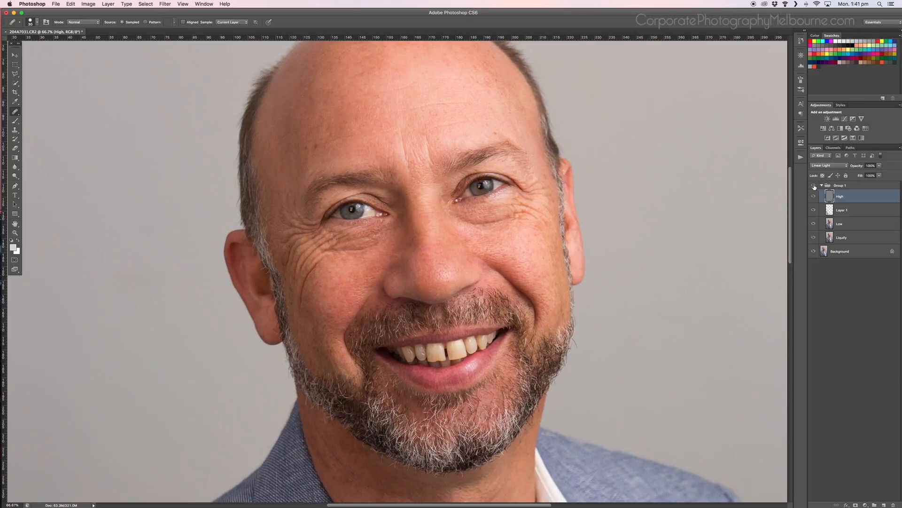
click(815, 187)
click(815, 186)
key(super+minus)
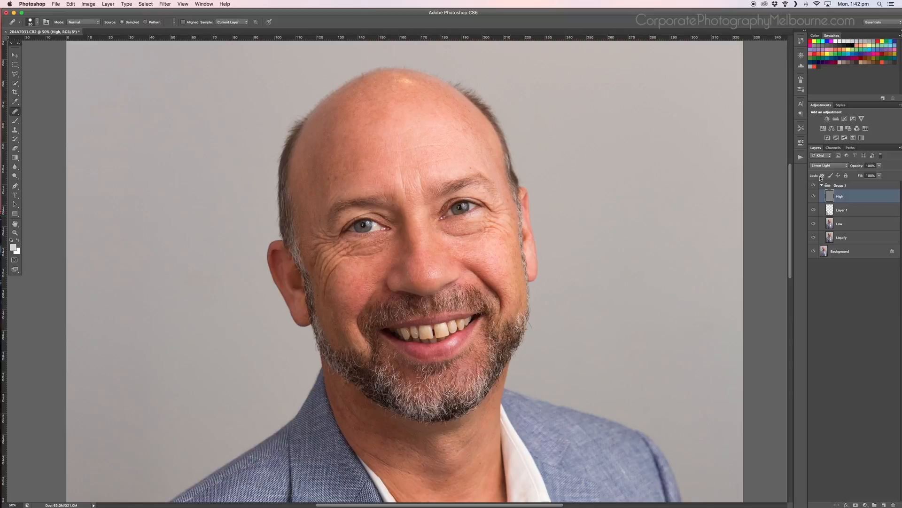
Compare the face with the High, Layer 1 and Low layers hidden and shown, keeping Liquify visible
mouse_move(815, 197)
mouse_down()
mouse_move(814, 224)
mouse_move(814, 196)
mouse_move(814, 210)
mouse_up()
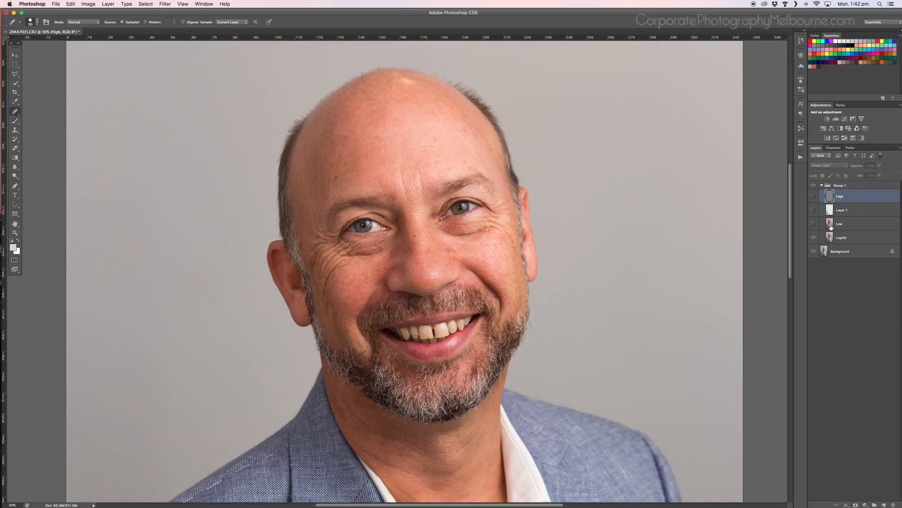
drag(813, 210, 814, 198)
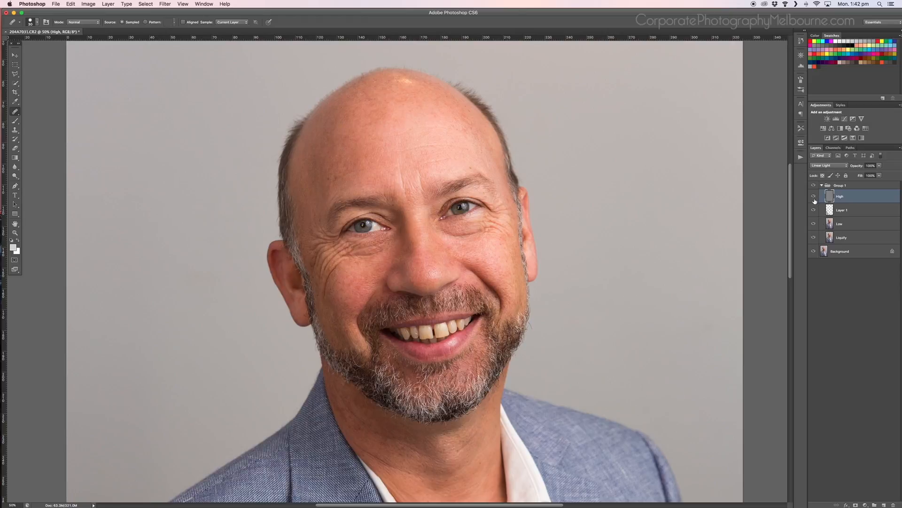
drag(813, 197, 815, 210)
click(816, 222)
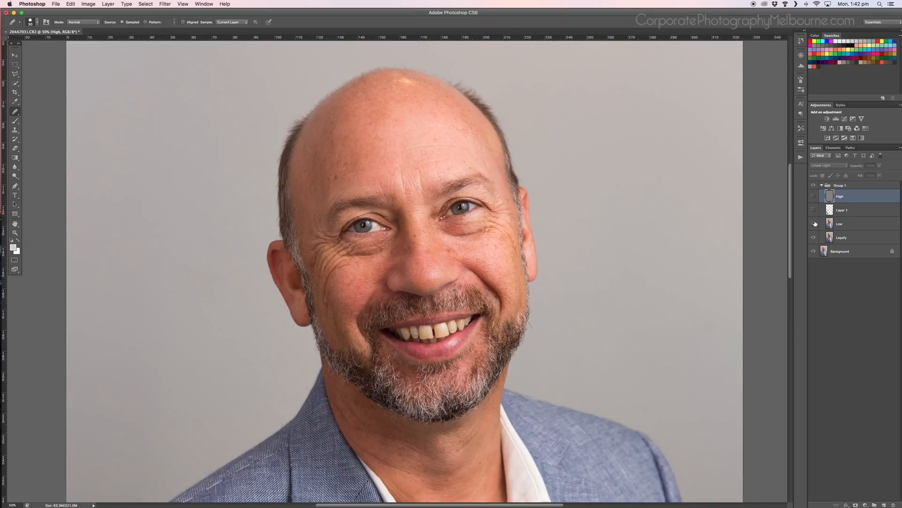
click(814, 200)
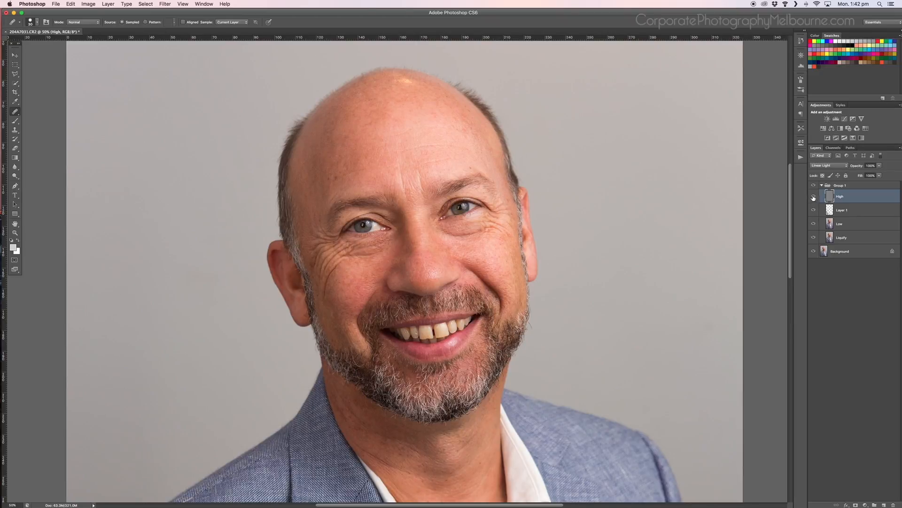
click(815, 223)
drag(816, 223, 814, 196)
Enlarge the Healing Brush, sample clean chest skin and heal marks on the chest and neck on the High layer
key(super+plus)
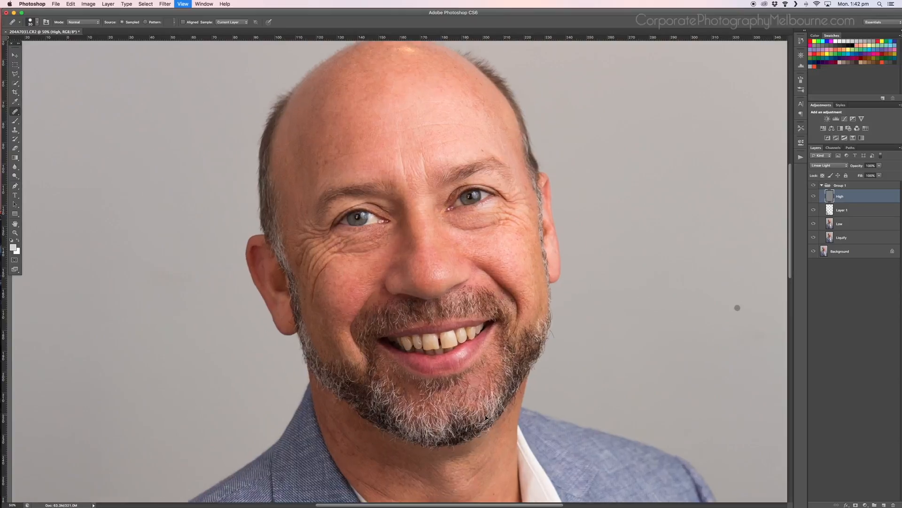
drag(505, 423, 488, 191)
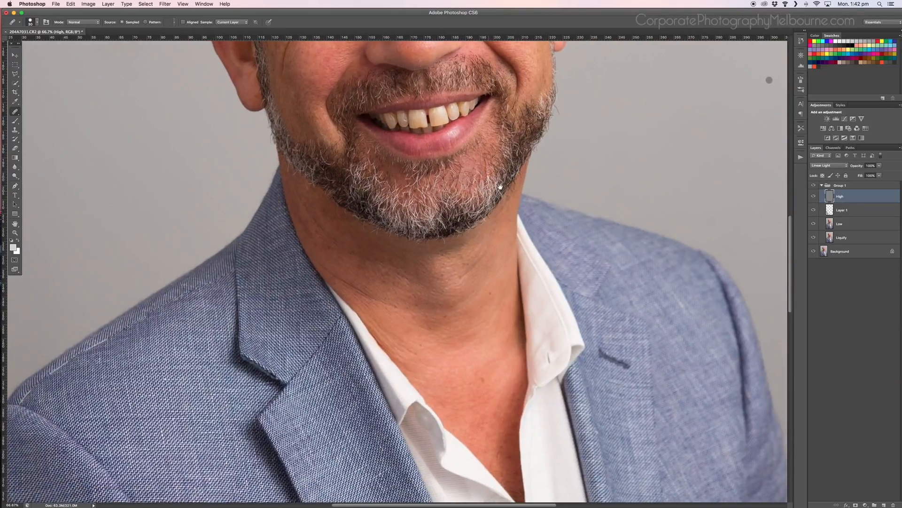
alt+click(484, 365)
key(])
click(484, 380)
click(491, 294)
drag(369, 296, 378, 300)
Review the healed neck and chest in the full portrait and in close-up
key(super+minus)
key(super+minus)
key(super+minus)
key(super+minus)
key(super+plus)
key(super+plus)
key(super+plus)
key(super+plus)
key(super+minus)
key(super+minus)
key(super+minus)
key(super+plus)
key(super+plus)
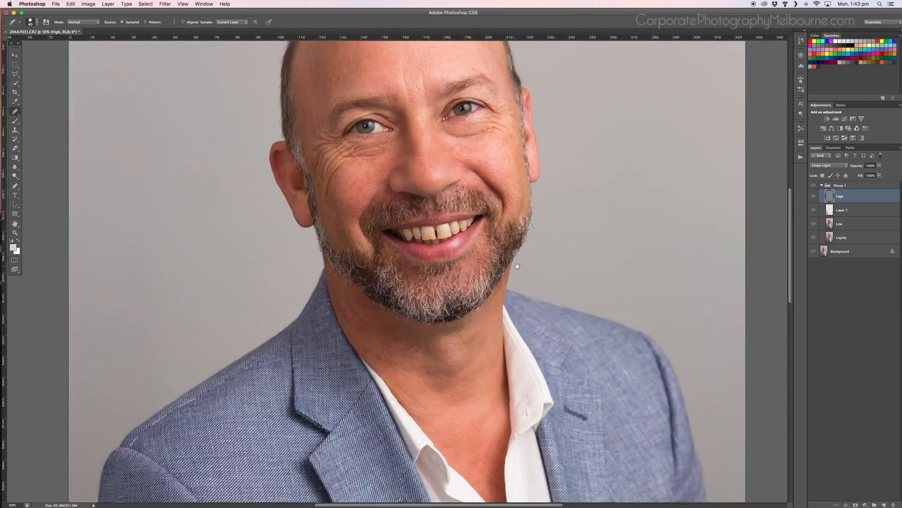
Compare the full portrait with the High and Layer 1 layers hidden and shown
key(super+minus)
key(super+minus)
click(814, 197)
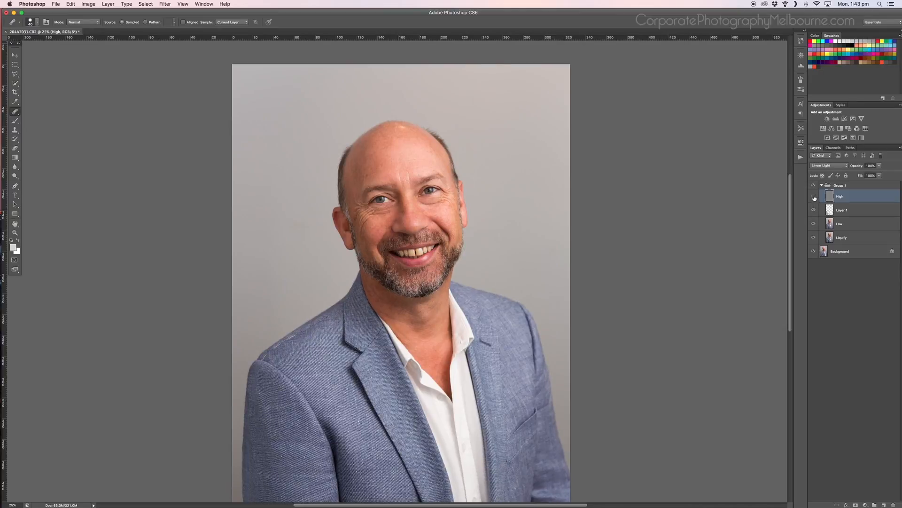
click(813, 209)
drag(814, 211, 817, 201)
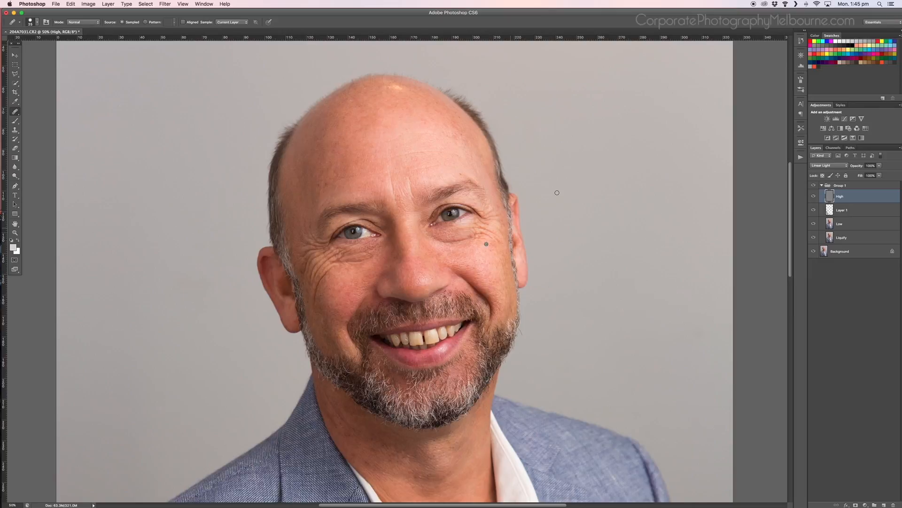
Add an empty layer above High and choose the Clone Stamp tool, checking the new layer by toggling its visibility
click(884, 504)
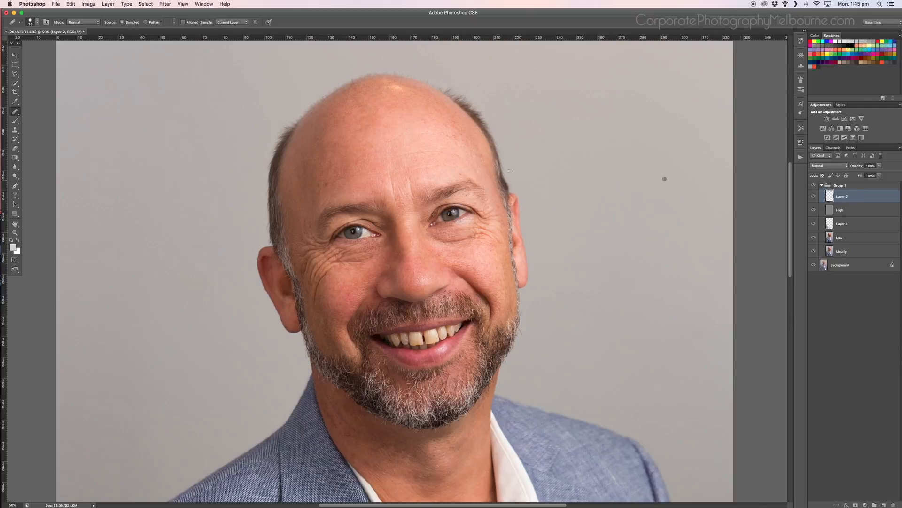
click(16, 130)
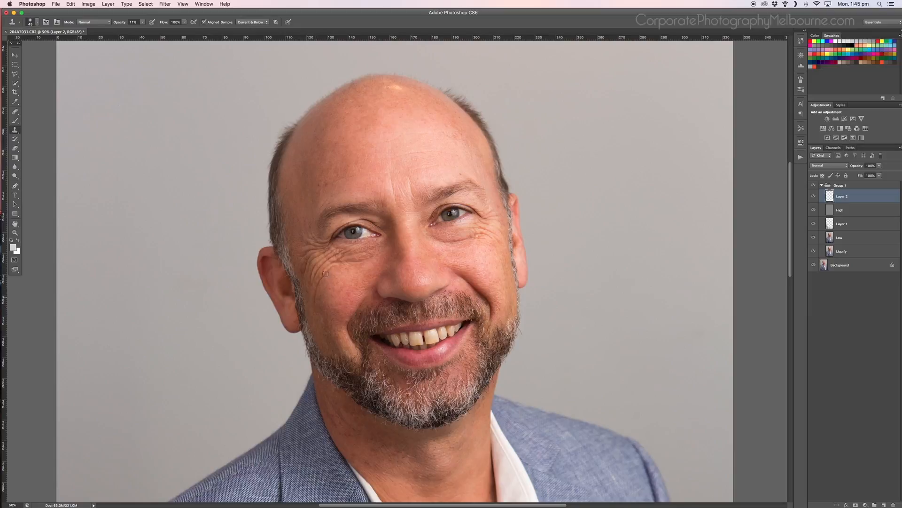
click(814, 197)
click(814, 197)
Clone cheek skin over the crow's-feet creases beside the eye on Layer 2, resizing the Clone Stamp brush as needed
key(super+plus)
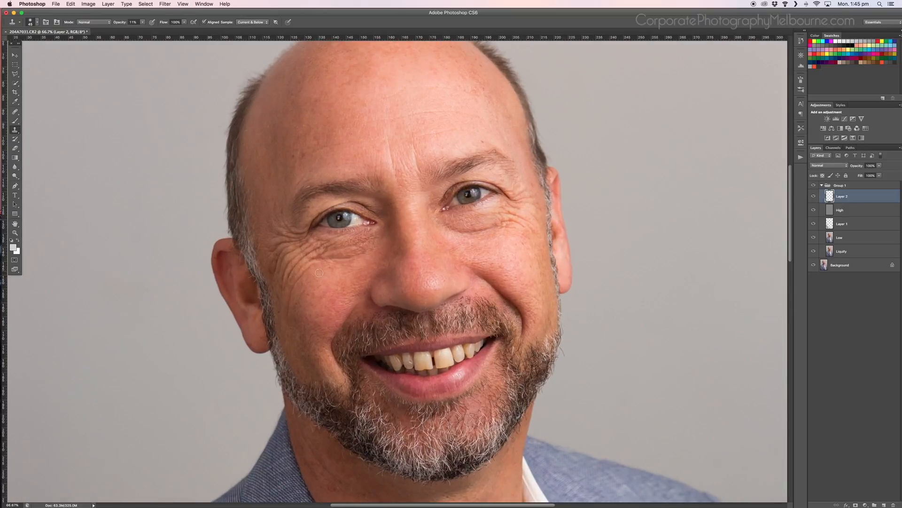
key(bracketright)
key(bracketright)
key(bracketright)
key(bracketright)
key(bracketright)
alt+click(307, 292)
mouse_move(296, 274)
mouse_down()
mouse_move(311, 249)
mouse_move(290, 280)
mouse_up()
alt+click(311, 248)
key(bracketleft)
key(bracketleft)
key(bracketleft)
key(bracketleft)
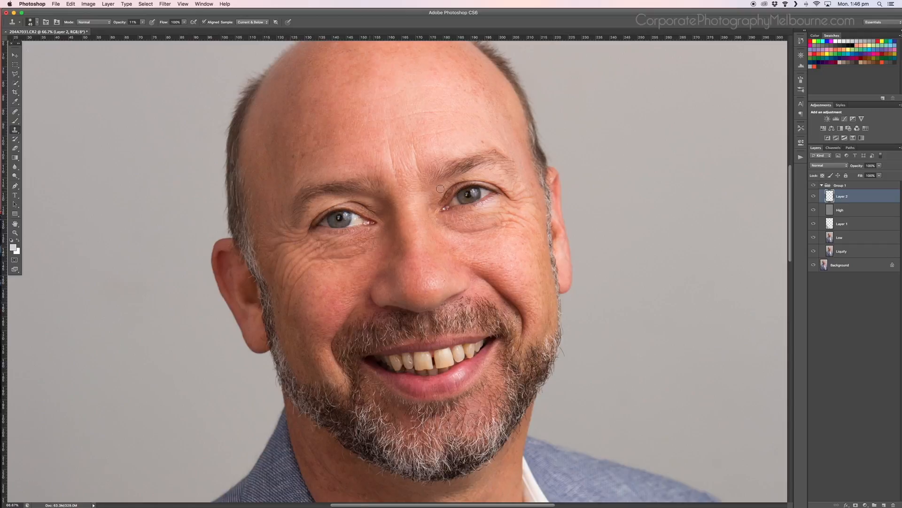
Compare the softened creases with Layer 2 hidden and shown, in close-up and in the full portrait
click(814, 196)
click(814, 196)
key(super+minus)
key(super+minus)
key(super+minus)
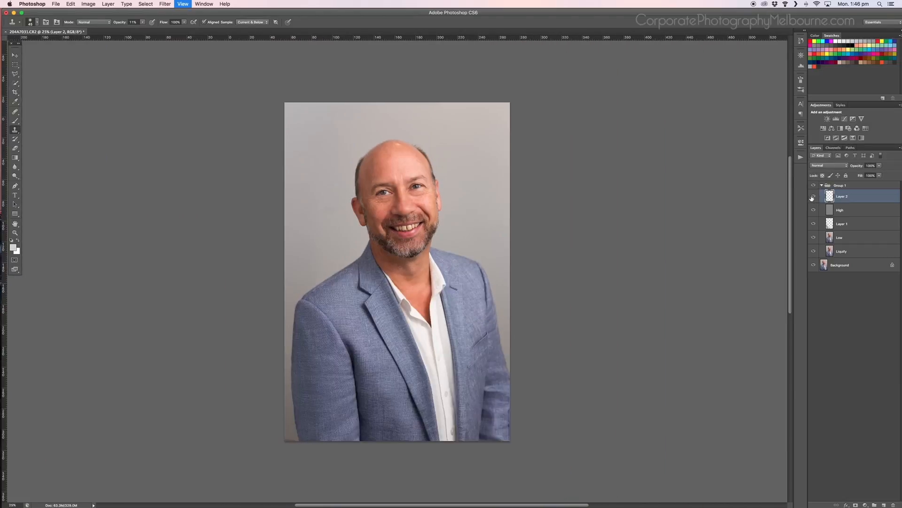
key(super+minus)
click(814, 196)
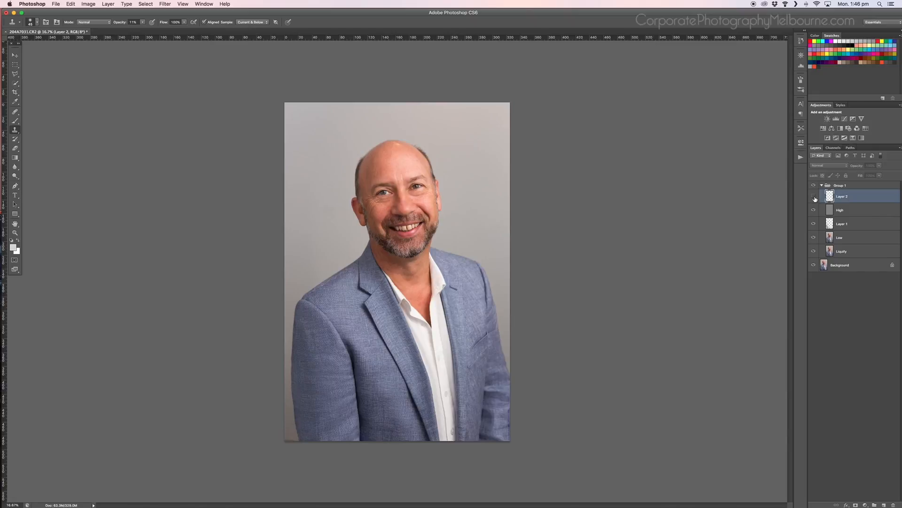
click(814, 196)
click(814, 196)
click(814, 196)
click(814, 196)
click(814, 196)
click(814, 196)
click(814, 197)
Review the retouch at different magnifications and compare the portrait with individual layers in Group 1 hidden and shown
key(super+equal)
key(super+equal)
key(super+equal)
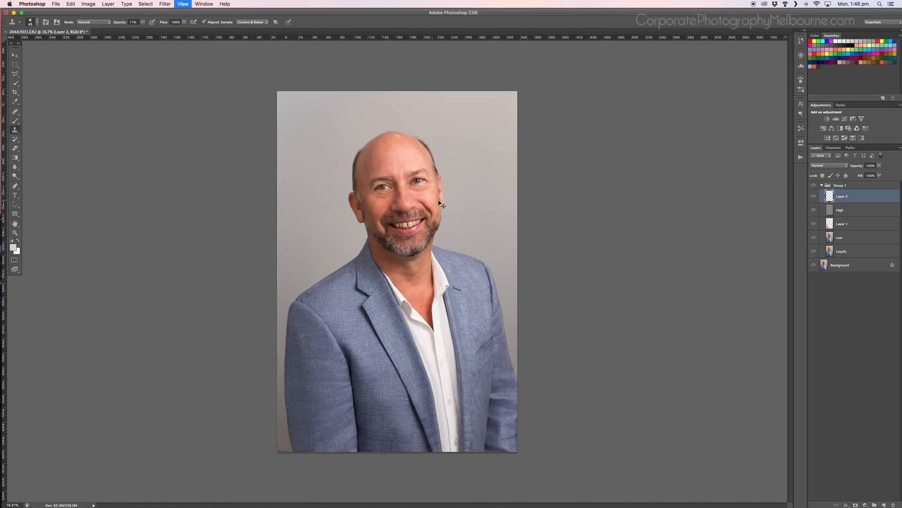
key(super+minus)
key(super+minus)
key(super+minus)
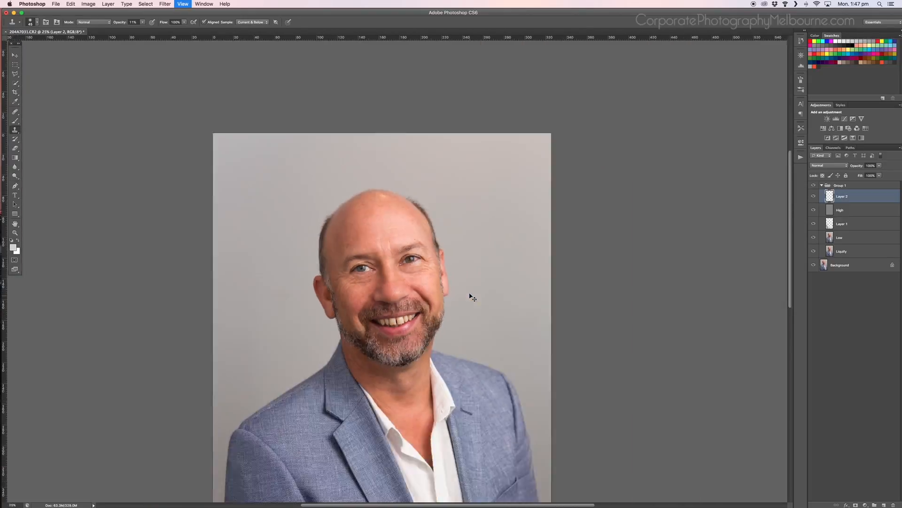
click(814, 193)
mouse_move(814, 193)
mouse_down()
mouse_move(814, 248)
mouse_move(814, 200)
mouse_up()
click(813, 250)
Add a Hue/Saturation adjustment layer above Layer 2 and lower the Yellows saturation to its minimum to whiten the teeth
key(super+equal)
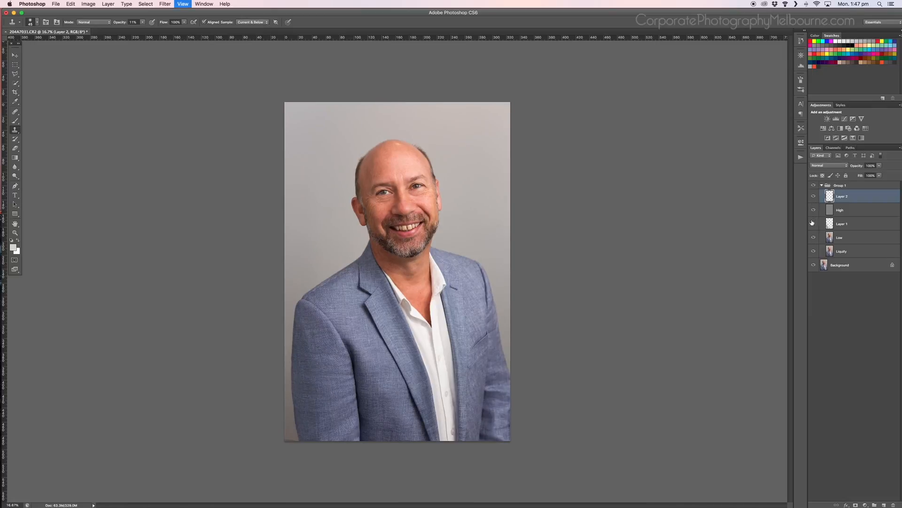
key(super+equal)
key(super+equal)
key(super+equal)
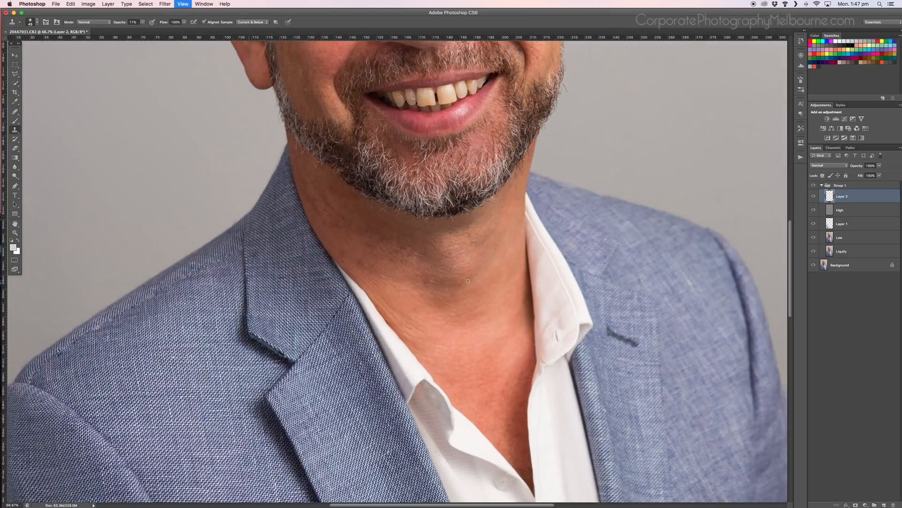
drag(459, 334, 459, 402)
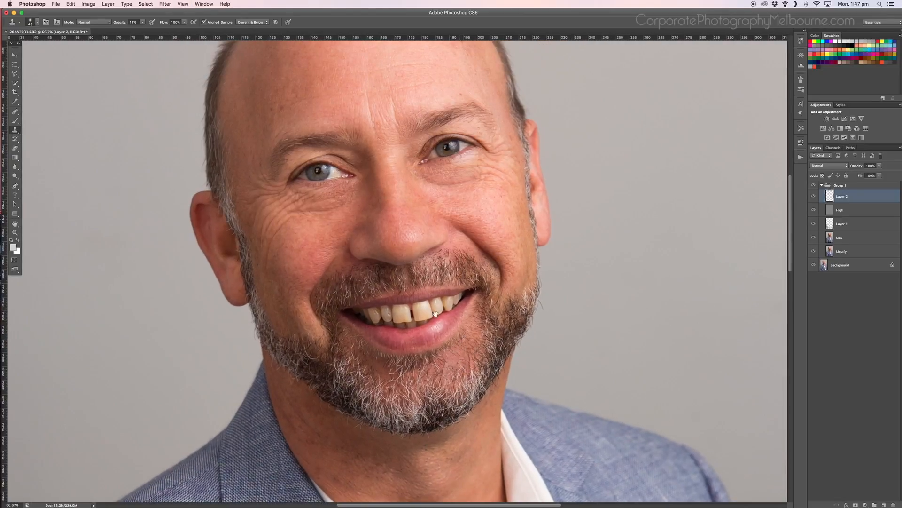
click(823, 127)
click(659, 168)
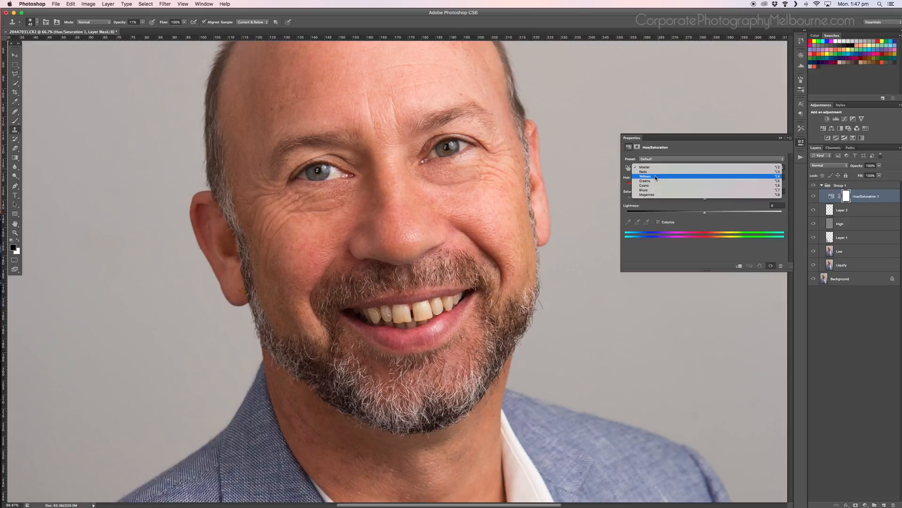
click(655, 179)
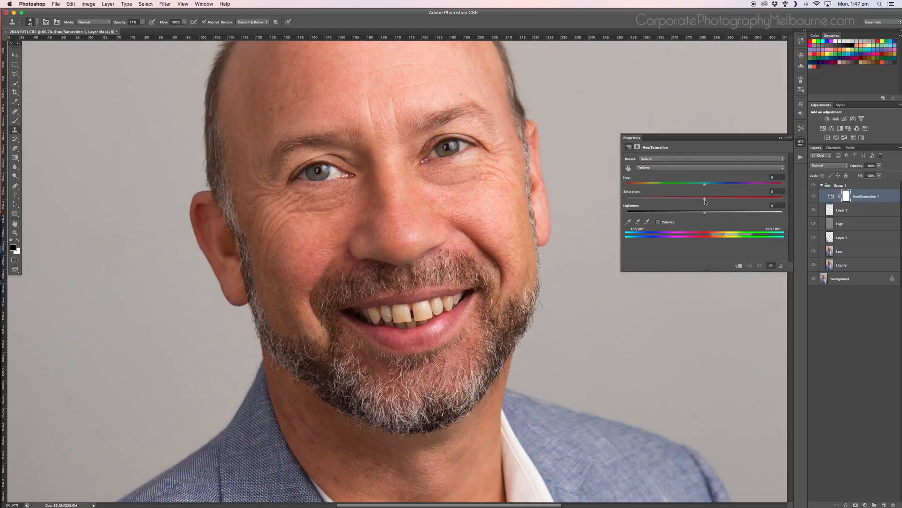
drag(705, 200, 618, 203)
click(801, 143)
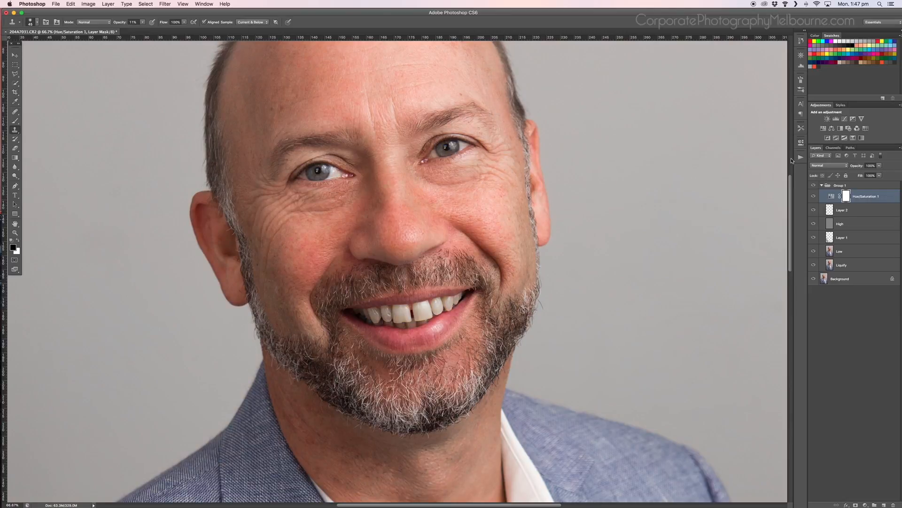
Review the Hue/Saturation adjustment's effect on the full portrait and on the teeth and skin in close-up
key(super+minus)
key(super+minus)
key(super+minus)
key(super+minus)
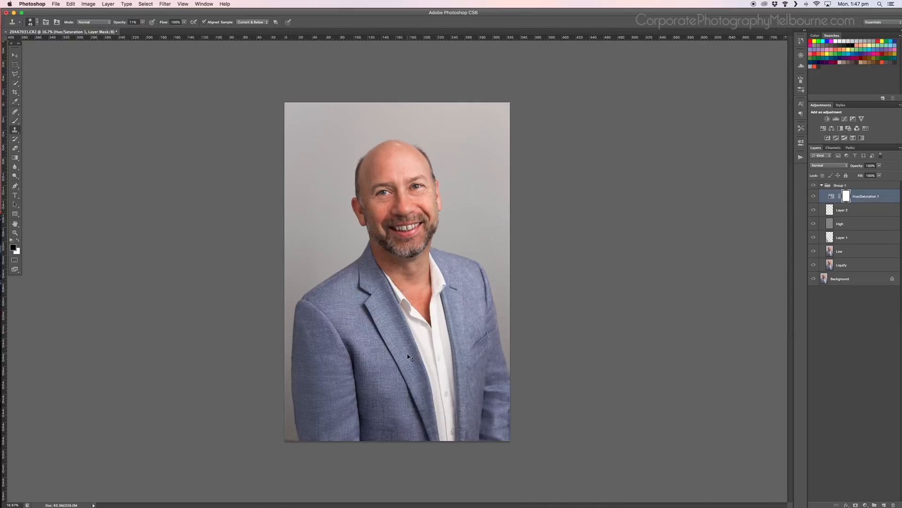
key(super+plus)
key(super+plus)
key(super+plus)
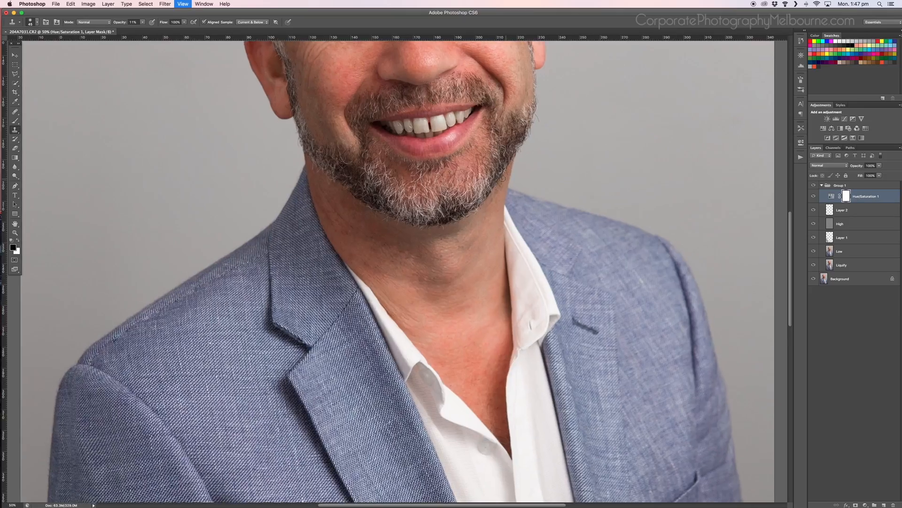
drag(503, 186, 484, 331)
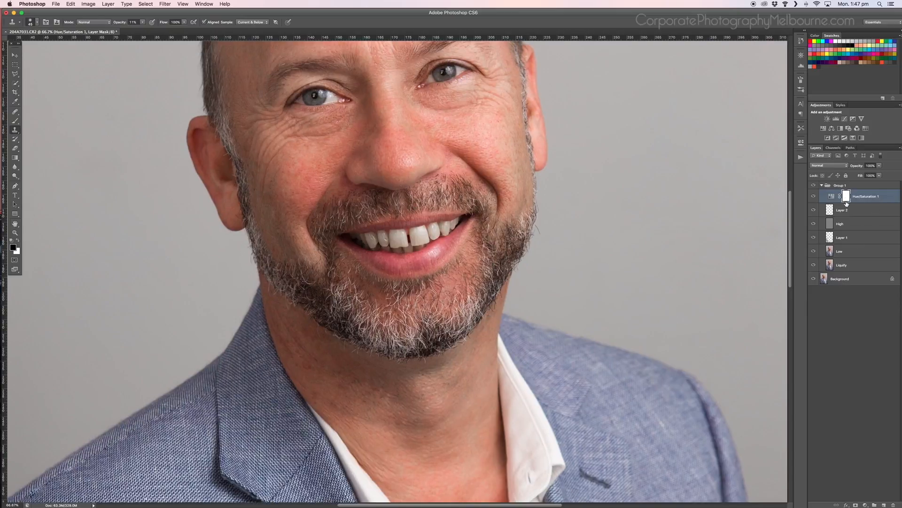
Invert the Hue/Saturation 1 mask to black and paint white over the teeth with an enlarged Brush at 100% opacity
key(super+i)
key(b)
click(18, 240)
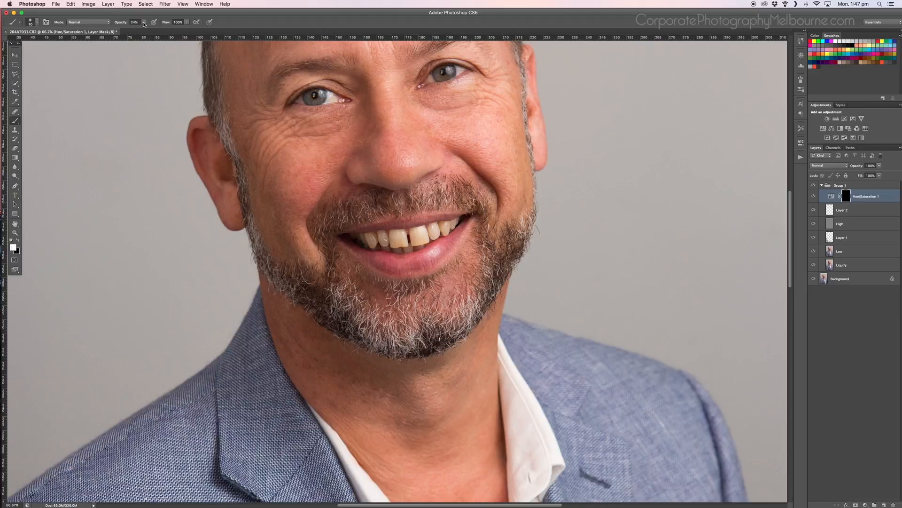
drag(144, 24, 173, 29)
key(bracketright)
key(bracketright)
mouse_move(435, 226)
mouse_down()
mouse_move(411, 246)
mouse_move(416, 233)
mouse_move(425, 240)
mouse_move(406, 244)
mouse_move(415, 226)
mouse_move(427, 232)
mouse_move(401, 249)
mouse_up()
Lower the Hue/Saturation 1 layer's opacity to about 82%, judging the teeth in the full portrait
key(super+0)
key(super+minus)
key(super+minus)
key(super+minus)
key(super+minus)
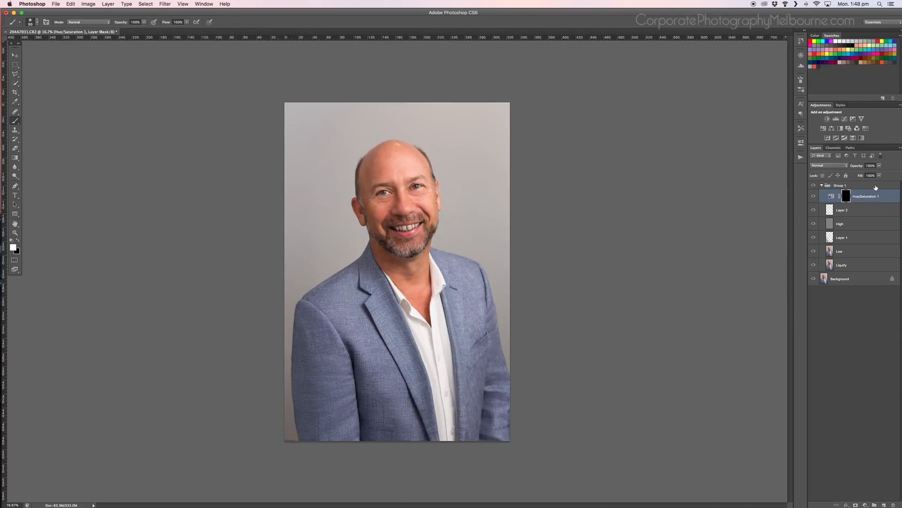
click(880, 165)
drag(880, 174, 864, 175)
drag(844, 179, 867, 174)
click(848, 312)
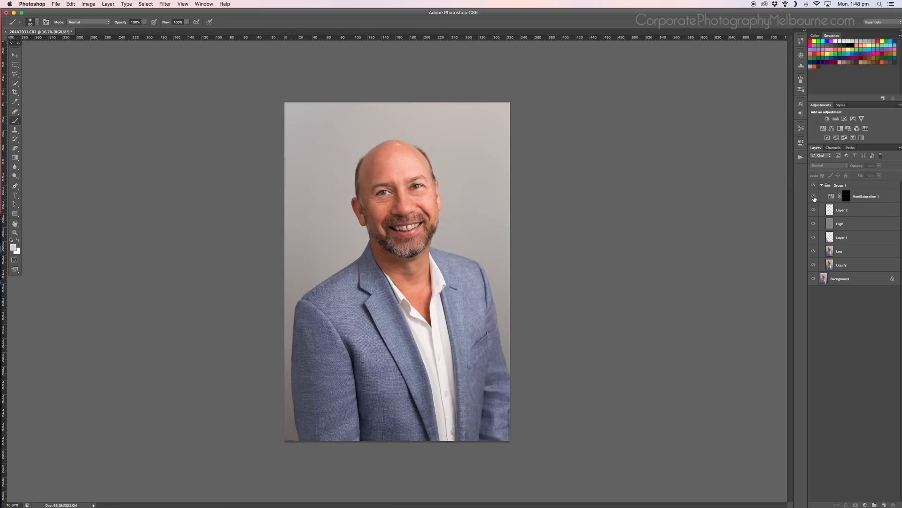
Examine the whitened teeth in close-up and against the whole face, with the Hue/Saturation 1 layer selected
key(super+plus)
key(super+plus)
key(super+plus)
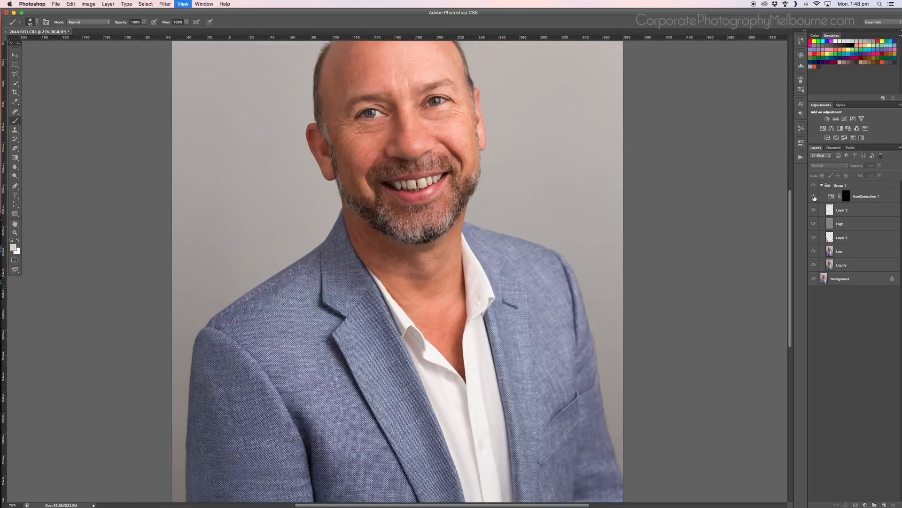
key(super+plus)
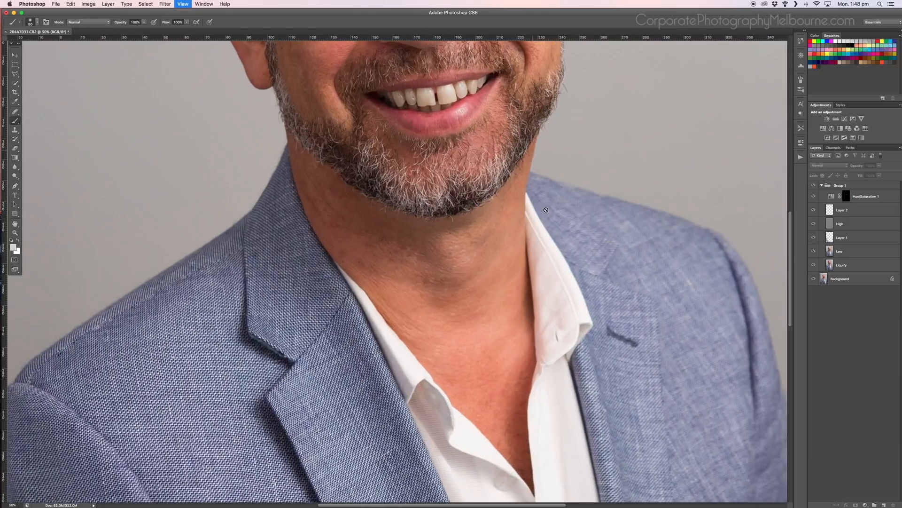
drag(548, 145, 541, 329)
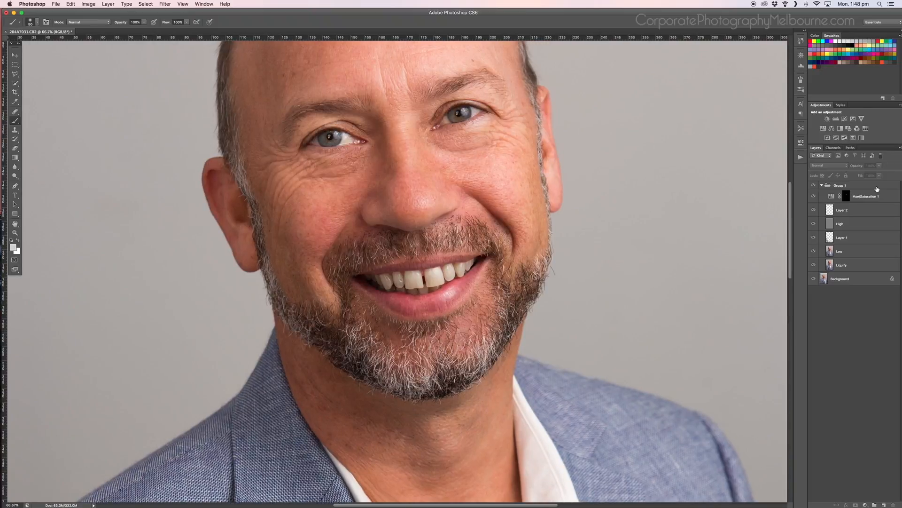
click(885, 198)
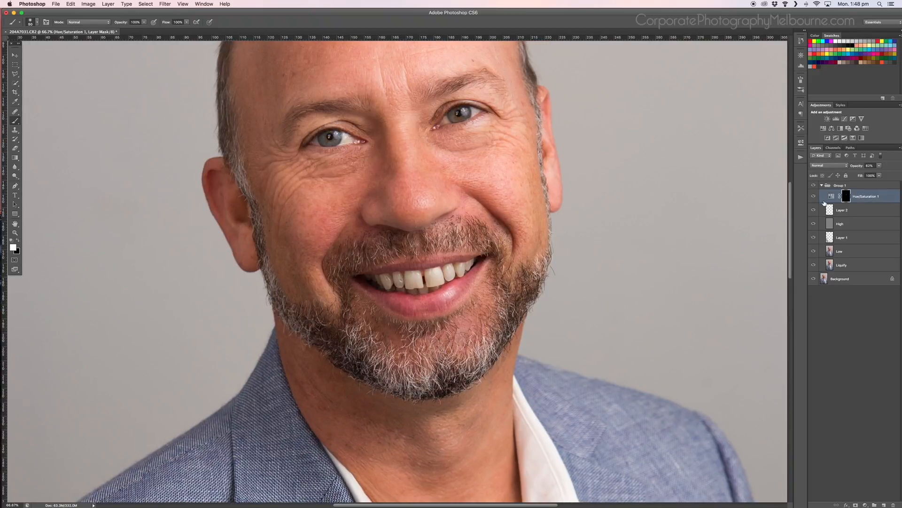
key(super+minus)
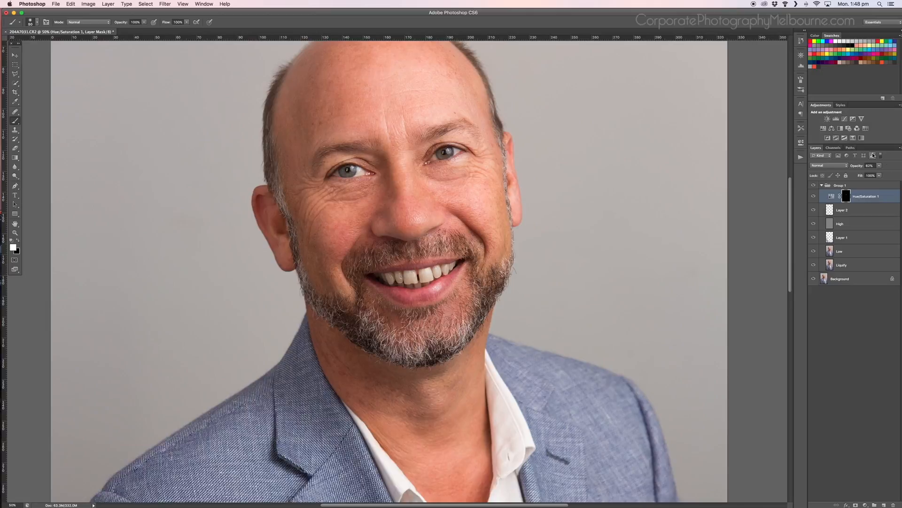
Raise the Yellows lightness of the Hue/Saturation 1 adjustment to +16, then return to the Master range
double_click(835, 199)
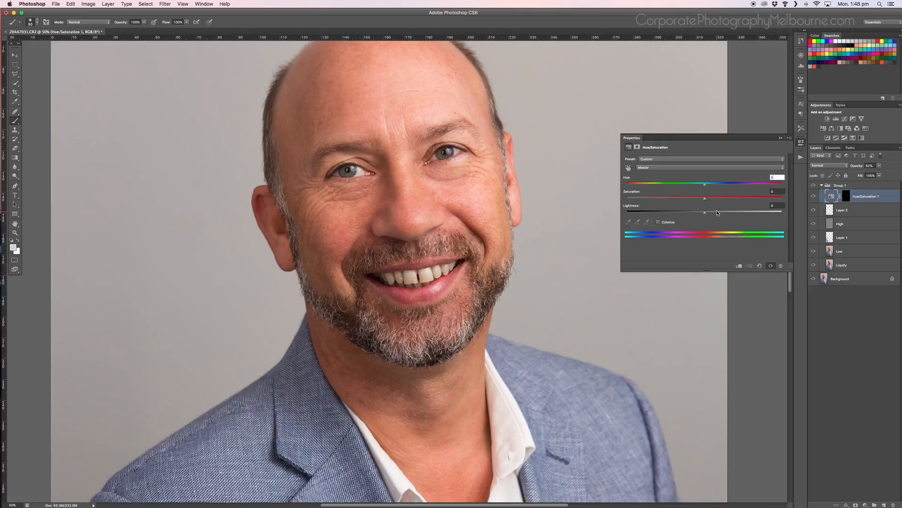
click(678, 168)
click(676, 177)
drag(730, 213, 721, 212)
click(727, 168)
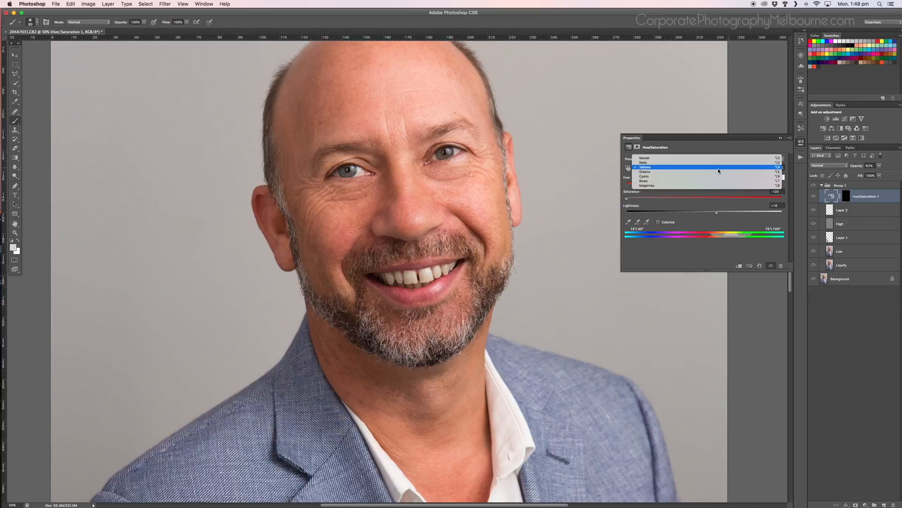
click(714, 158)
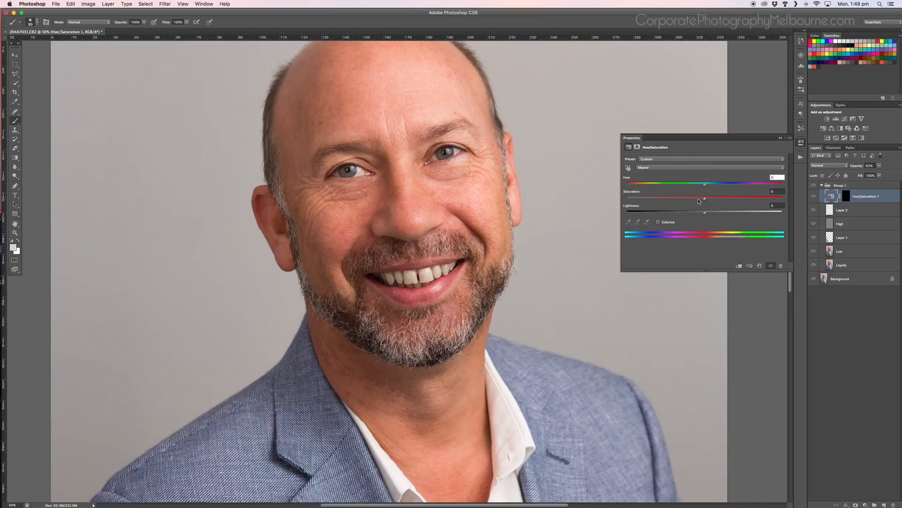
Hide Hue/Saturation 1 and add a second Hue/Saturation adjustment layer above it with Master saturation at -100
click(813, 196)
key(super+equal)
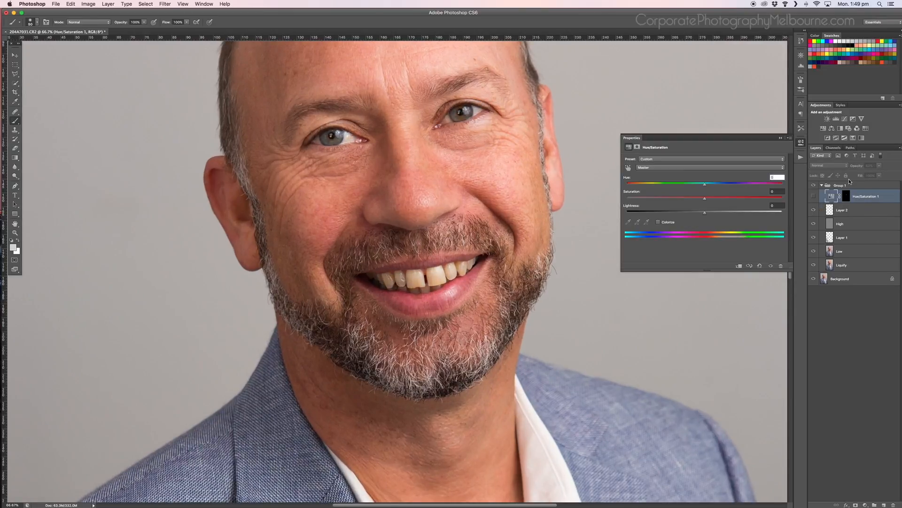
click(823, 128)
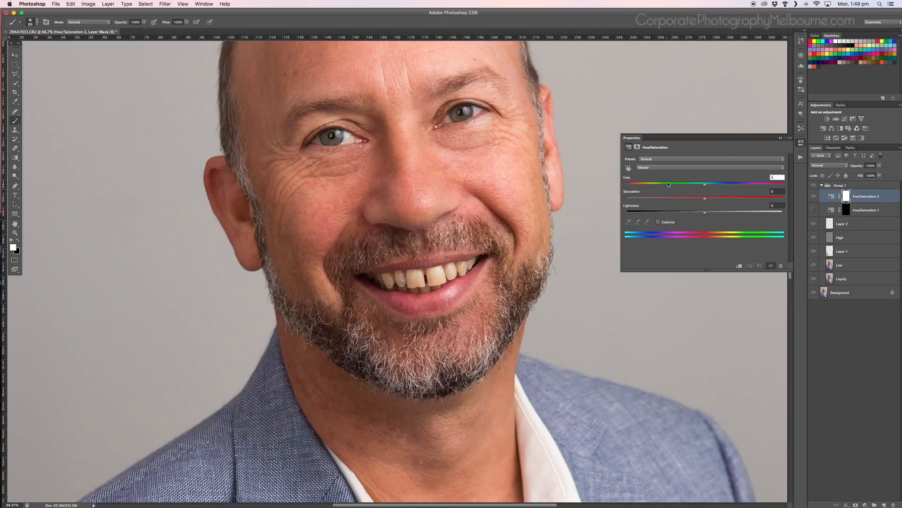
drag(705, 200, 627, 198)
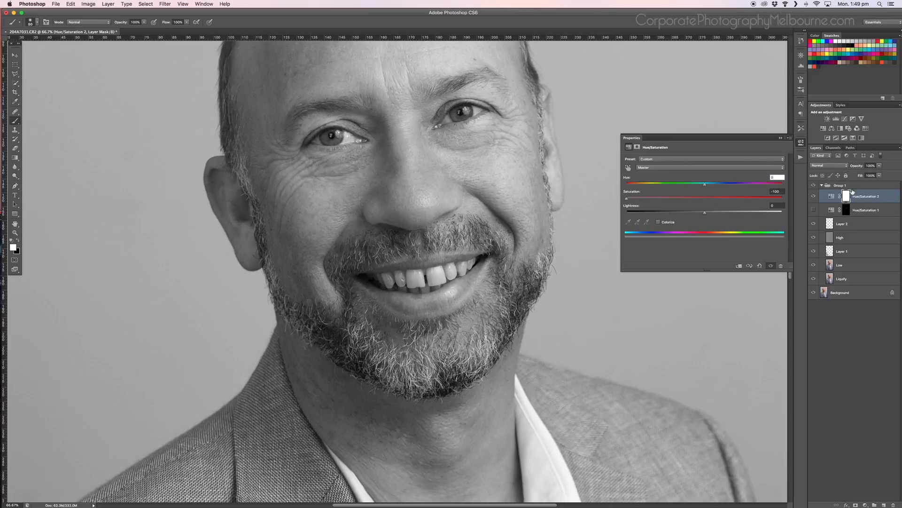
Invert the Hue/Saturation 2 layer mask to black to conceal the desaturation across the whole portrait
click(847, 197)
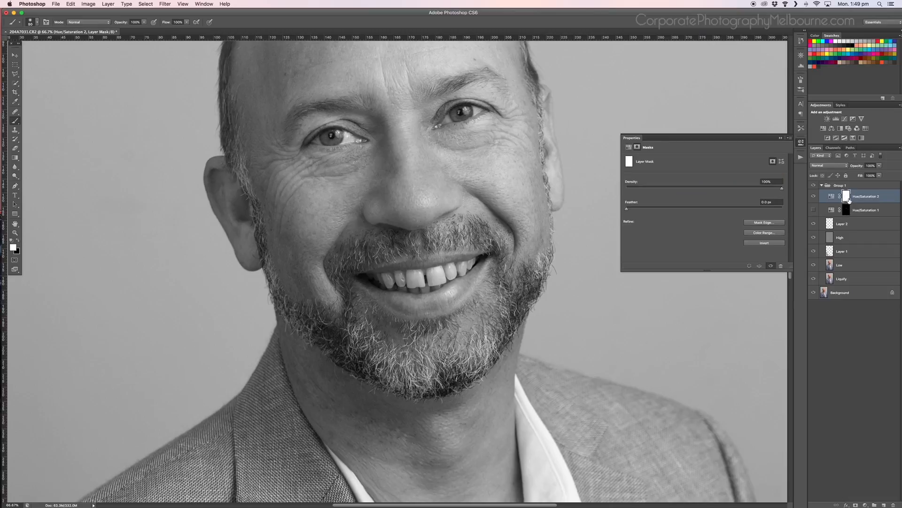
key(super+i)
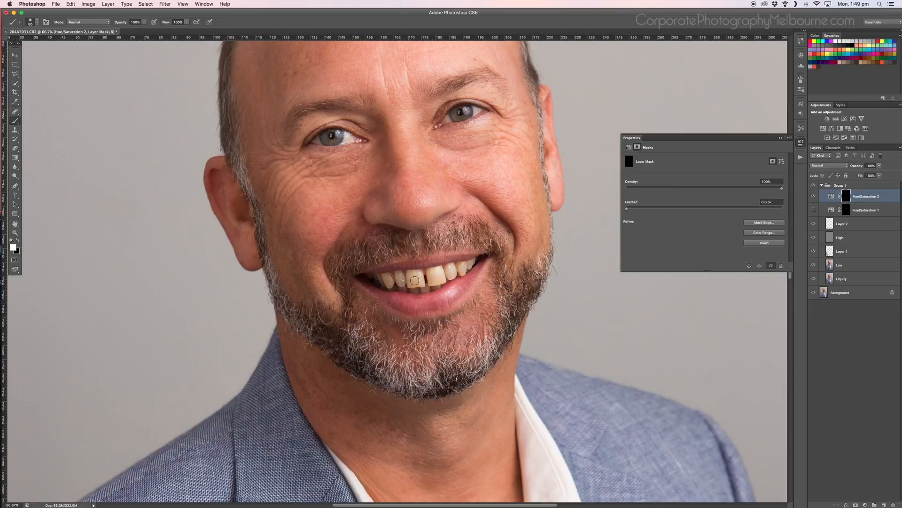
Paint the teeth in white on the Hue/Saturation 2 layer mask and fill the grey gaps in the painted area
key(super+1)
mouse_move(459, 276)
mouse_down()
mouse_move(477, 278)
mouse_move(510, 260)
mouse_move(479, 264)
mouse_move(502, 265)
mouse_move(427, 297)
mouse_move(457, 292)
mouse_move(364, 287)
mouse_move(453, 272)
mouse_move(429, 288)
mouse_up()
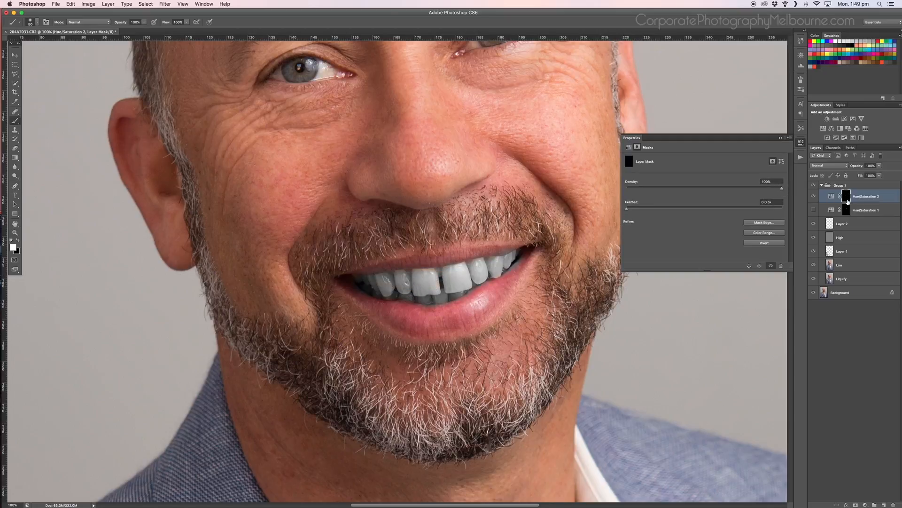
alt+click(850, 198)
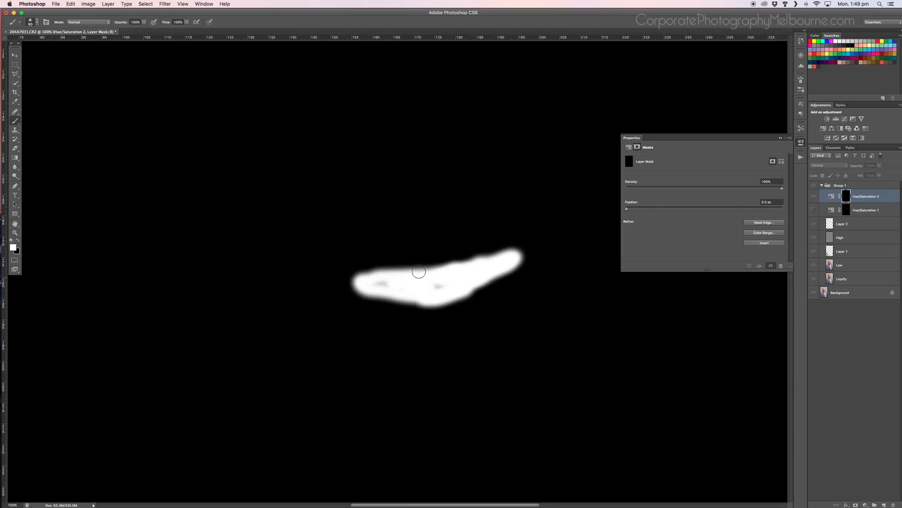
key(bracketleft)
key(bracketleft)
key(bracketleft)
drag(440, 285, 441, 285)
drag(377, 284, 378, 287)
alt+click(848, 198)
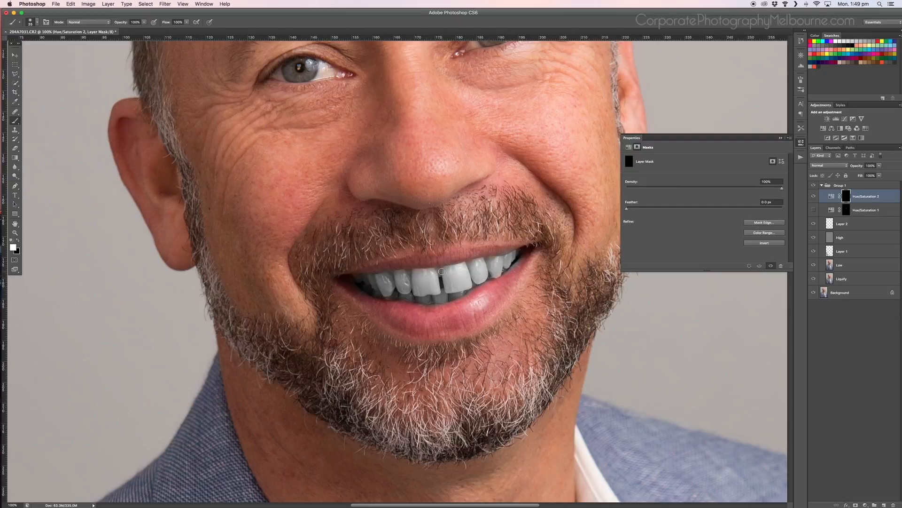
Set the saturation of the Hue/Saturation 2 teeth adjustment to about -38
key(bracketleft)
click(831, 196)
drag(627, 198, 674, 198)
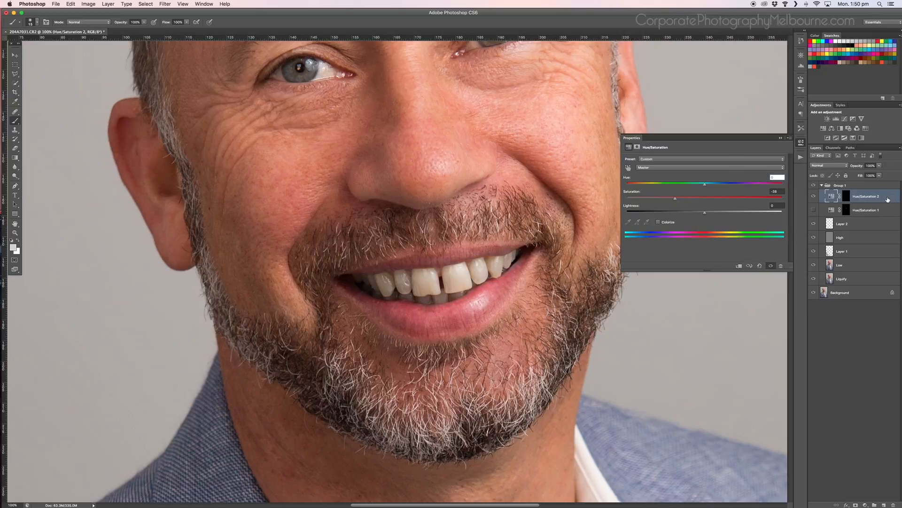
Delete the Hue/Saturation 2 layer and make the Hue/Saturation 1 layer visible again
drag(886, 198, 894, 505)
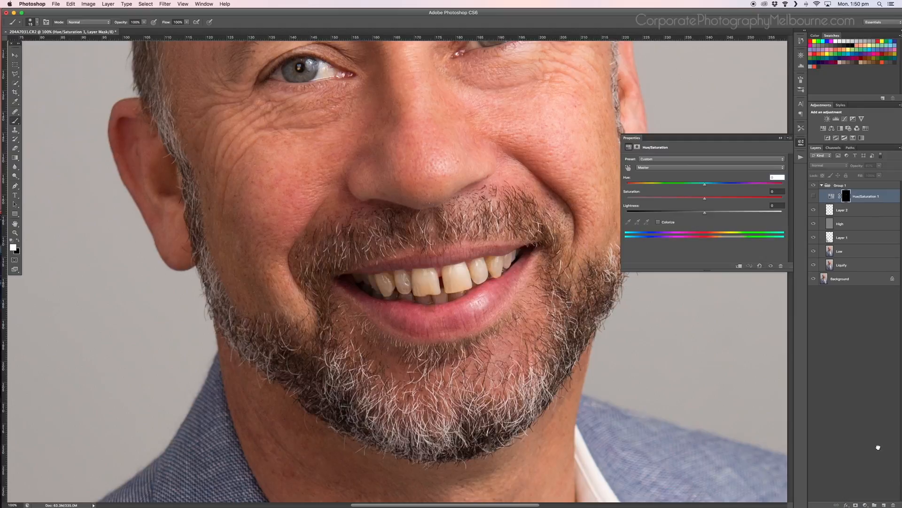
click(813, 196)
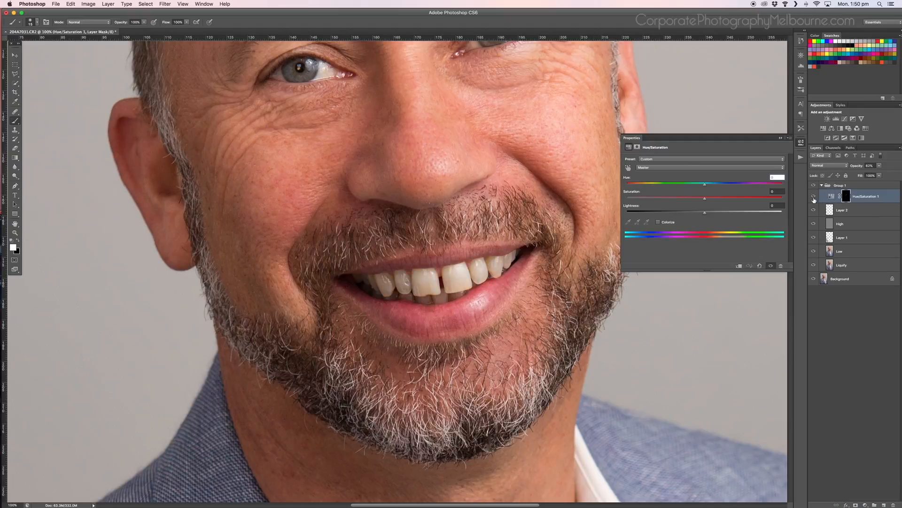
click(802, 143)
key(super+minus)
key(super+minus)
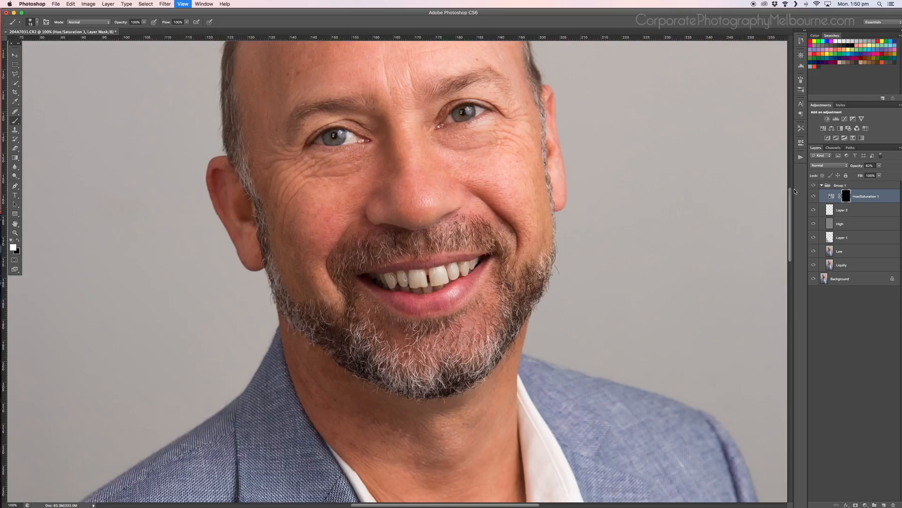
key(super+minus)
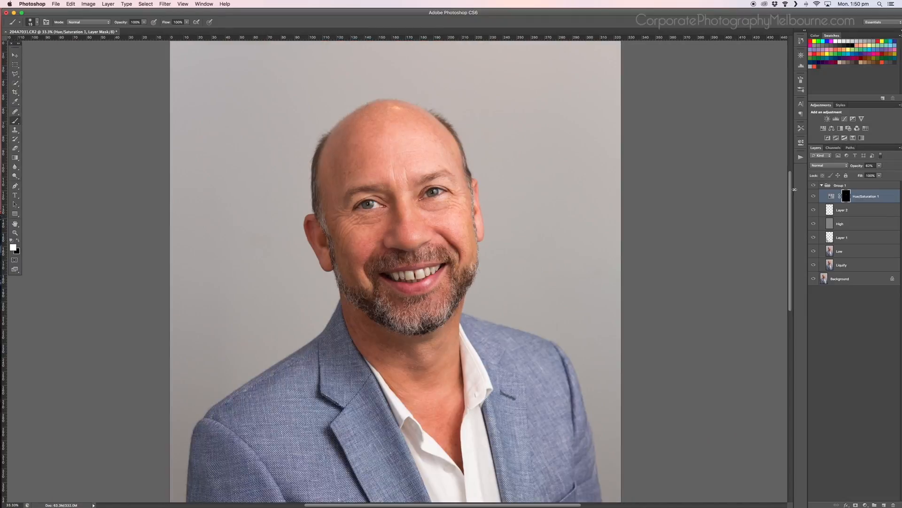
Fill the gaps in the eye-white areas of the Hue/Saturation 1 layer mask with white, using a small brush
key(super+plus)
key(super+plus)
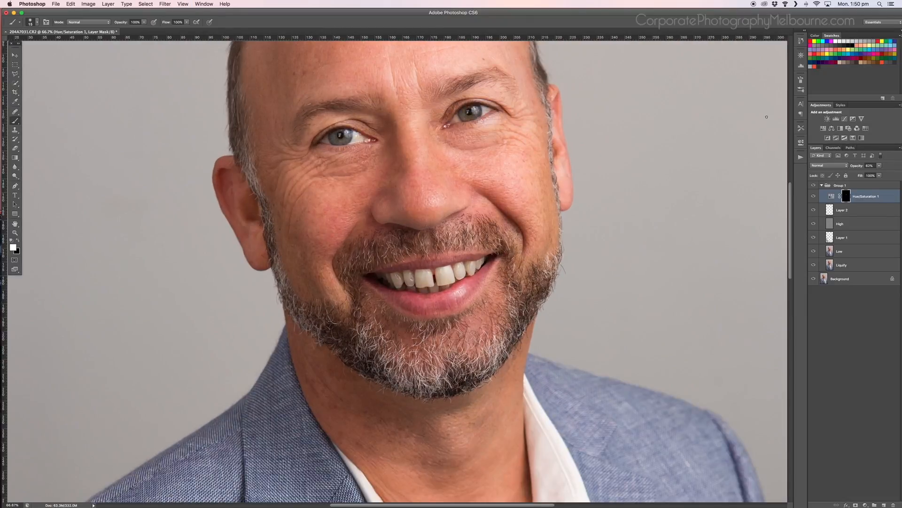
key(super+plus)
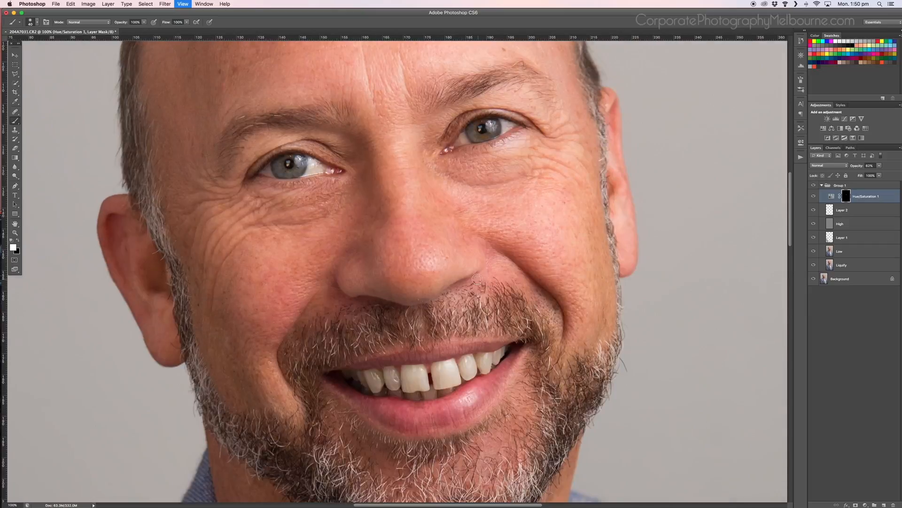
drag(394, 216, 440, 296)
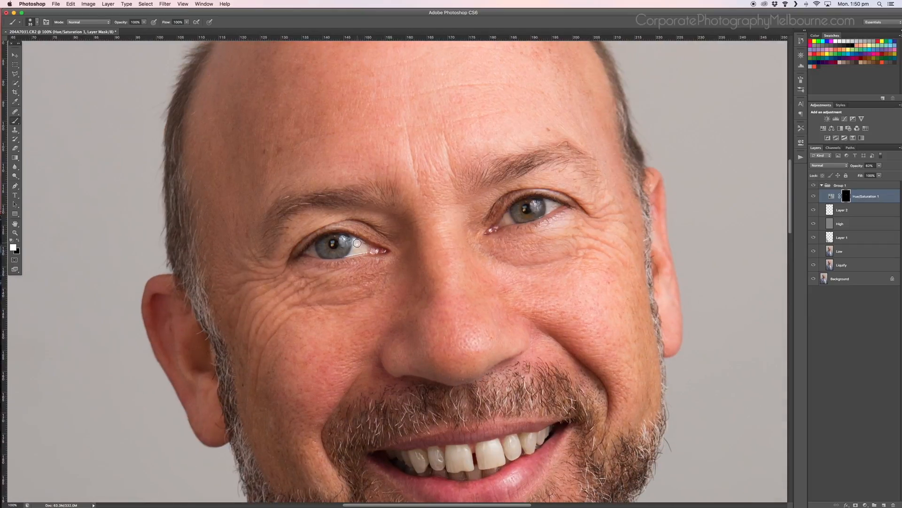
key(bracketleft)
key(bracketleft)
key(bracketleft)
key(bracketleft)
key(bracketleft)
alt+click(847, 196)
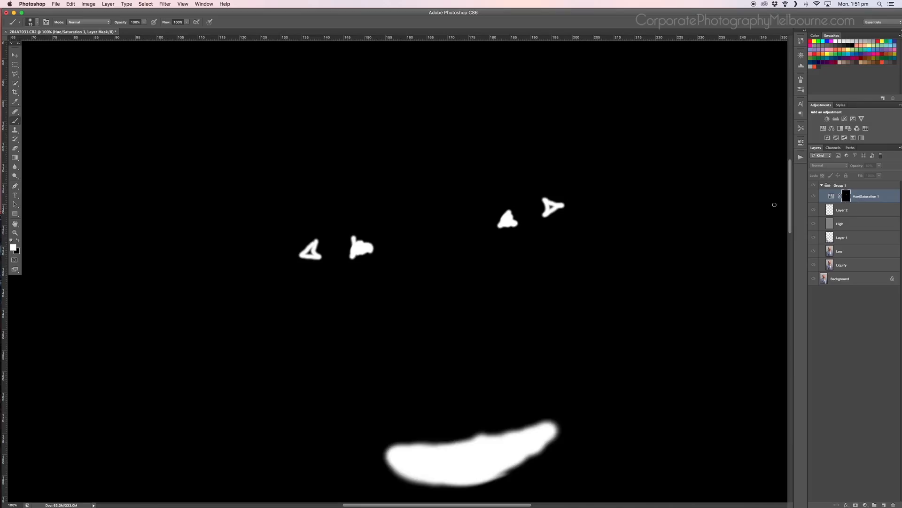
drag(318, 254, 309, 252)
drag(551, 206, 549, 206)
mouse_move(355, 239)
mouse_down()
mouse_move(369, 245)
mouse_move(358, 253)
mouse_move(357, 242)
mouse_up()
alt+click(847, 197)
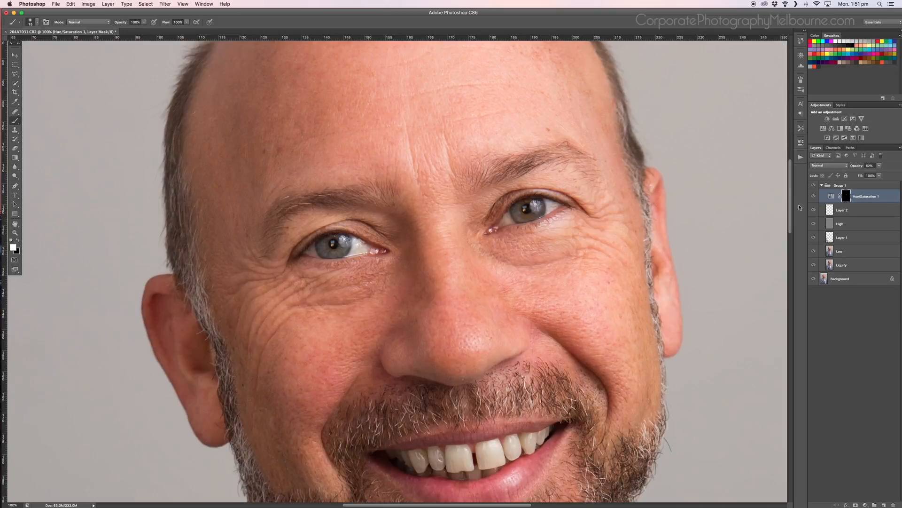
Compare the portrait with and without the Hue/Saturation 1 adjustment on the eyes and teeth
click(814, 197)
click(815, 198)
click(815, 197)
click(815, 197)
key(super+minus)
key(super+minus)
key(super+minus)
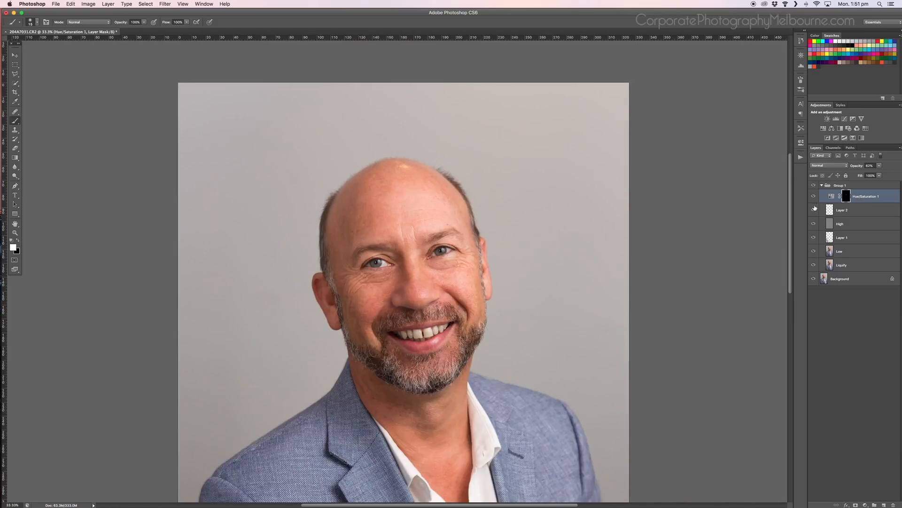
Add a new Hue/Saturation adjustment layer above Hue/Saturation 1 and restrict it to the Reds
key(super+plus)
key(super+plus)
scroll(420, 335, down, 2)
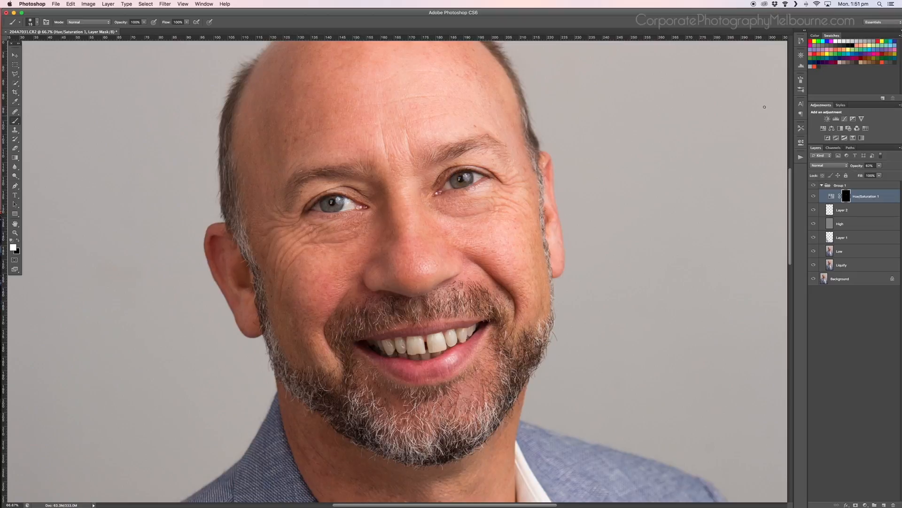
click(822, 128)
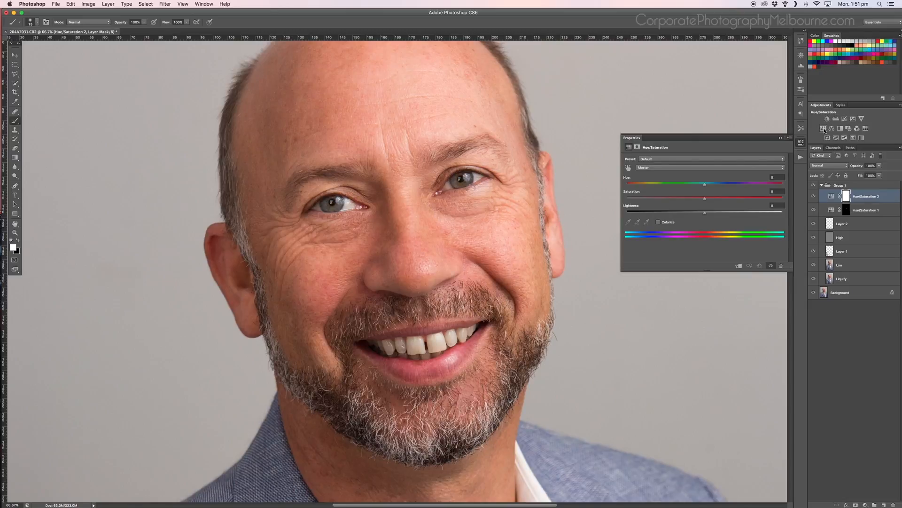
click(657, 168)
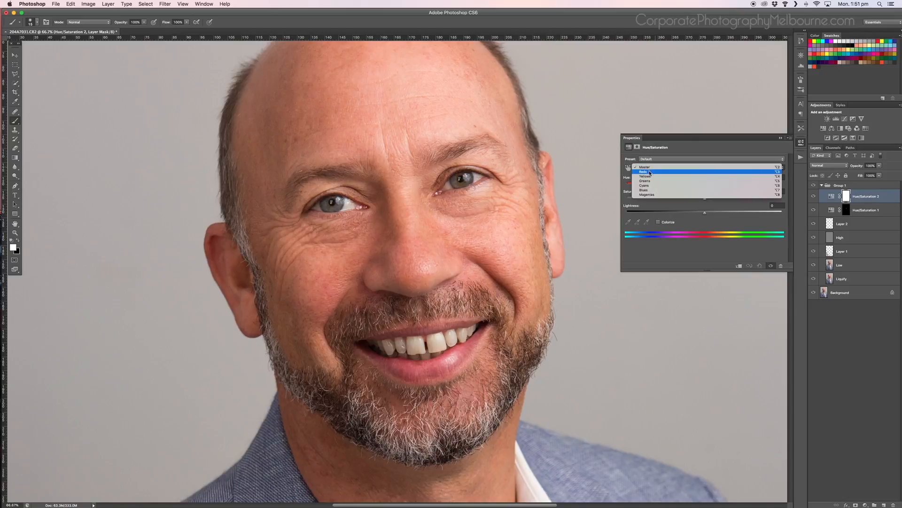
click(650, 172)
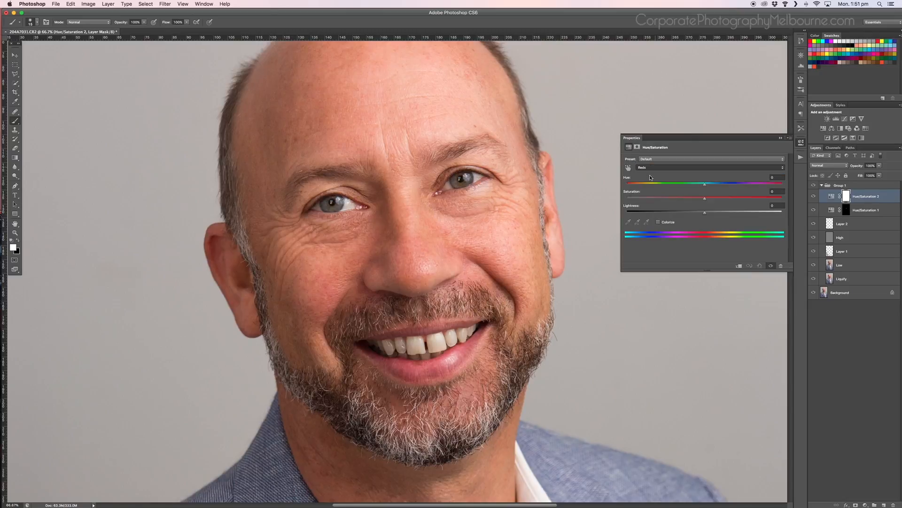
Sample the reddened skin on the cheek beside the nose as the target colour for the Reds range
click(628, 223)
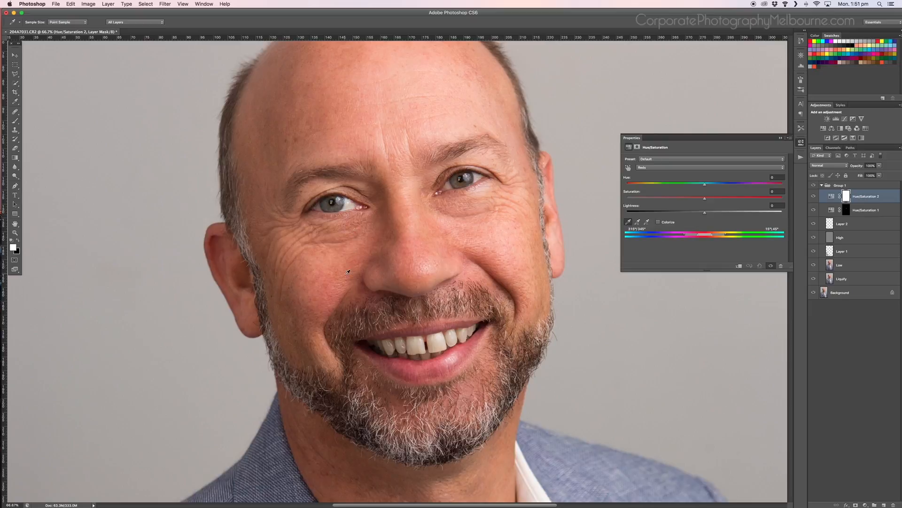
key(super+equal)
key(super+equal)
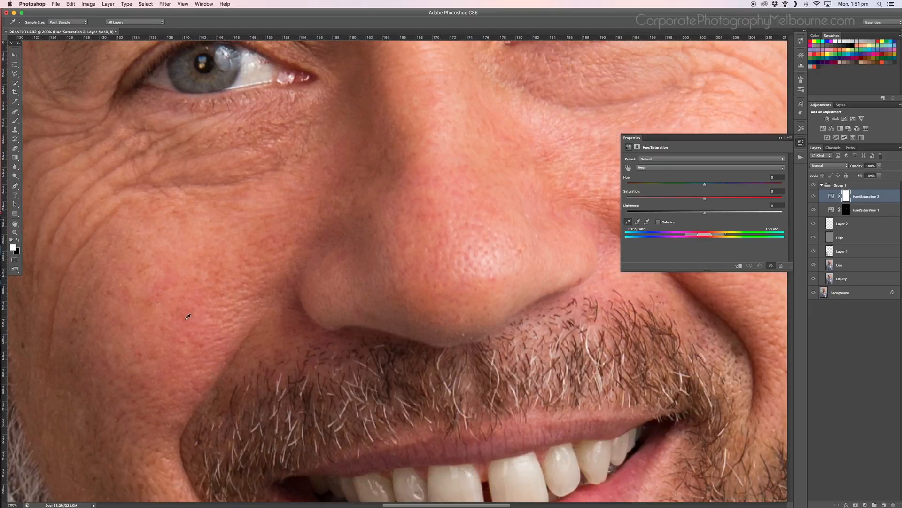
key(super+minus)
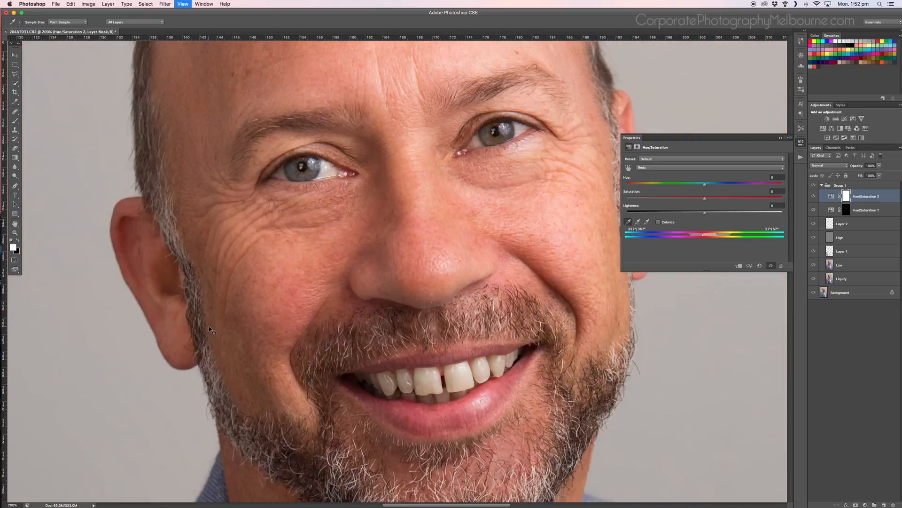
key(super+minus)
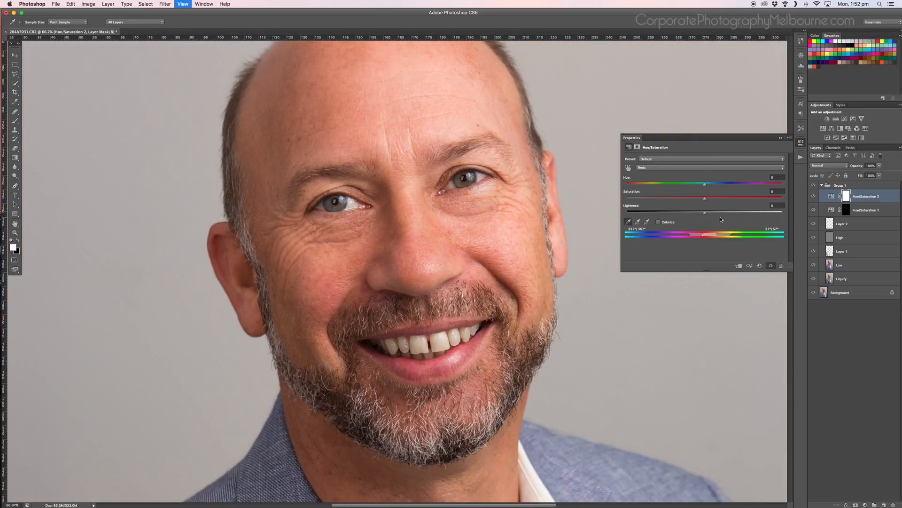
Shift the Reds hue to -180 as a preview and narrow the colour range to the lips and red skin blotches
drag(704, 184, 621, 187)
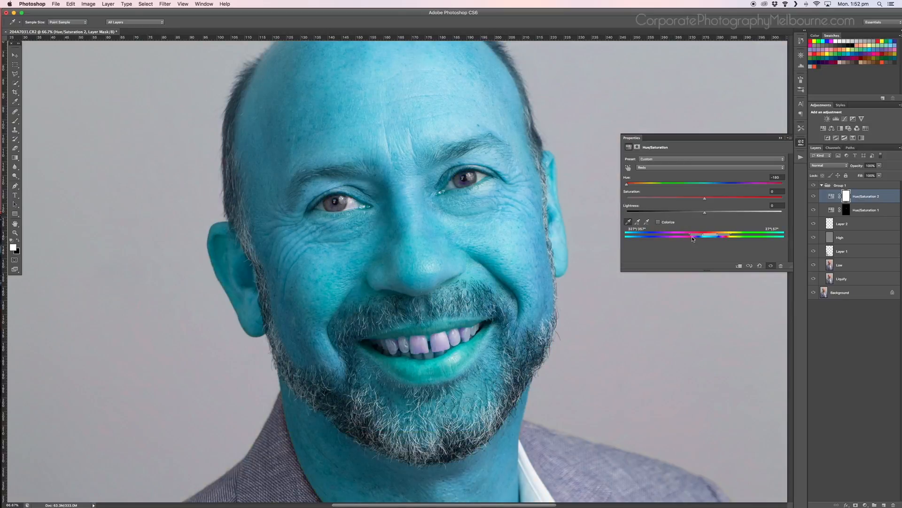
drag(621, 272, 576, 264)
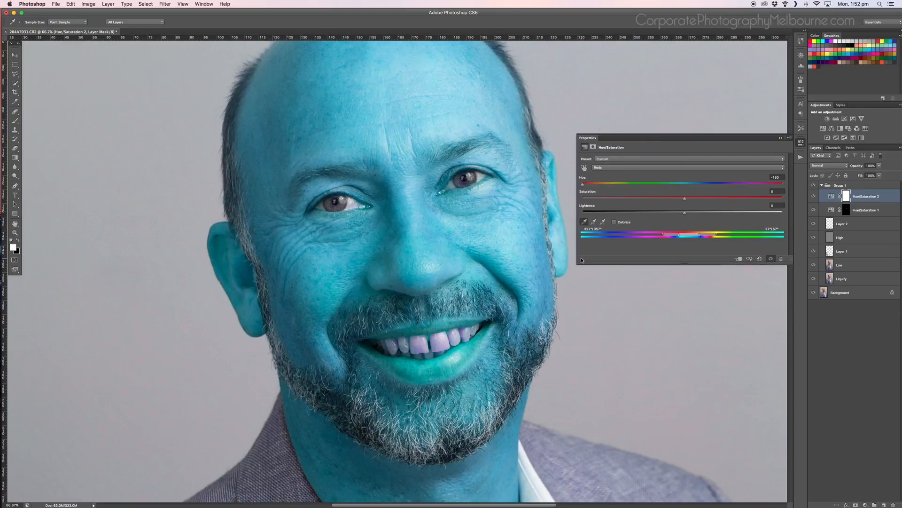
drag(665, 236, 676, 237)
drag(701, 236, 684, 238)
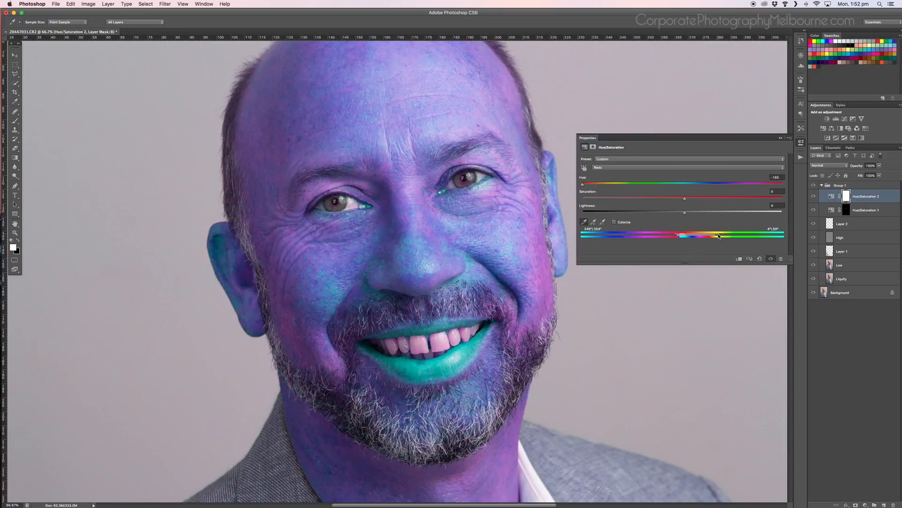
drag(719, 236, 703, 239)
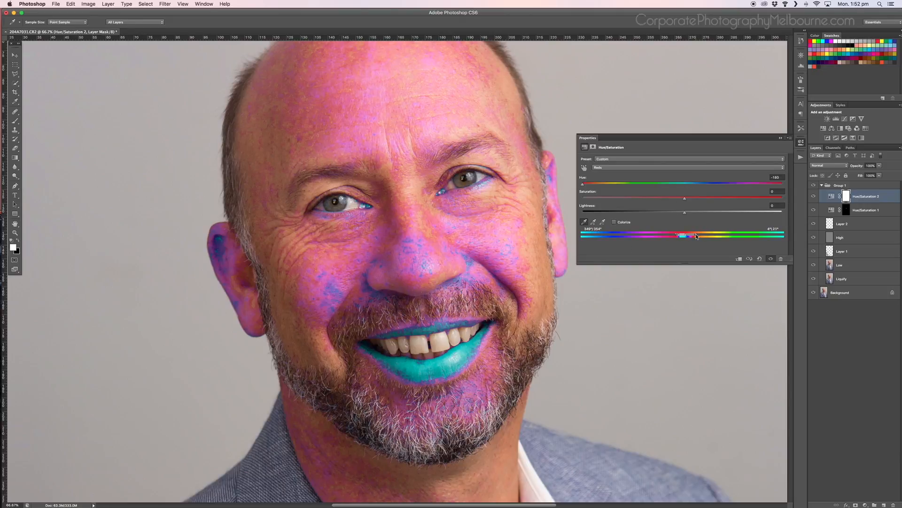
drag(697, 237, 688, 237)
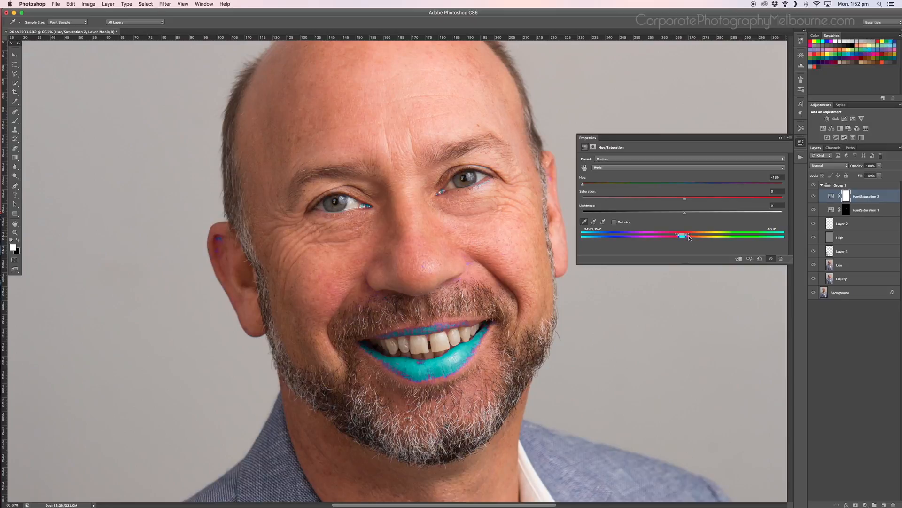
drag(690, 237, 693, 236)
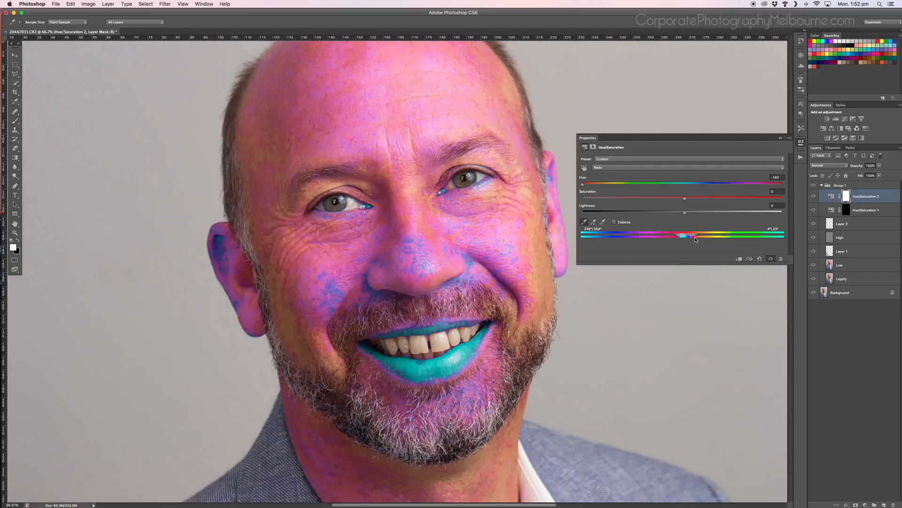
drag(697, 236, 693, 240)
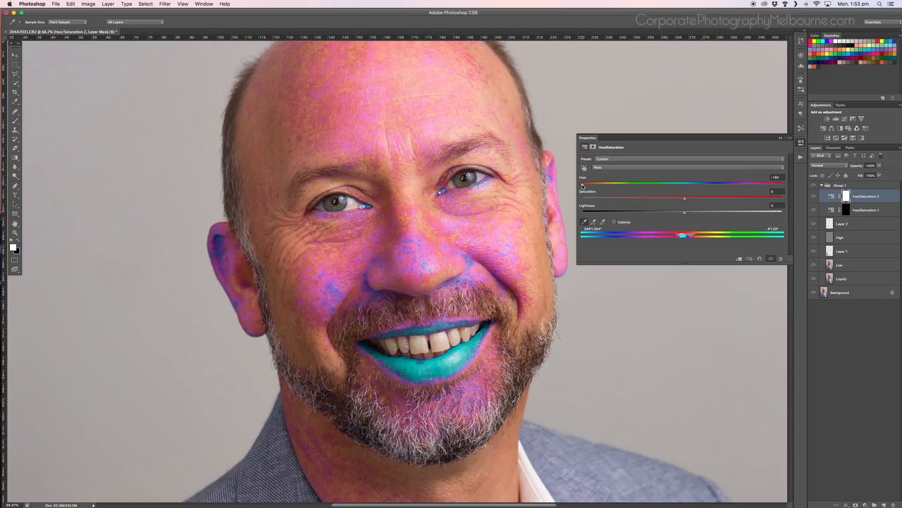
Set the hue of the narrowed Reds range to +14 to neutralise the red skin
drag(585, 183, 599, 187)
drag(678, 188, 679, 190)
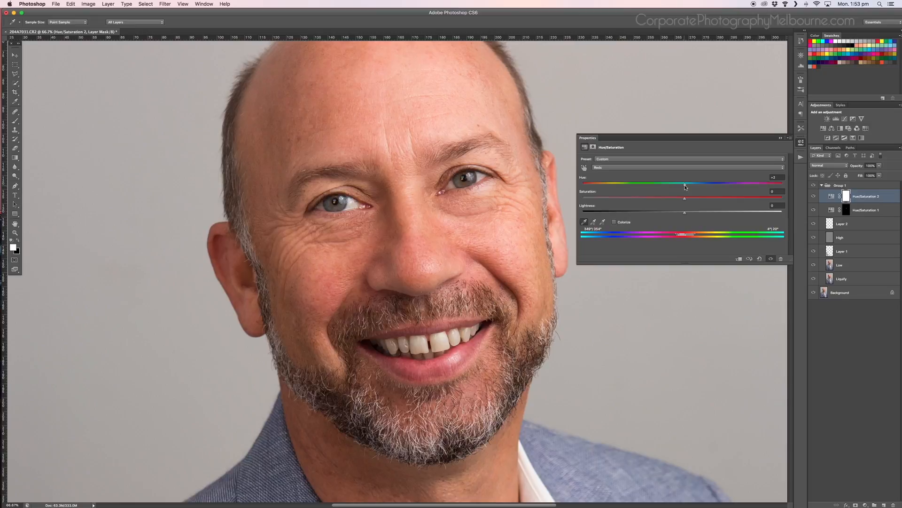
drag(685, 187, 695, 188)
Compare the whole portrait with and without the Hue/Saturation 2 skin correction, and inspect it closer
key(super+minus)
key(super+minus)
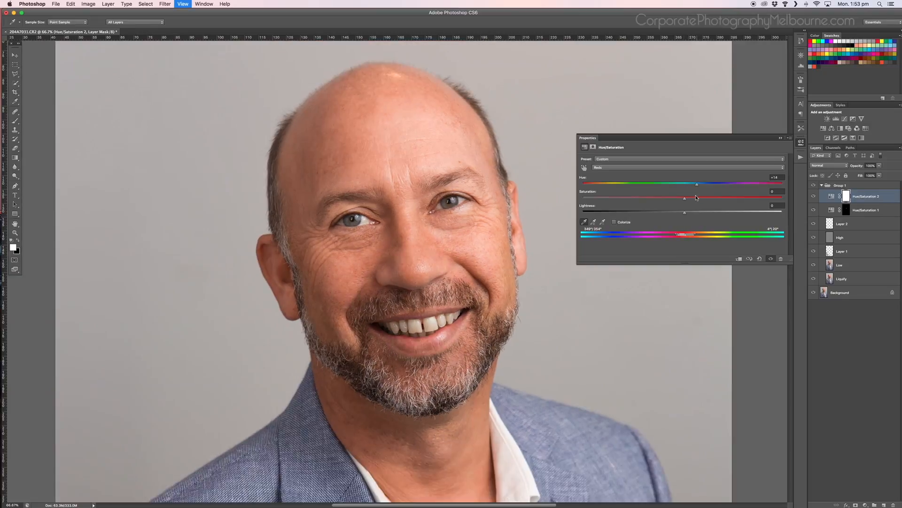
key(super+minus)
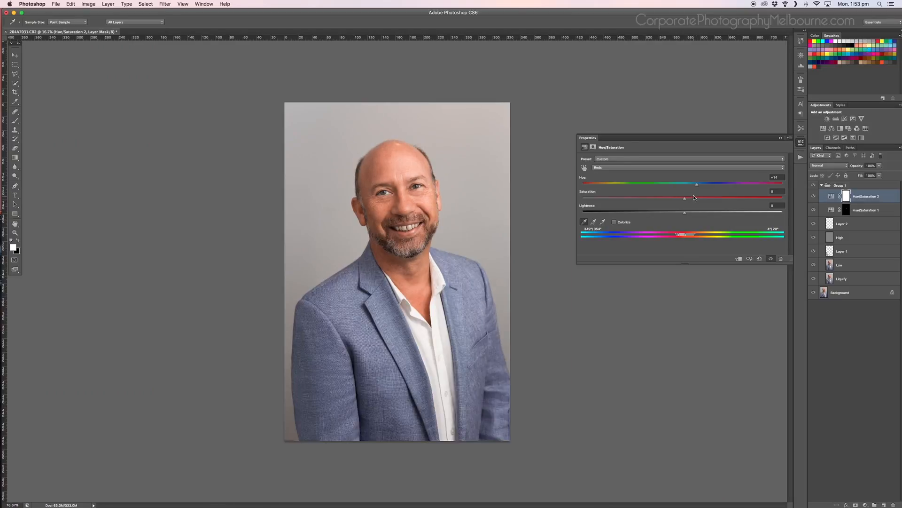
click(813, 197)
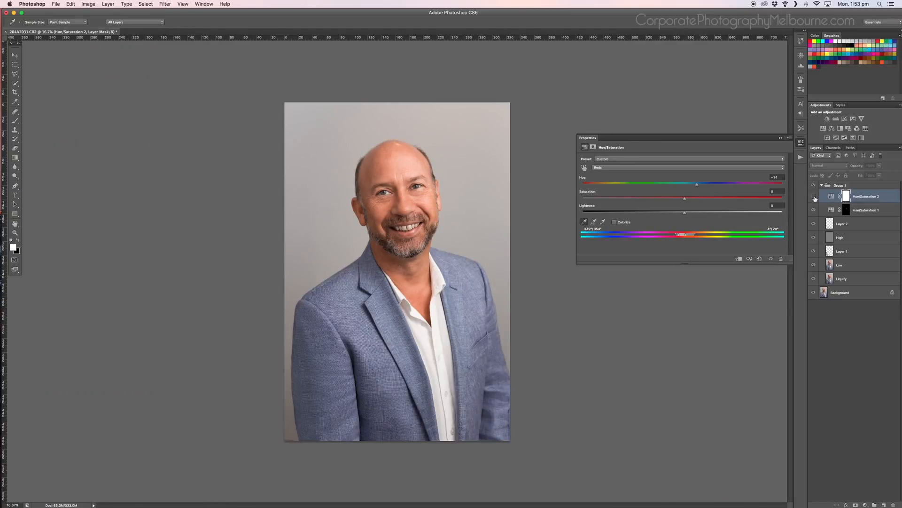
click(814, 196)
click(816, 195)
click(816, 195)
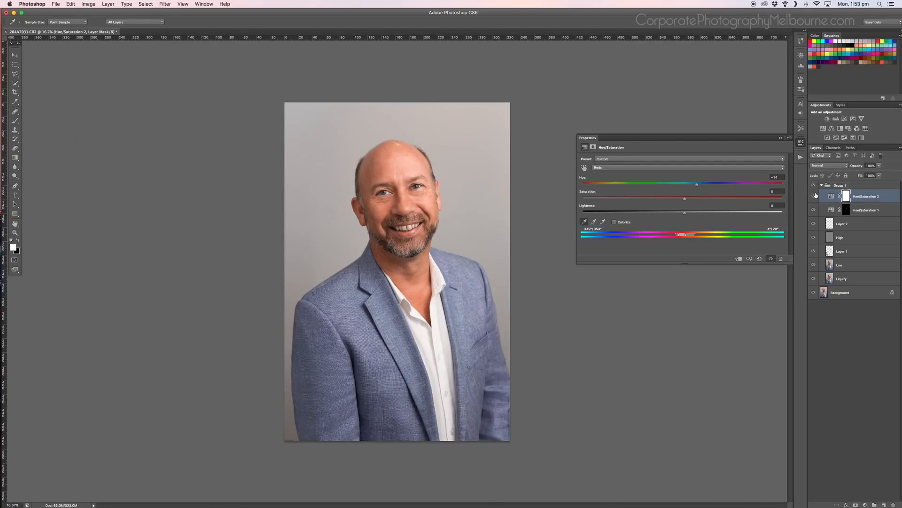
key(super+plus)
key(super+plus)
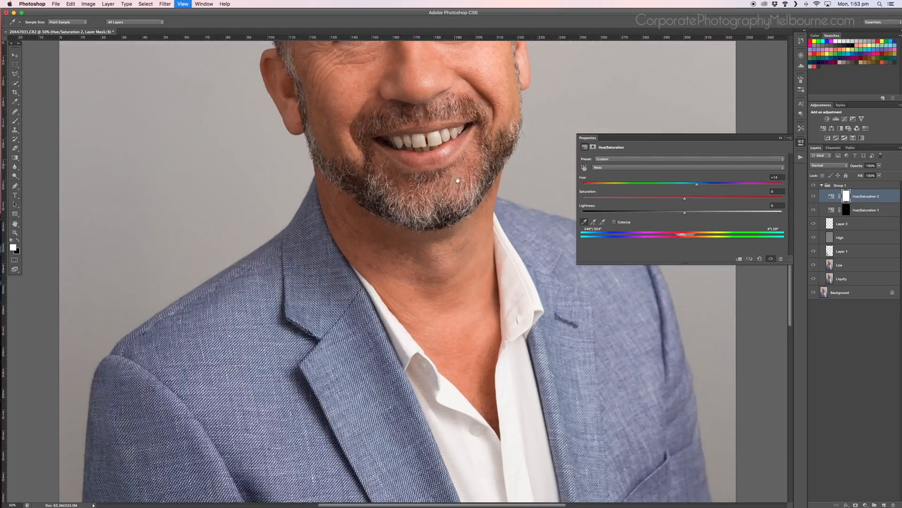
Collapse the Hue/Saturation properties and examine the skin correction over the whole portrait and close up on the face
key(super+plus)
key(super+plus)
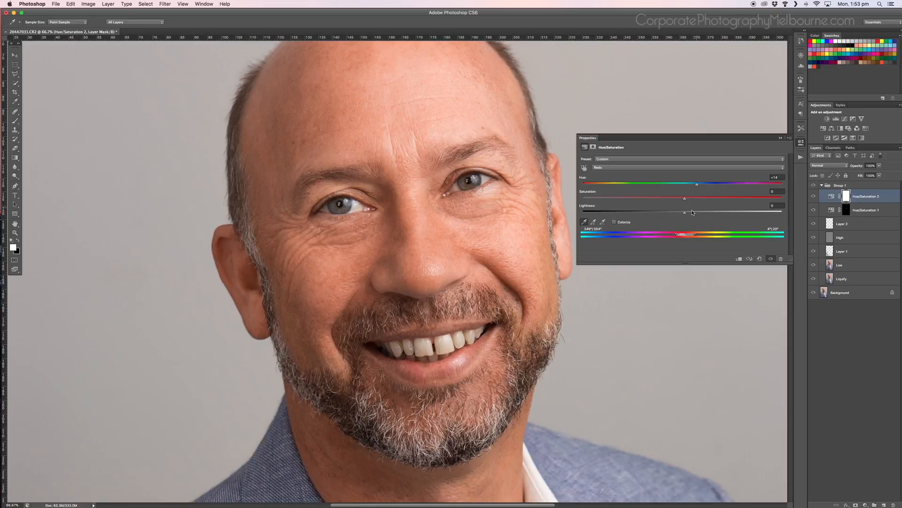
click(801, 144)
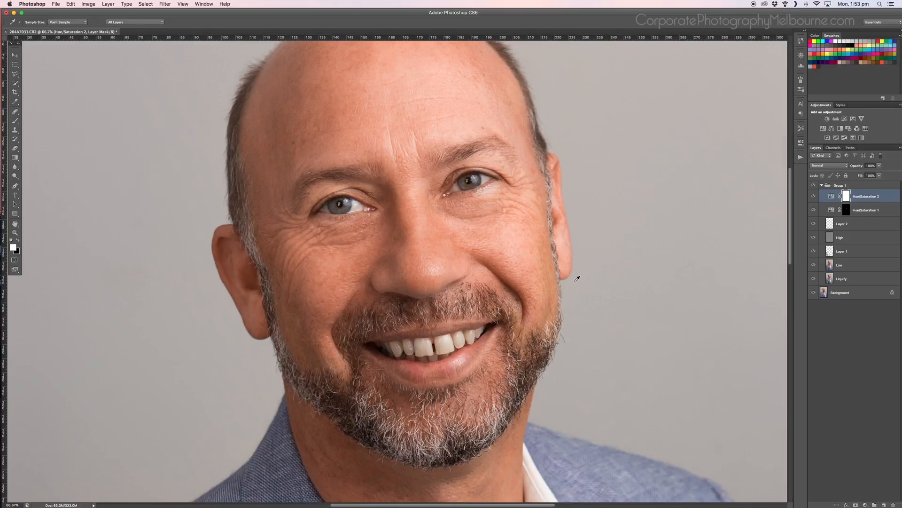
key(super+minus)
key(super+minus)
key(super+minus)
key(super+minus)
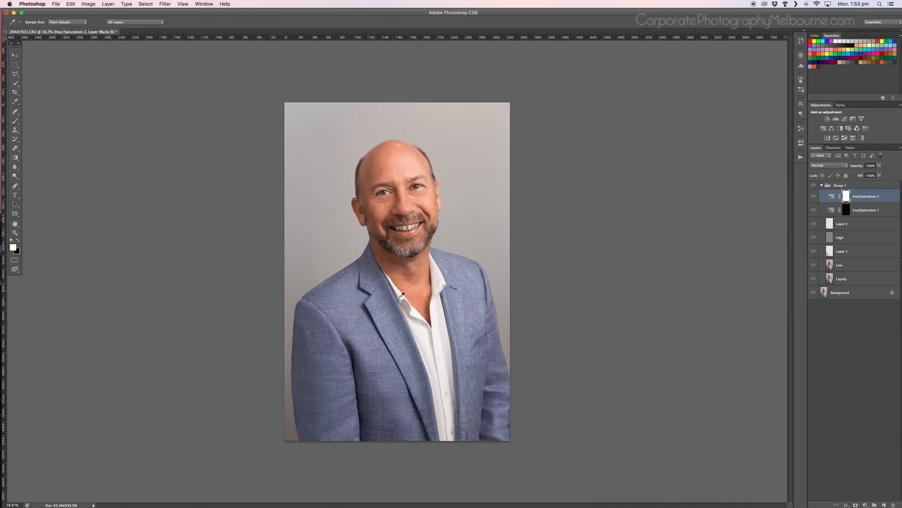
key(super+plus)
key(super+plus)
key(super+plus)
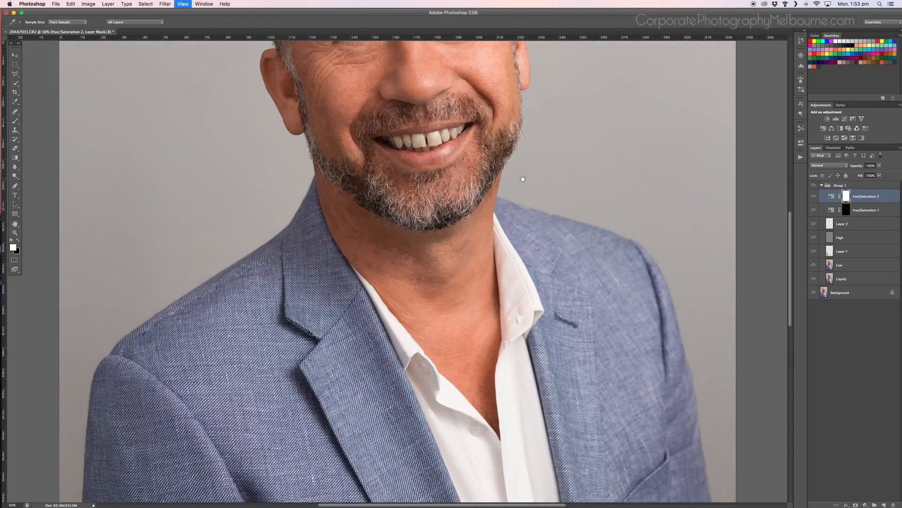
drag(520, 182, 528, 298)
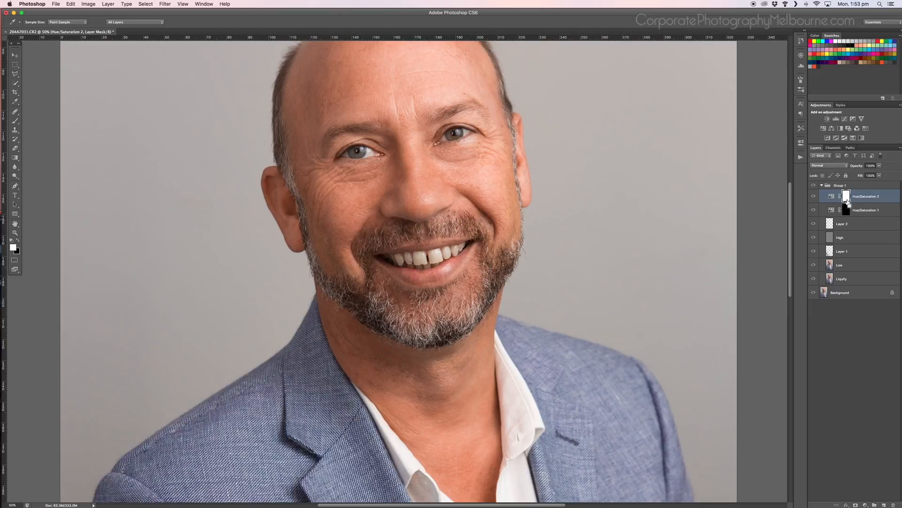
Invert the Hue/Saturation 2 mask to black and enlarge the white brush to paint the correction onto the face
key(super+i)
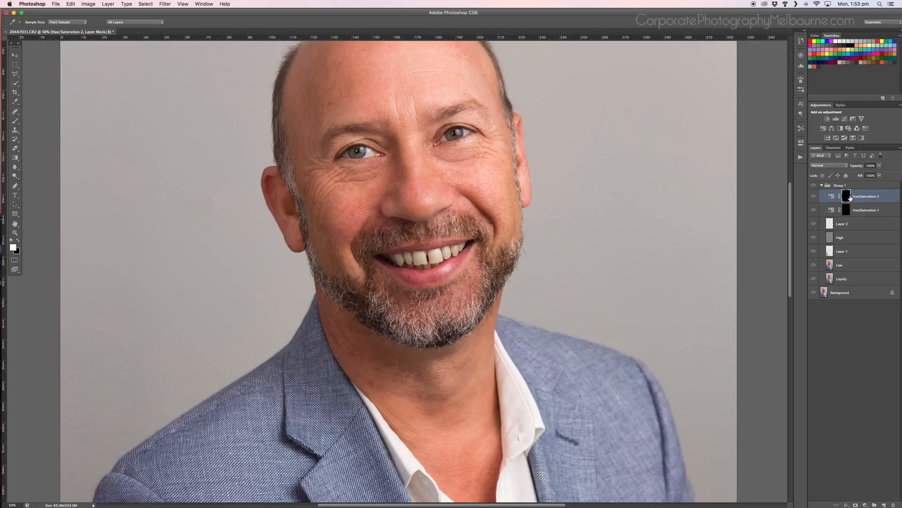
key(b)
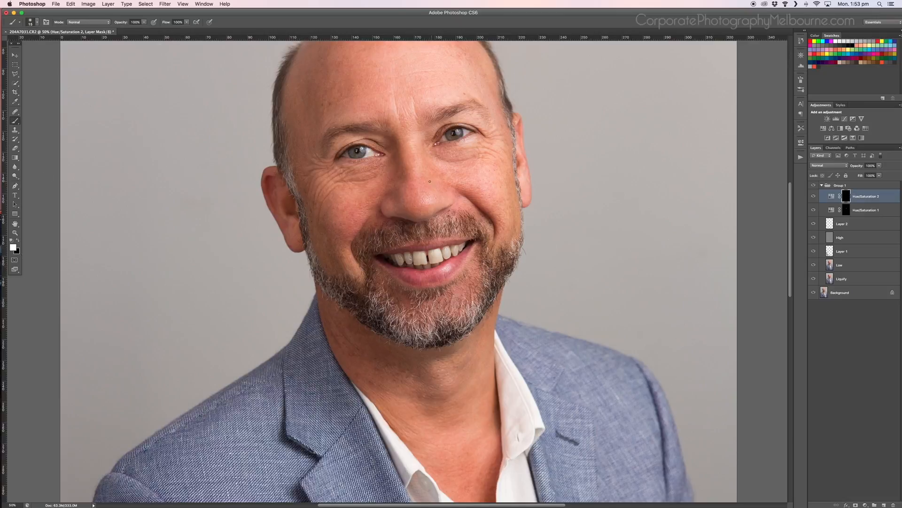
key(bracketright)
key(bracketright)
key(bracketright)
key(bracketright)
key(bracketright)
key(bracketright)
key(bracketright)
key(bracketright)
key(bracketright)
key(bracketright)
key(bracketright)
drag(421, 251, 440, 319)
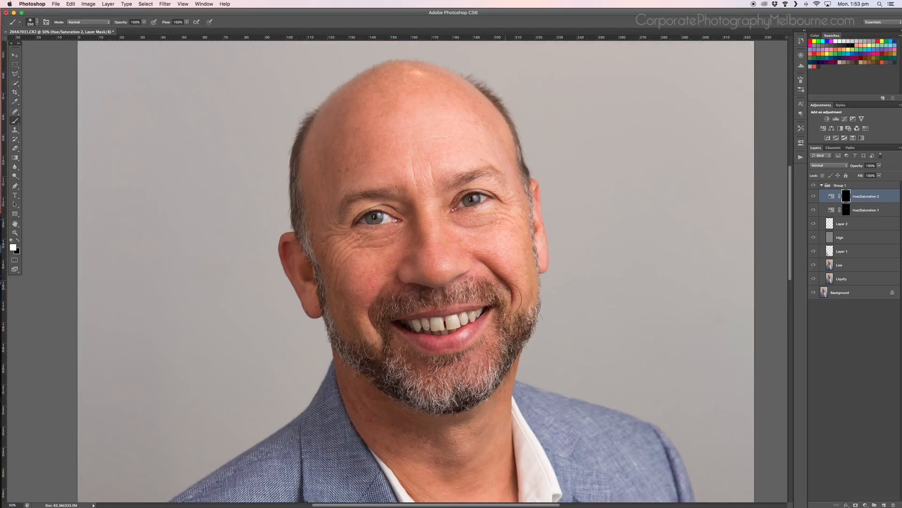
Fill the Hue/Saturation 2 mask with white so the correction covers the whole portrait again
key(super+minus)
key(super+minus)
key(super+minus)
key(super+minus)
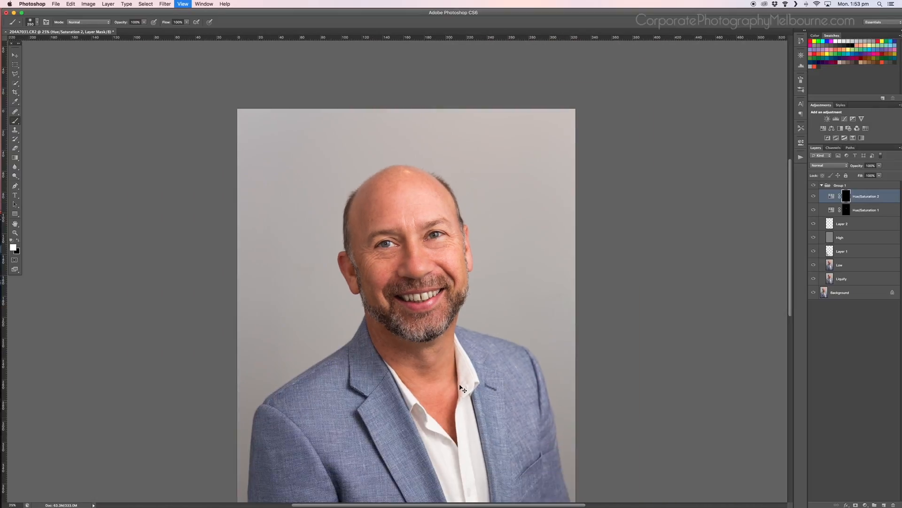
key(super+plus)
key(super+plus)
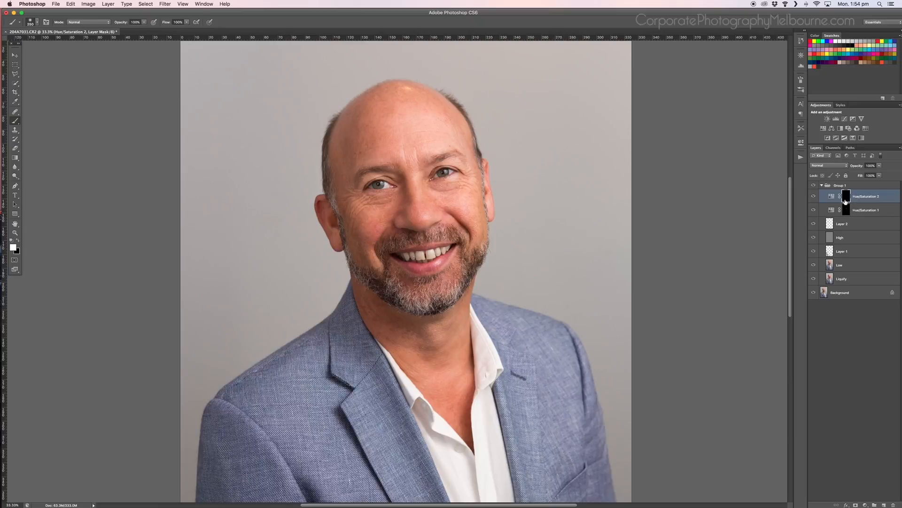
key(alt+BackSpace)
Paint over both lips in black with a smaller brush on the Hue/Saturation 2 mask to restore their natural colour
key(super+plus)
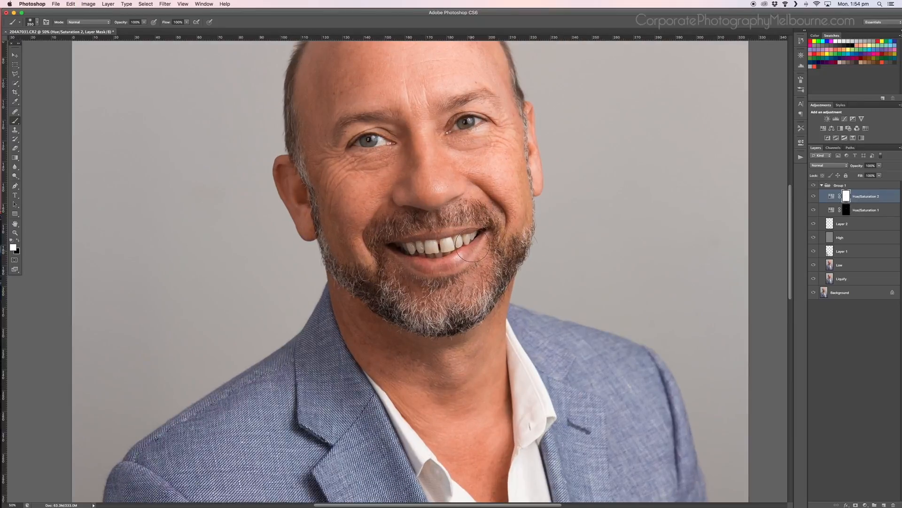
click(17, 241)
key(super+plus)
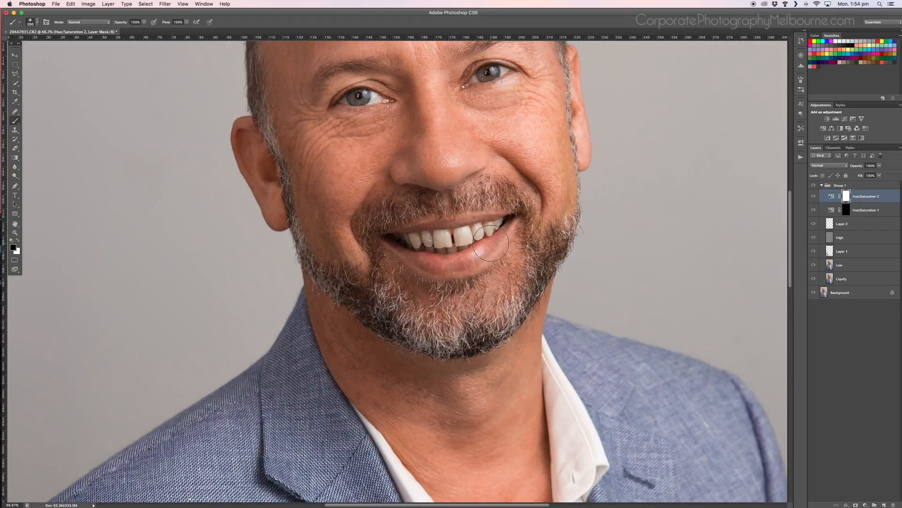
key([)
key([)
key([)
key([)
key([)
key([)
key([)
mouse_move(511, 220)
mouse_down()
mouse_move(456, 271)
mouse_move(435, 273)
mouse_move(479, 260)
mouse_move(438, 272)
mouse_move(387, 235)
mouse_move(516, 216)
mouse_up()
Display the Hue/Saturation 2 mask on its own and fill the gap inside the painted mouth outline with black
alt+click(846, 196)
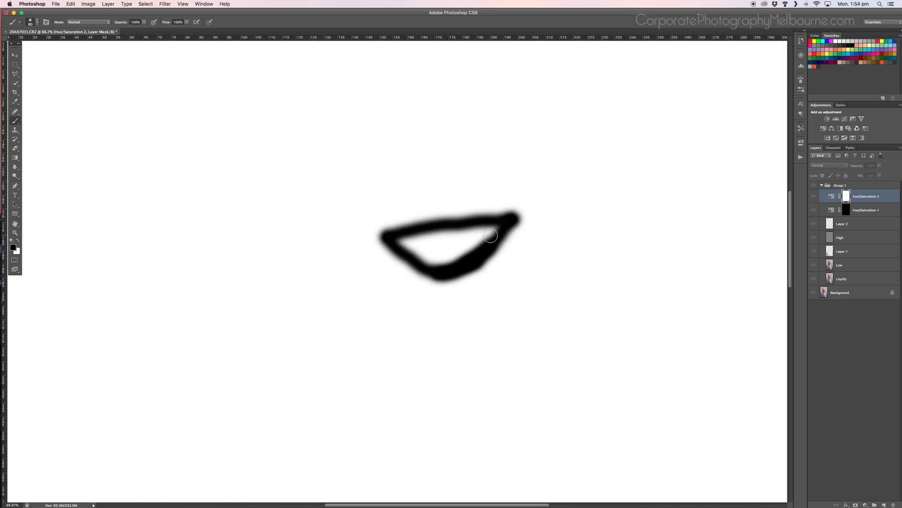
mouse_move(491, 235)
mouse_down()
mouse_move(465, 236)
mouse_move(469, 247)
mouse_move(452, 251)
mouse_move(454, 243)
mouse_move(437, 263)
mouse_move(401, 240)
mouse_move(458, 229)
mouse_move(411, 242)
mouse_move(446, 243)
mouse_move(427, 245)
mouse_up()
alt+click(846, 198)
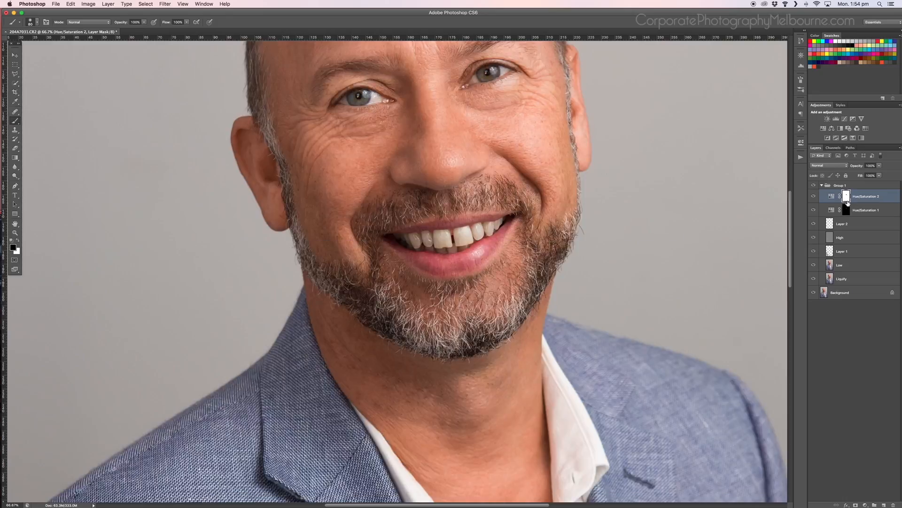
Compare the portrait with and without the masked Hue/Saturation 2 correction, checking the skin and lips at several magnifications
key(super+minus)
key(super+minus)
key(super+minus)
key(super+minus)
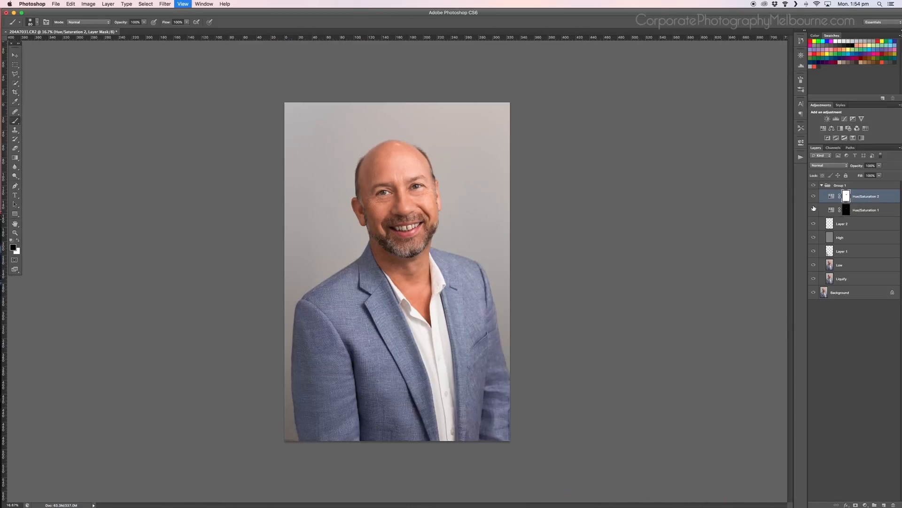
click(814, 197)
click(812, 197)
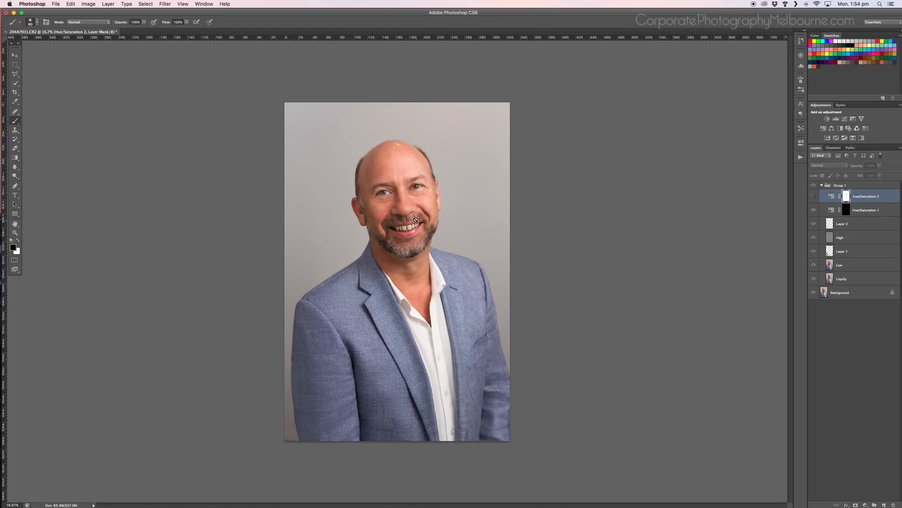
key(super+plus)
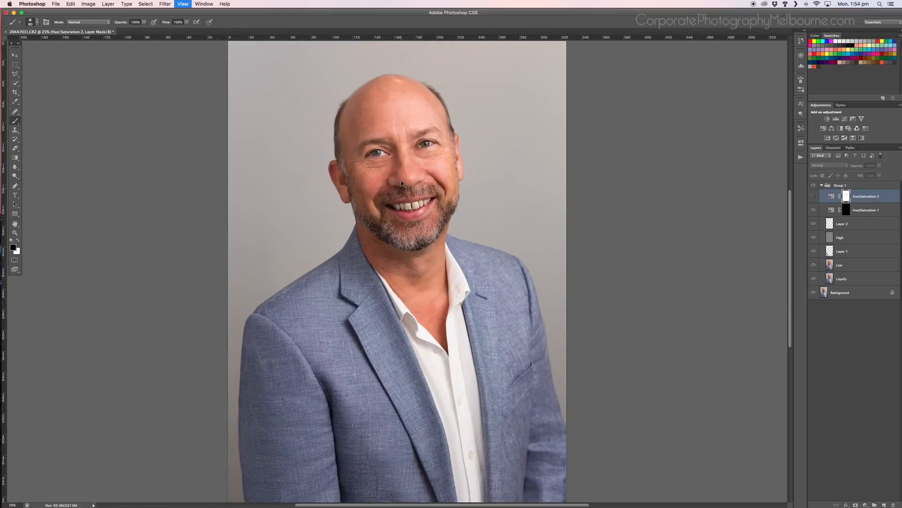
click(814, 196)
key(super+plus)
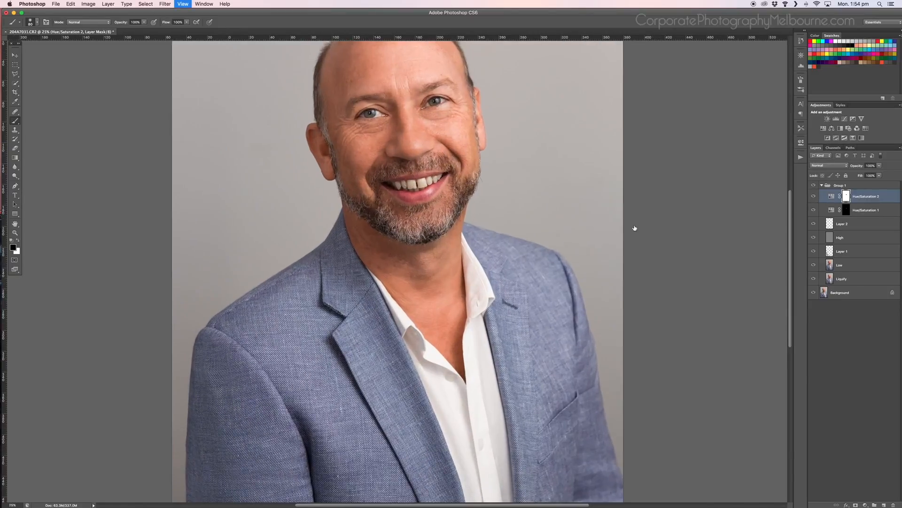
key(super+plus)
drag(583, 194, 573, 320)
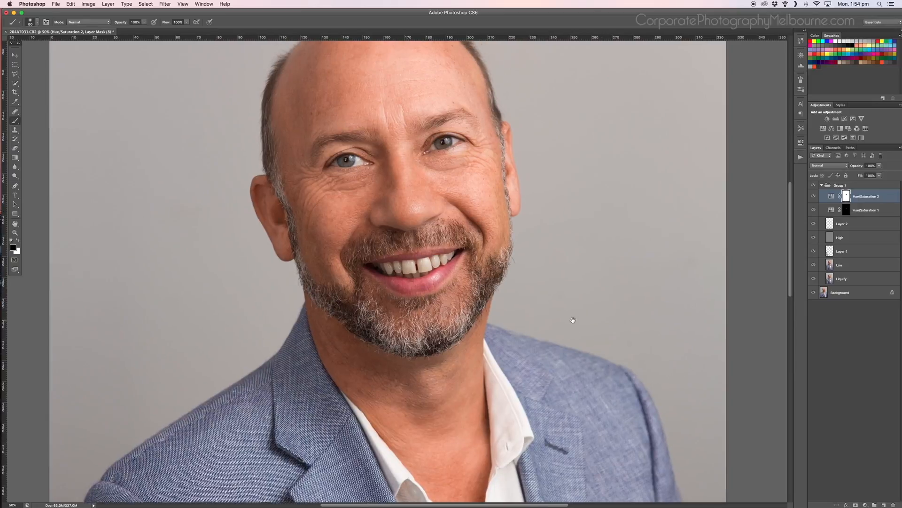
key(super+minus)
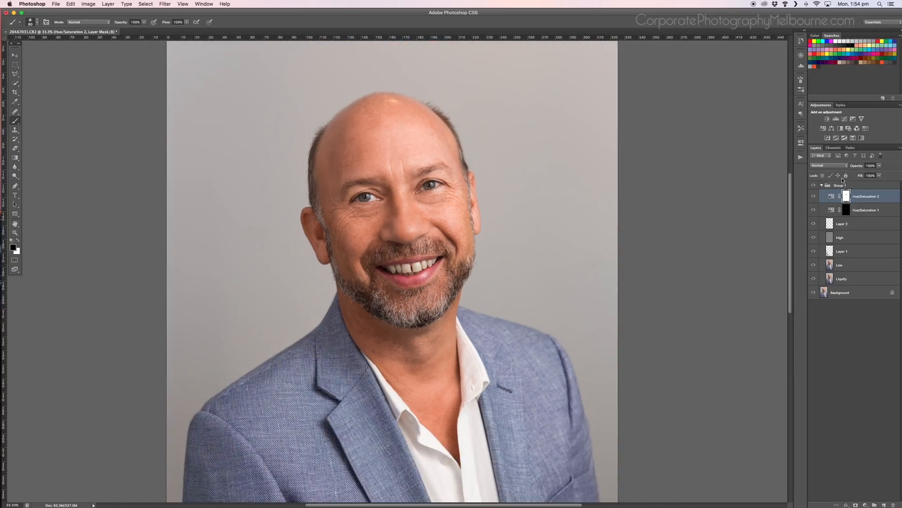
Reopen the Hue/Saturation 2 settings and fine-tune the hue of the Reds range
click(831, 196)
double_click(832, 196)
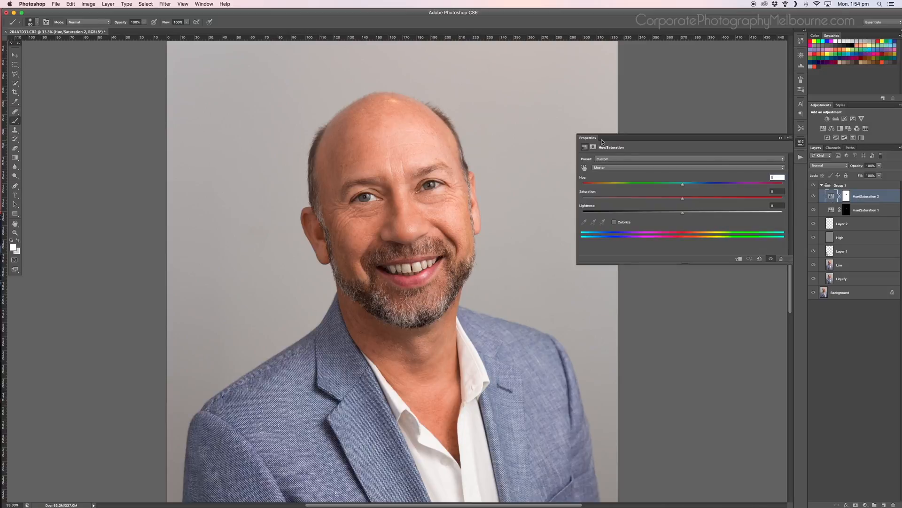
click(642, 167)
click(640, 173)
drag(736, 184, 674, 184)
drag(698, 187, 697, 187)
Compare the full portrait with and without the adjusted Hue/Saturation 2 layer, and collapse its properties
key(super+minus)
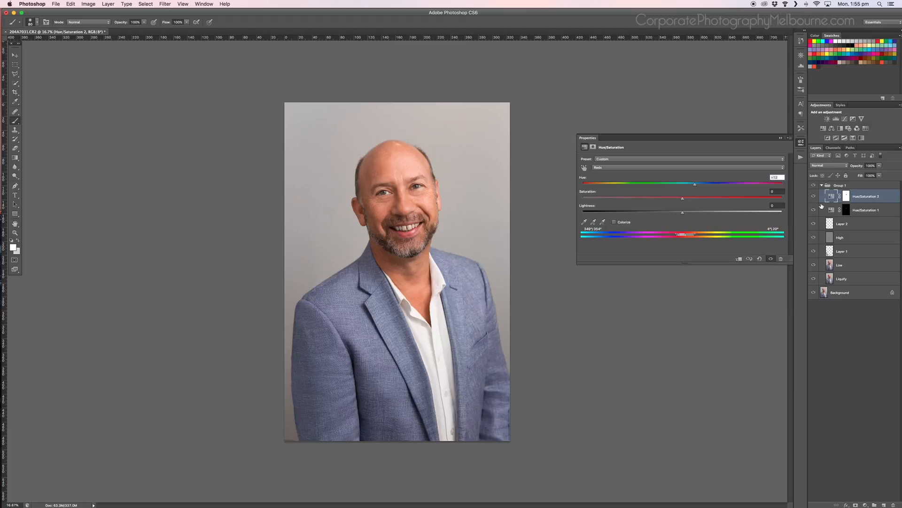
mouse_move(814, 196)
mouse_down()
mouse_move(816, 254)
mouse_move(814, 213)
mouse_up()
click(814, 266)
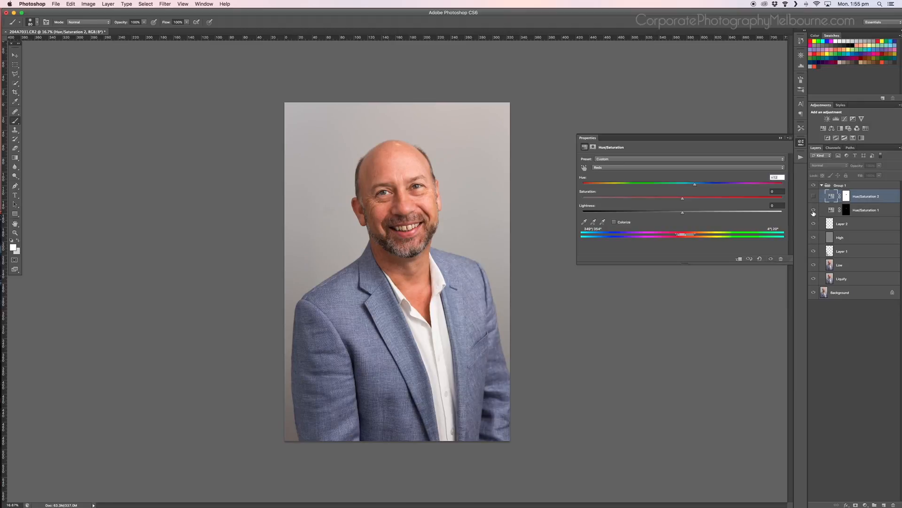
click(813, 197)
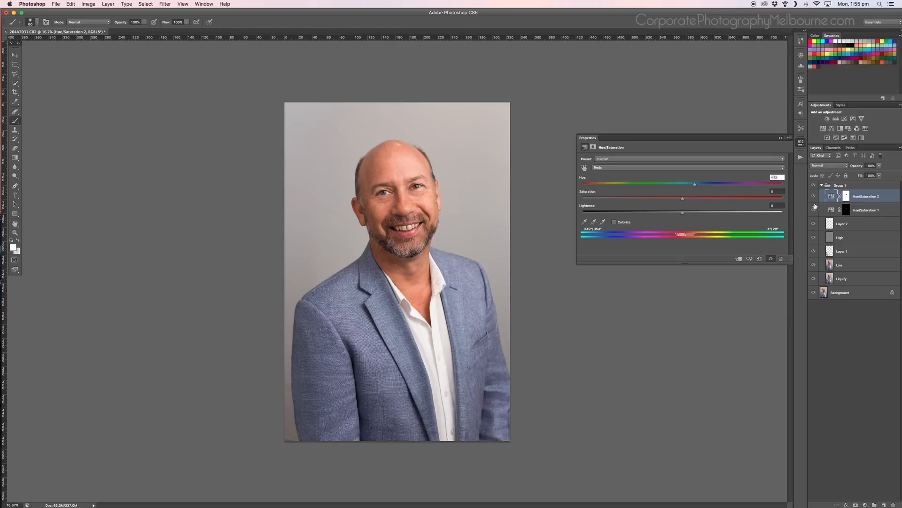
click(798, 143)
Clean up the specks on the upper teeth with the Healing Brush on the High layer
key(super+1)
key(super+equal)
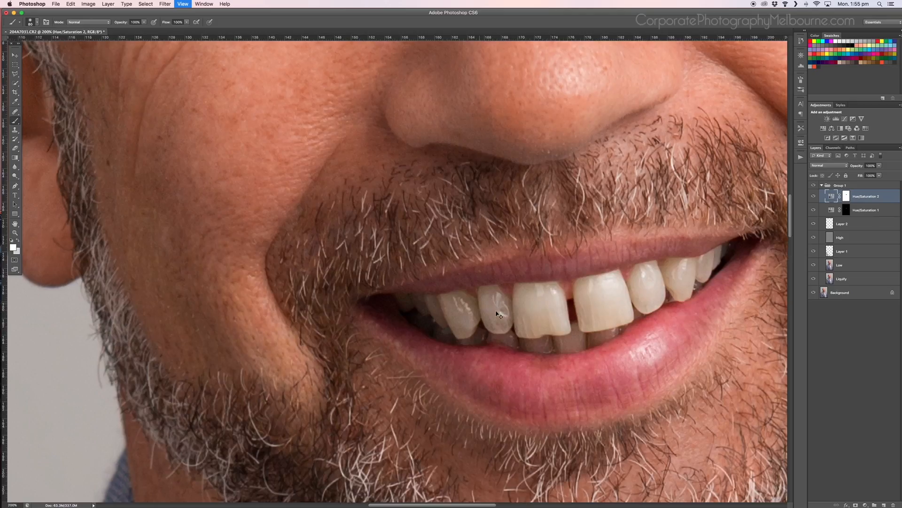
drag(527, 343, 463, 306)
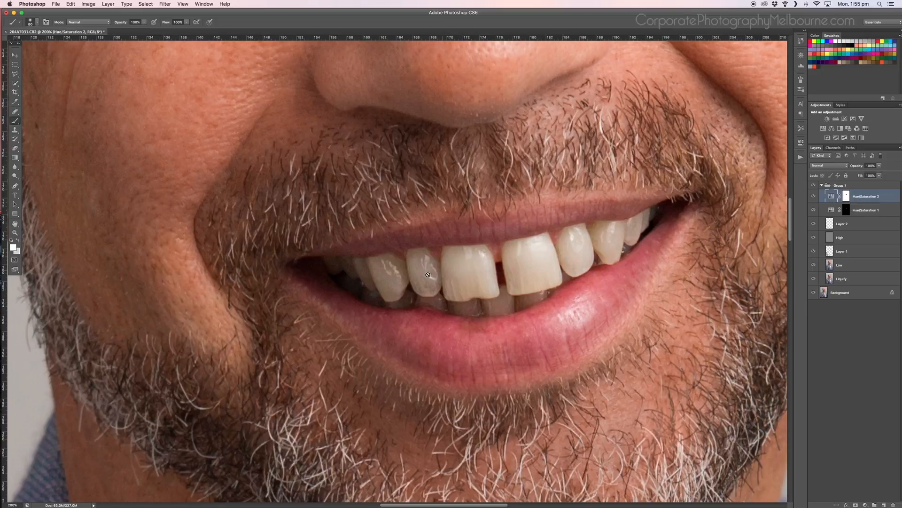
click(849, 238)
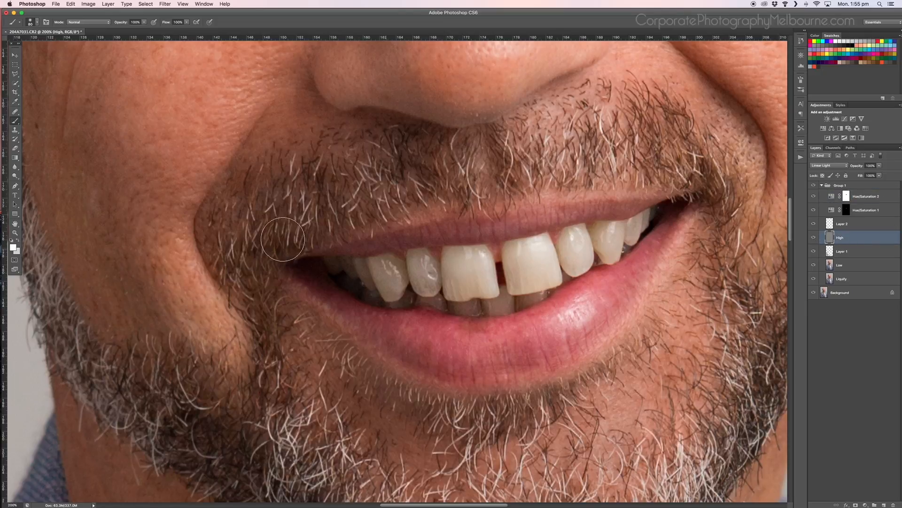
click(17, 115)
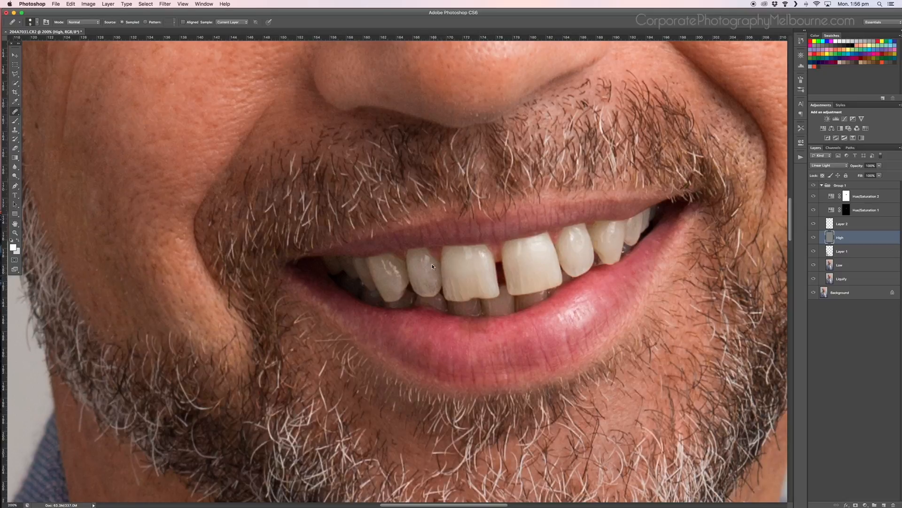
key(super+0)
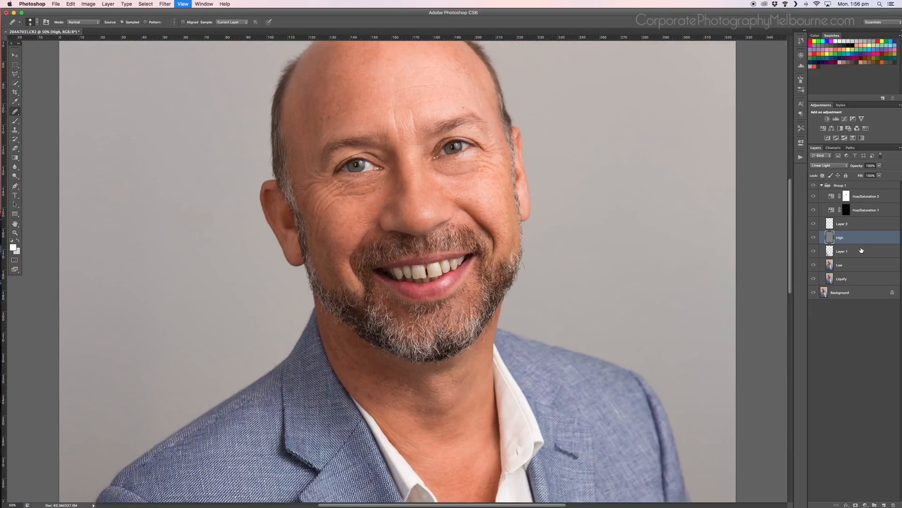
key(super+minus)
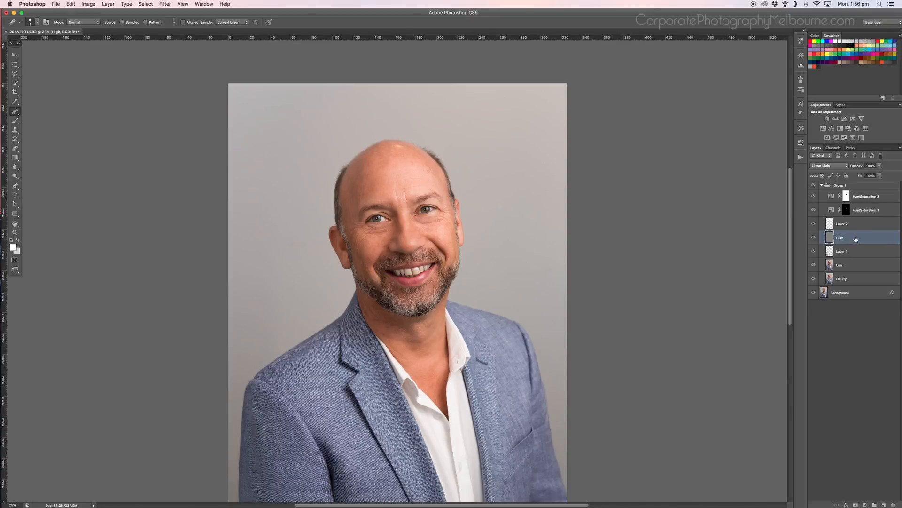
Remove the small blemishes on the neck below the beard with a smaller content-aware Spot Healing Brush on the High layer
right_click(15, 113)
click(43, 113)
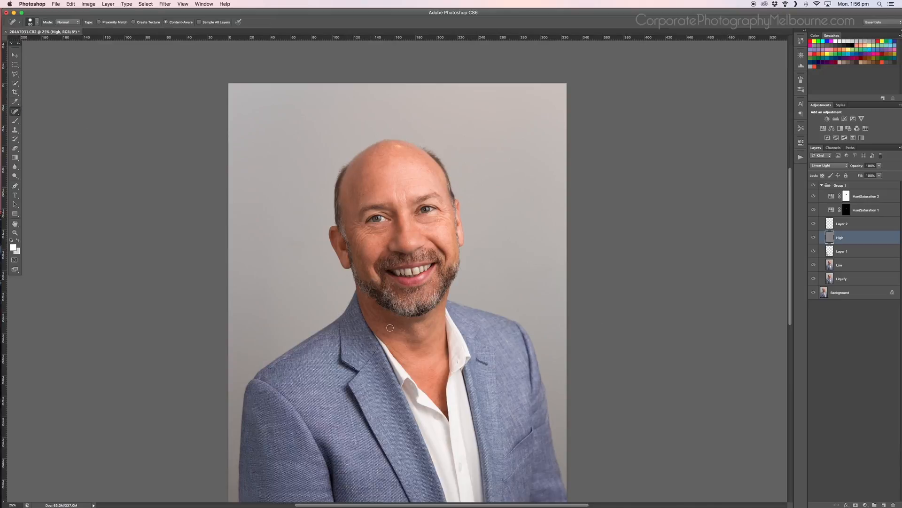
key(super+plus)
key(super+plus)
key(super+plus)
key(super+plus)
drag(426, 432, 429, 233)
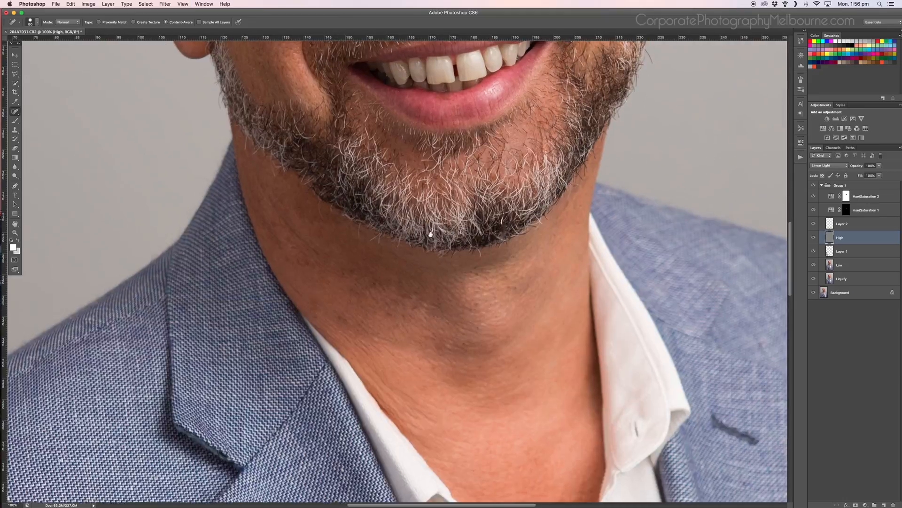
key(bracketleft)
key(bracketleft)
key(bracketleft)
key(bracketleft)
drag(350, 293, 367, 288)
click(442, 318)
click(413, 284)
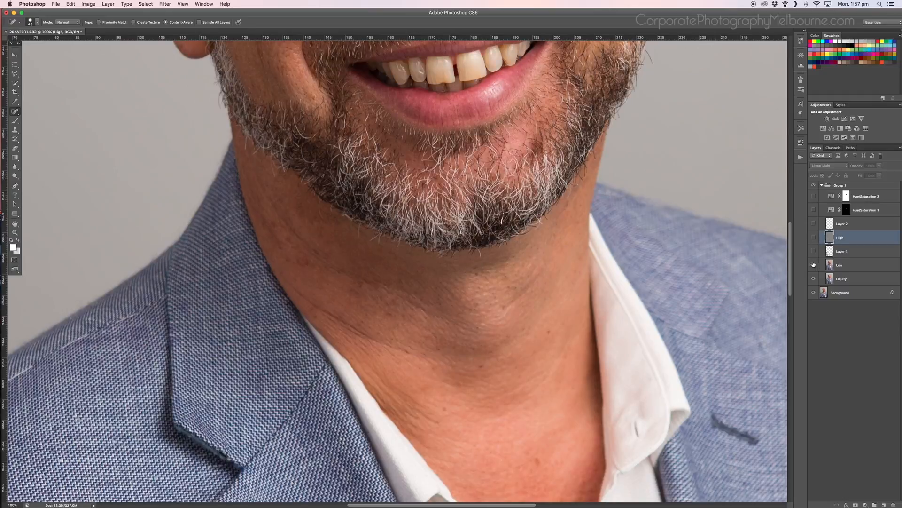
Examine the retouched portrait as a whole, and the beard, neck and collar up close
key(super+minus)
key(super+minus)
key(super+minus)
key(super+minus)
key(super+minus)
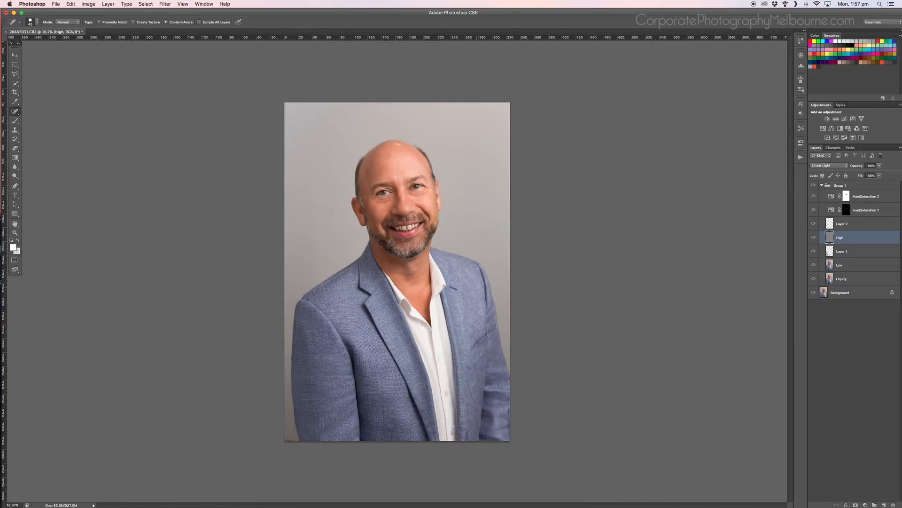
key(super+plus)
key(super+plus)
key(super+plus)
key(super+plus)
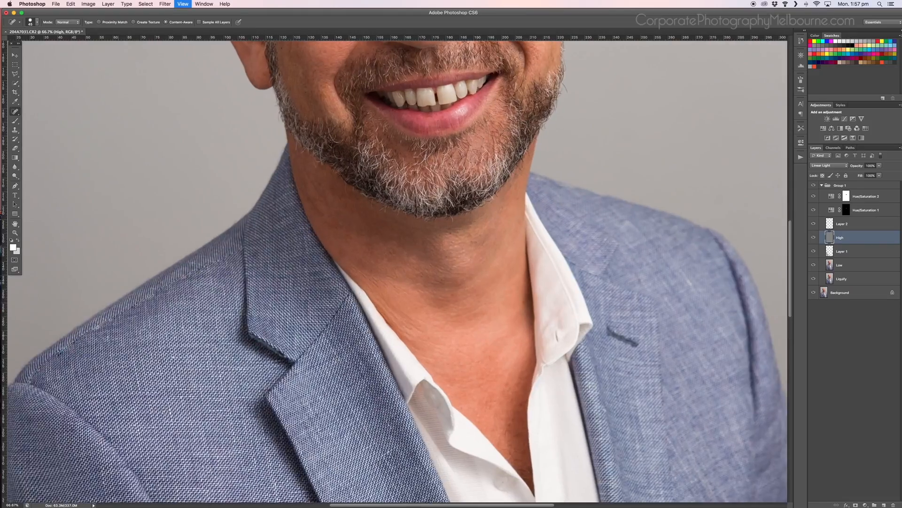
Set up the Clone Stamp to sample only the current layer at 100% opacity for the jacket shoulder
scroll(271, 316, left, 5)
scroll(271, 316, down, 2)
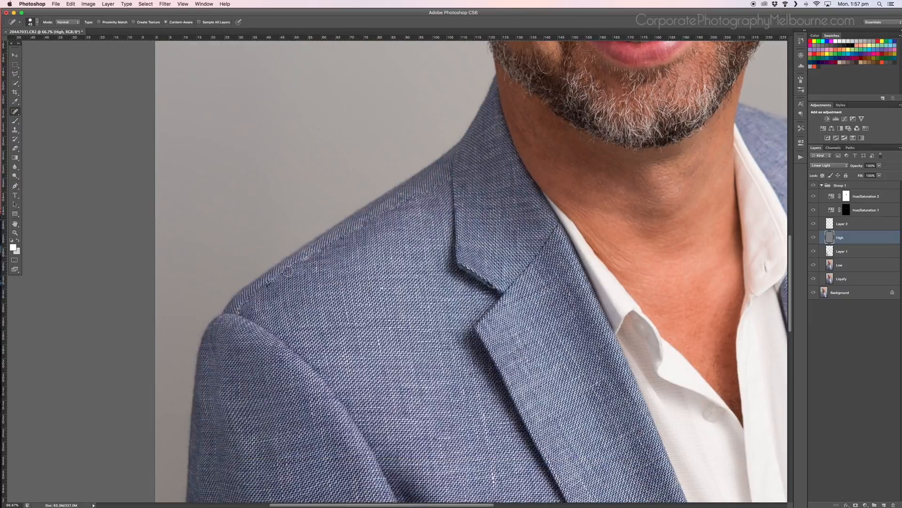
key(super+plus)
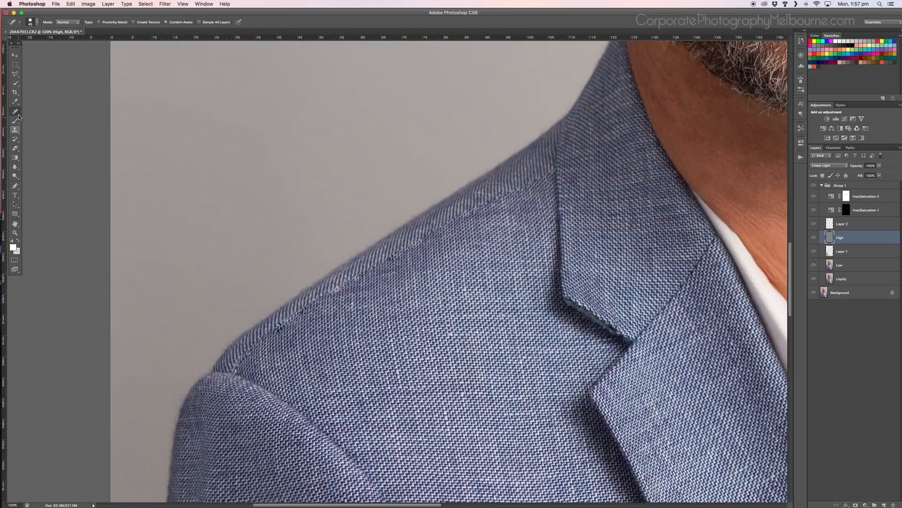
click(16, 111)
drag(15, 113, 45, 114)
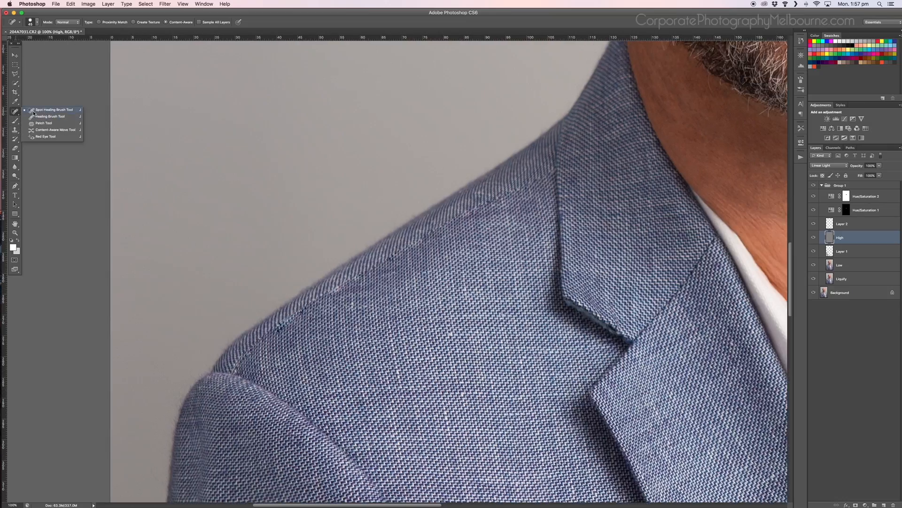
click(33, 112)
click(15, 130)
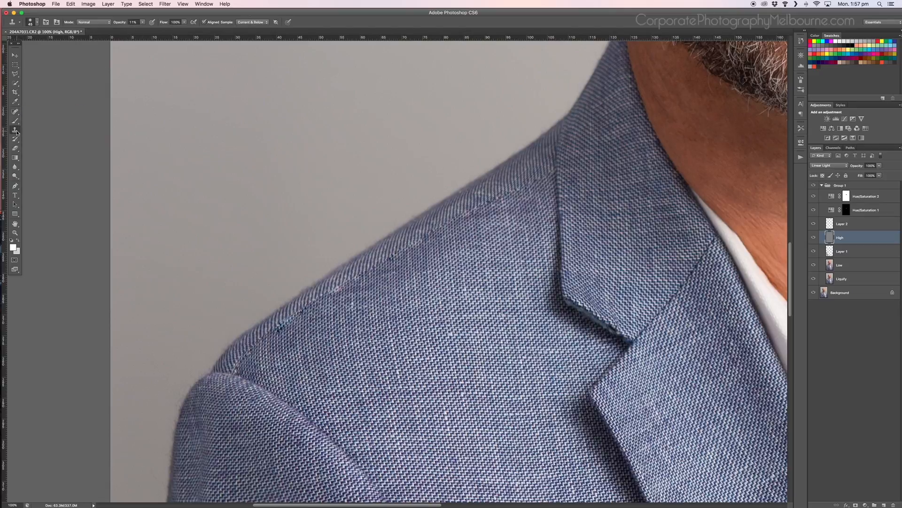
click(261, 22)
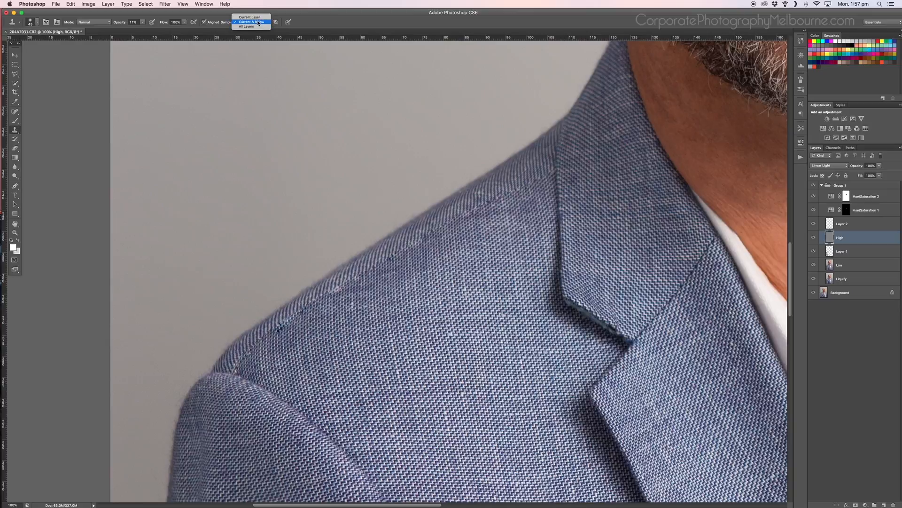
click(256, 15)
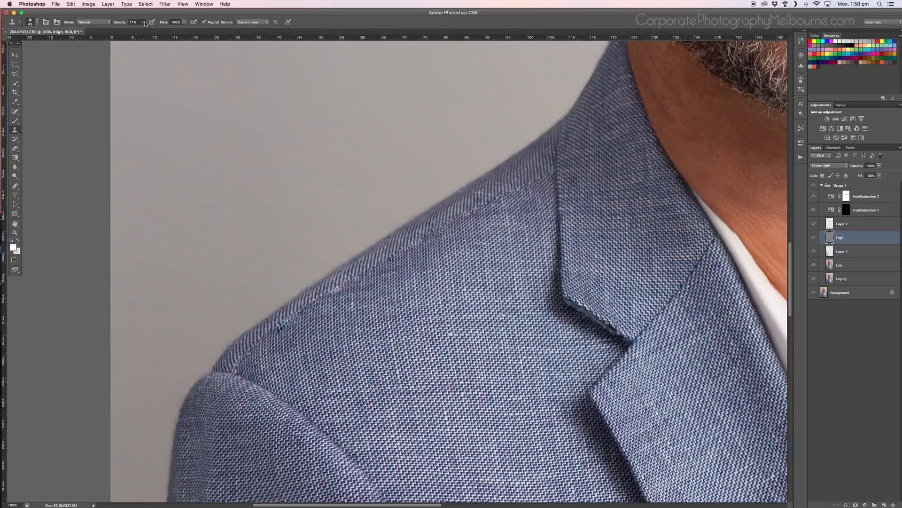
drag(143, 22, 172, 30)
Clone clean fabric texture over the flaws along the jacket's shoulder seam on the High layer
key(super+equal)
drag(260, 373, 362, 305)
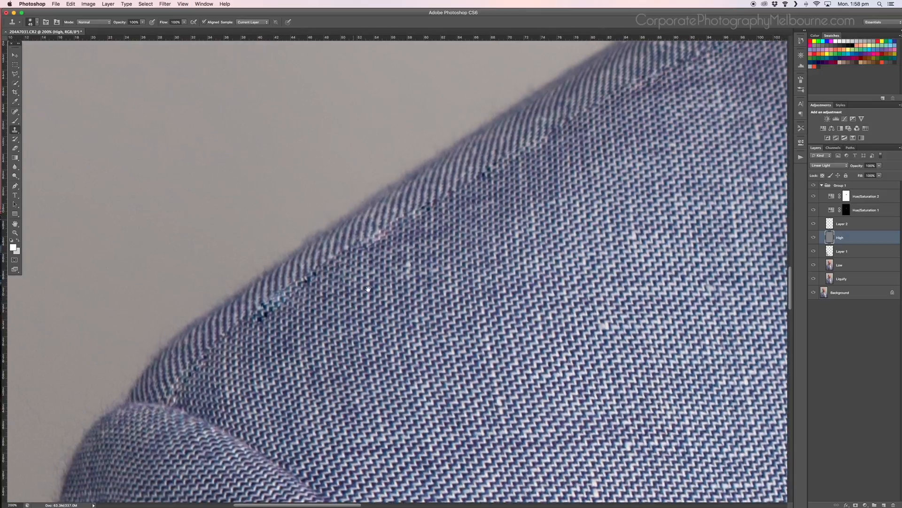
key(bracketleft)
click(362, 240)
key(super+z)
alt+click(335, 264)
key(bracketright)
drag(304, 283, 318, 273)
key(super+minus)
key(bracketright)
key(bracketright)
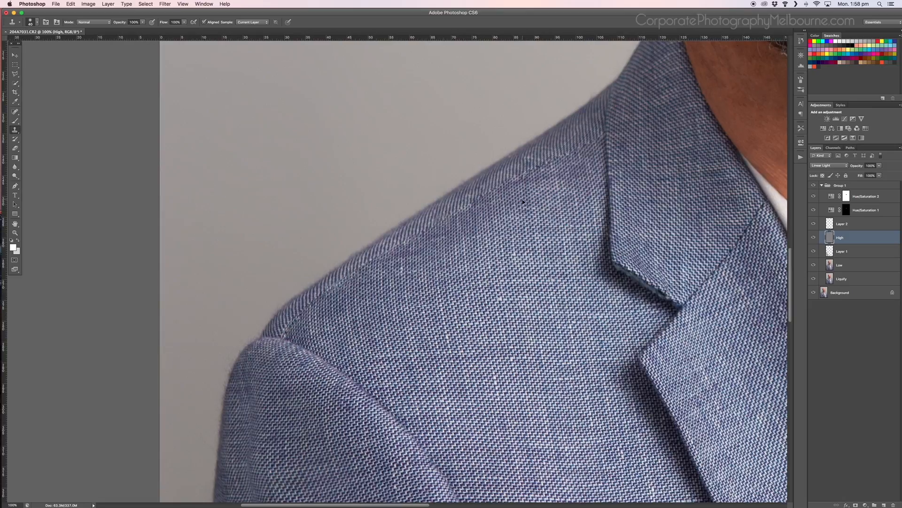
Examine both eyes and the surrounding skin up close, reducing the Clone Stamp brush size
key(super+0)
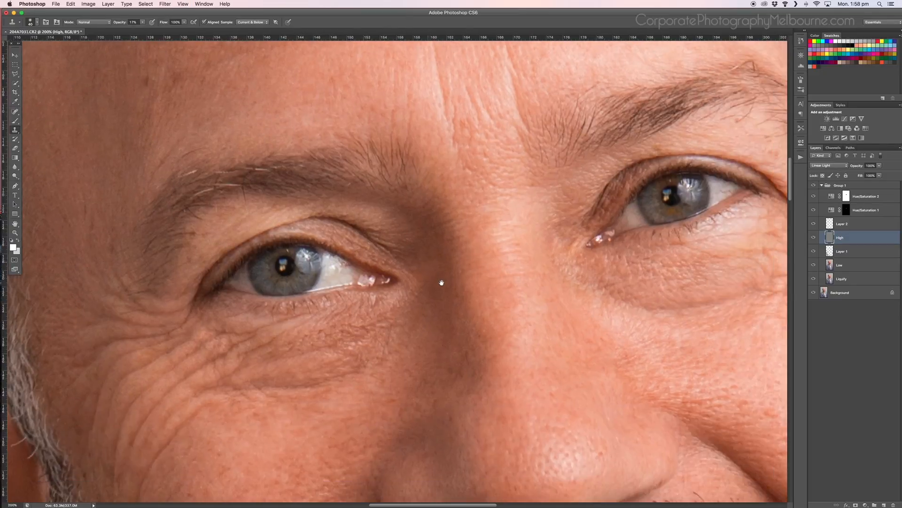
drag(442, 283, 435, 275)
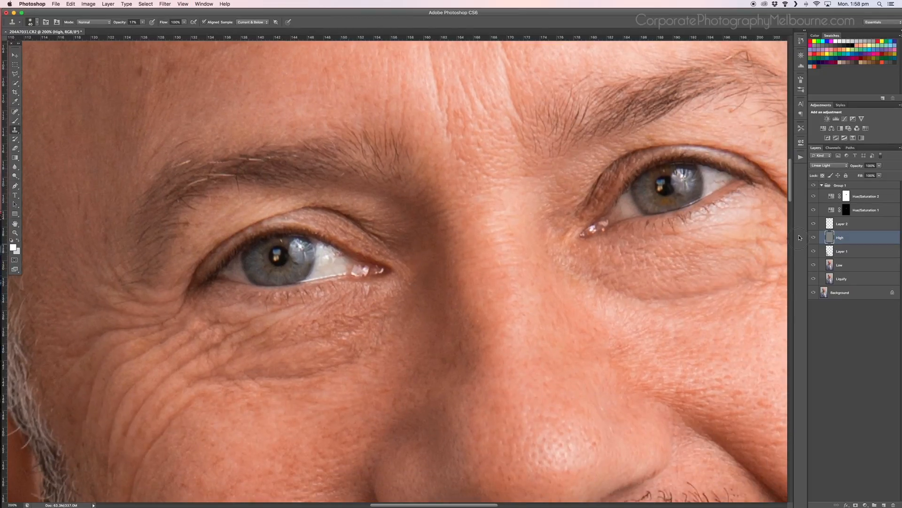
drag(765, 215, 683, 218)
key(bracketleft)
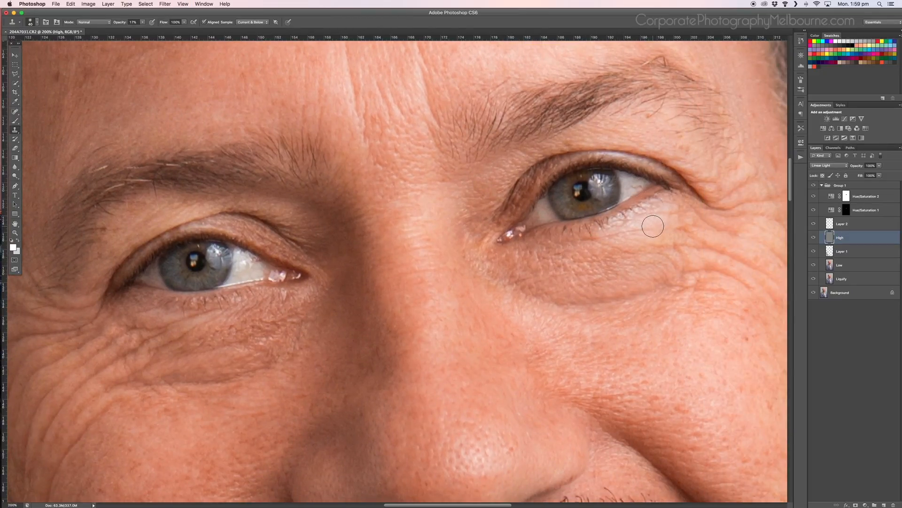
key(bracketleft)
key(bracketleft)
key(bracketleft)
key(bracketleft)
key(bracketleft)
key(super+minus)
key(super+minus)
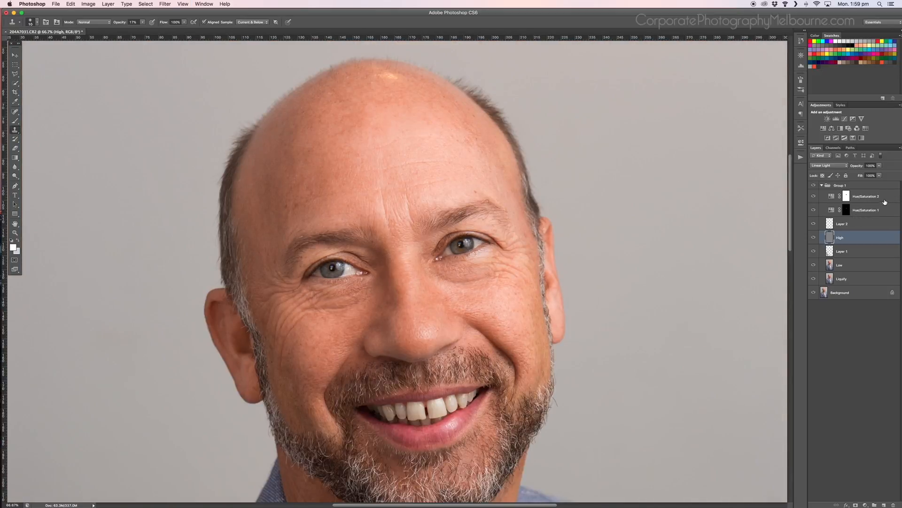
Stamp all visible layers into a new merged layer above Hue/Saturation 2
click(885, 197)
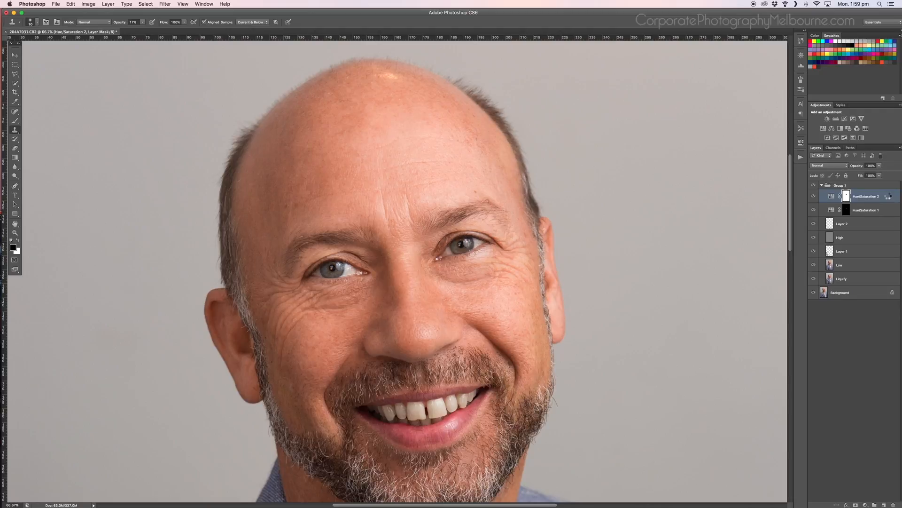
key(super+alt+shift+e)
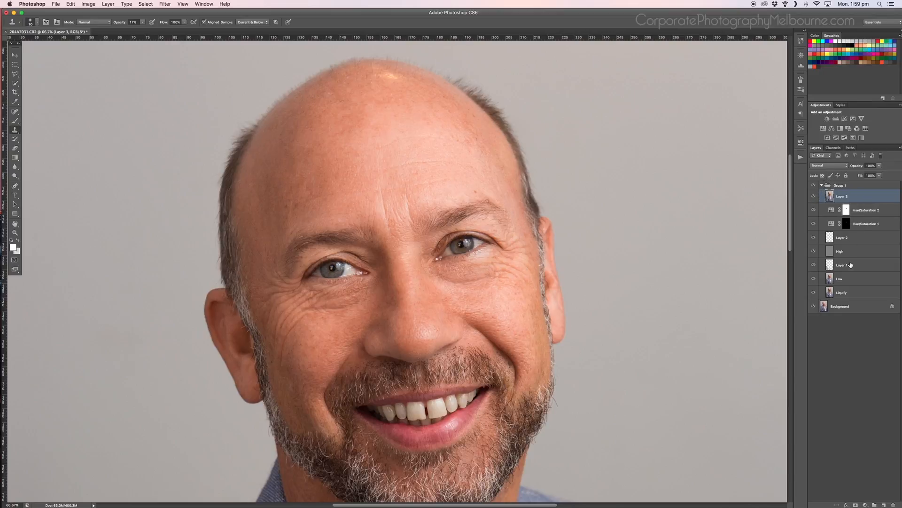
key(super+minus)
key(super+minus)
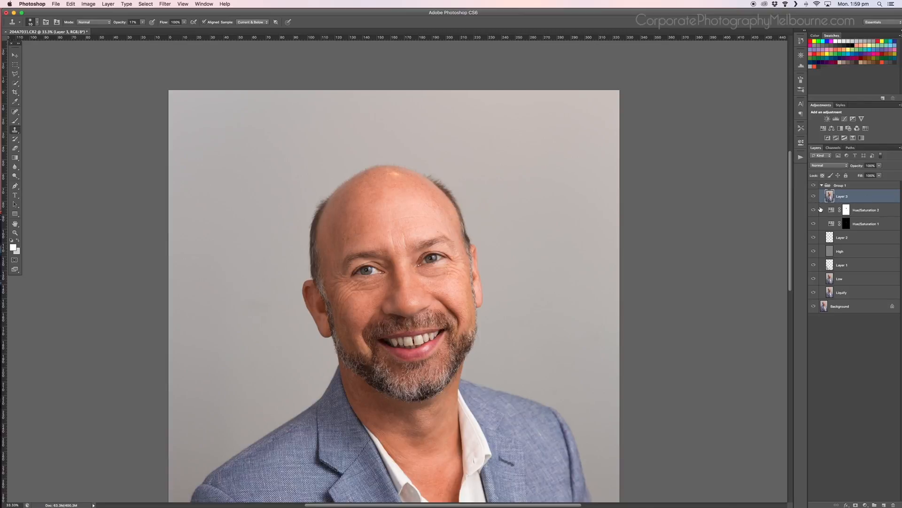
Switch to the Healing Brush with sampled source for close-up work on the merged layer
key(super+plus)
key(super+plus)
key(super+plus)
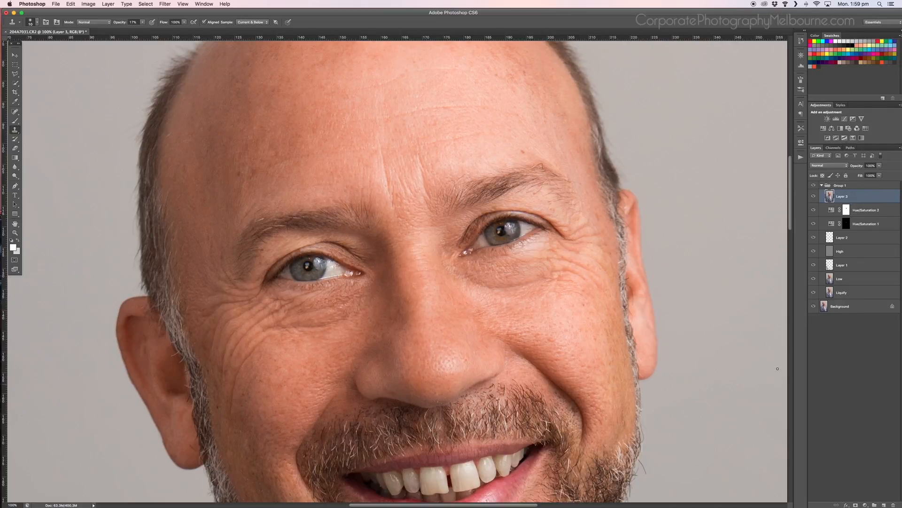
key(super+equal)
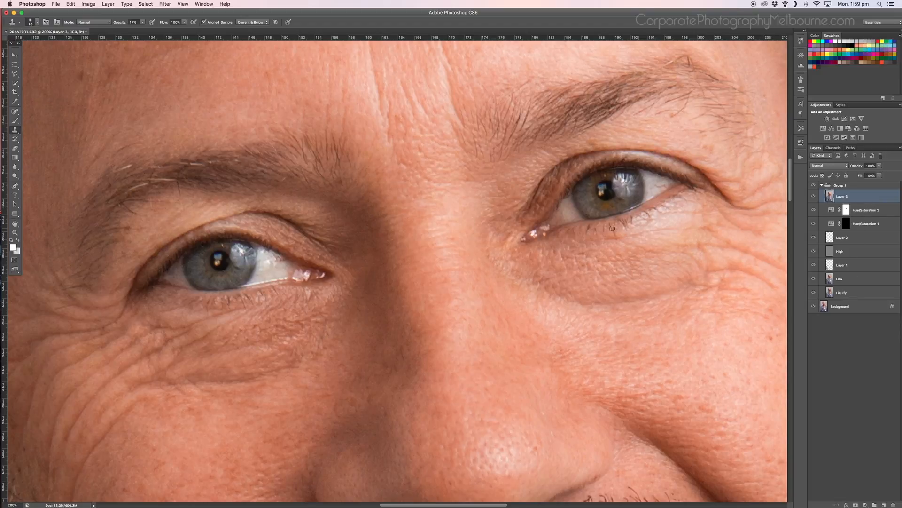
scroll(612, 228, right, 5)
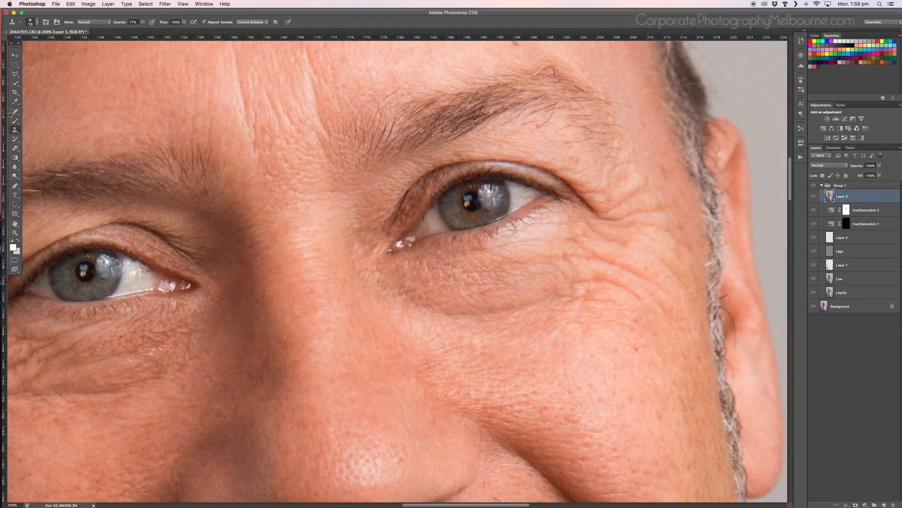
click(15, 113)
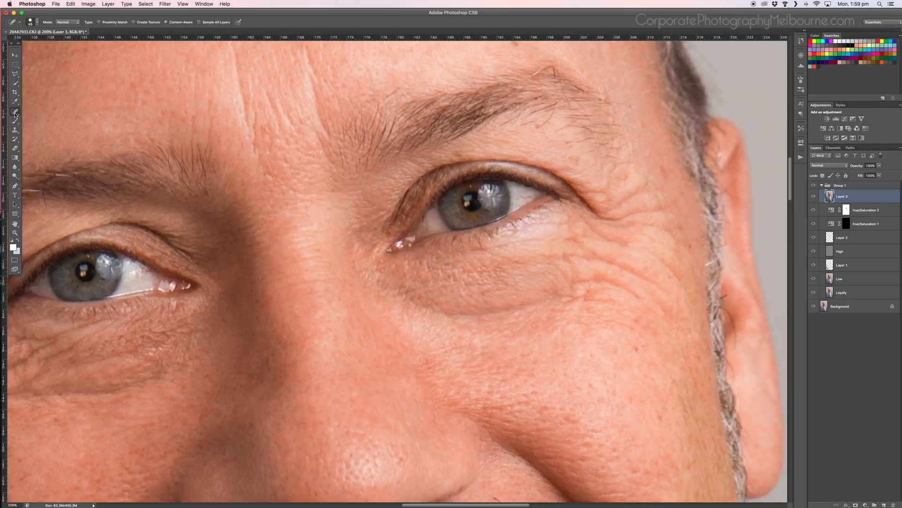
right_click(15, 114)
click(42, 117)
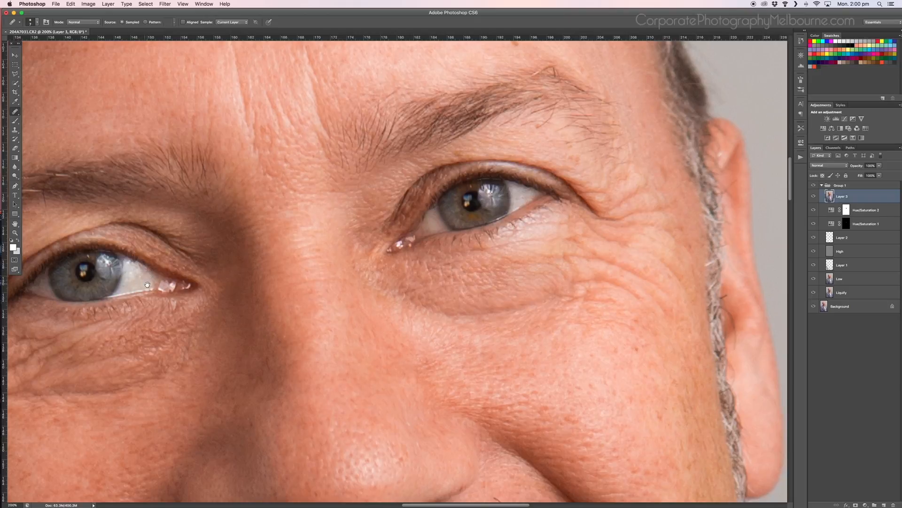
Remove the stray hair beside the beard on the merged layer, sampling clean background next to it with the Healing Brush
scroll(434, 377, left, 2)
key(super+minus)
key(super+minus)
key(super+minus)
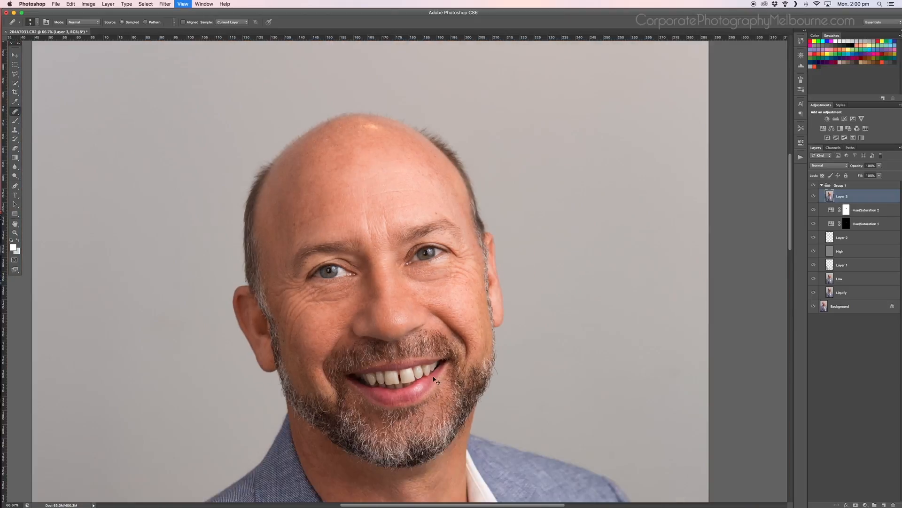
key(super+minus)
key(super+plus)
key(super+plus)
key(super+plus)
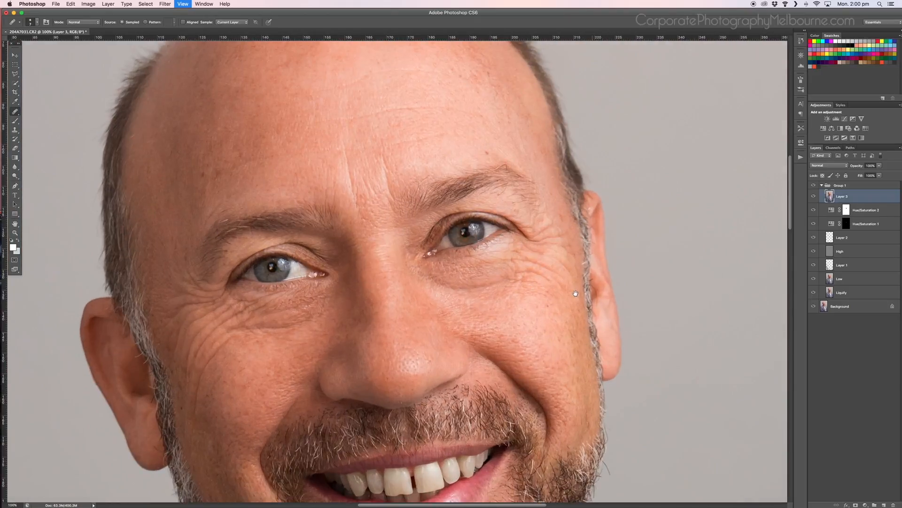
drag(627, 403, 532, 203)
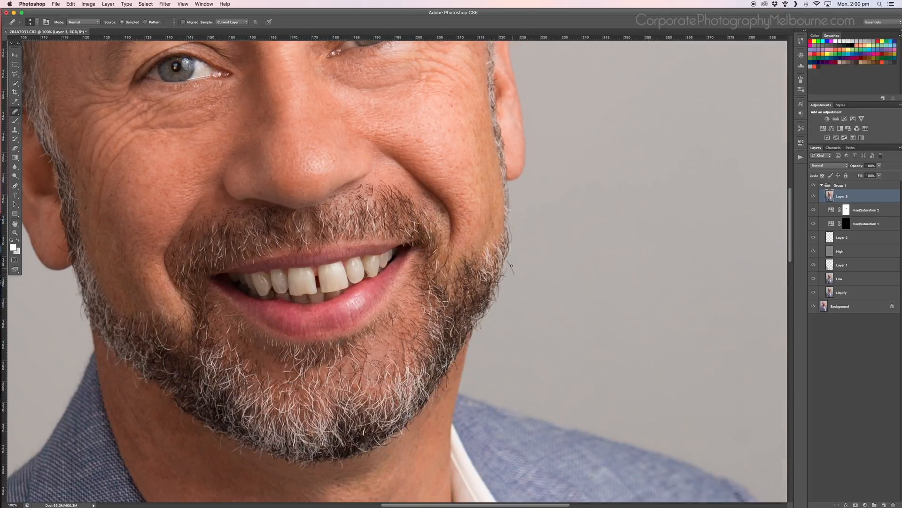
key(super+plus)
drag(553, 340, 426, 275)
alt+click(430, 225)
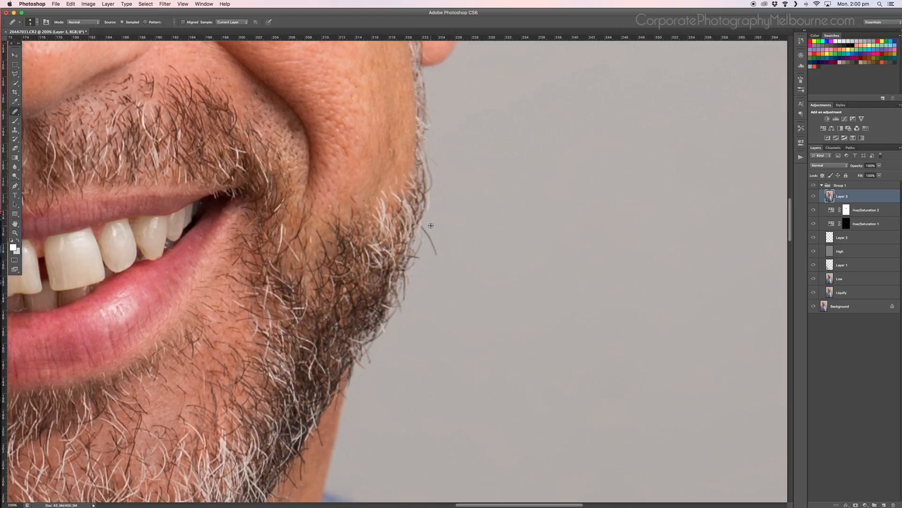
drag(424, 230, 436, 248)
Examine the whole portrait, and the lower jacket, sleeves and shirt up close
key(super+minus)
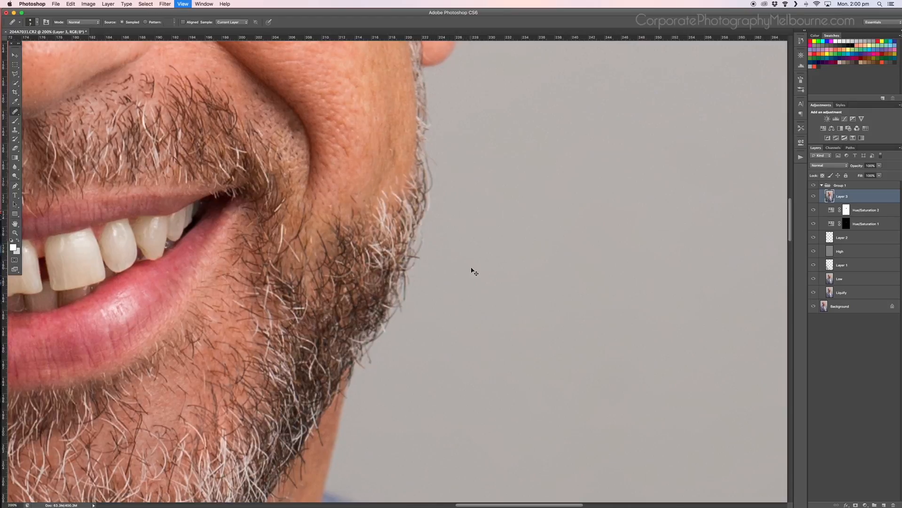
key(super+minus)
key(super+minus)
key(super+minus)
key(super+minus)
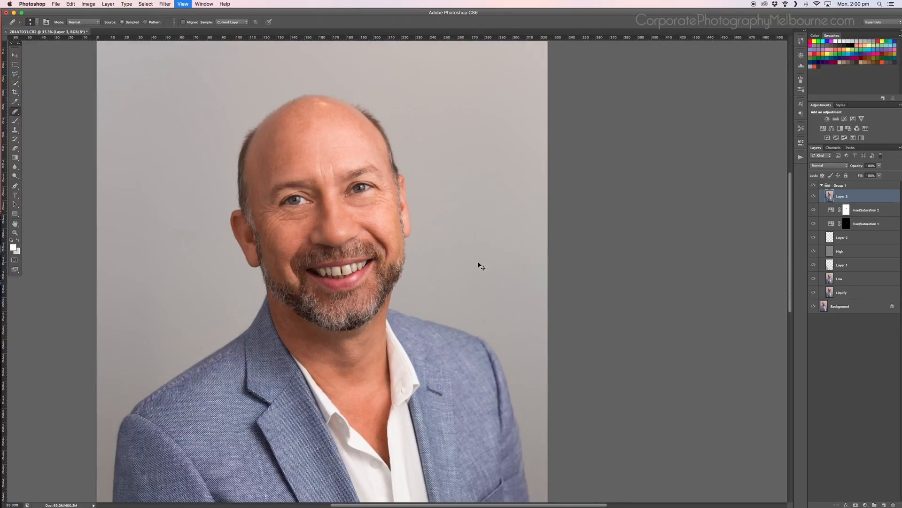
key(super+plus)
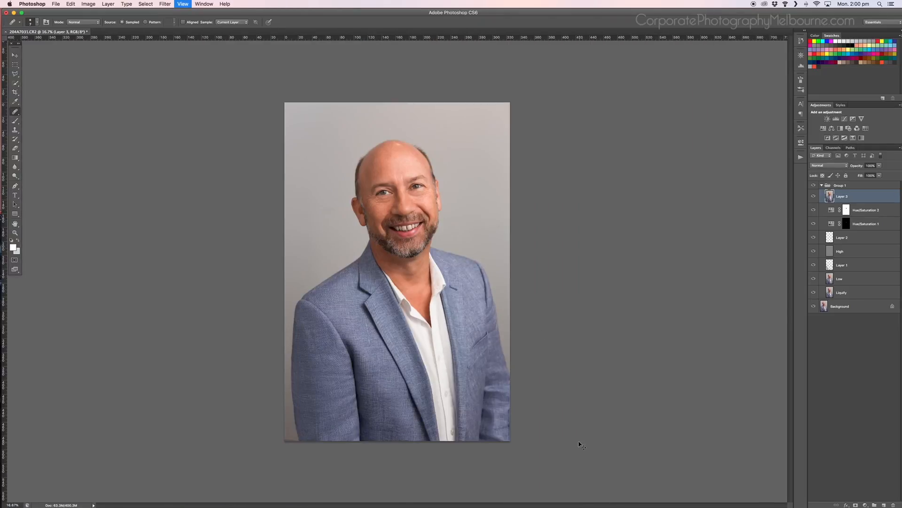
key(super+plus)
drag(560, 431, 483, 151)
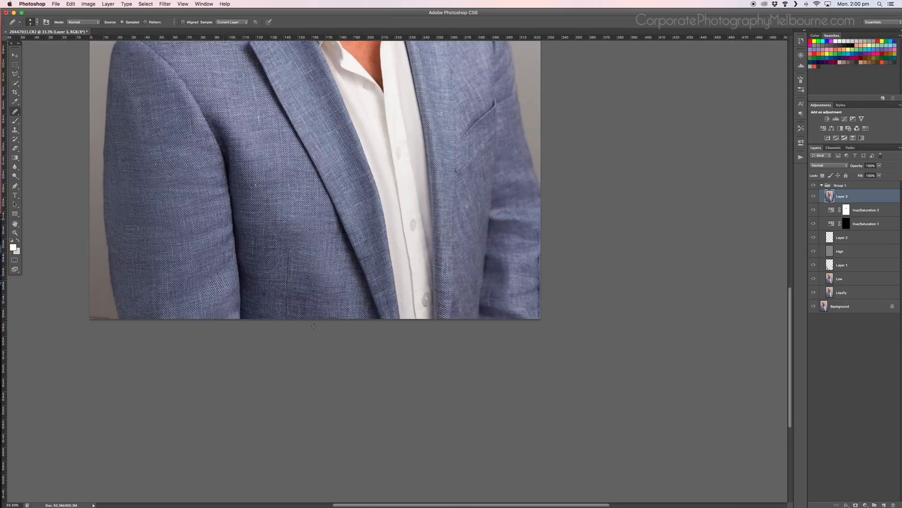
key(super+plus)
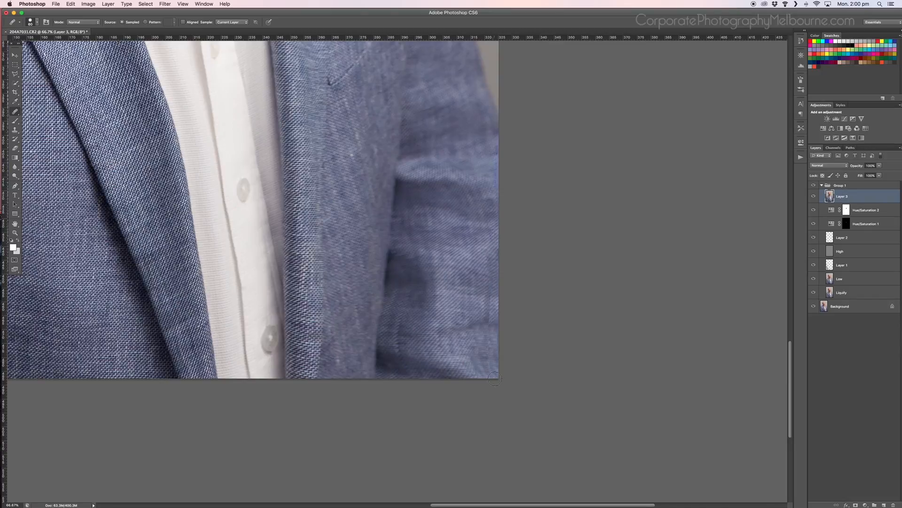
key(super+minus)
key(super+minus)
key(super+minus)
key(super+plus)
key(super+plus)
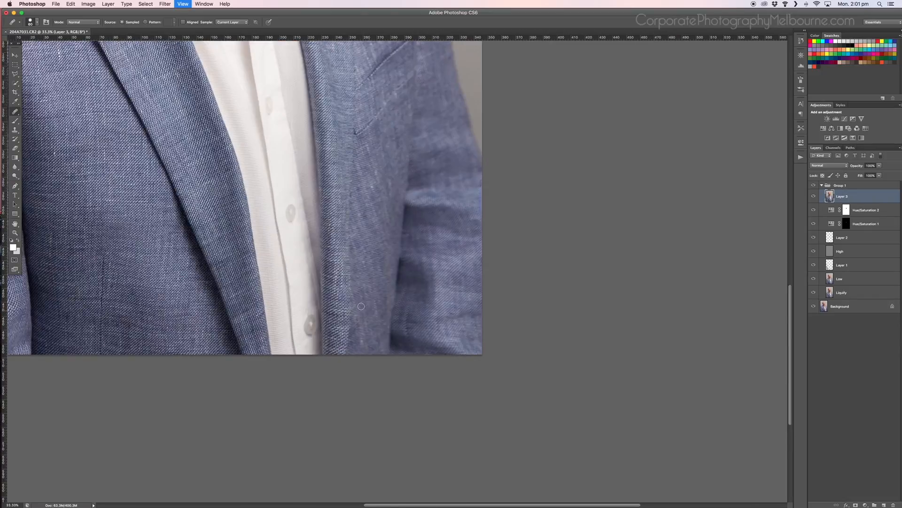
key(super+minus)
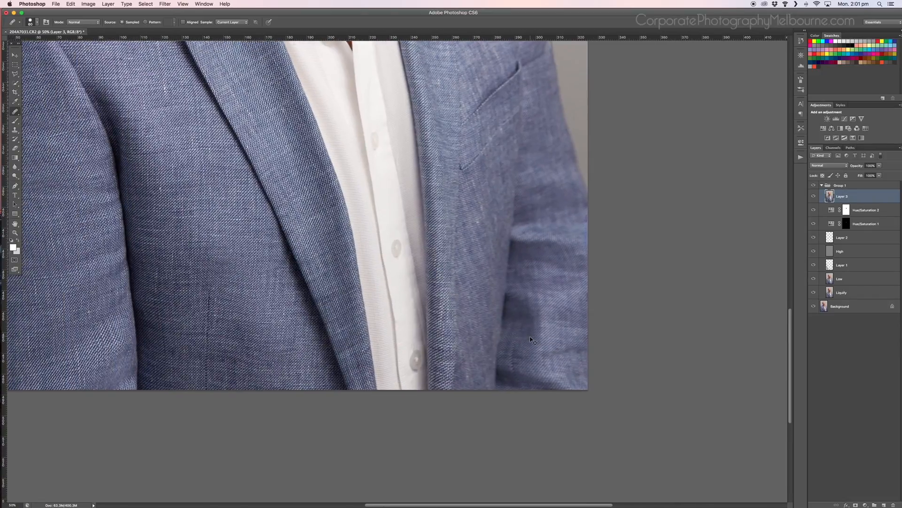
key(super+minus)
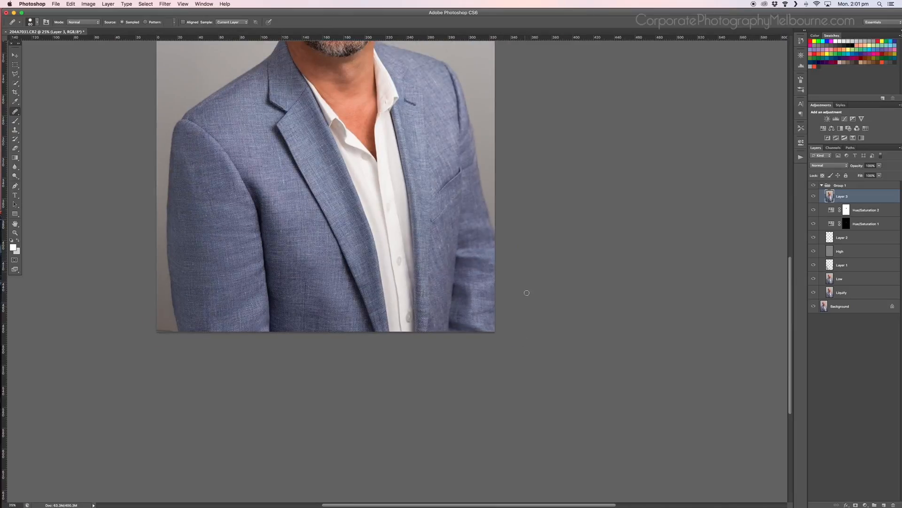
Apply a slight Liquify warp with a 400-size brush beside the jacket's lower sleeve edge on the merged layer
click(165, 5)
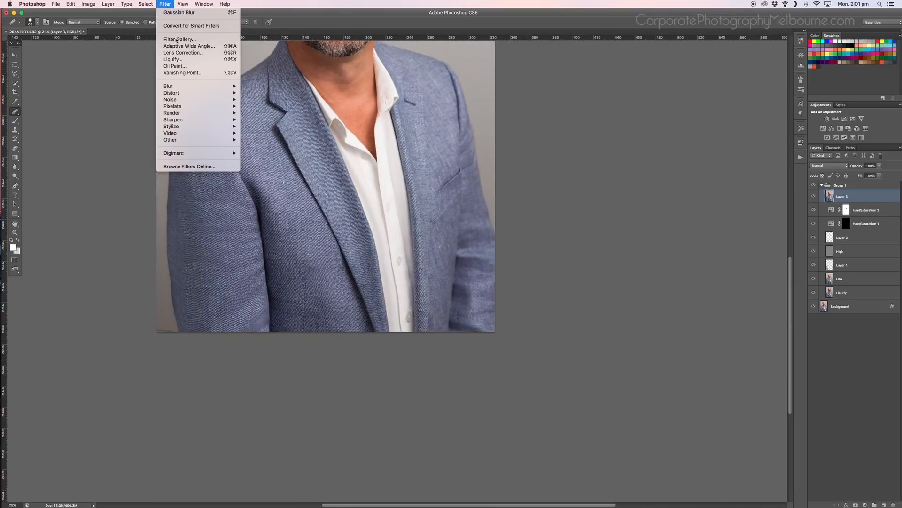
click(191, 58)
key(super+plus)
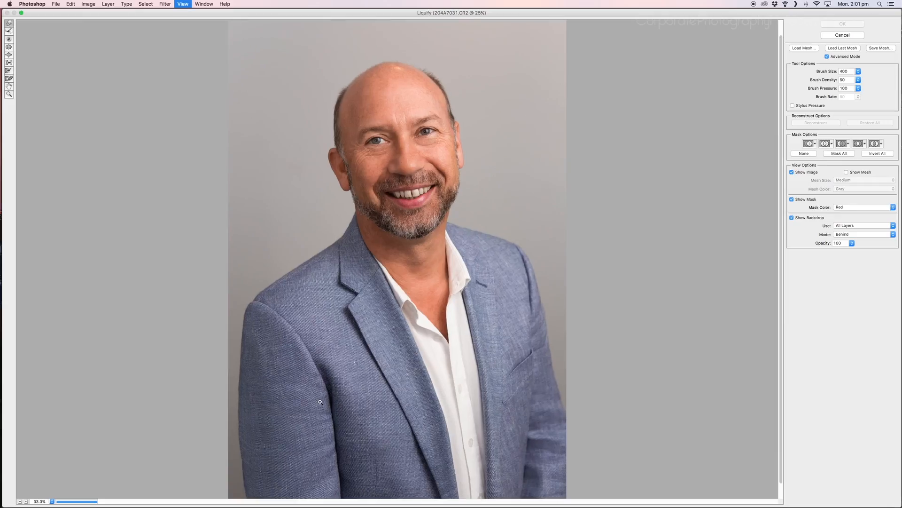
drag(319, 402, 317, 367)
key(super+plus)
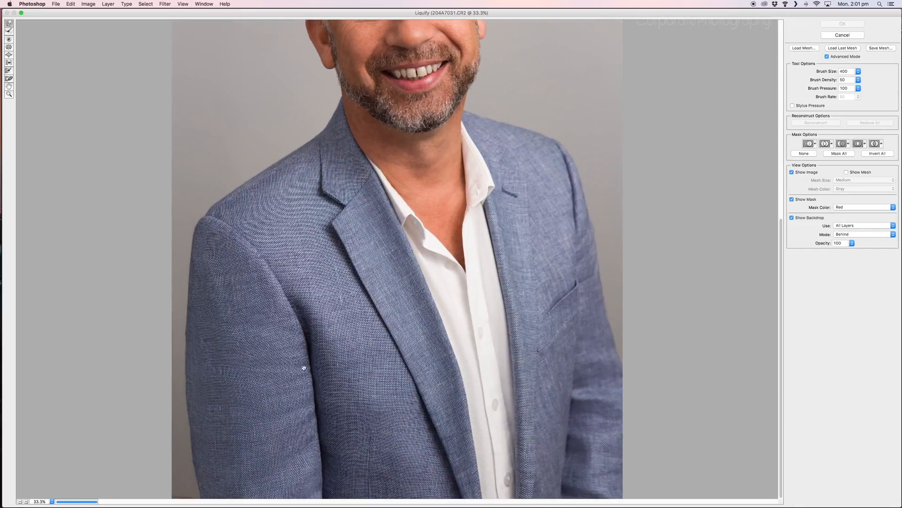
key(super+plus)
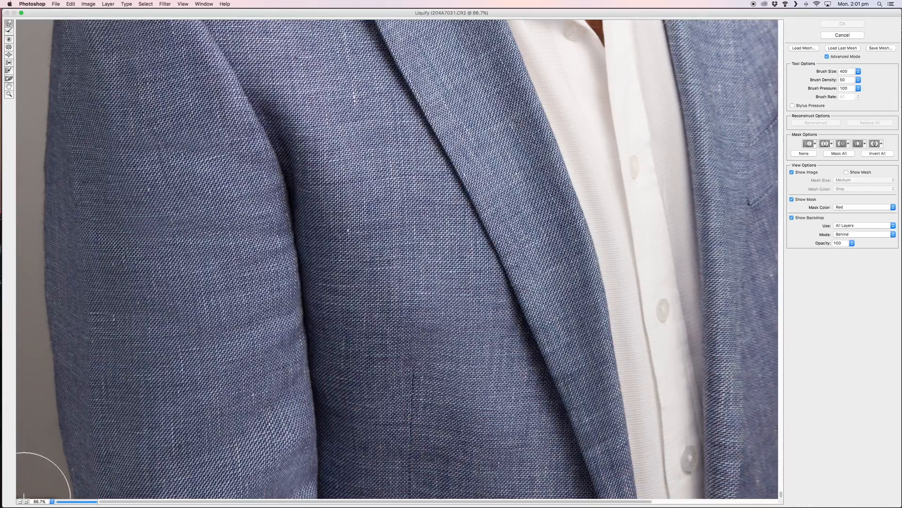
click(23, 496)
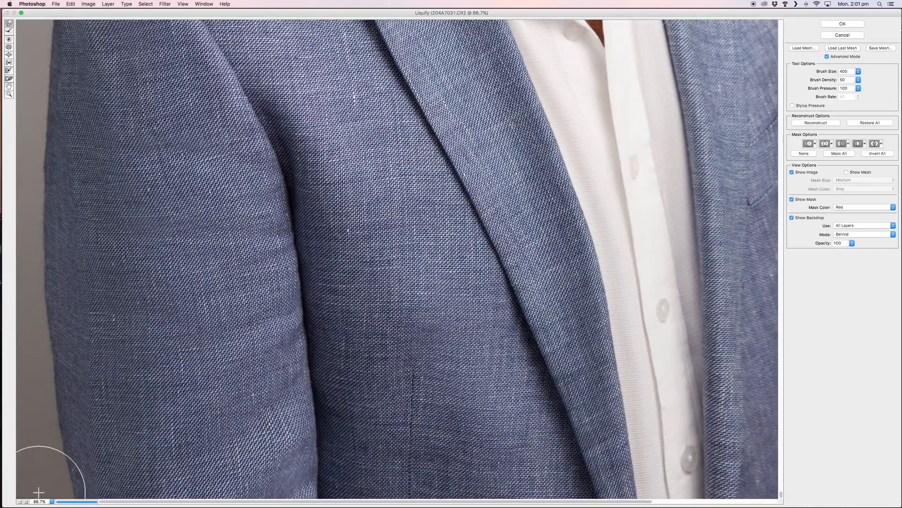
key(super+minus)
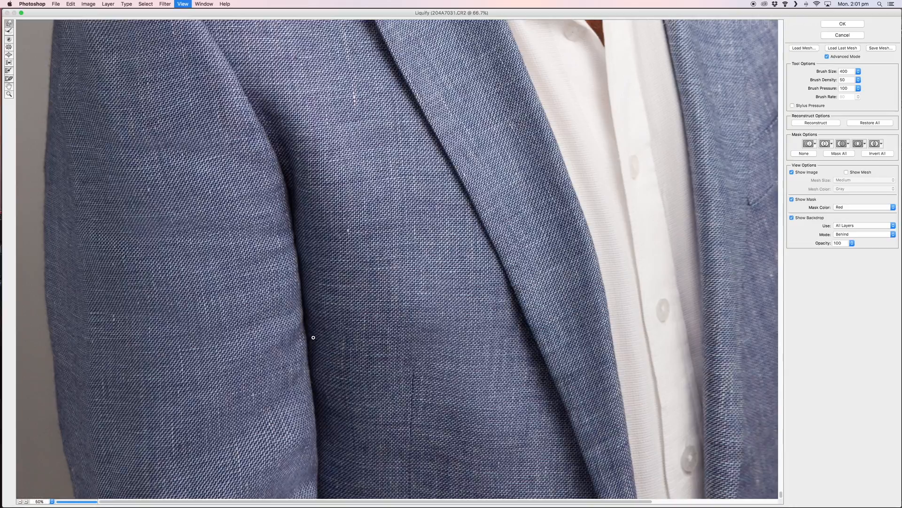
key(super+minus)
key(super+minus)
click(842, 24)
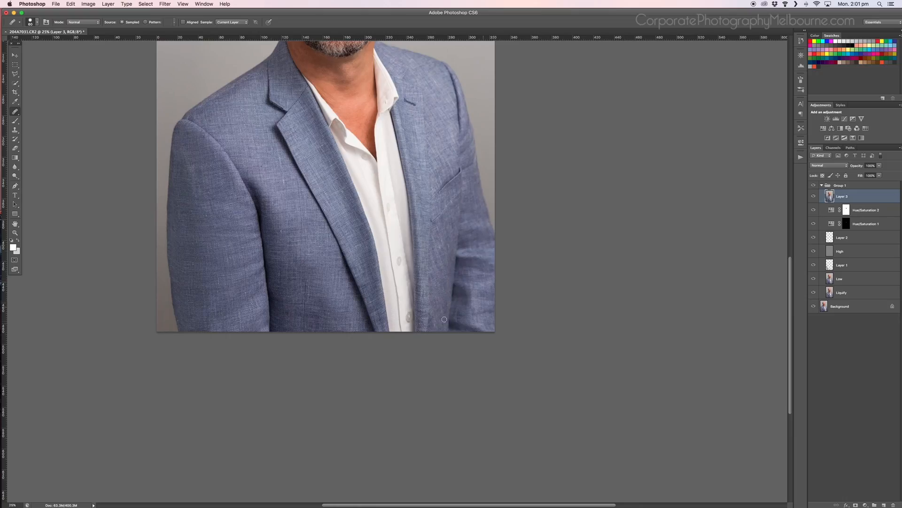
Set the Clone Stamp to sample only the current layer and deselect all layers
key(super+minus)
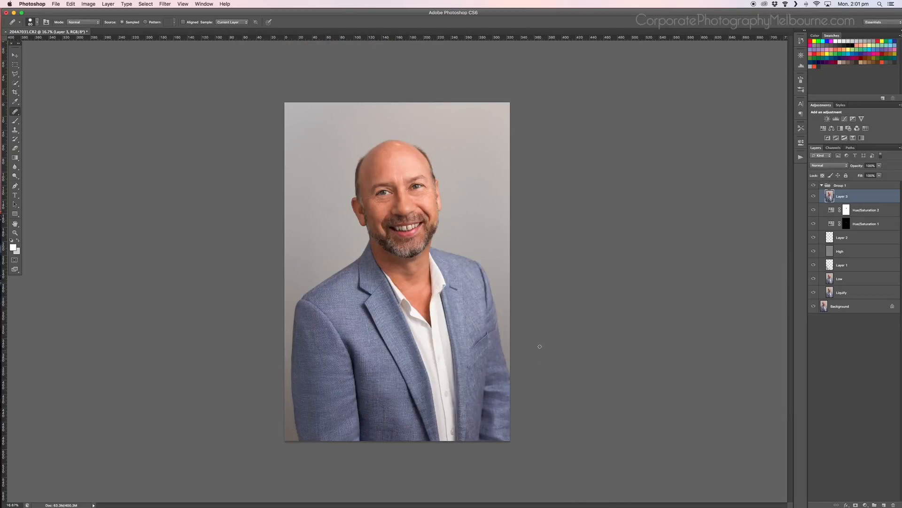
key(super+plus)
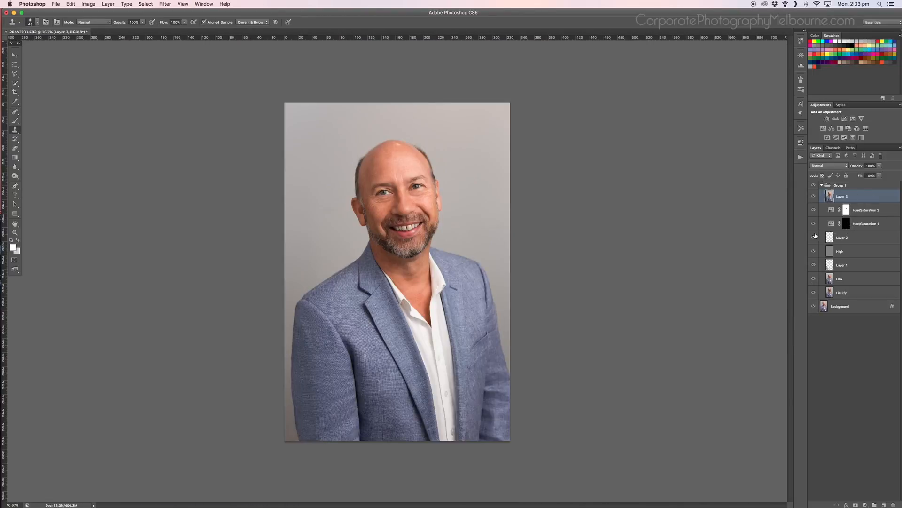
key(super+plus)
key(super+plus)
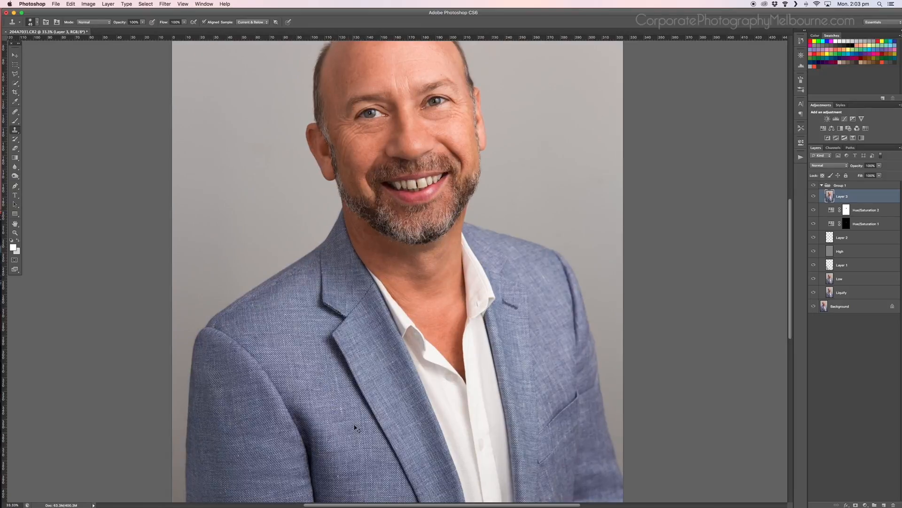
key(super+plus)
drag(348, 447, 439, 275)
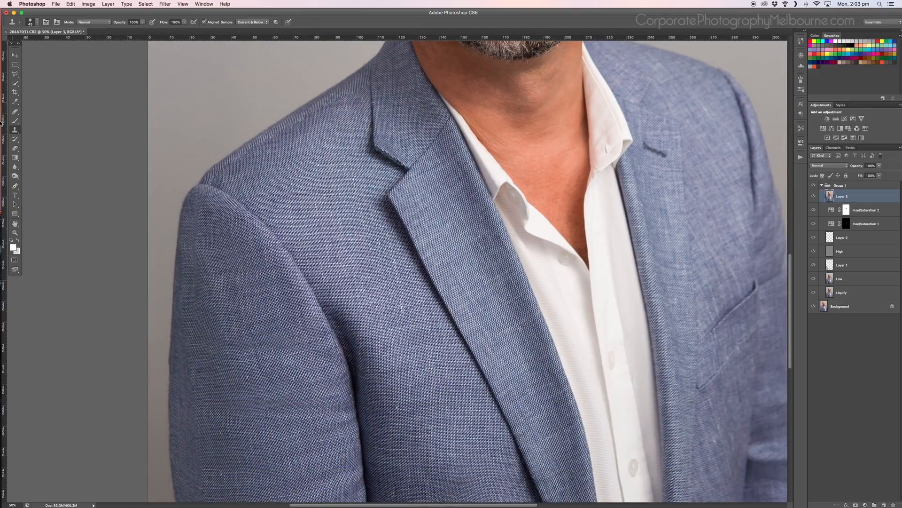
click(252, 22)
click(248, 15)
click(867, 369)
key(super+minus)
key(super+minus)
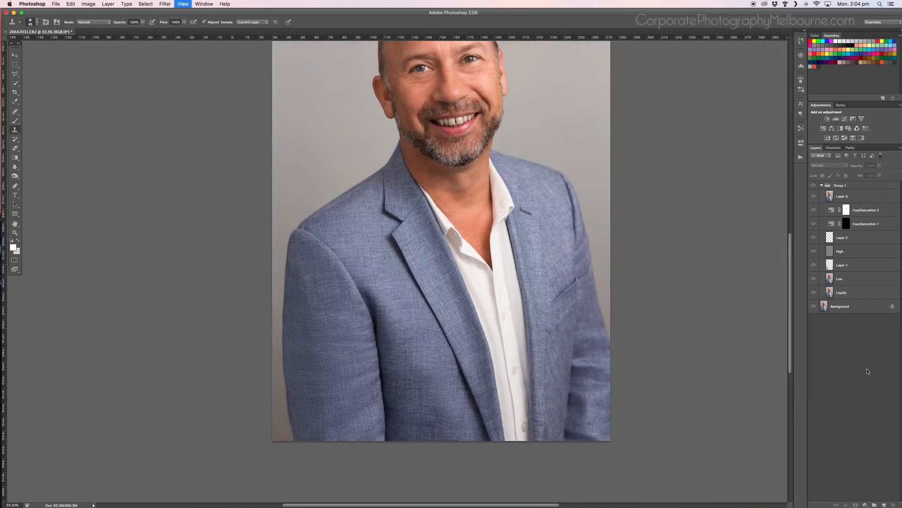
key(super+minus)
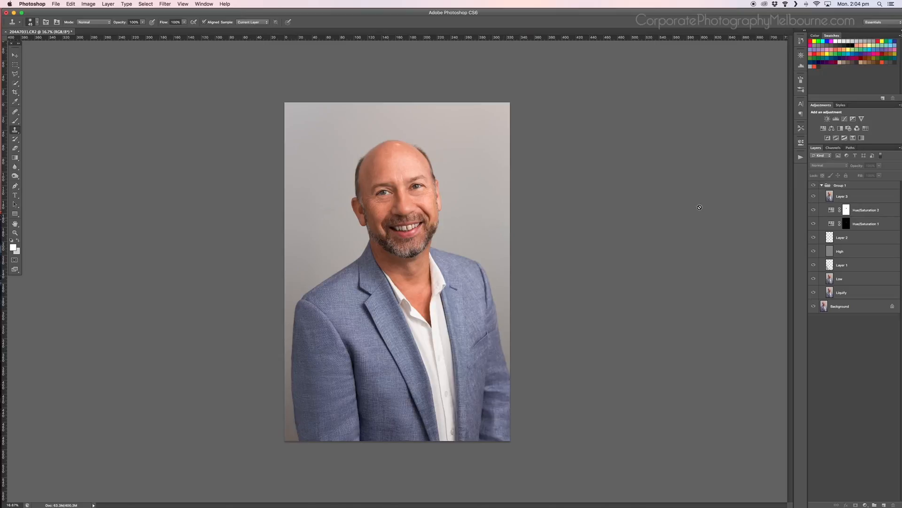
Stamp all visible layers into a new merged layer above Layer 3 and name it Dodge and Burn
click(814, 197)
key(super+equal)
key(super+equal)
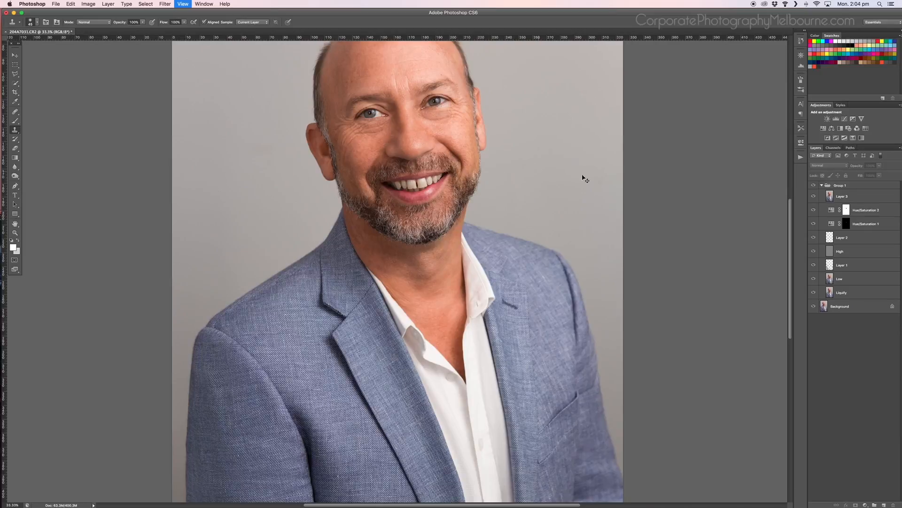
drag(873, 199, 875, 200)
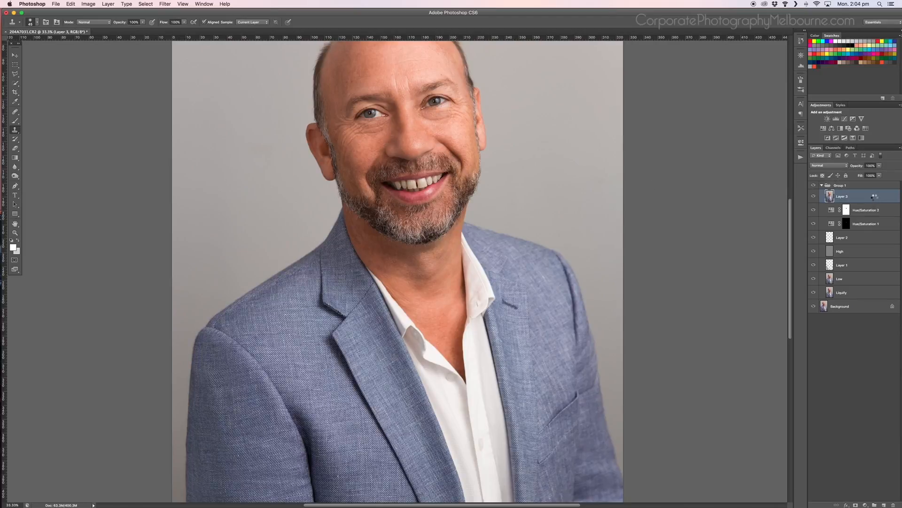
key(super+alt+shift+e)
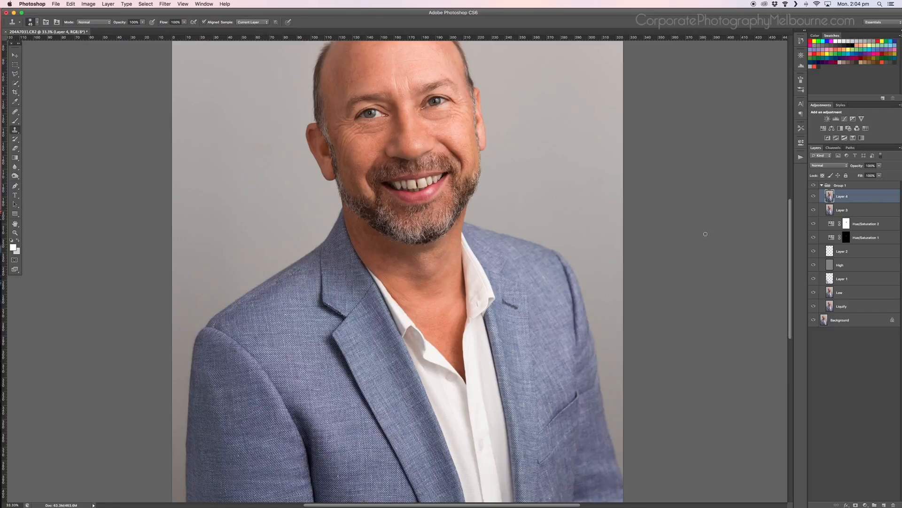
double_click(843, 196)
text(Dodge and Burn)
key(Return)
Rename the Hue/Saturation 1 layer as Teeth and the Hue/Saturation 2 layer as Redness
double_click(866, 238)
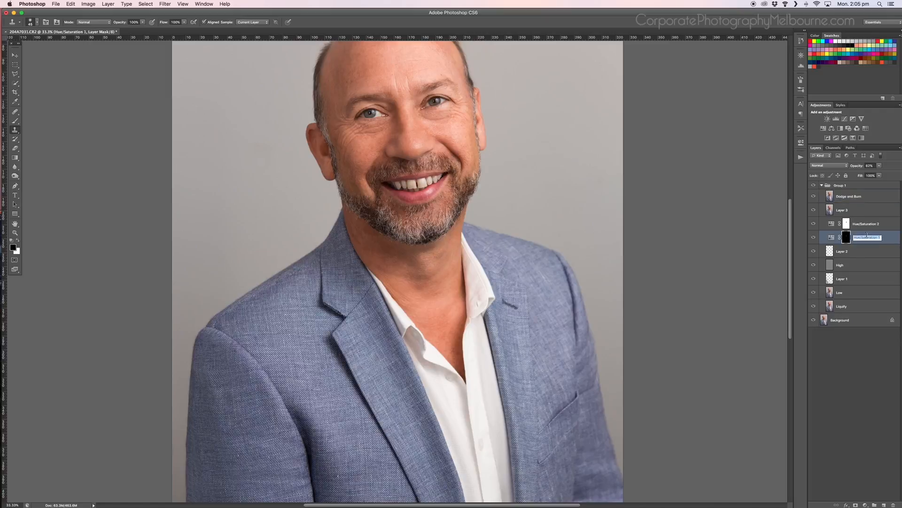
text(Teeth)
double_click(870, 225)
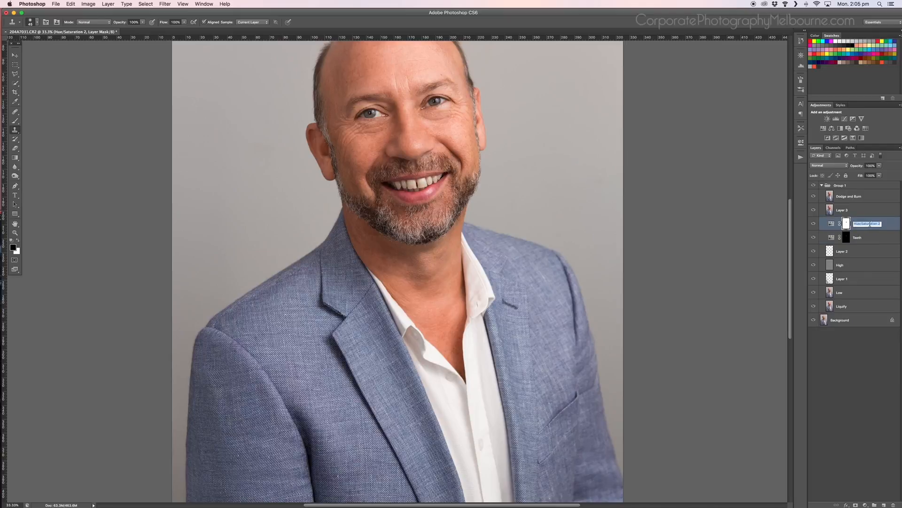
text(Redness)
key(Return)
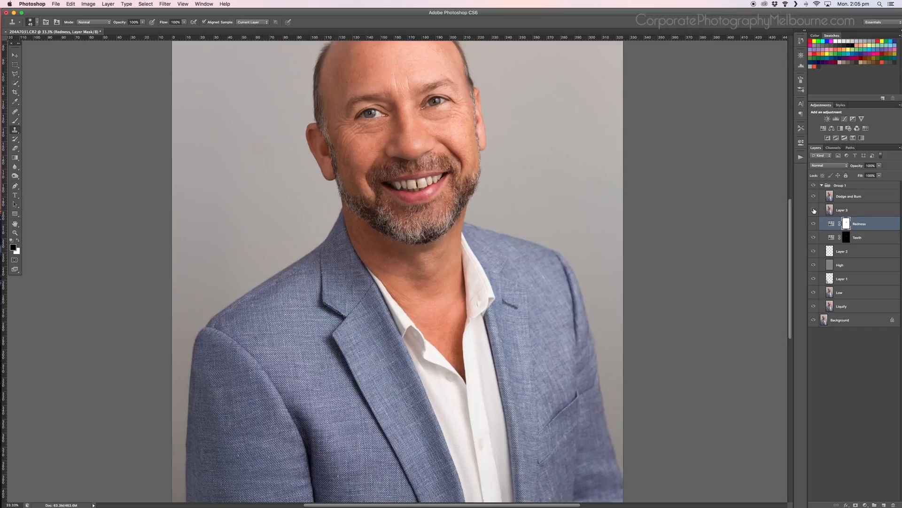
Rename Layer 3, the merged layer directly above Redness, as Fiddly textures
double_click(839, 210)
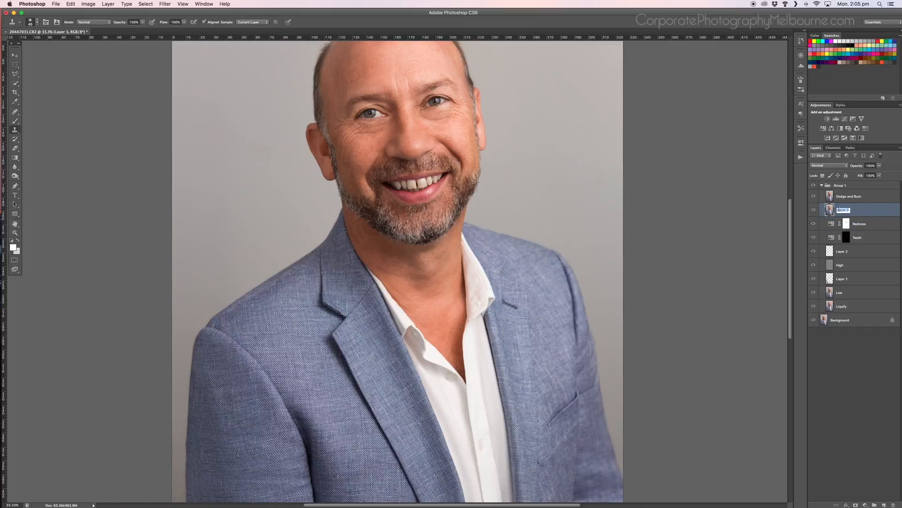
text(Fiddly textures)
click(879, 213)
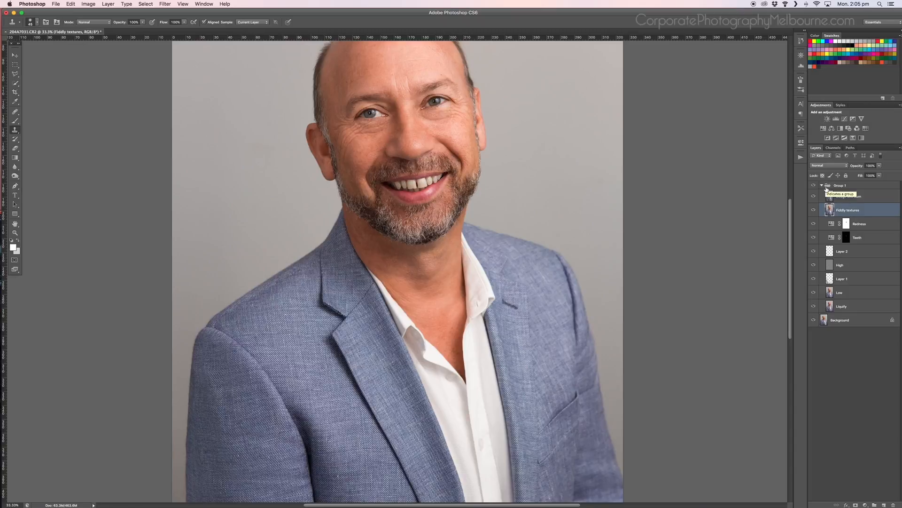
key(super+minus)
key(super+minus)
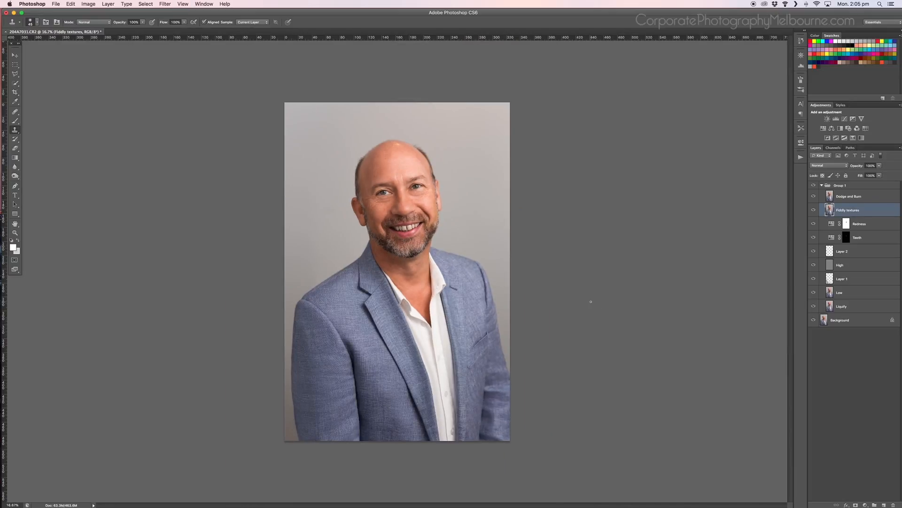
Switch to the Burn tool and make the Dodge and Burn layer active
click(15, 176)
right_click(15, 177)
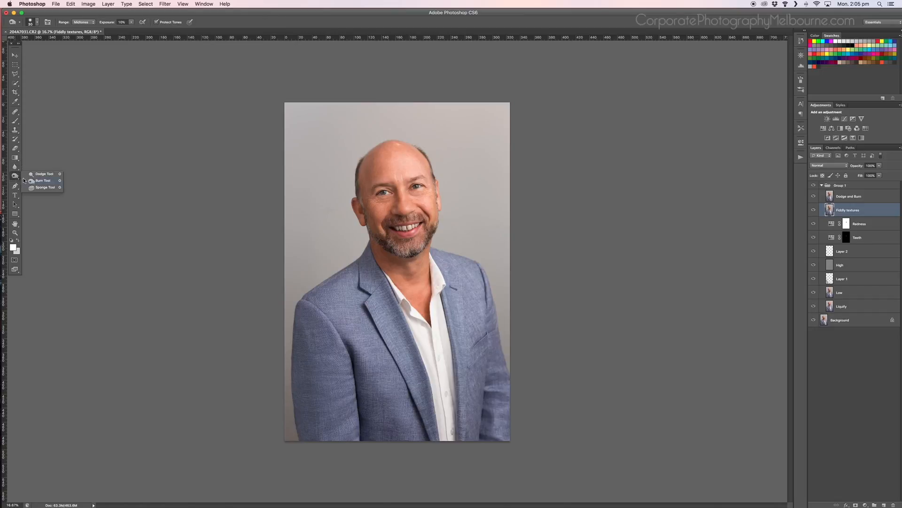
click(53, 180)
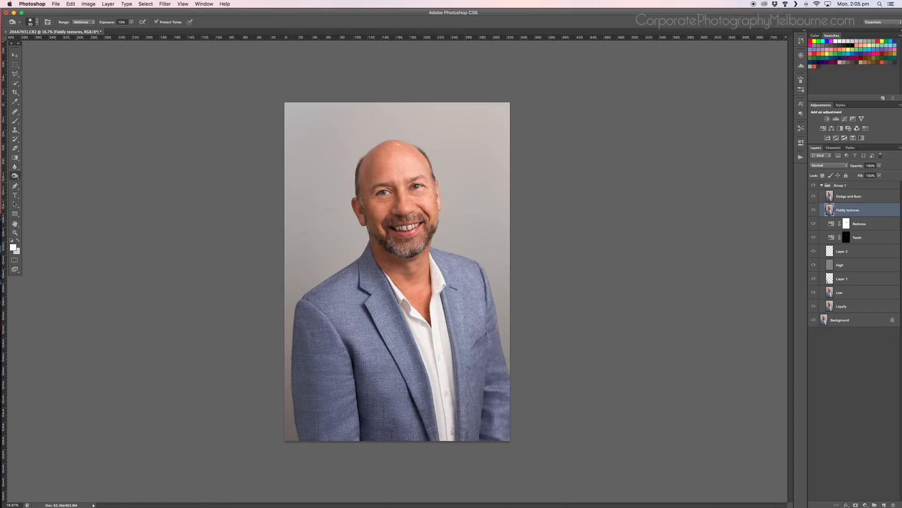
key(super+equal)
key(super+equal)
key(super+equal)
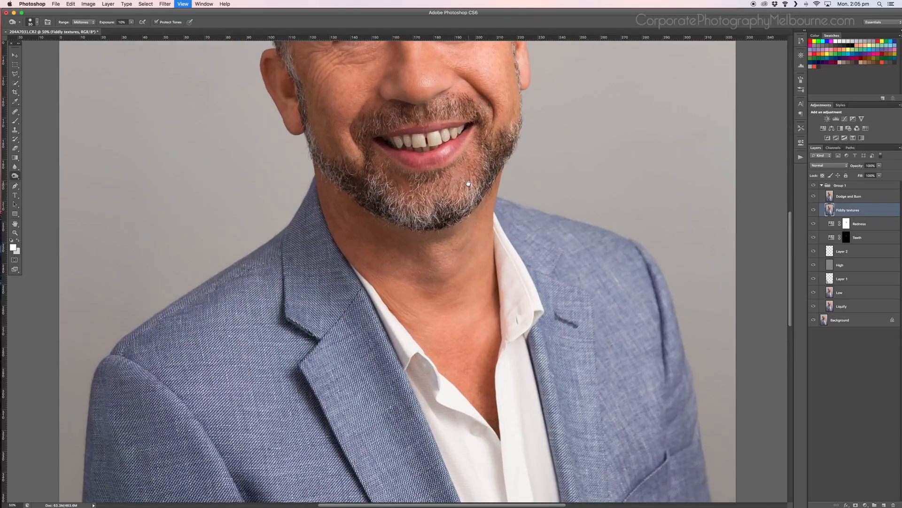
drag(470, 226, 470, 365)
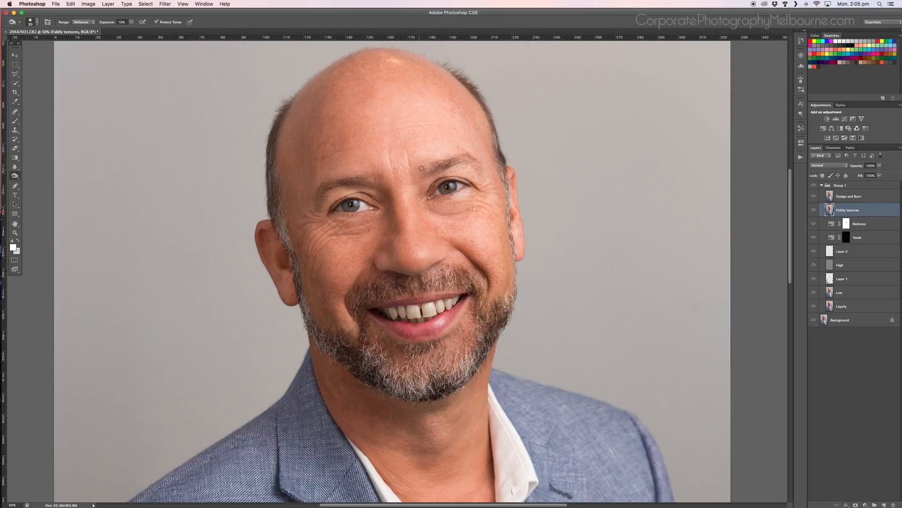
click(866, 197)
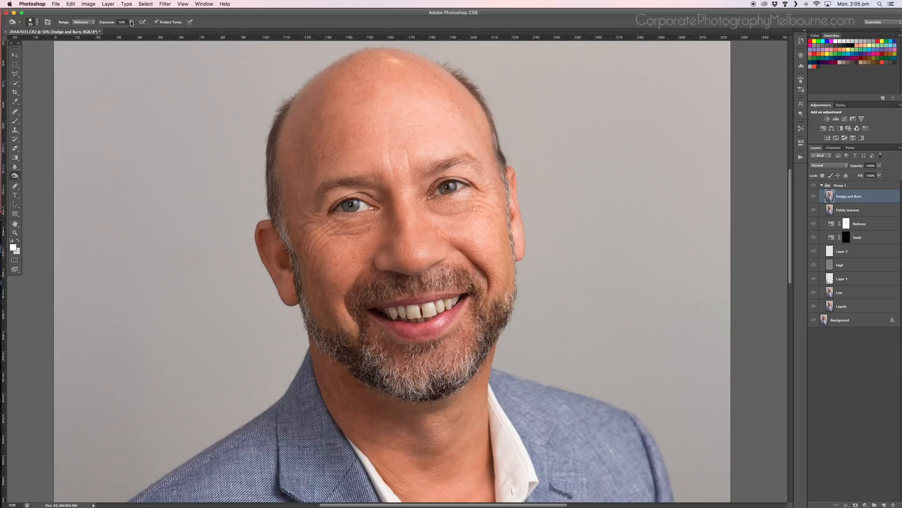
Compare the whole portrait with the Dodge and Burn layer hidden and shown
key(super+minus)
key(super+minus)
key(super+minus)
click(814, 196)
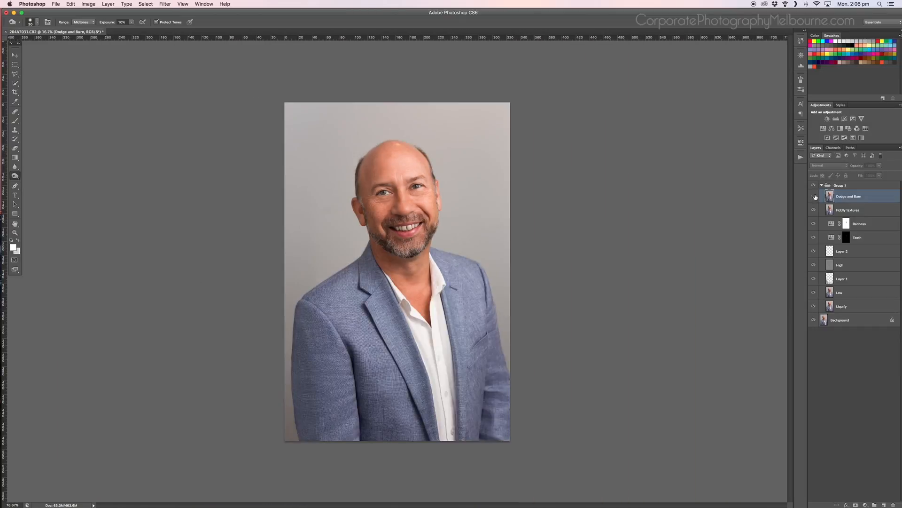
click(814, 196)
mouse_move(814, 196)
mouse_down()
mouse_move(815, 210)
mouse_move(814, 197)
mouse_up()
key(super+plus)
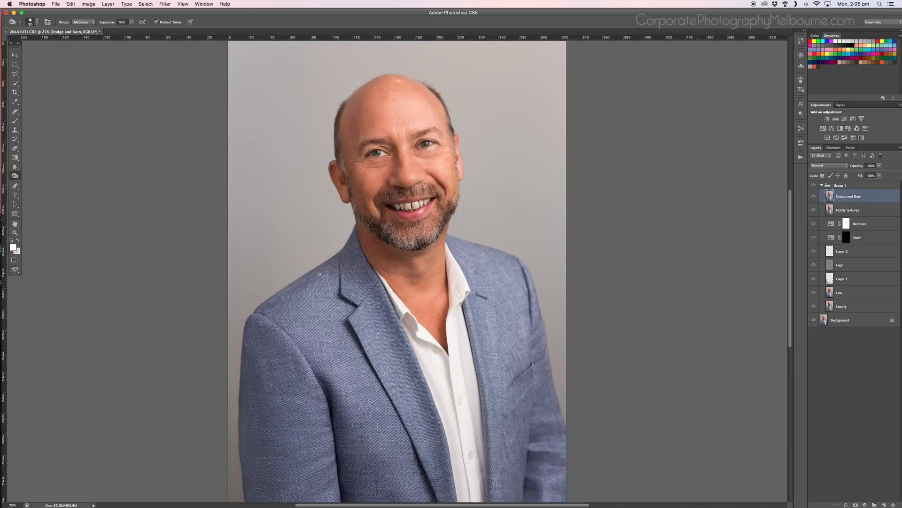
key(super+minus)
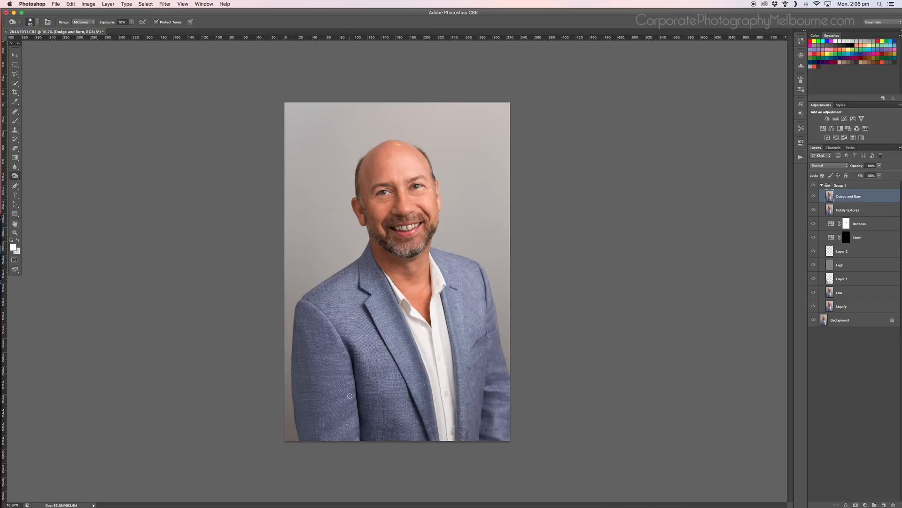
Enlarge the Burn tool's brush to 200 pixels
key(bracketright)
key(bracketright)
key(bracketright)
key(bracketright)
key(bracketright)
key(super+plus)
key(super+minus)
Switch to the Dodge tool and reduce its brush to a small size for working on the face
right_click(17, 177)
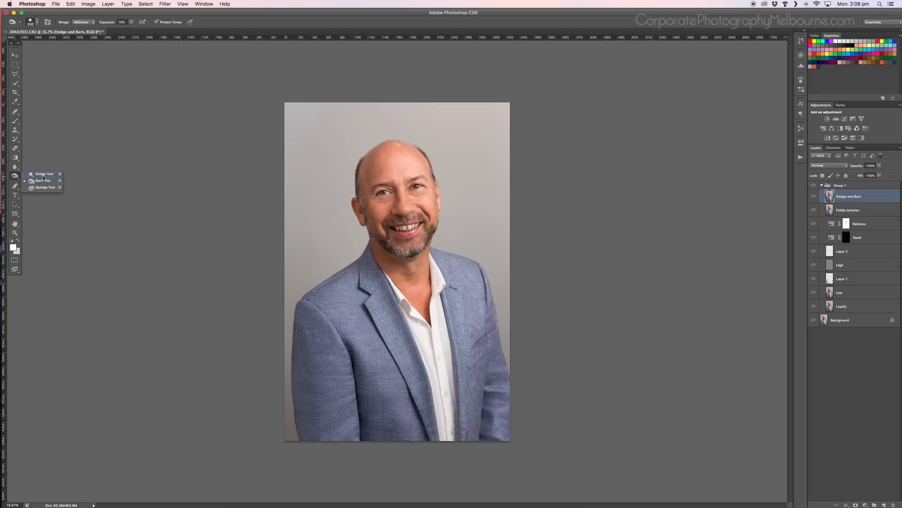
click(44, 175)
key(bracketleft)
key(bracketleft)
key(bracketleft)
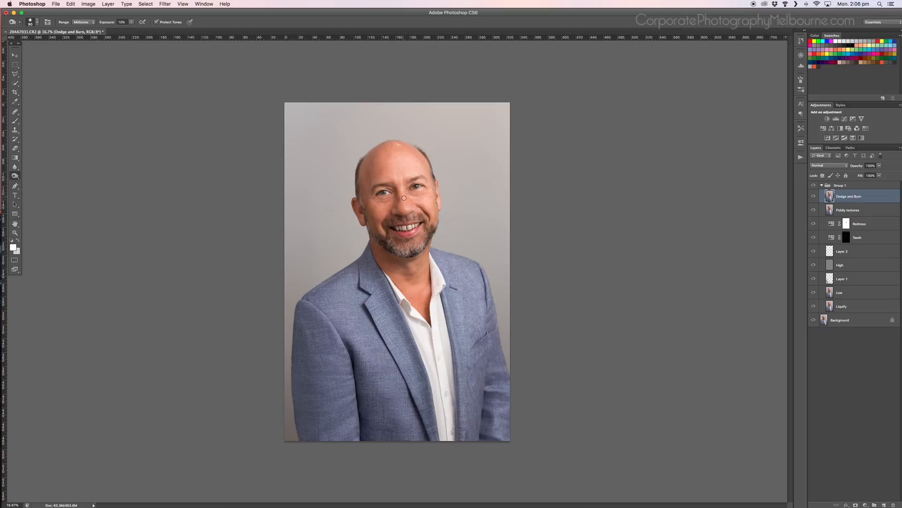
key(super+equal)
key(super+equal)
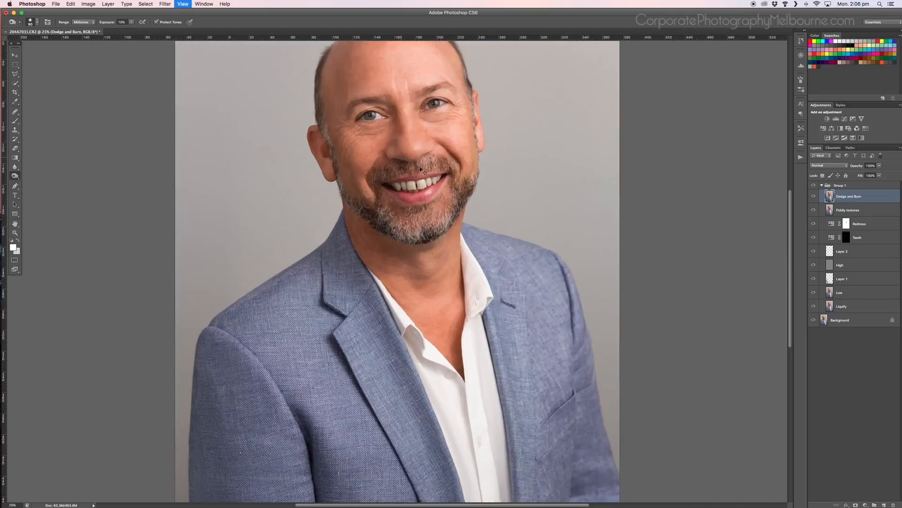
drag(398, 135, 422, 228)
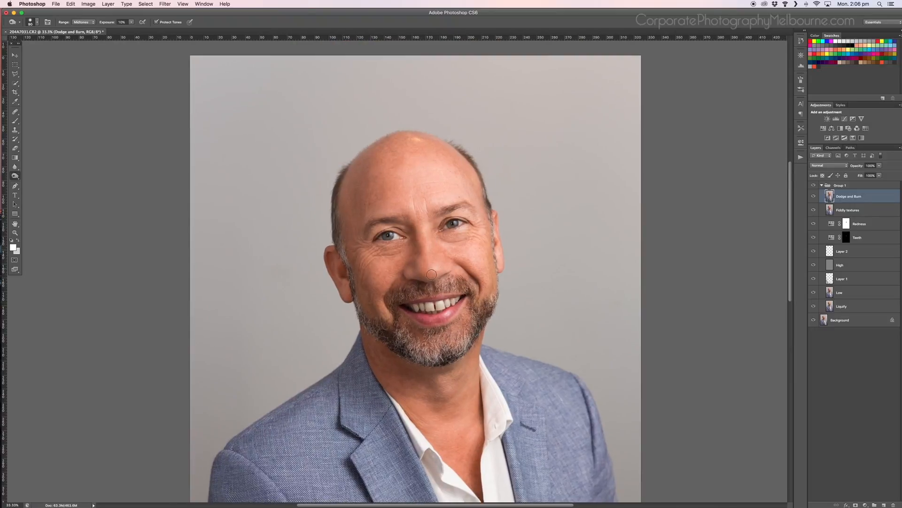
key(bracketleft)
scroll(442, 282, down, 5)
scroll(441, 282, right, 1)
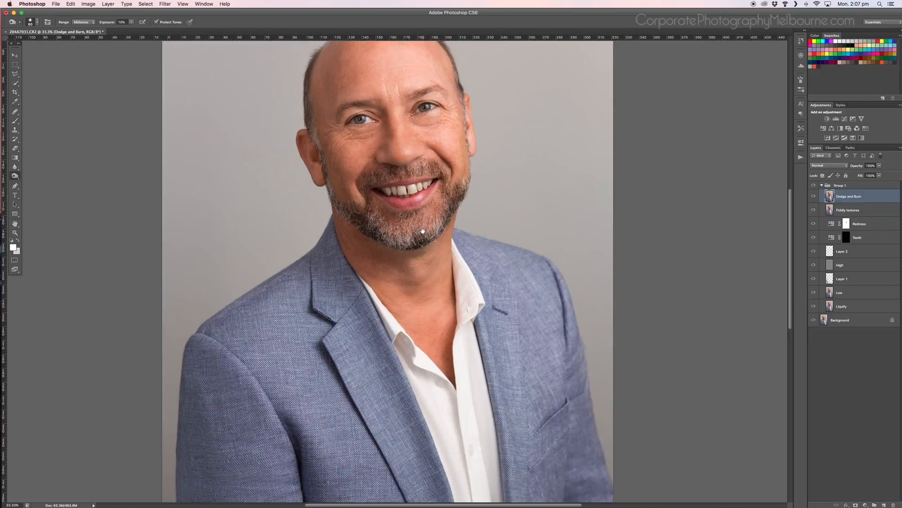
Enlarge the toning brush to 400 pixels for broad areas of the portrait
key(super+minus)
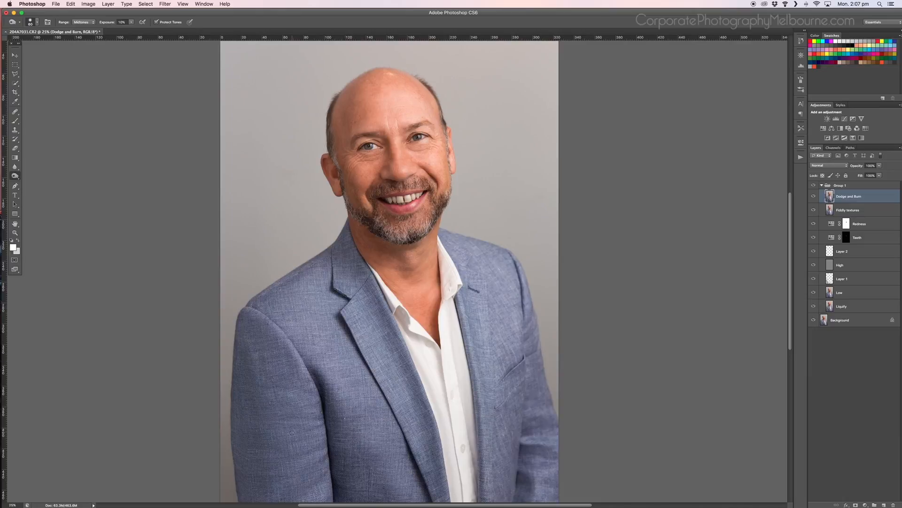
key(bracketright)
key(bracketright)
key(bracketright)
key(bracketright)
key(bracketright)
key(bracketright)
key(bracketright)
key(bracketright)
key(bracketright)
key(bracketright)
drag(390, 291, 412, 386)
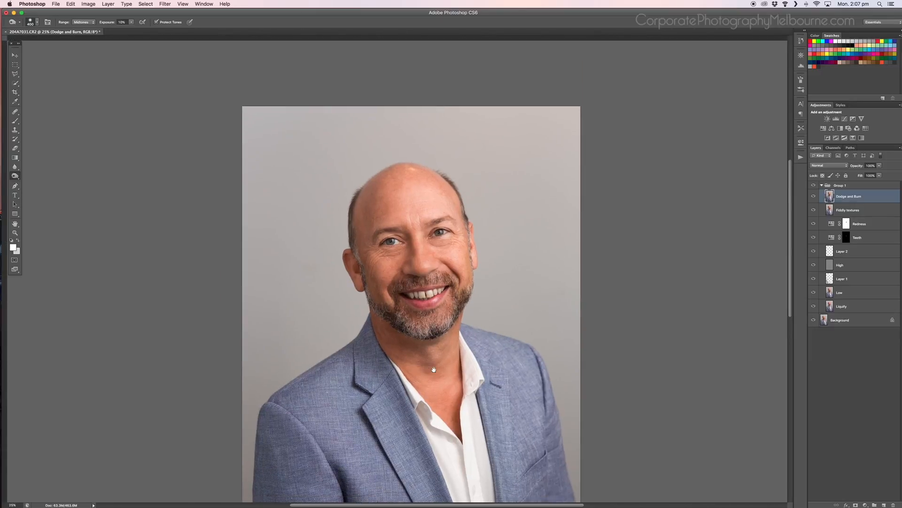
key(super+plus)
key(super+minus)
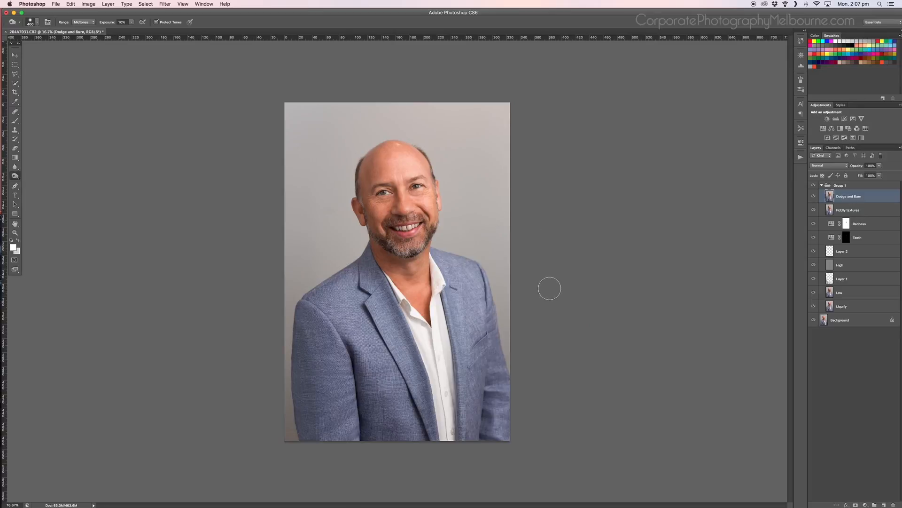
key(super+plus)
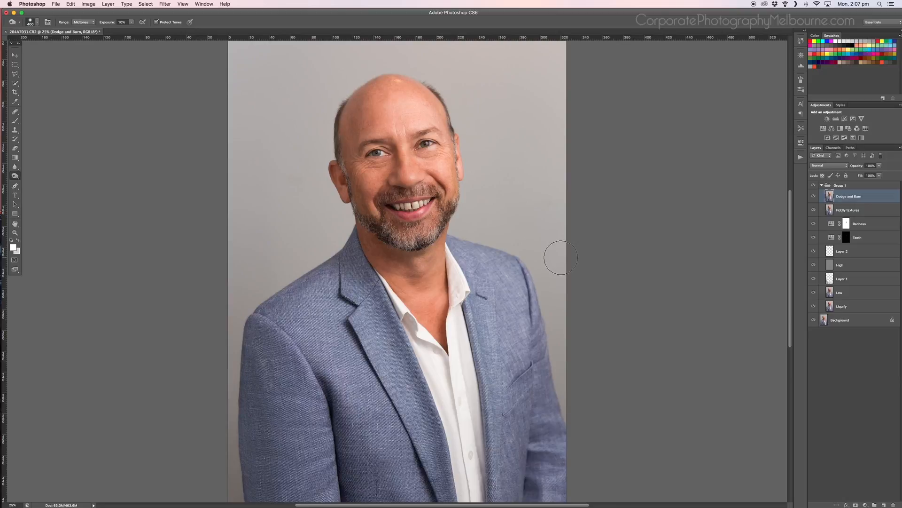
Add a Levels adjustment layer above Dodge and Burn, raising the black input to 37 and lowering the white input slightly
click(837, 122)
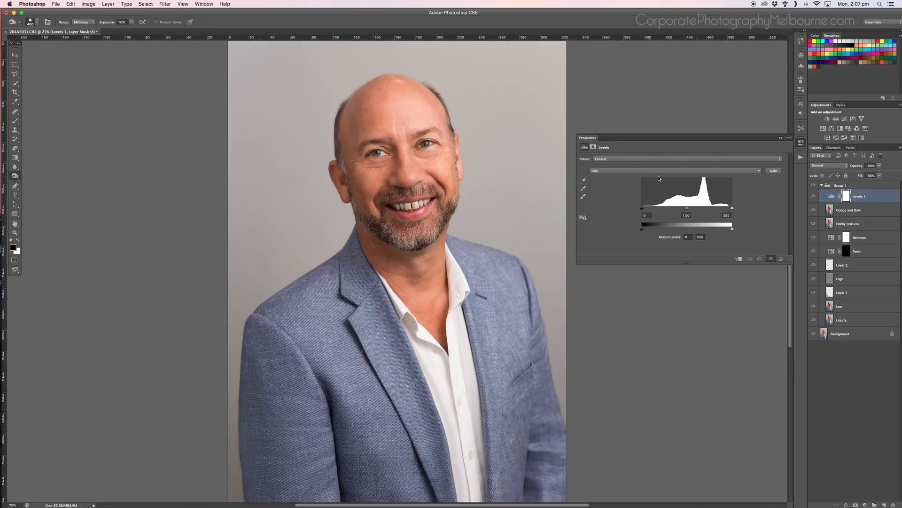
drag(641, 209, 655, 208)
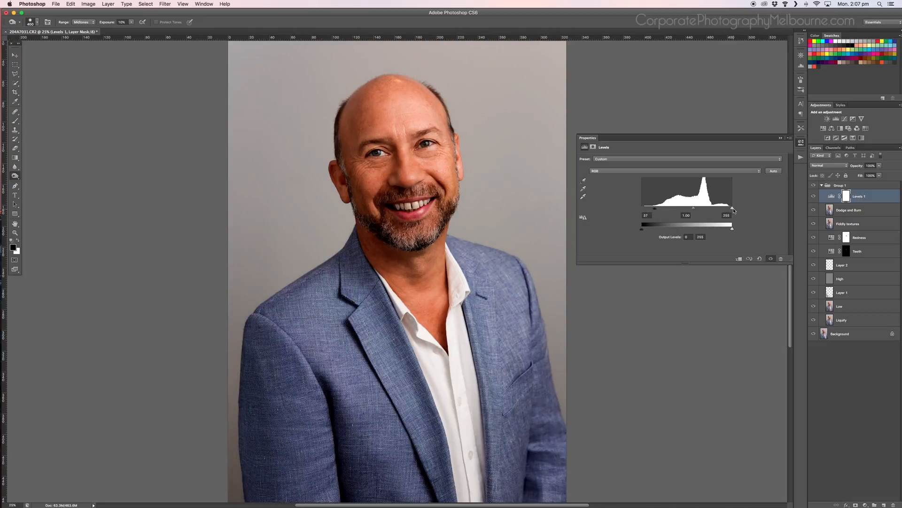
drag(732, 208, 727, 208)
Invert the Levels 1 layer mask to black and close the adjustment's properties
click(846, 198)
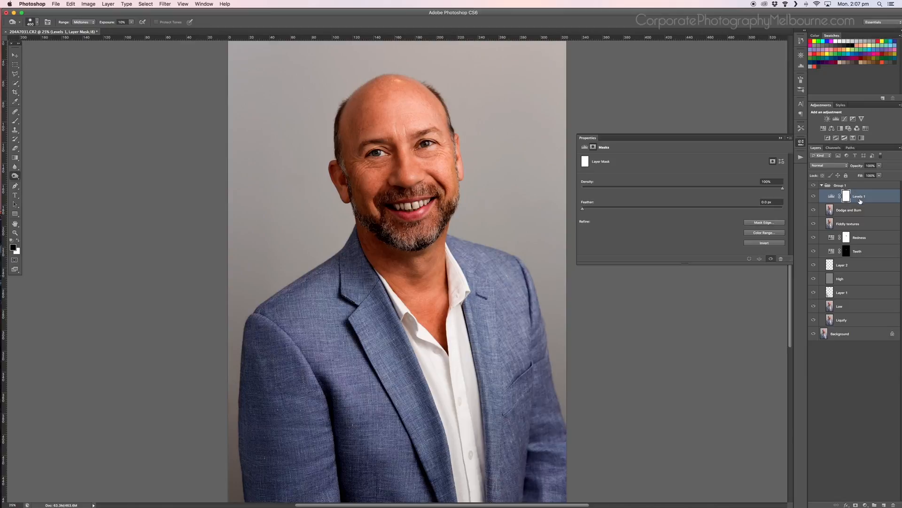
key(super+i)
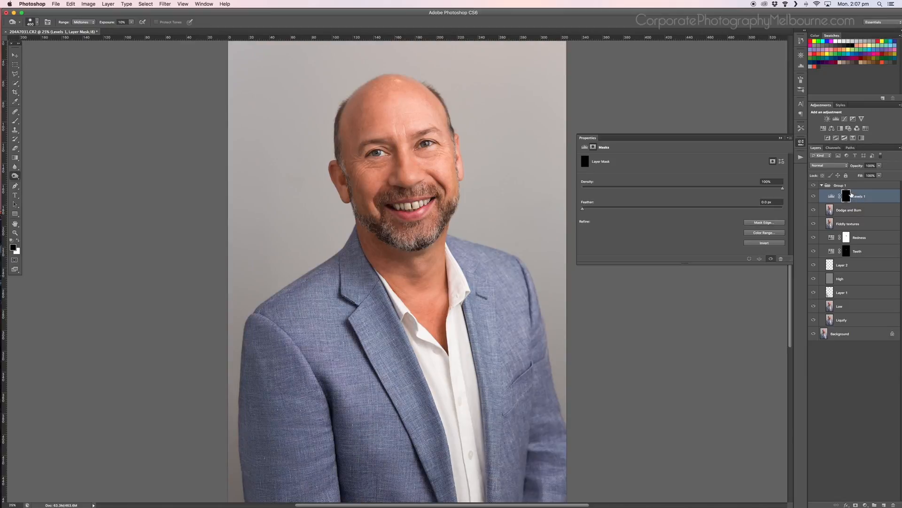
click(801, 142)
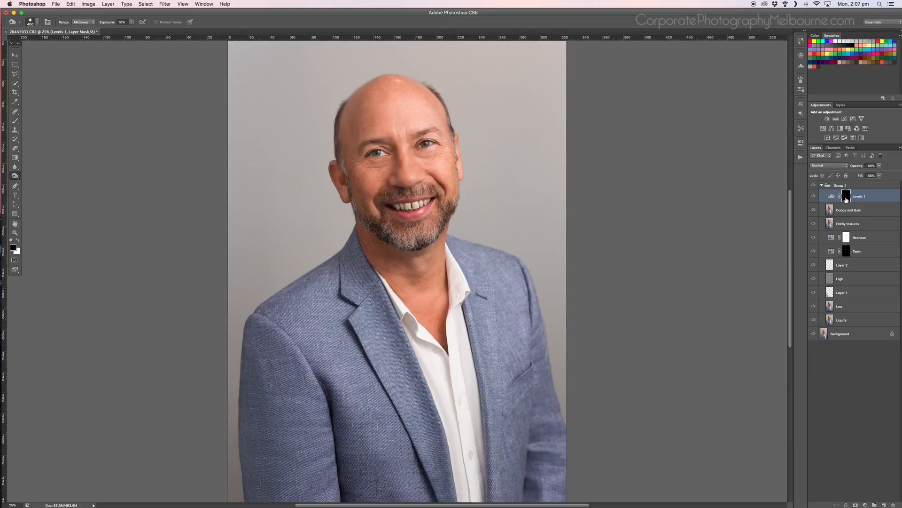
Set up the Brush tool with white foreground, a 100-pixel size and 8% opacity for painting on the Levels 1 mask
click(20, 242)
click(19, 122)
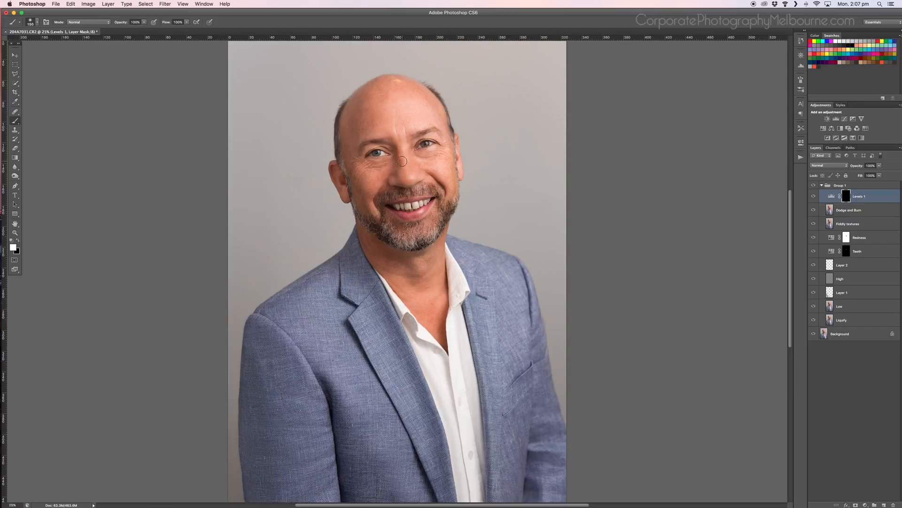
key(bracketleft)
click(144, 22)
click(114, 29)
click(122, 52)
Paint soft white strokes along both sides of the nose on the Levels 1 mask with a smaller brush
key(super+plus)
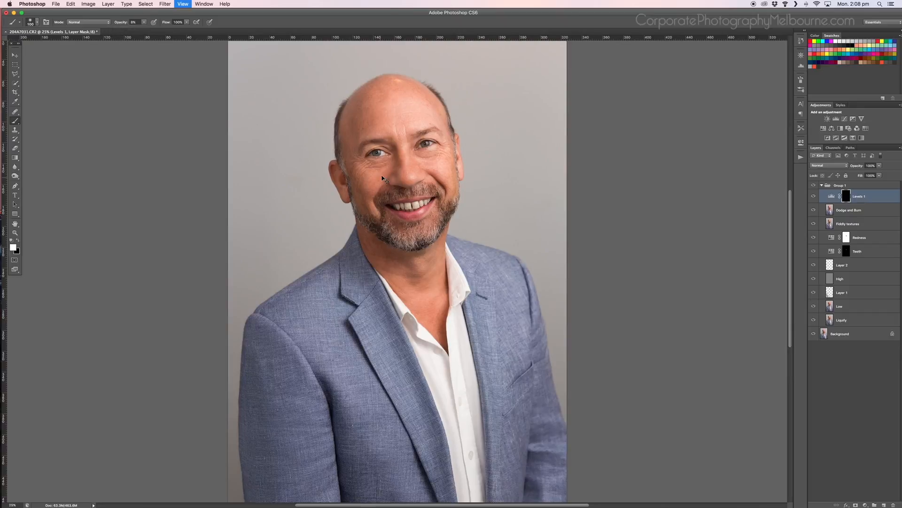
key(super+plus)
drag(460, 157, 472, 271)
drag(461, 104, 478, 278)
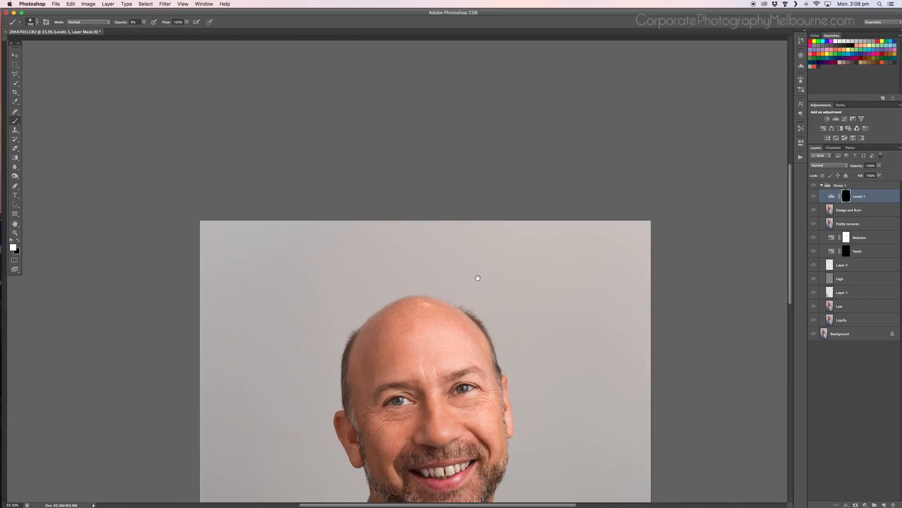
key(super+plus)
drag(465, 444, 458, 215)
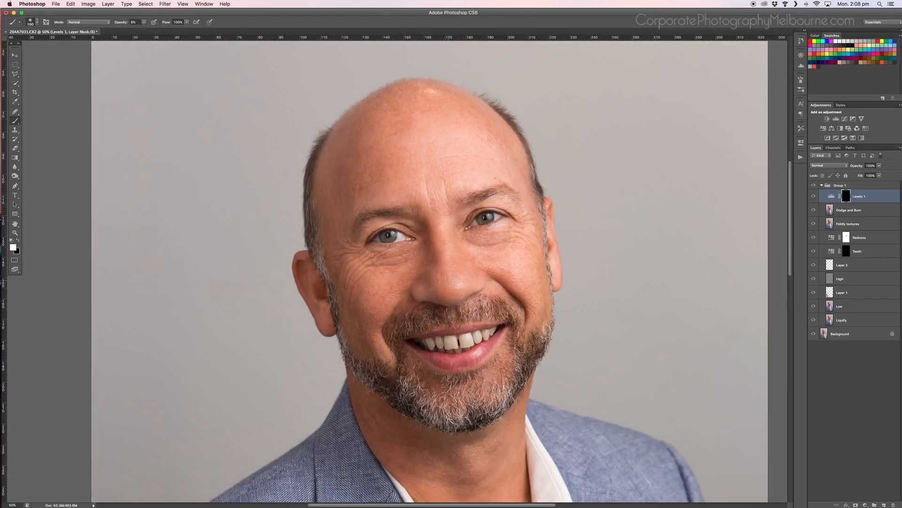
key(bracketleft)
key(bracketleft)
key(bracketleft)
key(bracketleft)
Inspect the nose strokes in the Levels 1 mask on its own and return to the normal view
click(850, 197)
alt+click(847, 197)
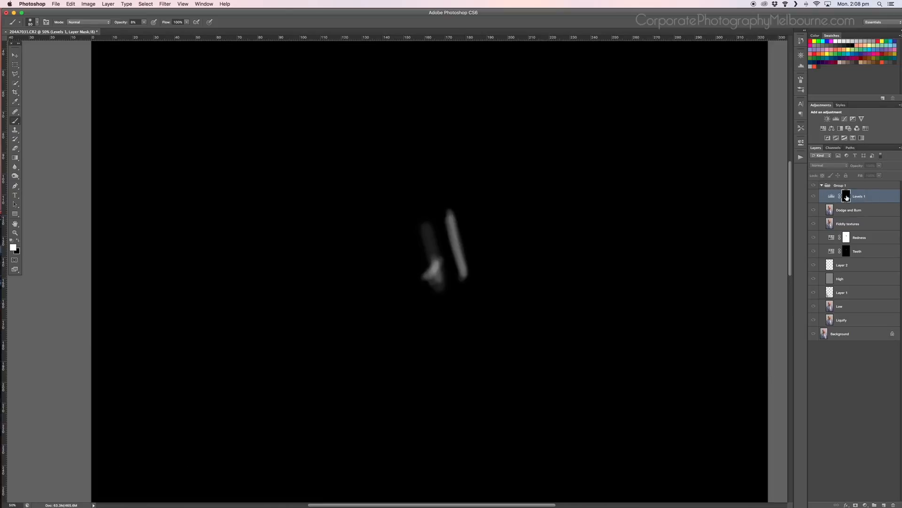
alt+click(846, 197)
key(super+minus)
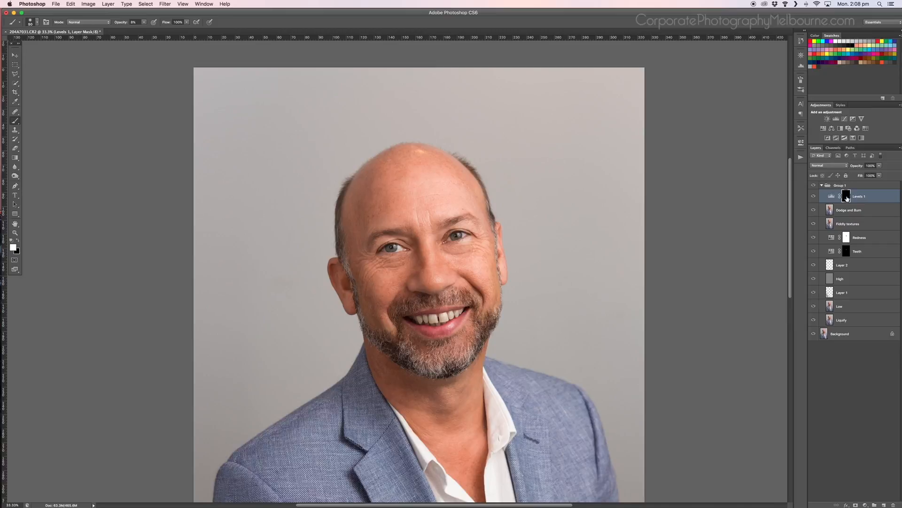
mouse_move(847, 198)
mouse_down()
mouse_move(683, 166)
mouse_move(848, 197)
mouse_up()
alt+click(847, 197)
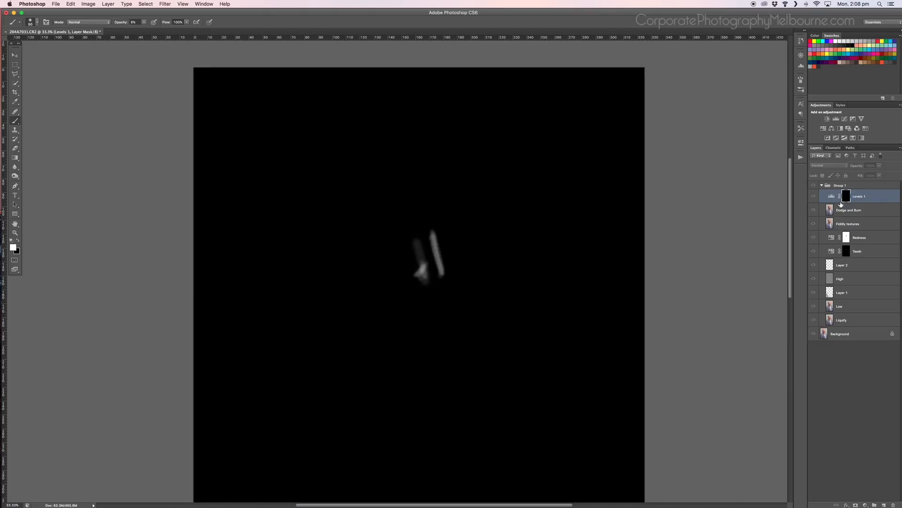
key(super+equal)
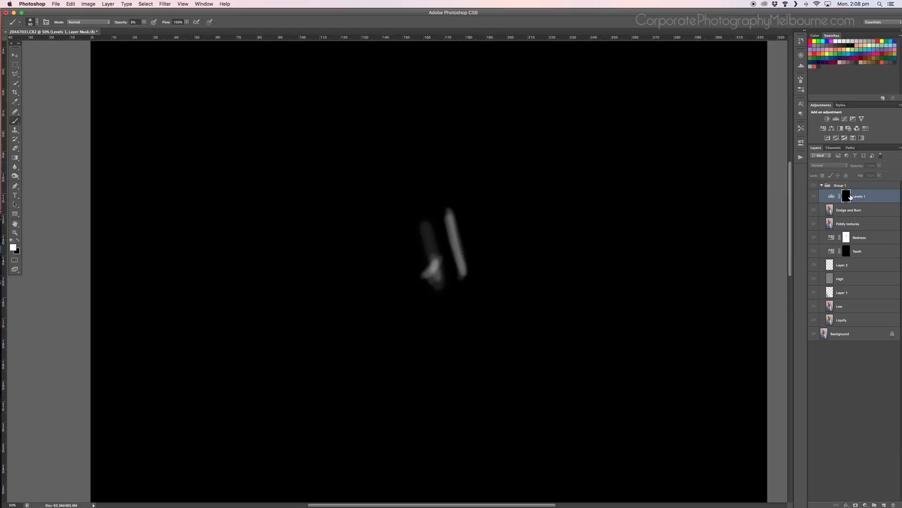
alt+click(849, 197)
Try the opacity setting of the Levels 1 layer and reselect its layer mask
click(879, 166)
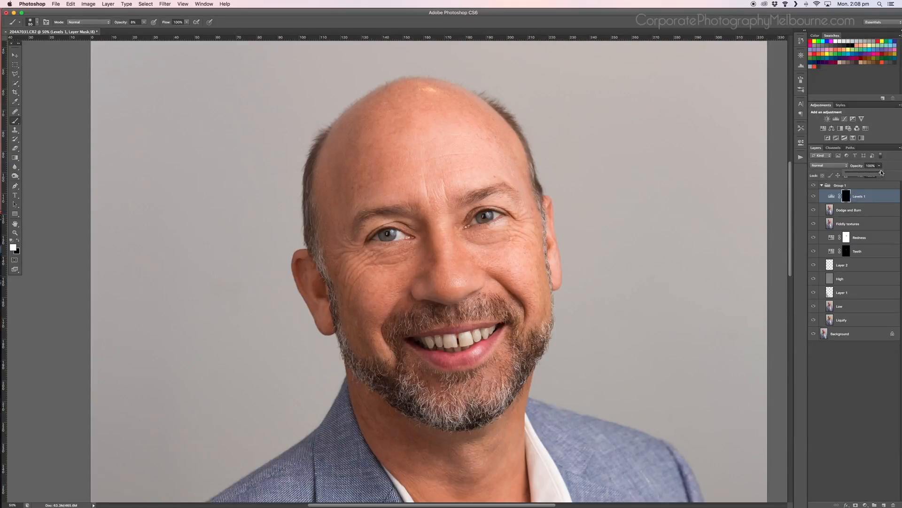
mouse_move(881, 173)
mouse_down()
mouse_move(855, 179)
mouse_move(884, 177)
mouse_move(880, 167)
mouse_up()
click(831, 196)
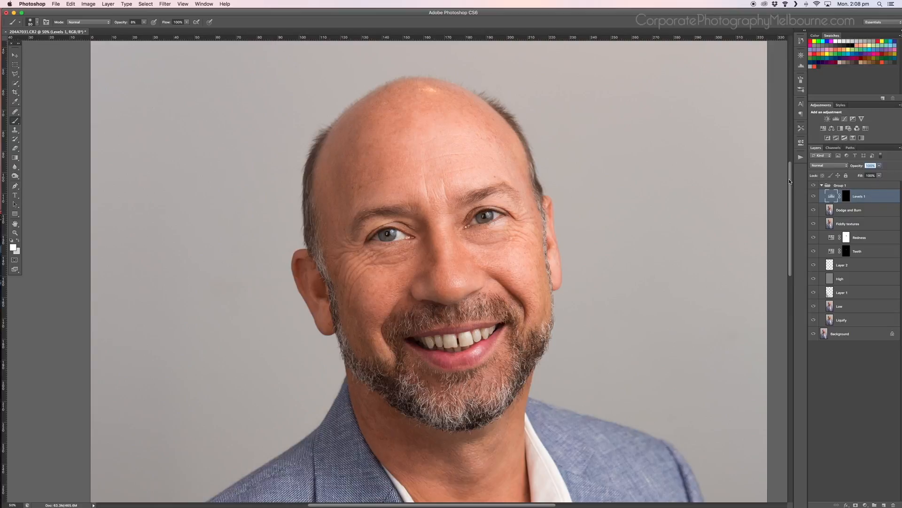
click(847, 196)
key(super+minus)
key(super+minus)
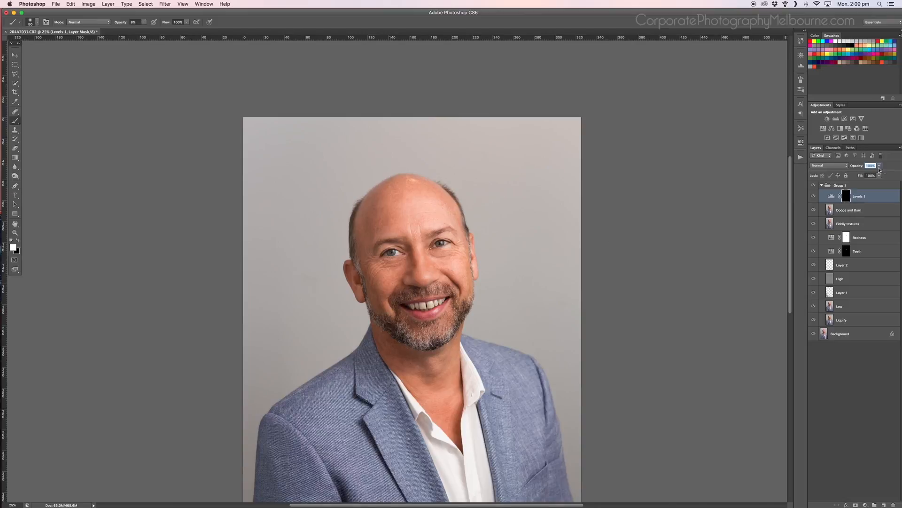
Check the Levels 1 mask by itself once more against the wider portrait
click(875, 200)
alt+click(847, 196)
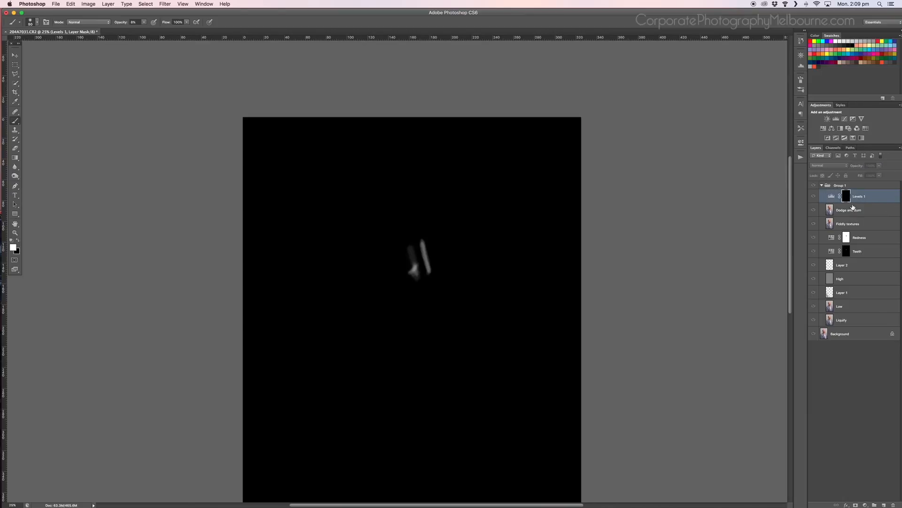
alt+click(847, 197)
Paint on the Levels 1 mask along the jaw and around the mouth, finishing with a 40-pixel brush
key(super+plus)
key(super+plus)
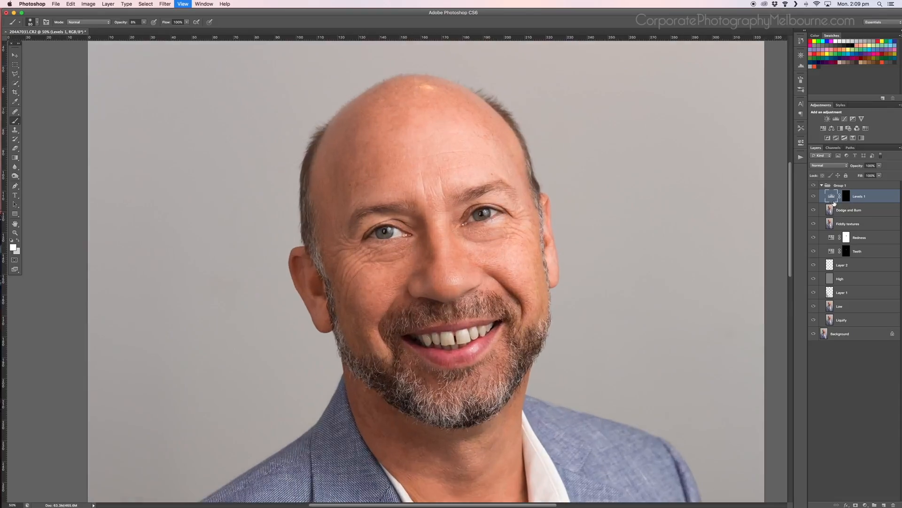
click(845, 201)
key(])
drag(509, 395, 535, 358)
key(bracketleft)
key(bracketleft)
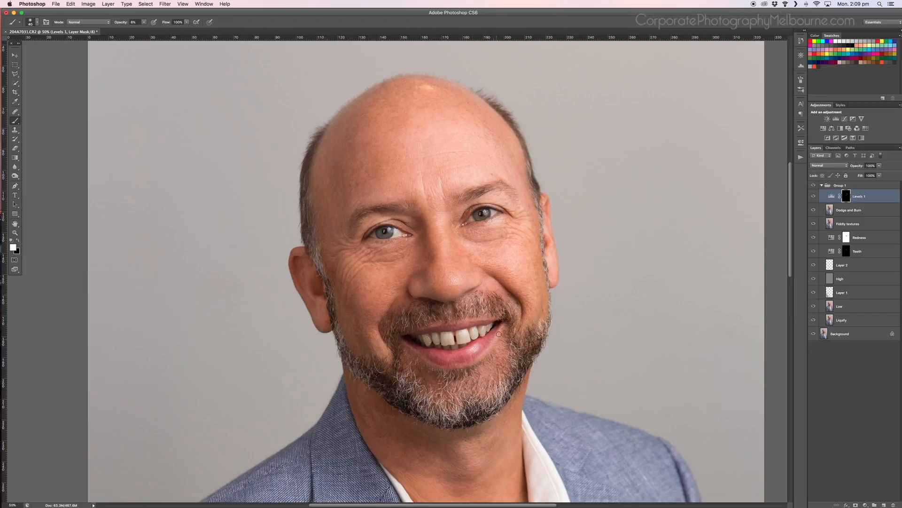
drag(416, 329, 410, 225)
Enlarge the brush and paint broad soft strokes over the jacket sleeves and lapel on the Levels 1 mask
key(super+minus)
key(super+minus)
key(super+minus)
key(bracketright)
key(bracketright)
key(bracketright)
key(bracketright)
key(bracketright)
key(bracketright)
key(bracketright)
key(bracketright)
key(bracketright)
key(bracketright)
key(bracketright)
key(bracketright)
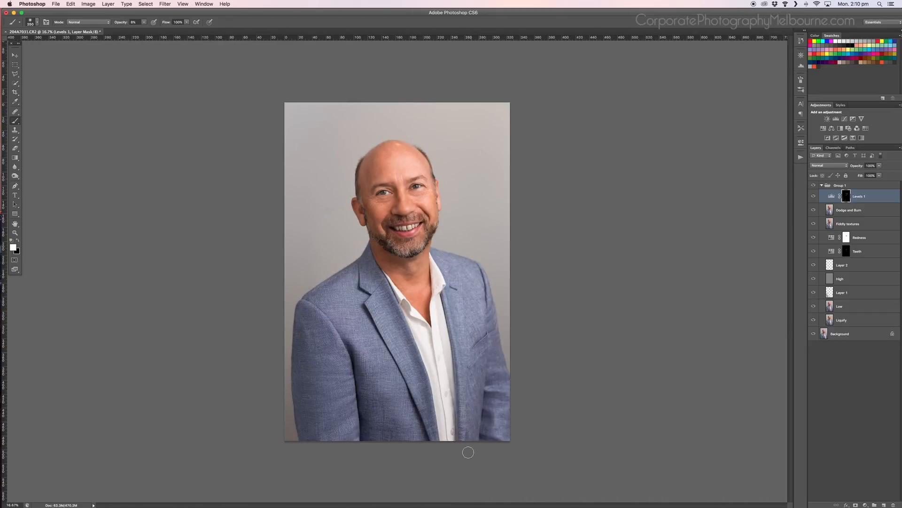
Shade the outer edges of the head, cheeks, nose and beard on the Levels 1 mask with smaller brushes
key(bracketleft)
key(bracketleft)
key(super+plus)
key(super+plus)
drag(444, 292, 467, 407)
key(super+plus)
key(bracketright)
key(bracketright)
key(super+minus)
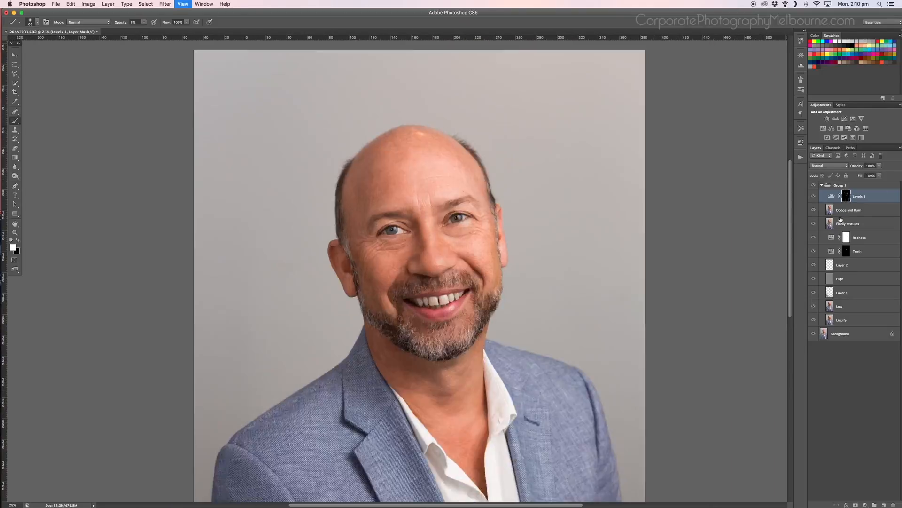
key(super+plus)
key(bracketleft)
key(bracketleft)
key(bracketleft)
key(super+minus)
key(super+minus)
Review the contour strokes in the Levels 1 mask alone, and examine their effect on the portrait at several magnifications
alt+click(846, 197)
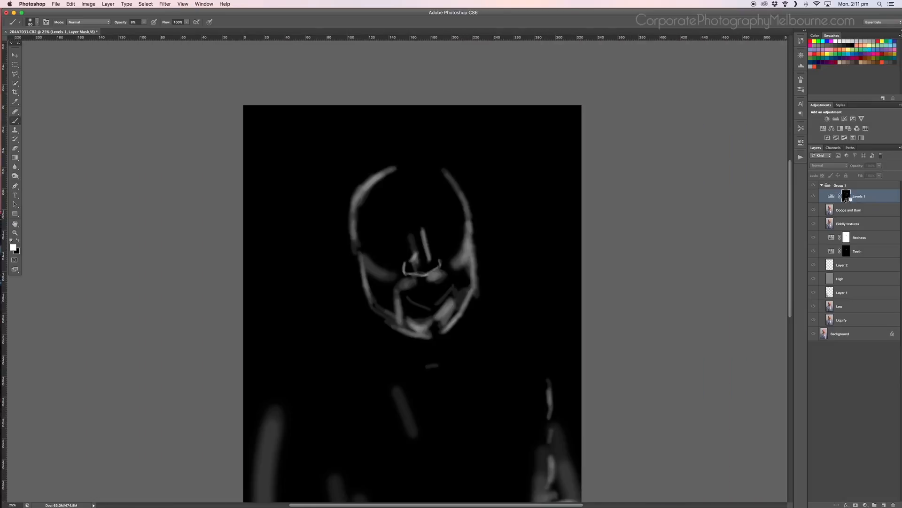
alt+click(846, 196)
key(super+plus)
key(super+plus)
key(super+minus)
key(super+minus)
key(super+minus)
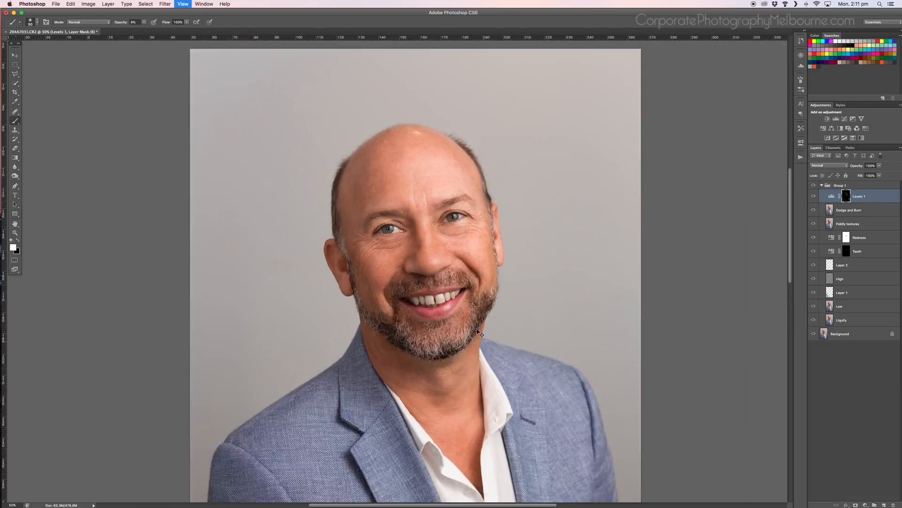
Refine the facial contour shading on the Levels 1 mask with a smaller brush
key(super+plus)
key(super+plus)
key(super+plus)
drag(401, 67, 427, 234)
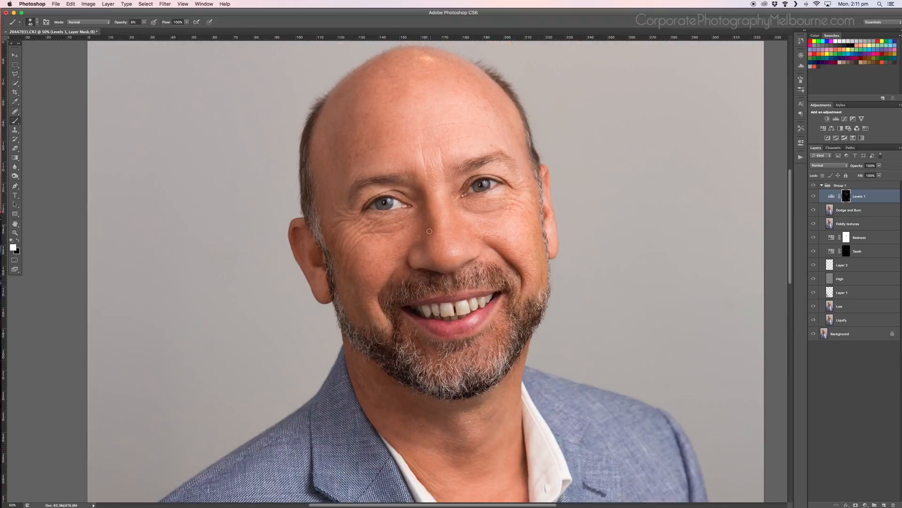
key(super+minus)
key(super+plus)
key(bracketleft)
key(x)
key(x)
Compare the whole portrait with Group 1 hidden and shown, and examine the face up close
key(super+minus)
key(super+minus)
key(super+minus)
click(814, 185)
click(814, 185)
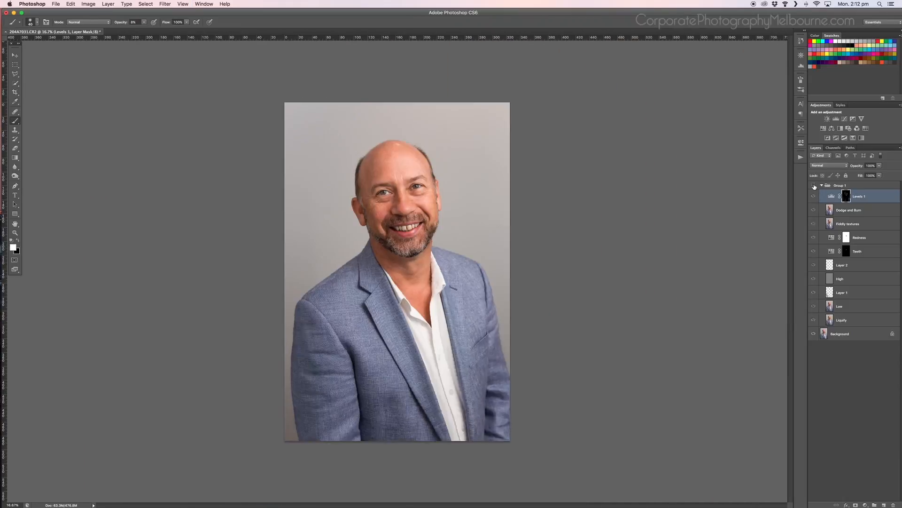
key(super+plus)
key(super+plus)
key(super+plus)
drag(440, 229, 460, 396)
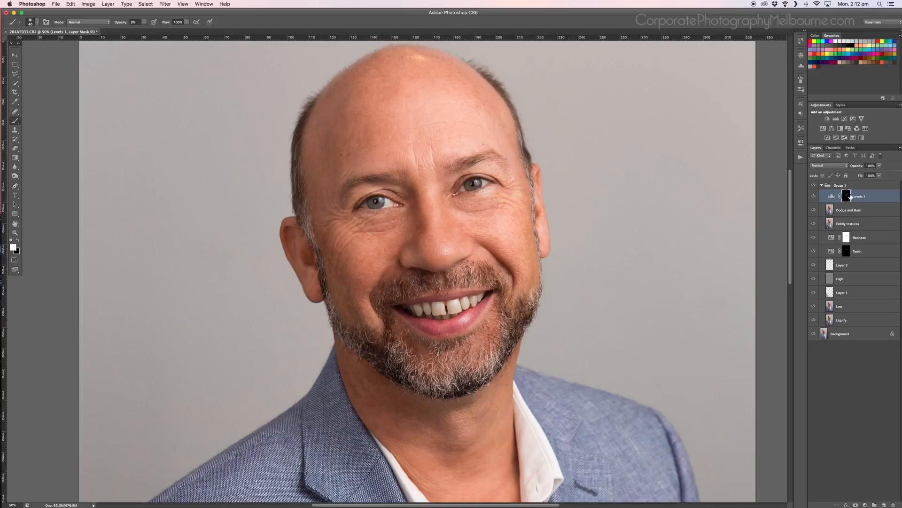
Examine the contour strokes in the Levels 1 mask alone against the portrait, up close and at full view
alt+click(848, 198)
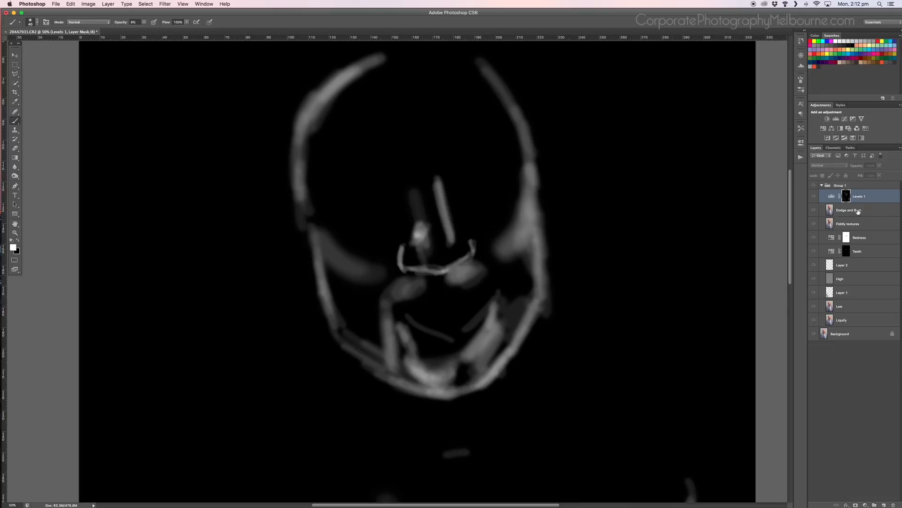
alt+click(846, 196)
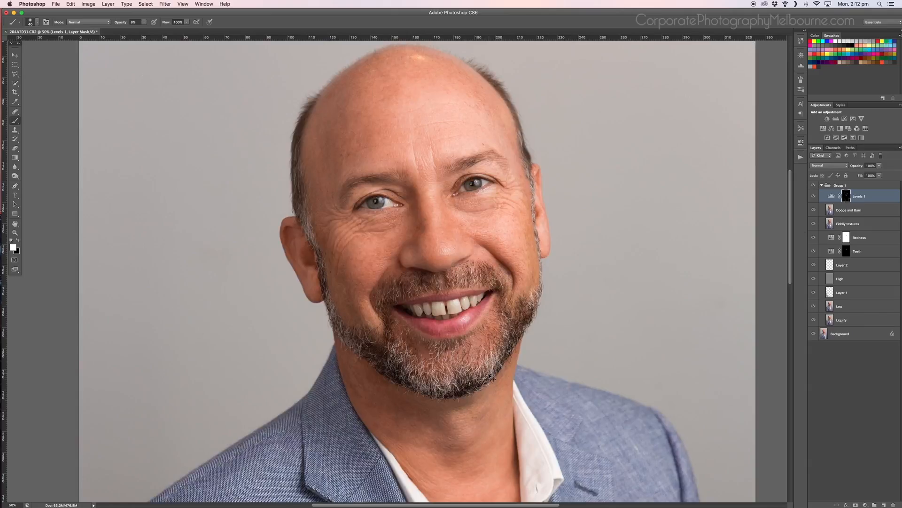
key(super+minus)
key(super+minus)
key(super+minus)
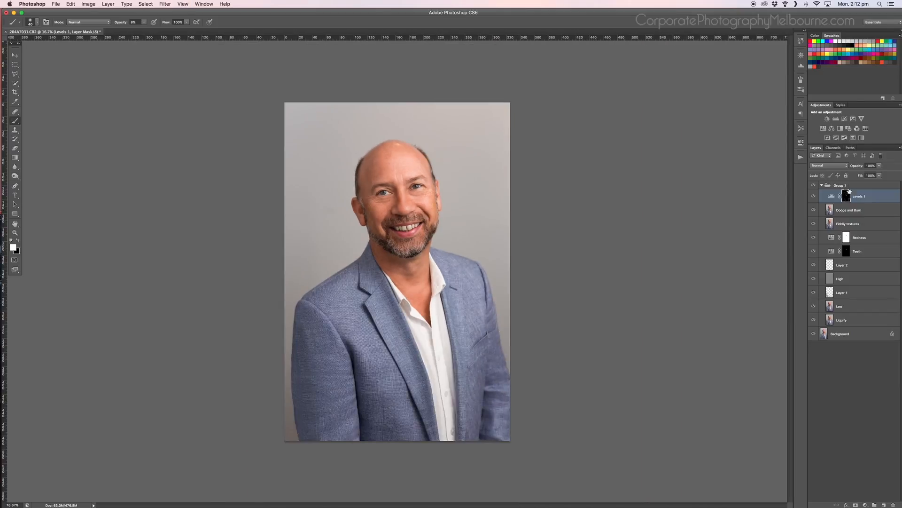
alt+click(849, 197)
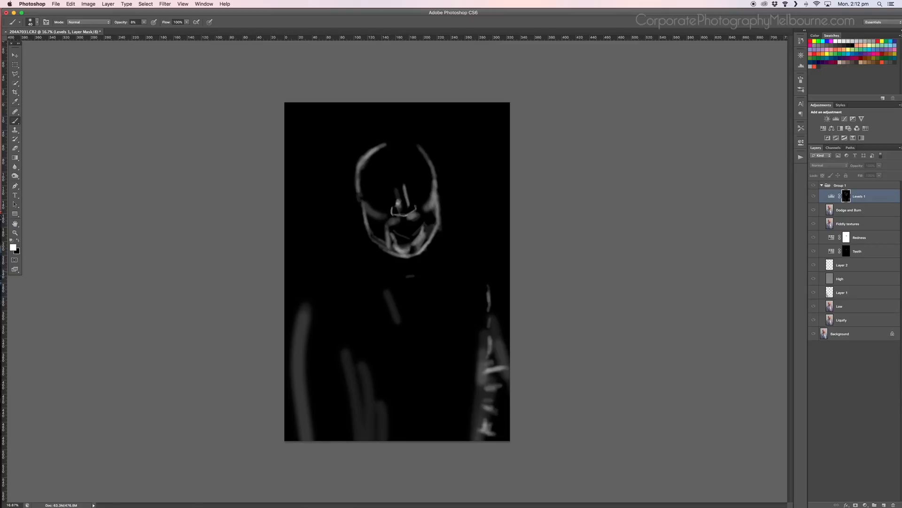
alt+click(849, 196)
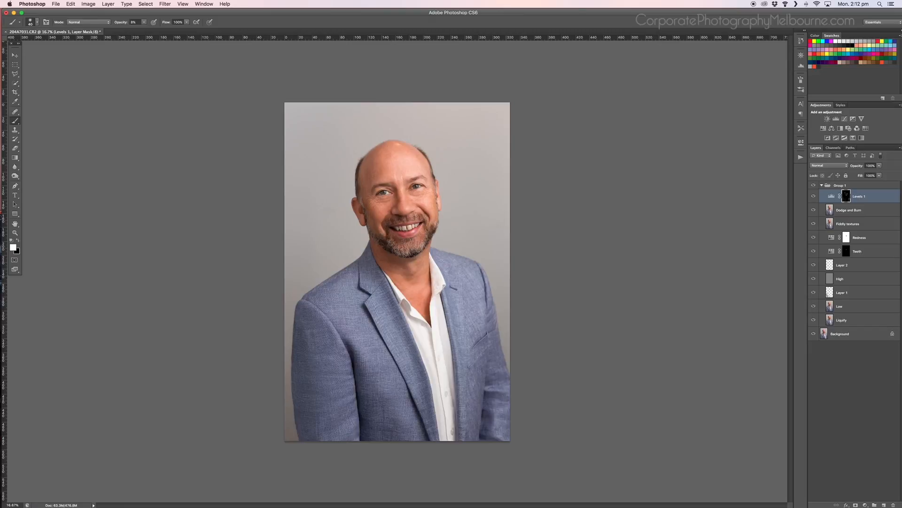
Compare the whole portrait repeatedly with the Levels 1 layer hidden and shown
click(815, 197)
click(815, 197)
click(815, 197)
click(815, 197)
click(815, 197)
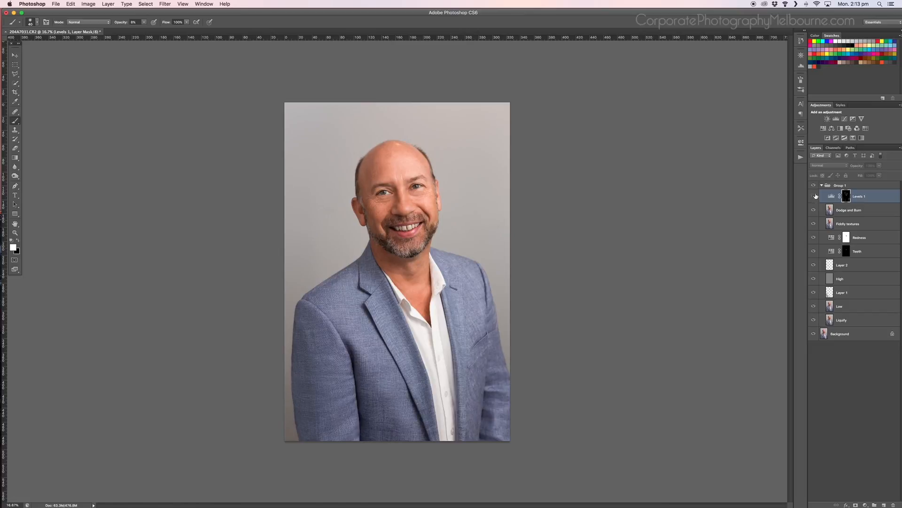
click(816, 196)
click(815, 196)
click(815, 197)
click(816, 197)
click(816, 196)
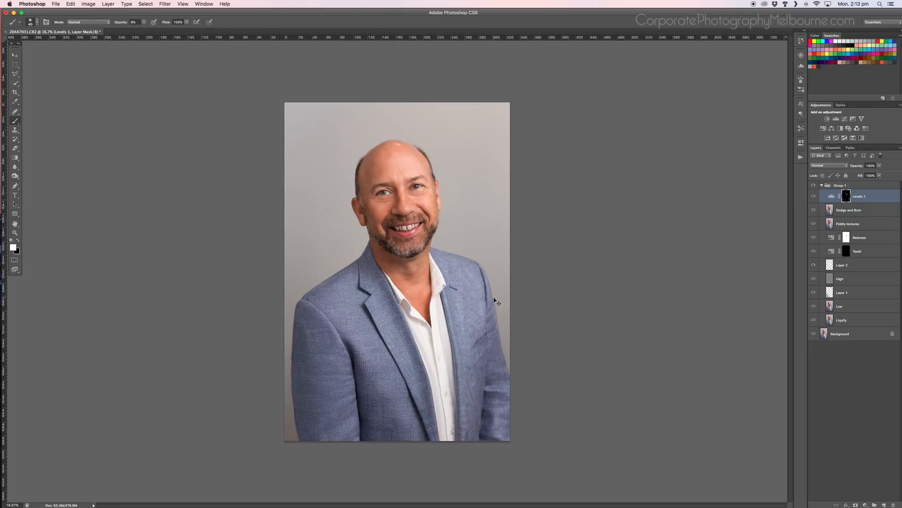
Add a brightening Levels adjustment above Levels 1 with the white input level at 210, and invert its mask to black
key(super+equal)
key(super+equal)
key(super+equal)
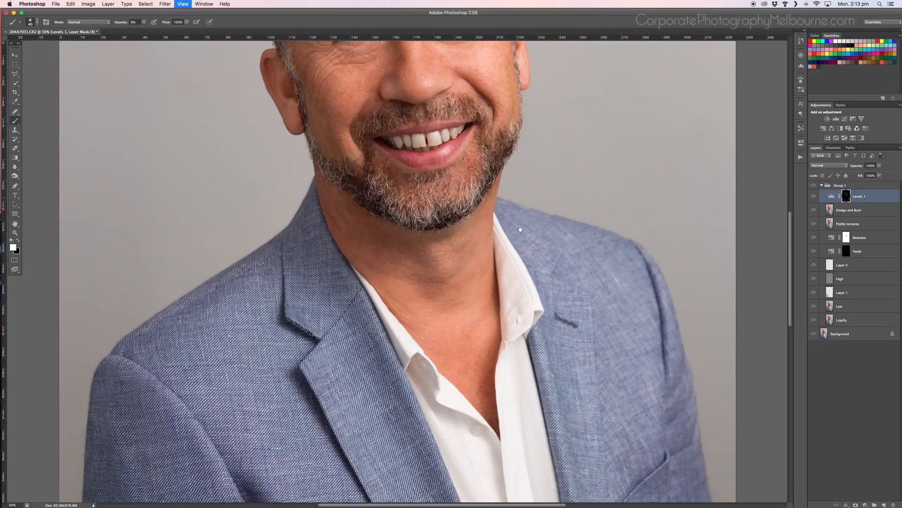
drag(519, 228, 528, 348)
drag(522, 267, 525, 291)
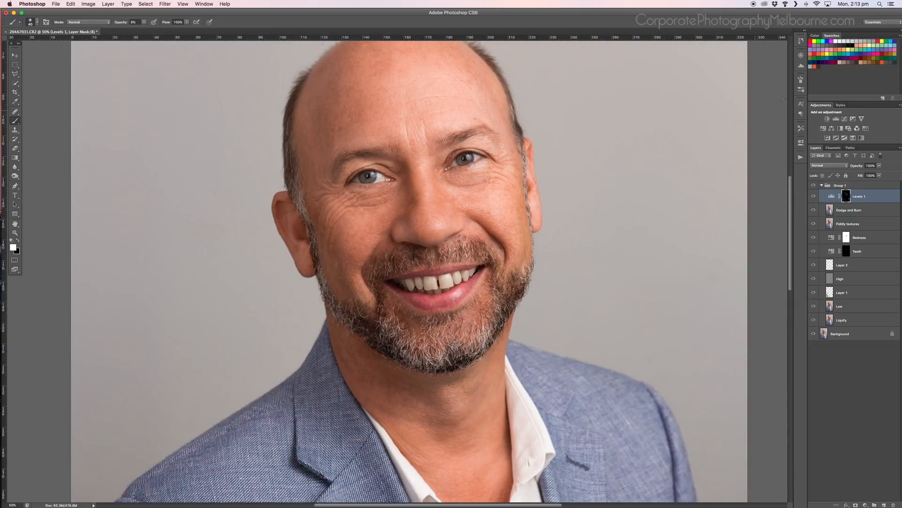
click(836, 119)
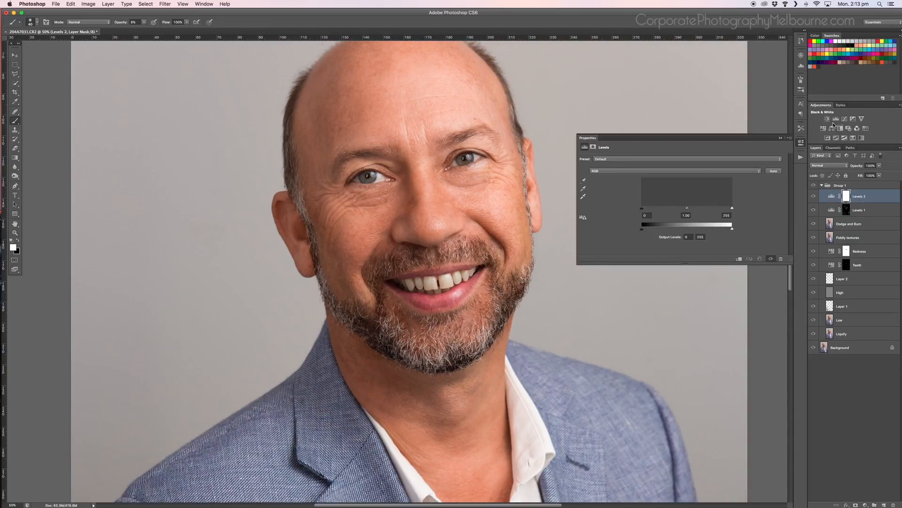
drag(732, 211, 717, 211)
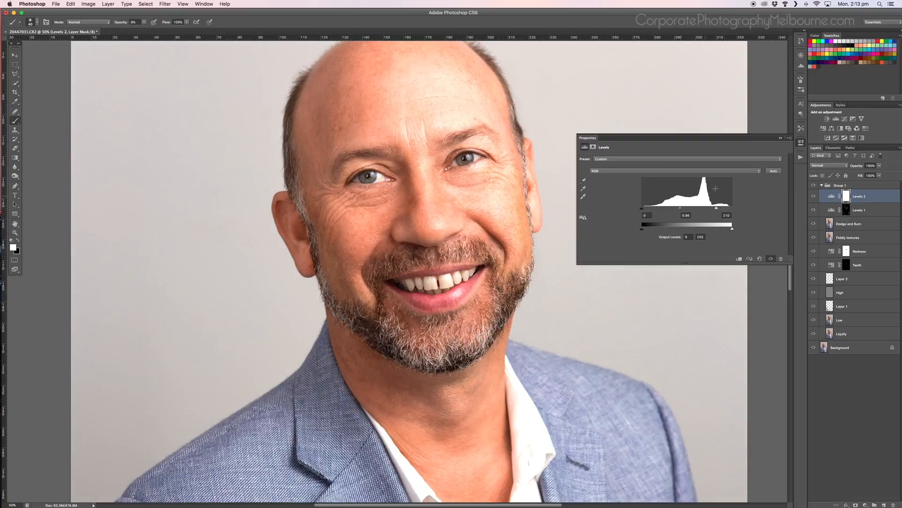
click(801, 142)
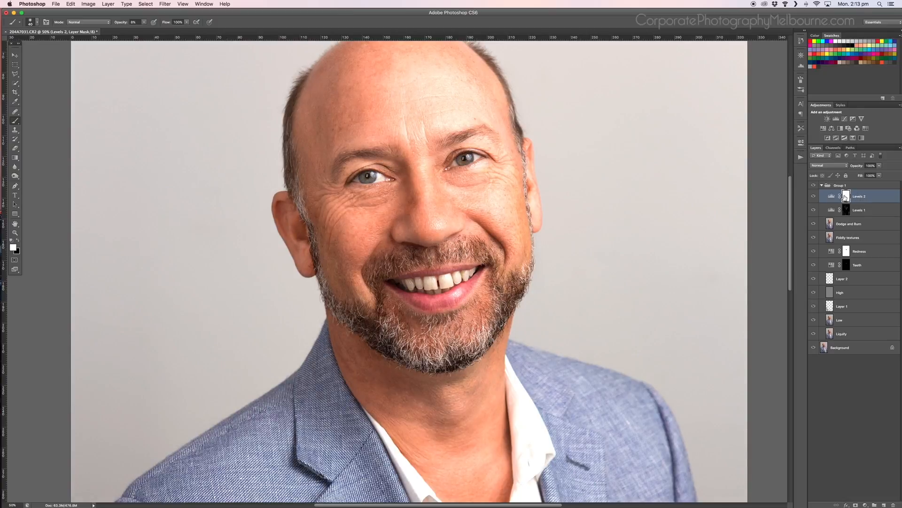
key(super+i)
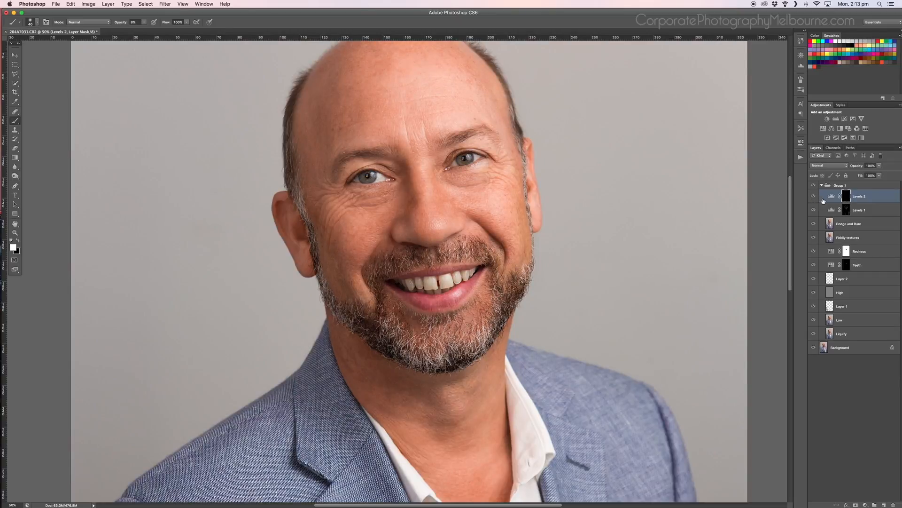
Lighten the facial highlights on the Levels 2 mask with a soft white brush at 11% opacity, checking the layer hidden and shown
click(14, 249)
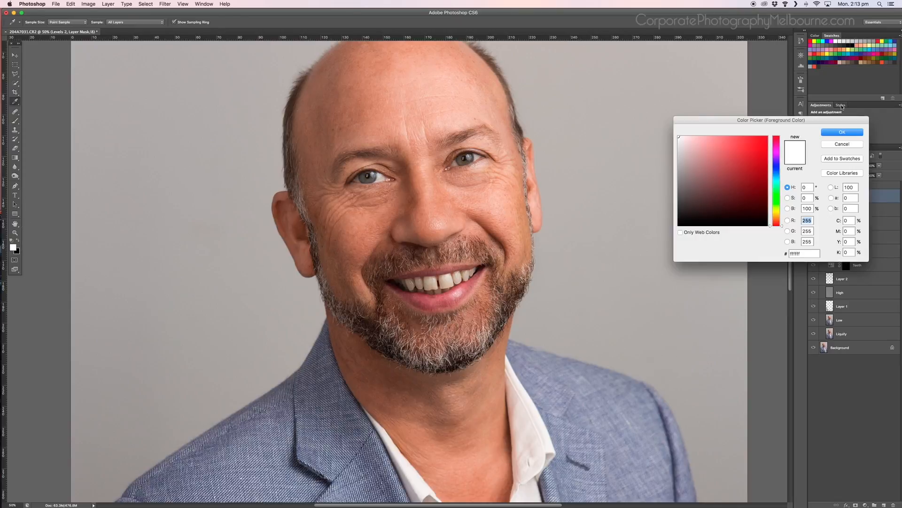
click(842, 132)
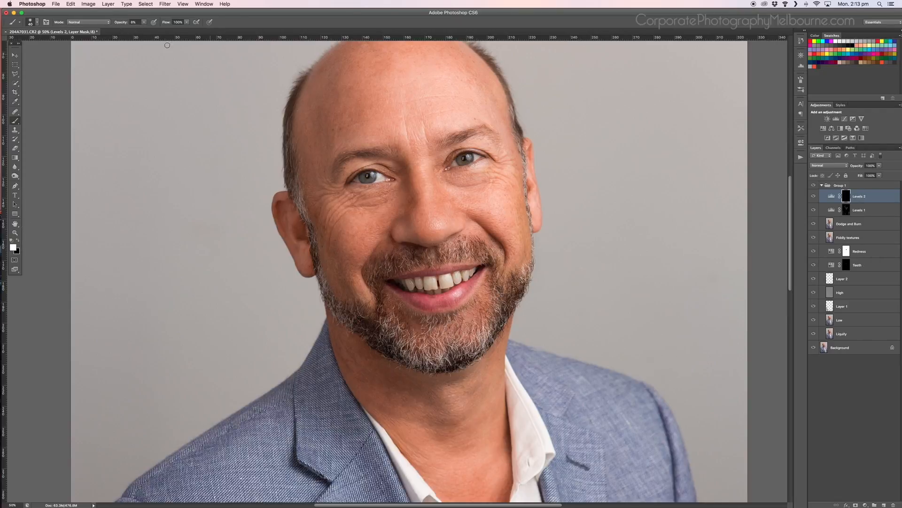
drag(144, 22, 145, 30)
key(bracketright)
key(bracketright)
key(bracketright)
key(bracketright)
key(bracketright)
key(bracketright)
click(814, 196)
click(814, 197)
click(814, 196)
key(bracketleft)
key(bracketleft)
key(bracketleft)
key(bracketleft)
key(bracketleft)
key(bracketleft)
key(bracketright)
drag(477, 394, 442, 288)
Paint broad highlights over the jacket and shirt on the Levels 2 mask with a much larger brush
key(super+minus)
key(super+minus)
key(super+minus)
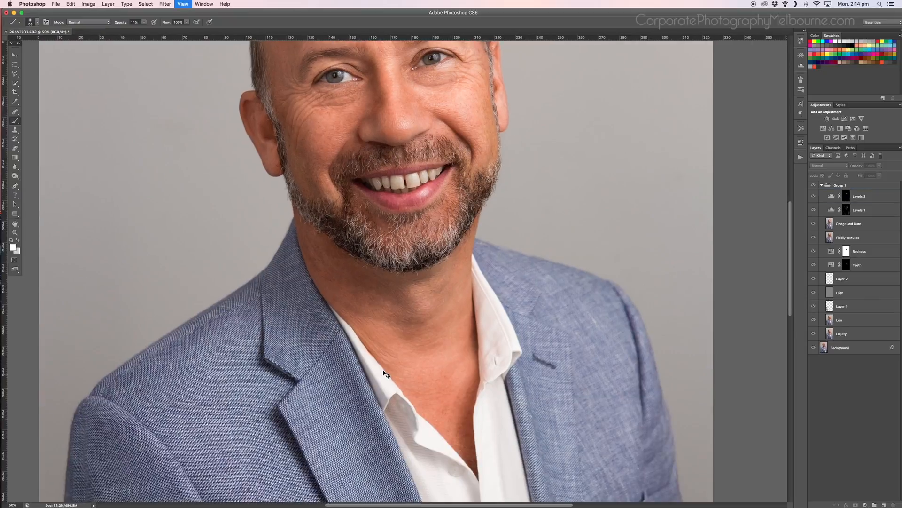
key(bracketright)
key(bracketright)
key(bracketright)
key(bracketright)
key(bracketright)
key(bracketright)
key(bracketright)
key(bracketright)
key(bracketright)
key(bracketright)
key(bracketright)
key(bracketright)
key(bracketright)
key(bracketleft)
key(bracketleft)
key(bracketleft)
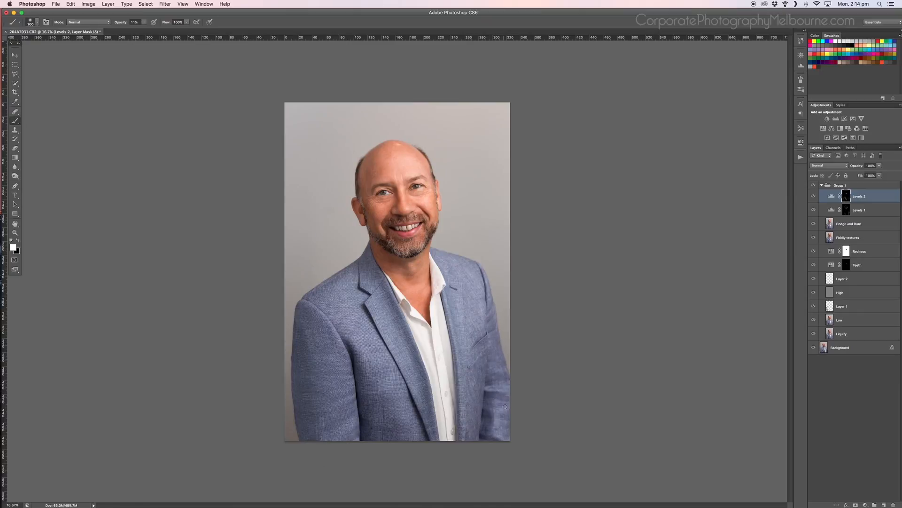
drag(452, 447, 449, 364)
Brighten the fine details around the eyes on the Levels 2 mask with a much smaller brush
key(super+plus)
key(super+plus)
key(super+plus)
key(super+plus)
key(super+plus)
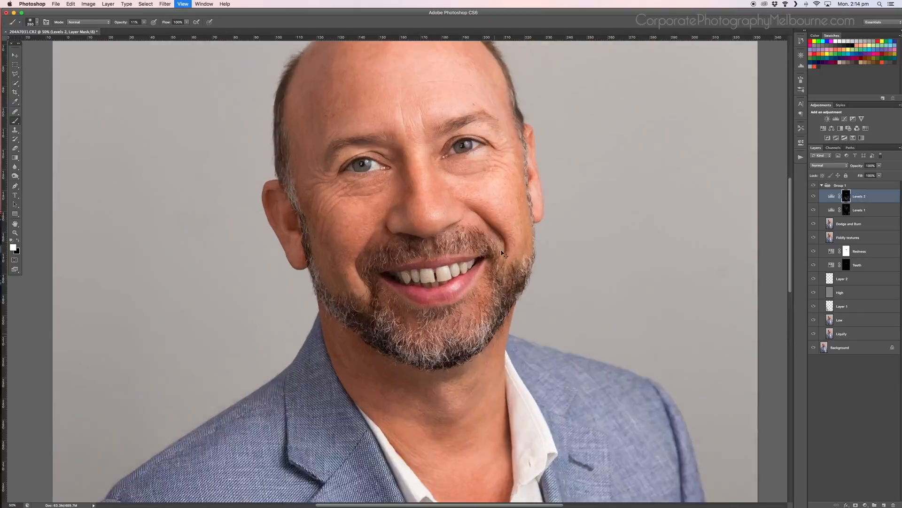
drag(470, 94, 456, 222)
key(bracketleft)
key(bracketleft)
key(bracketleft)
key(bracketleft)
key(bracketleft)
key(bracketleft)
key(bracketleft)
key(bracketleft)
key(bracketleft)
key(bracketleft)
key(bracketleft)
key(bracketleft)
key(bracketleft)
key(bracketleft)
key(bracketleft)
key(bracketleft)
key(bracketleft)
drag(349, 250, 361, 250)
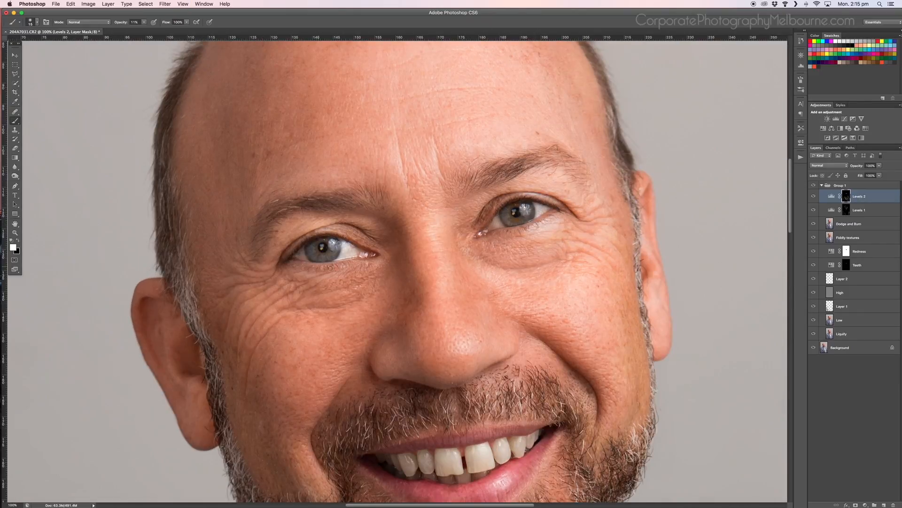
Review the Levels 2 mask alone, and compare the whole portrait with the Levels 2 layer hidden and shown
key(super+minus)
key(super+minus)
key(super+minus)
alt+click(846, 196)
key(super+minus)
key(super+minus)
alt+click(846, 196)
click(814, 197)
click(814, 197)
click(813, 196)
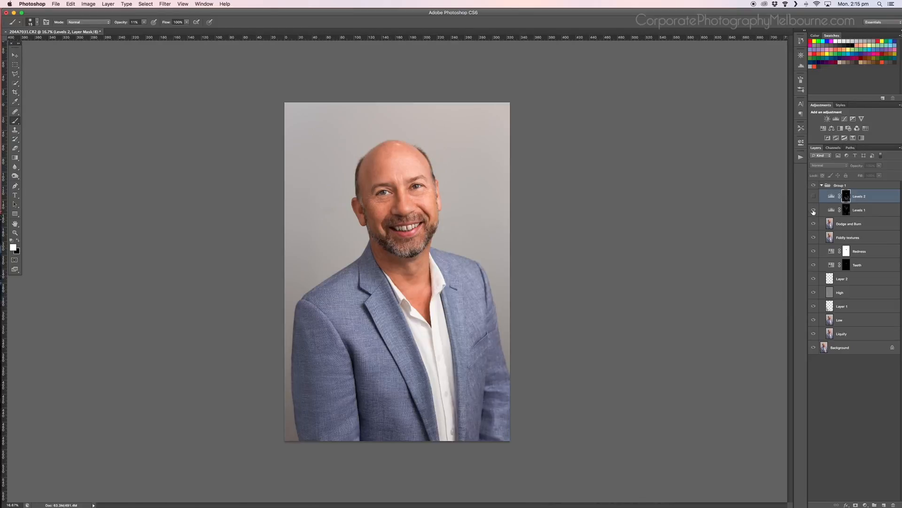
click(813, 196)
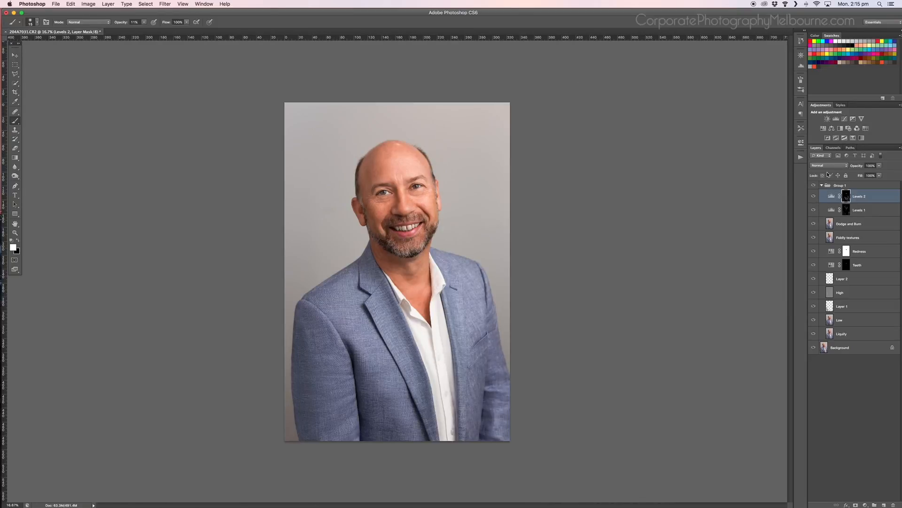
Examine the facial highlight strokes in the Levels 2 mask alone against the portrait at several magnifications
alt+click(847, 197)
key(super+plus)
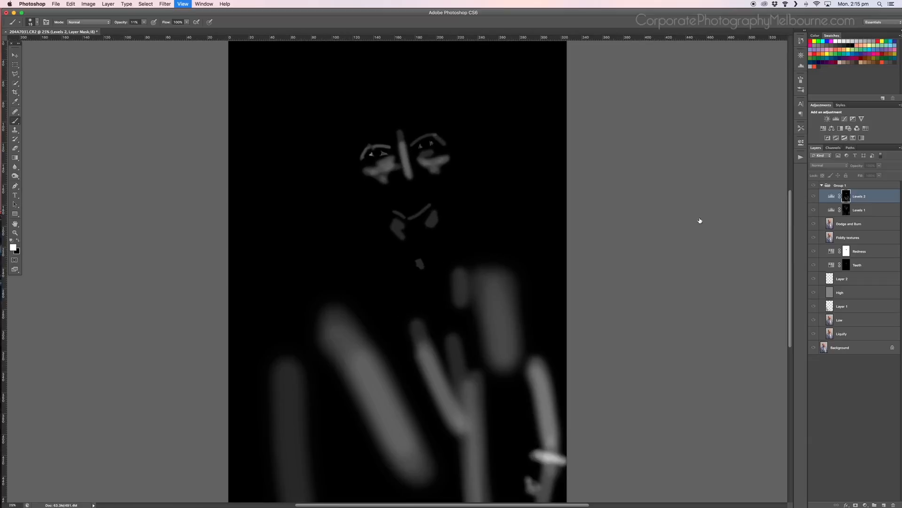
key(super+plus)
drag(526, 205, 516, 311)
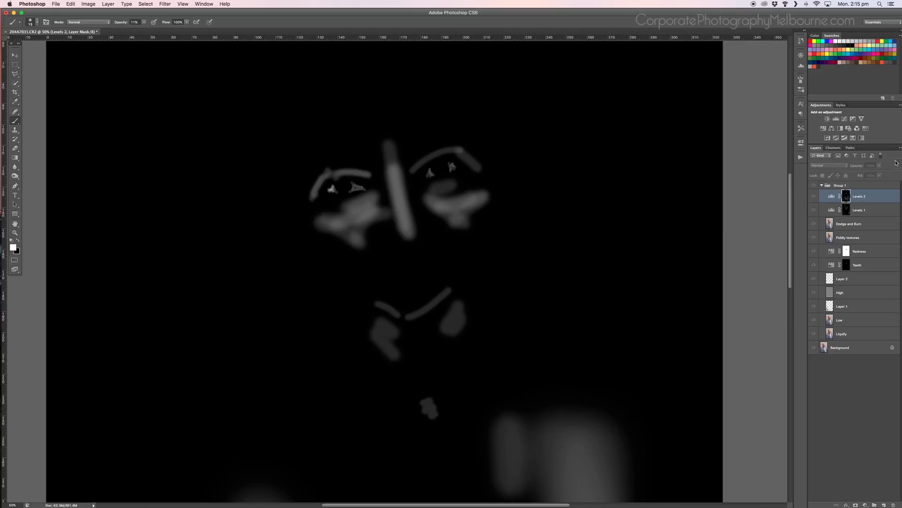
alt+click(846, 198)
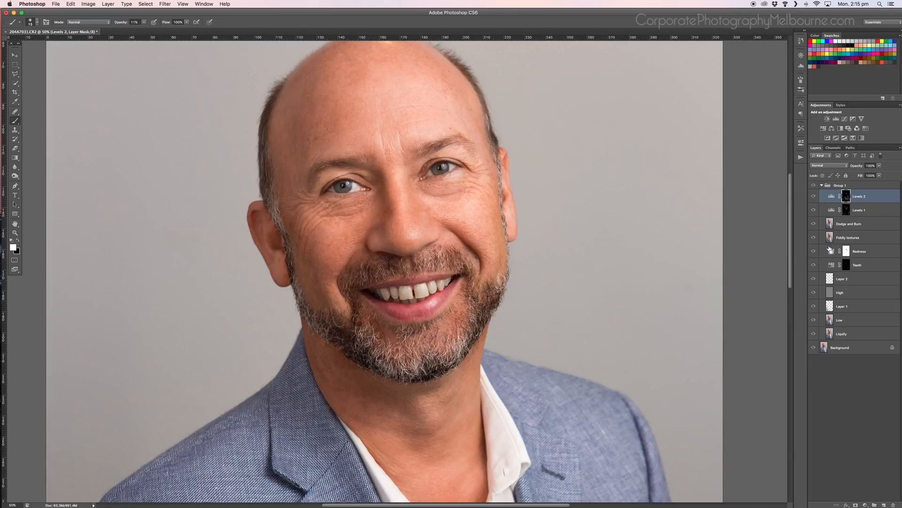
key(super+minus)
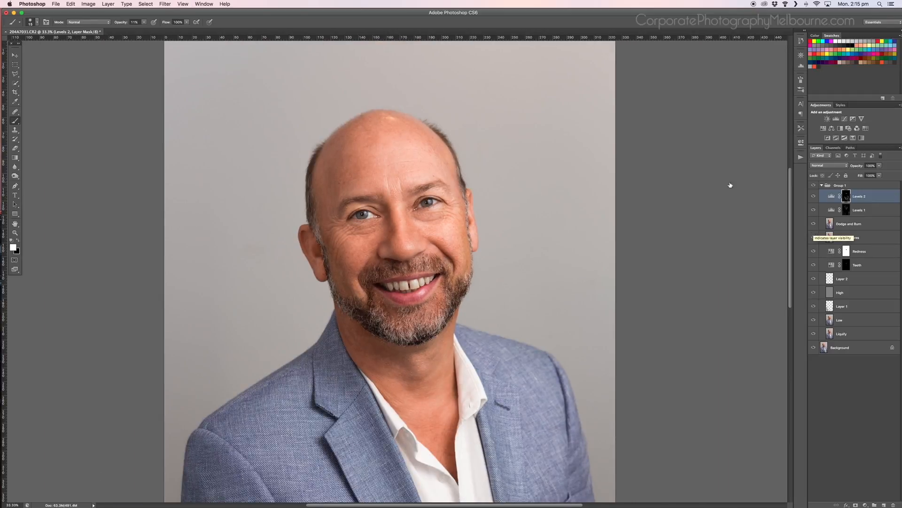
alt+click(846, 198)
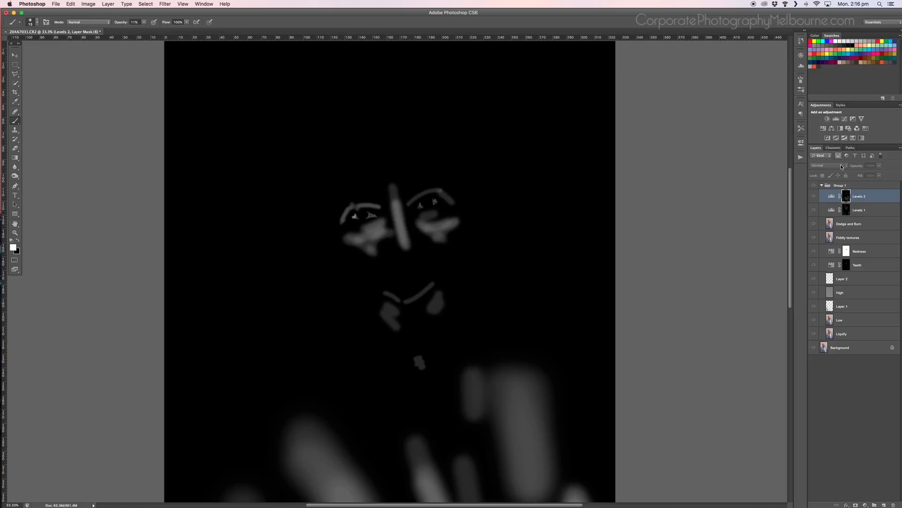
alt+click(847, 197)
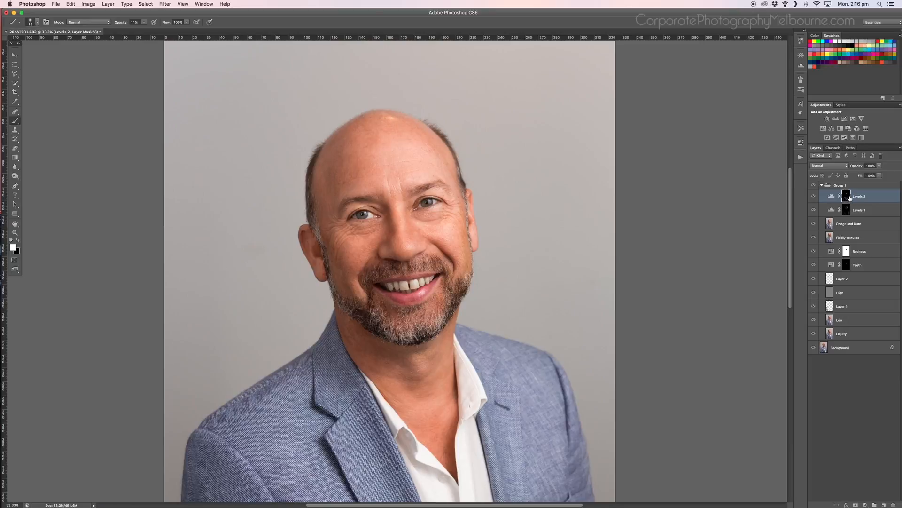
alt+click(847, 197)
alt+click(847, 198)
alt+click(847, 197)
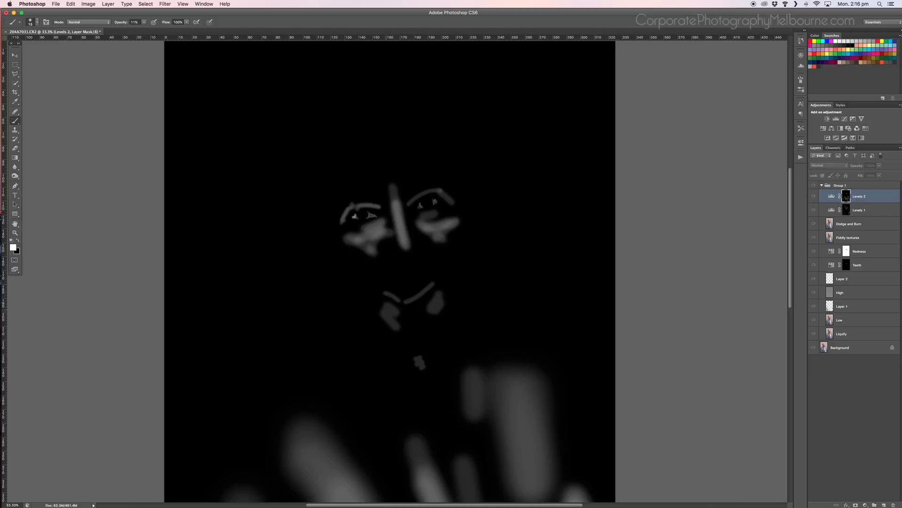
alt+click(847, 198)
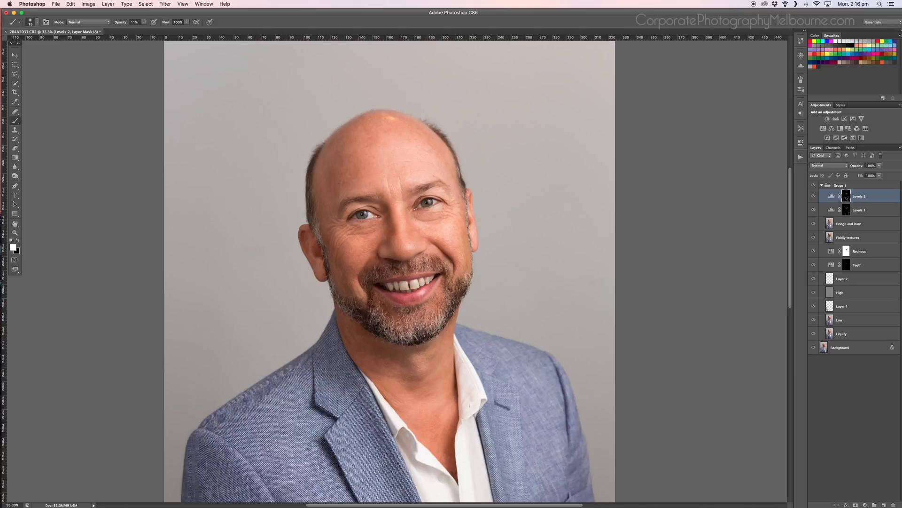
Review the jacket and shirt strokes in the Levels 2 mask, and check the whole portrait with Levels 2 hidden and shown
alt+click(847, 200)
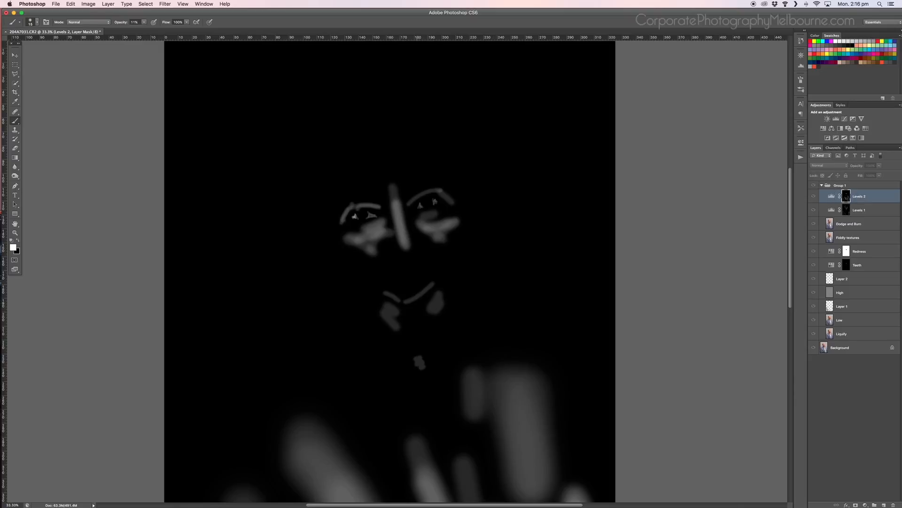
scroll(451, 317, down, 5)
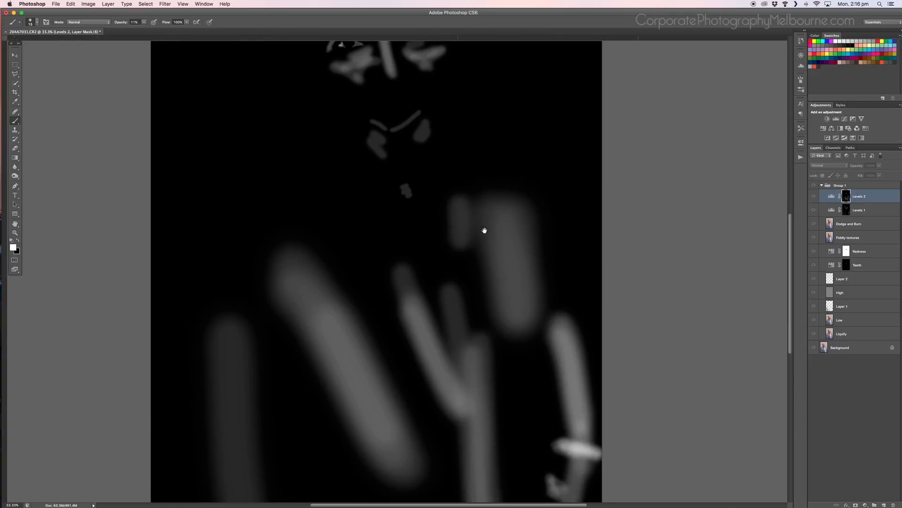
key(super+minus)
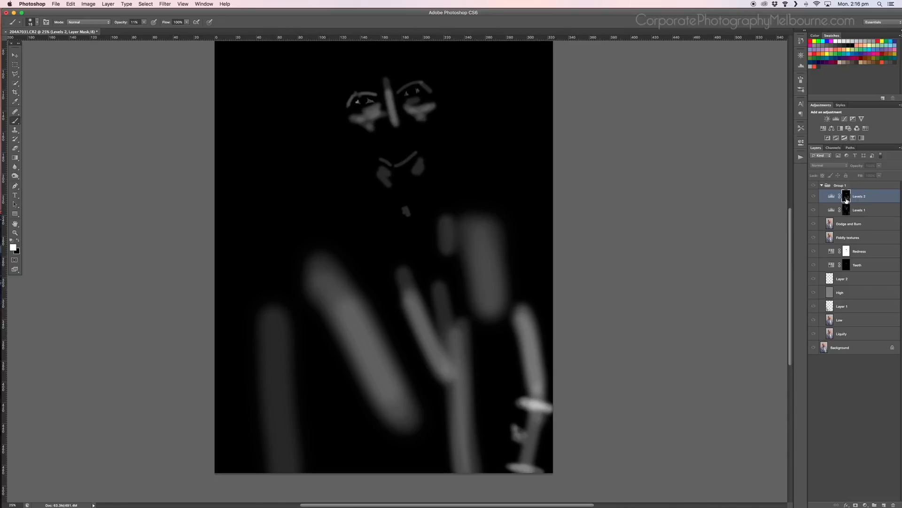
alt+click(847, 199)
key(super+minus)
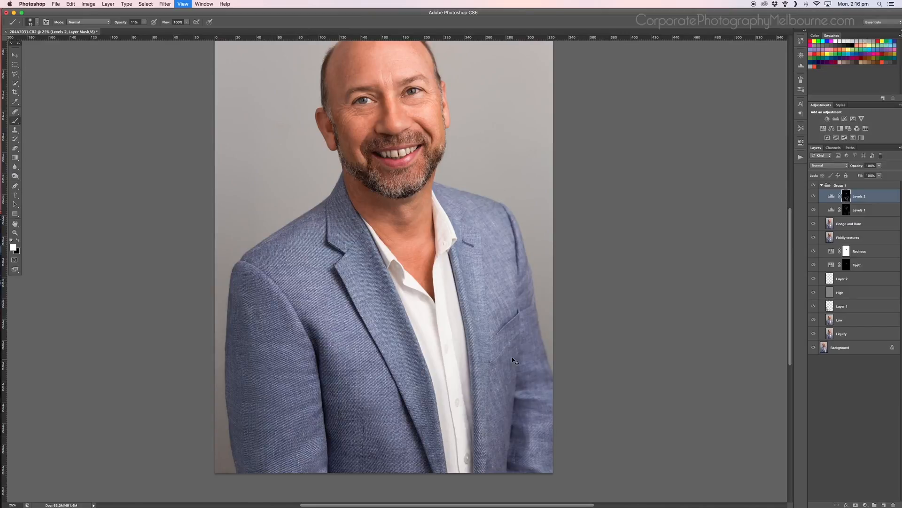
click(814, 198)
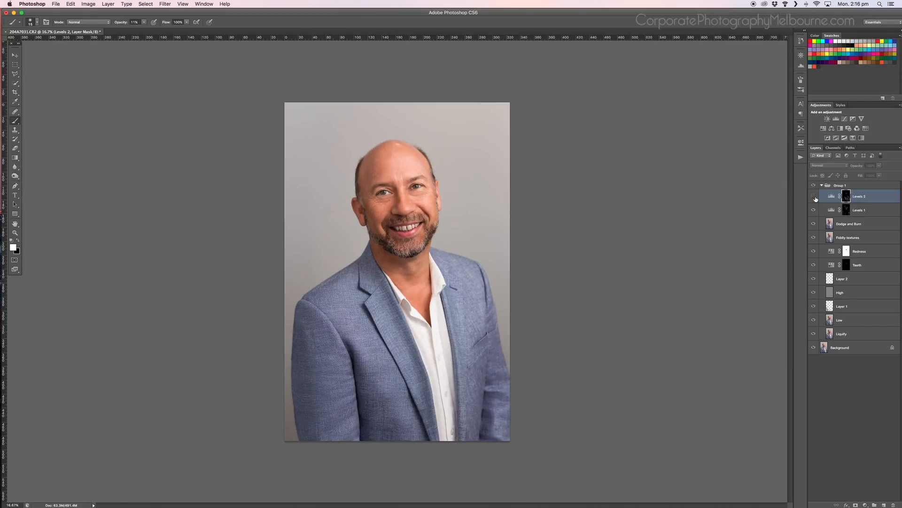
click(816, 198)
click(814, 198)
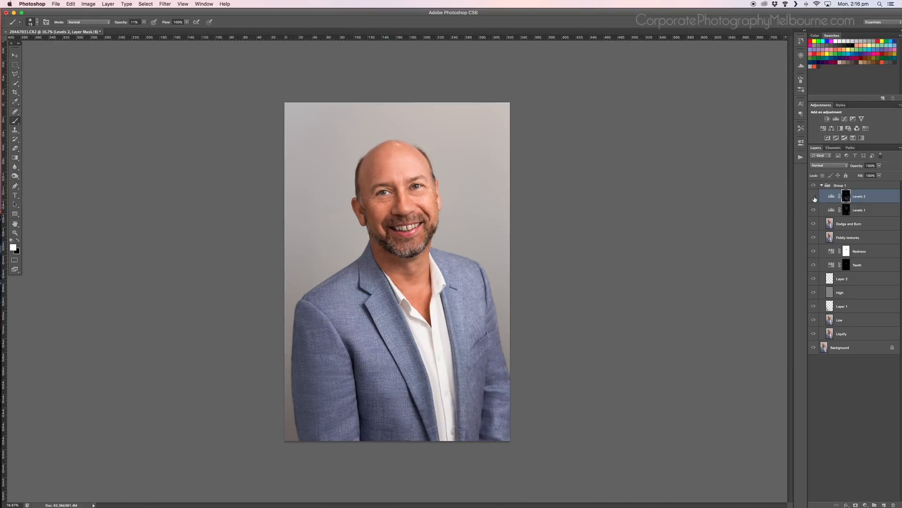
Compare the whole portrait with the Levels 2 and Levels 1 layers hidden and shown
click(814, 198)
click(815, 199)
click(815, 199)
drag(815, 199, 814, 208)
click(815, 199)
click(814, 197)
Lower the Levels 1 layer's opacity to about 79% and check the portrait with the Levels layers hidden and shown
click(882, 213)
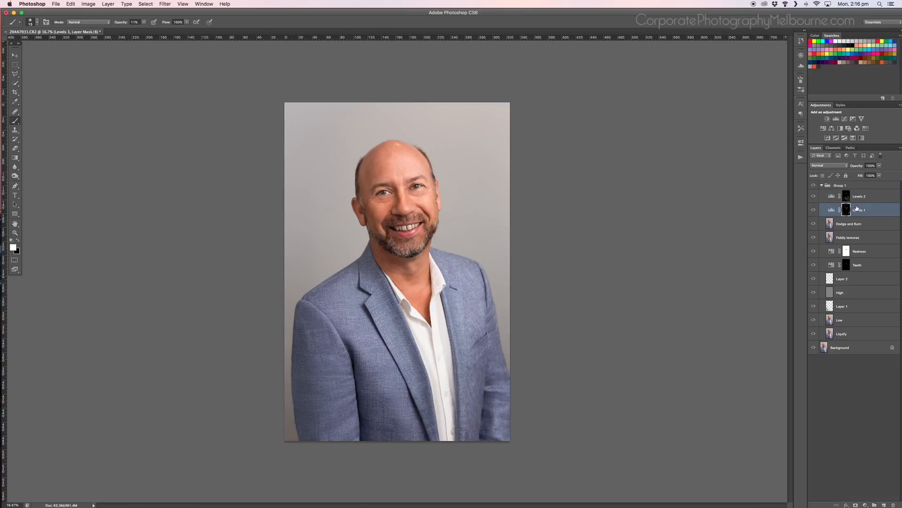
click(880, 166)
mouse_move(882, 175)
mouse_down()
mouse_move(849, 174)
mouse_move(887, 174)
mouse_up()
drag(880, 174, 873, 174)
click(816, 199)
click(813, 211)
click(813, 210)
click(813, 210)
click(814, 210)
Stamp all visible layers into a new merged layer above Levels 2 in Group 1
key(super+plus)
key(super+plus)
key(super+plus)
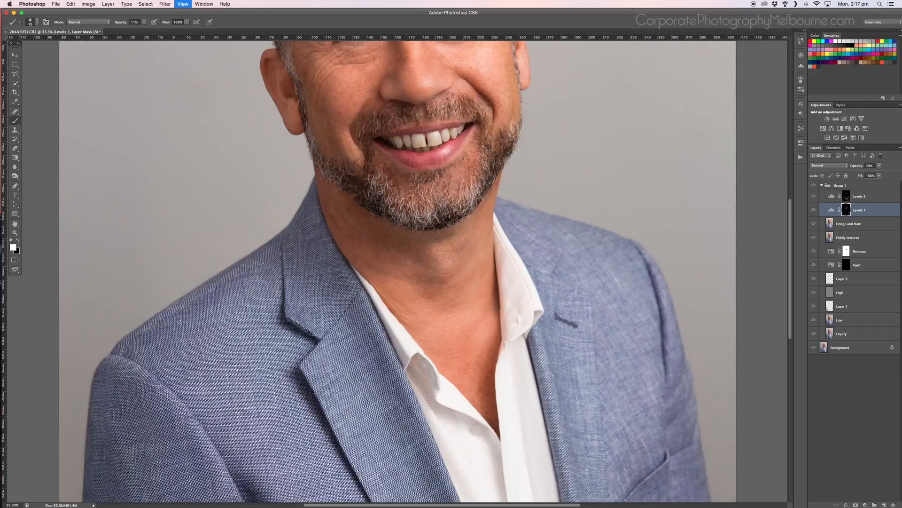
scroll(490, 306, up, 5)
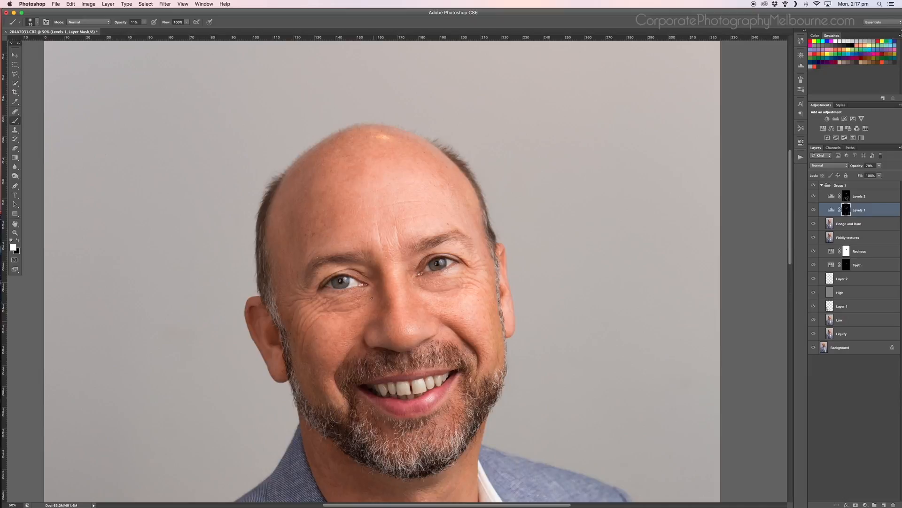
scroll(424, 362, down, 10)
key(super+r)
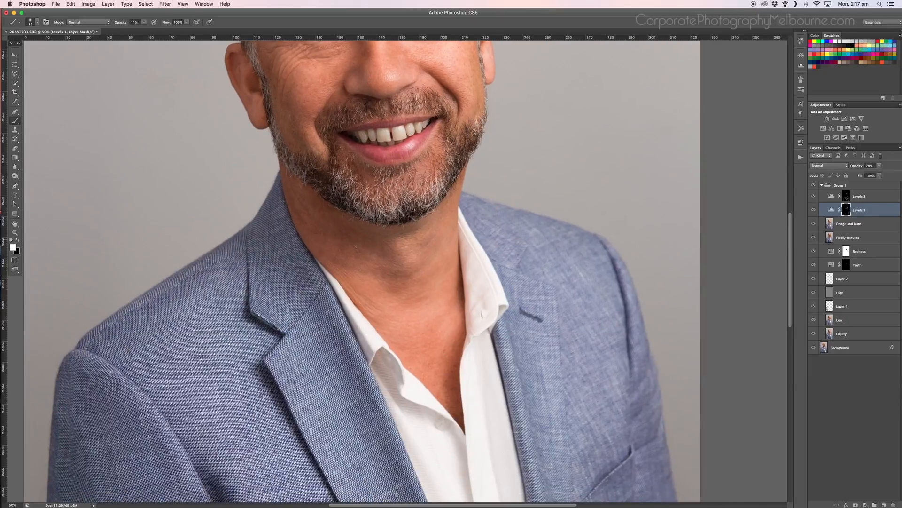
drag(510, 247, 528, 379)
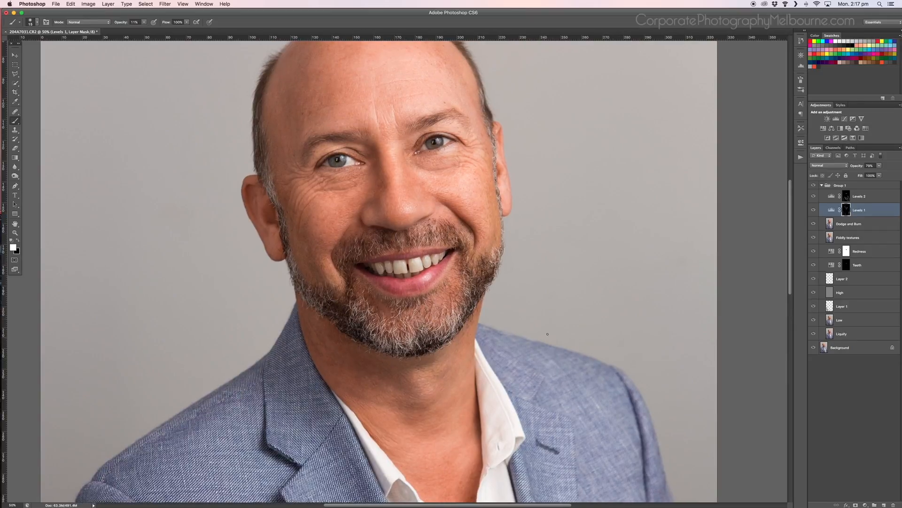
key(super+plus)
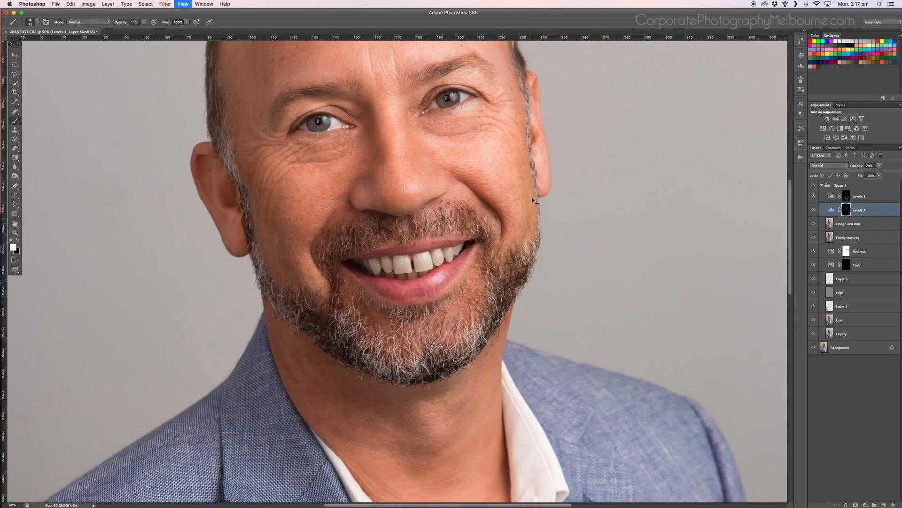
key(super+plus)
drag(534, 201, 533, 355)
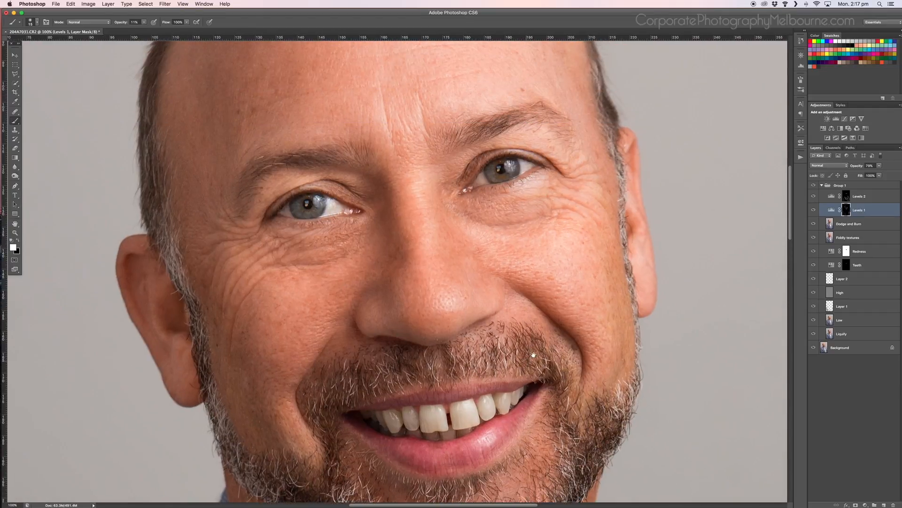
key(super+plus)
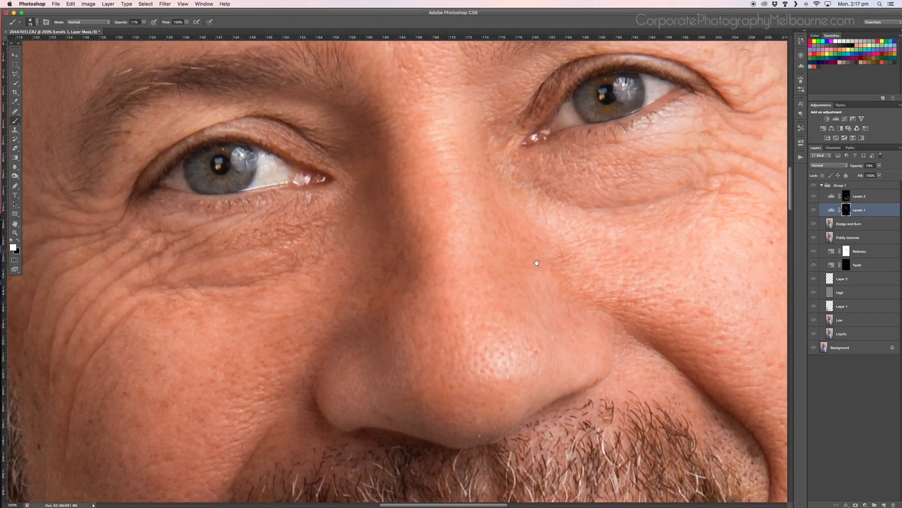
drag(537, 263, 560, 329)
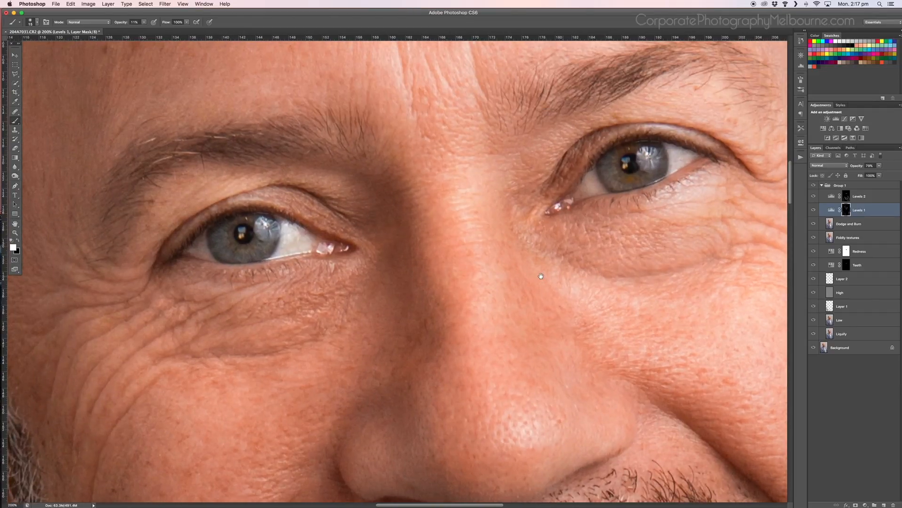
click(884, 199)
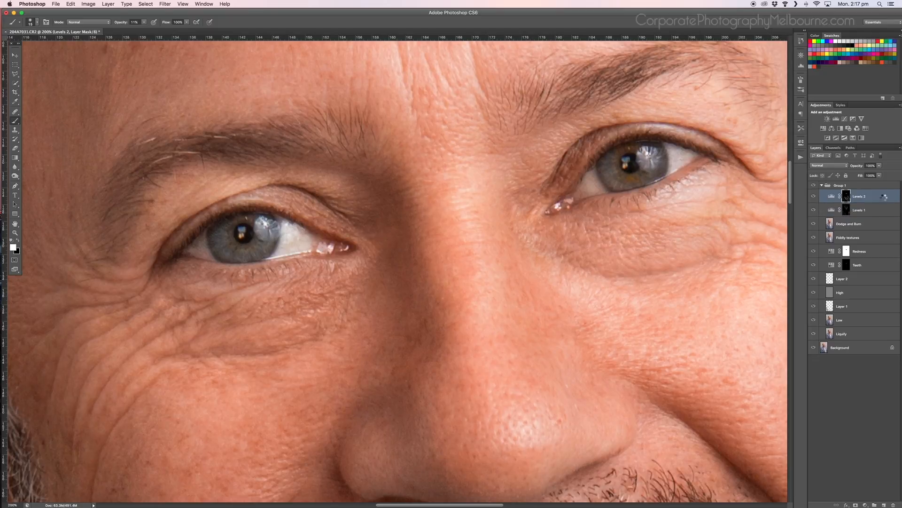
key(super+alt+shift+e)
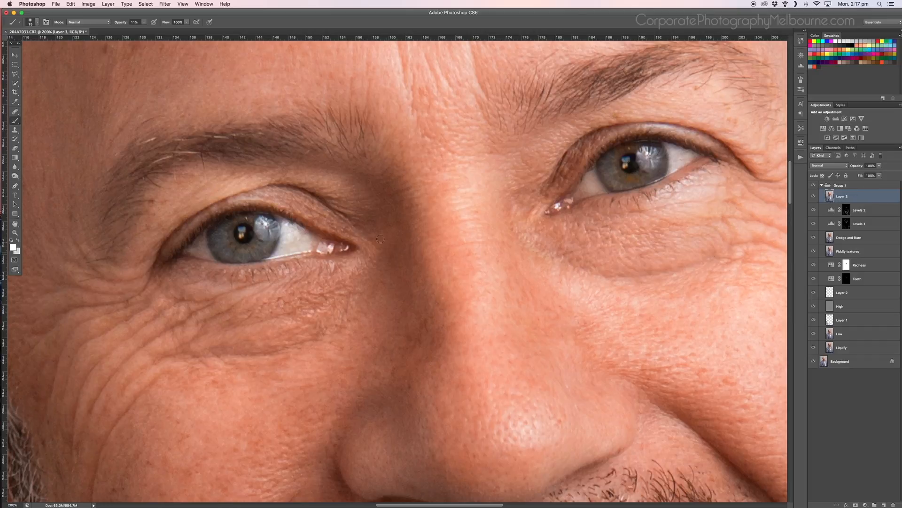
Darken the pupils and iris edges of both eyes on the merged layer using the Burn tool with a much smaller brush
click(16, 177)
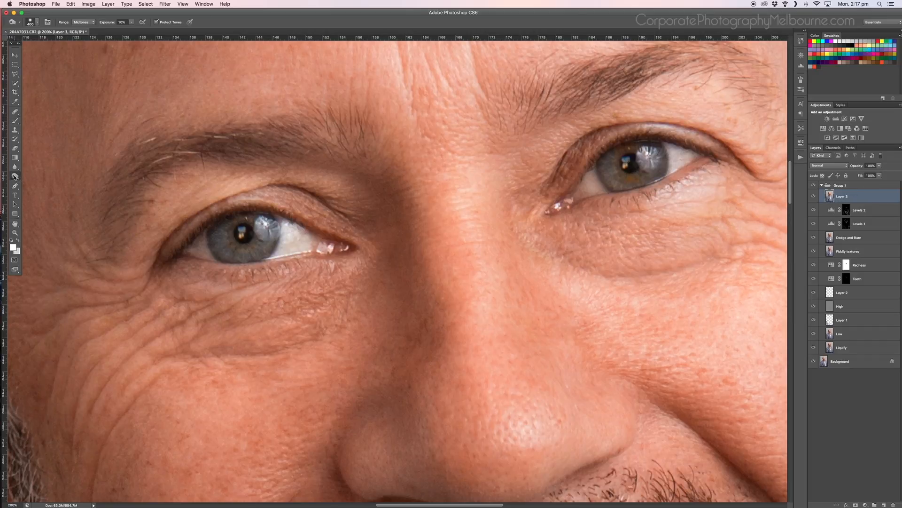
drag(15, 177, 25, 178)
click(43, 182)
key(bracketleft)
key(bracketleft)
key(bracketleft)
key(bracketleft)
key(bracketleft)
key(bracketleft)
key(bracketleft)
key(bracketleft)
key(bracketleft)
key(bracketleft)
key(bracketleft)
key(bracketleft)
key(bracketleft)
key(bracketleft)
key(bracketleft)
key(bracketleft)
key(bracketleft)
key(bracketright)
drag(246, 233, 248, 238)
mouse_move(628, 168)
mouse_down()
mouse_move(640, 168)
mouse_move(613, 190)
mouse_up()
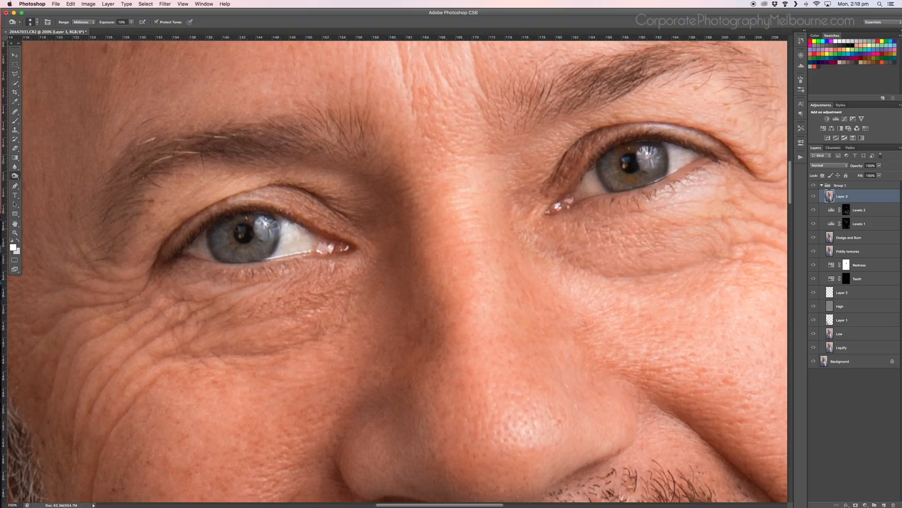
Brighten the irises of both eyes using the Dodge tool on midtones at 11% exposure with a slightly smaller brush
click(15, 176)
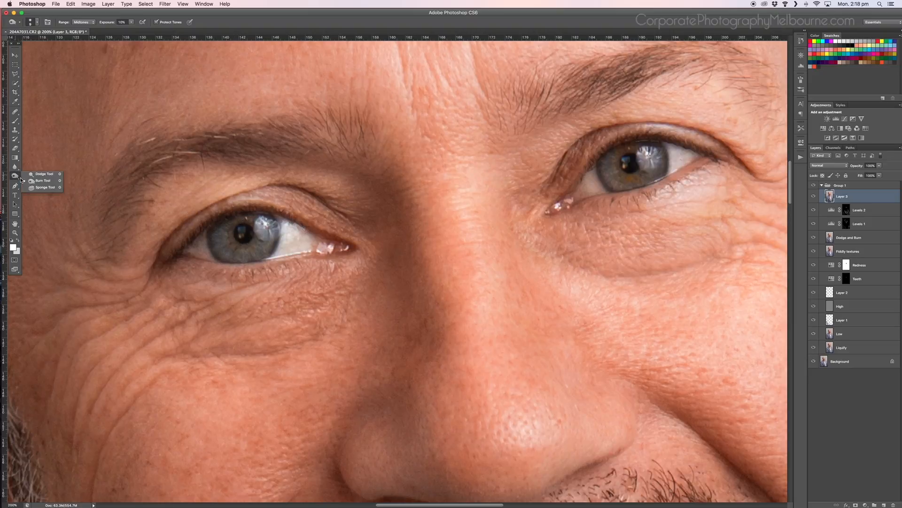
click(51, 175)
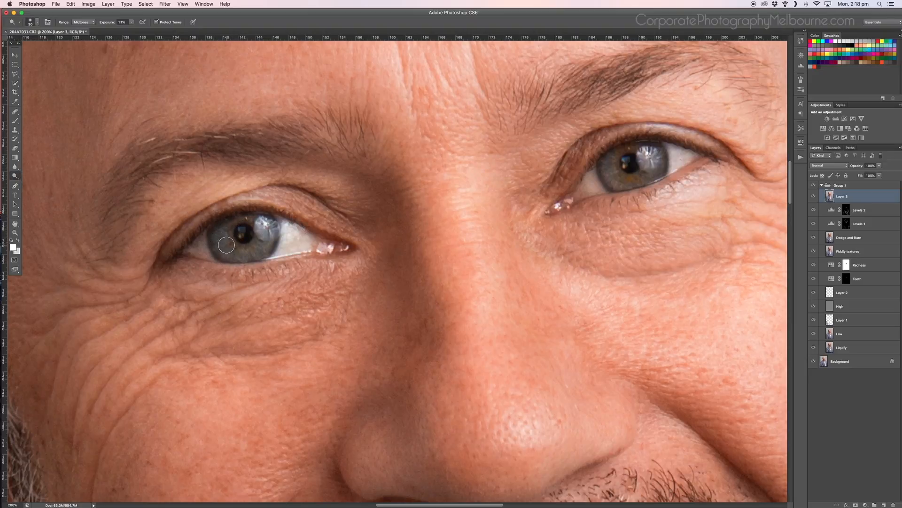
key([)
drag(227, 252, 228, 249)
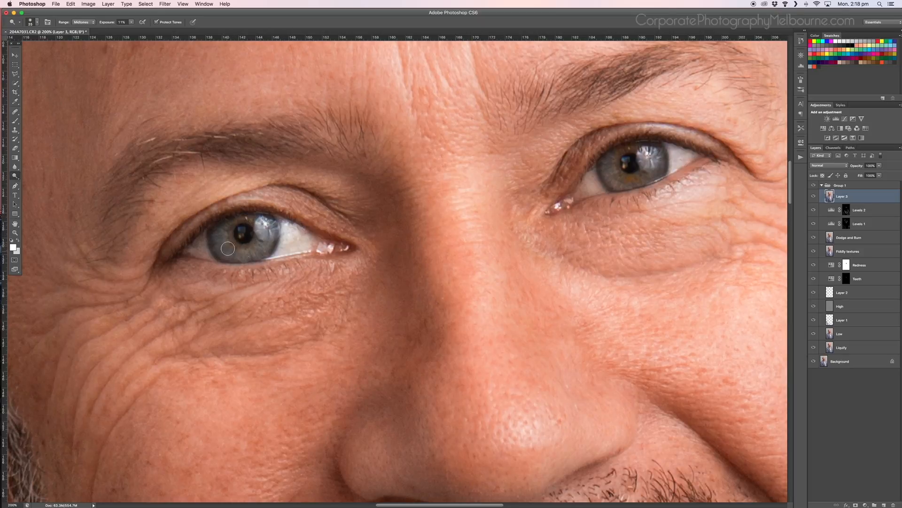
mouse_move(618, 170)
mouse_down()
mouse_move(652, 175)
mouse_move(651, 163)
mouse_move(630, 155)
mouse_up()
Compare the eyes with Layer 3 hidden and shown at medium and closer magnification
key(super+minus)
key(super+minus)
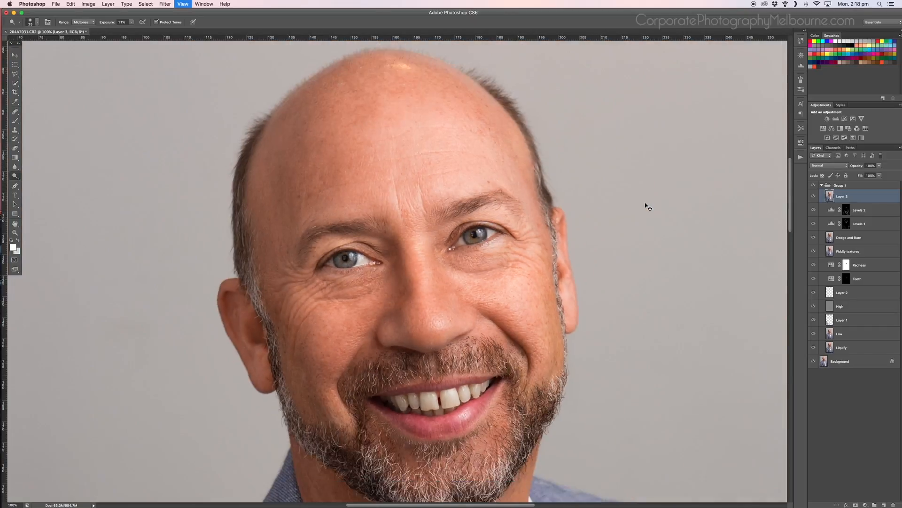
key(super+minus)
key(super+minus)
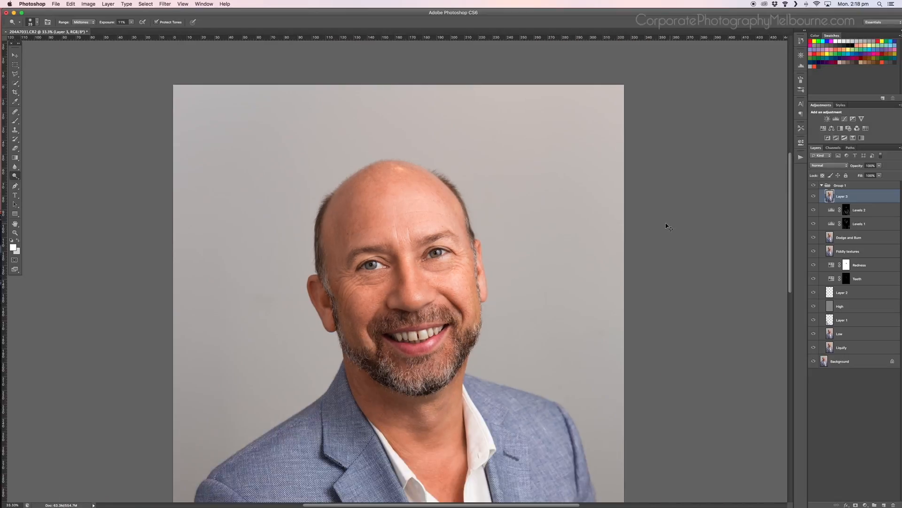
key(super+minus)
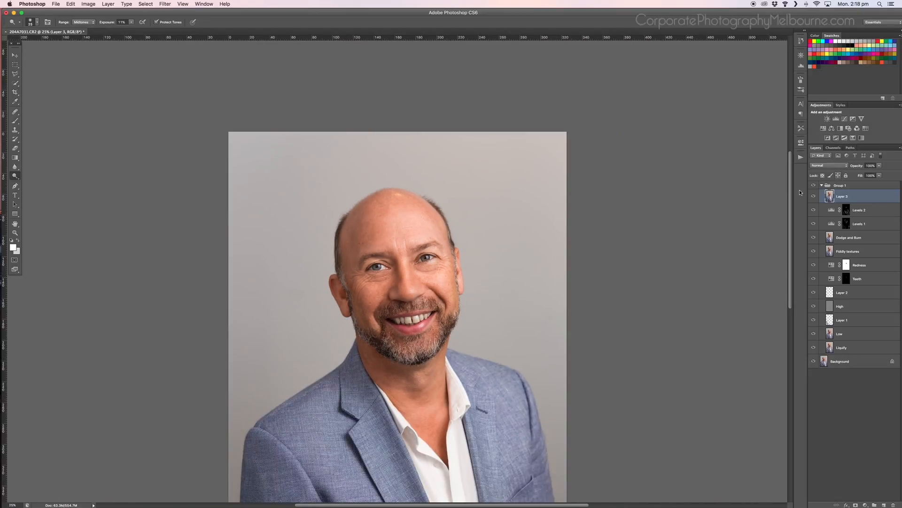
click(814, 198)
click(813, 197)
click(814, 197)
click(813, 197)
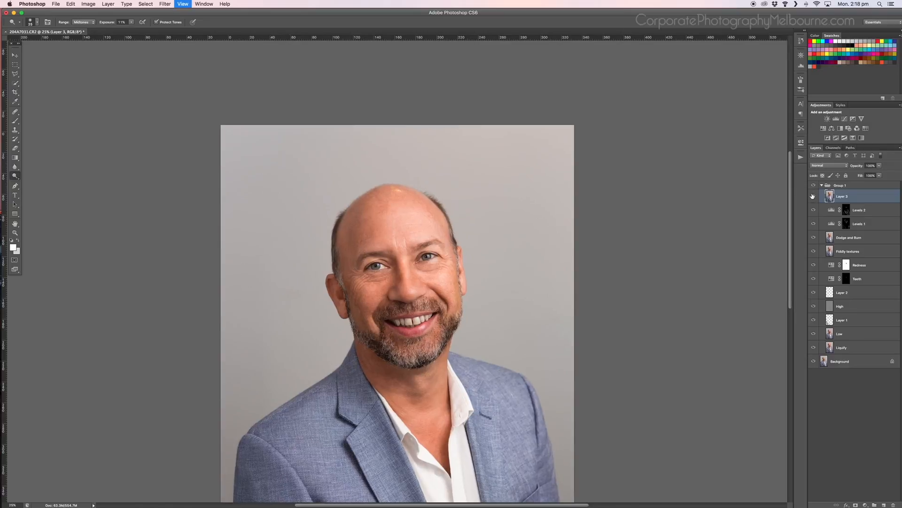
key(super+plus)
key(super+plus)
key(super+plus)
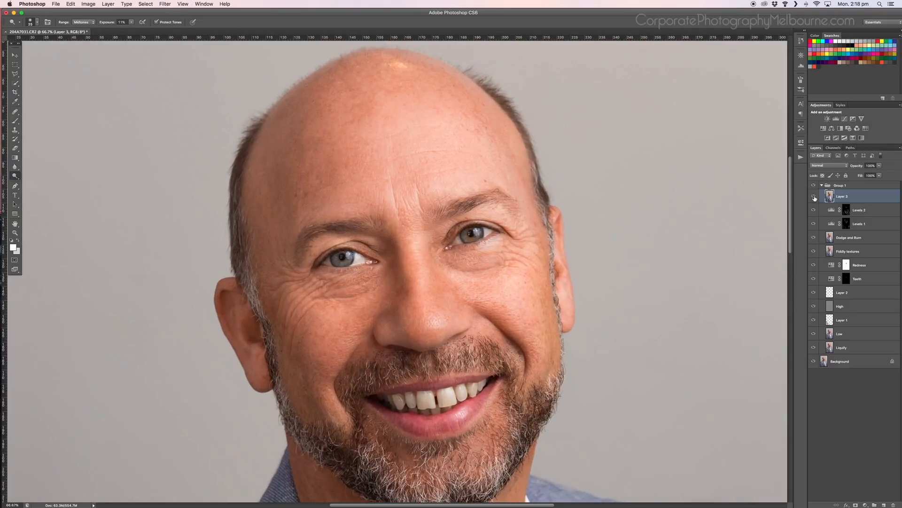
click(813, 197)
click(813, 197)
Check how the eye retouching reads in the whole portrait with Layer 3 hidden and shown at several smaller magnifications
key(super+minus)
key(super+minus)
key(super+minus)
key(super+minus)
key(super+minus)
key(super+minus)
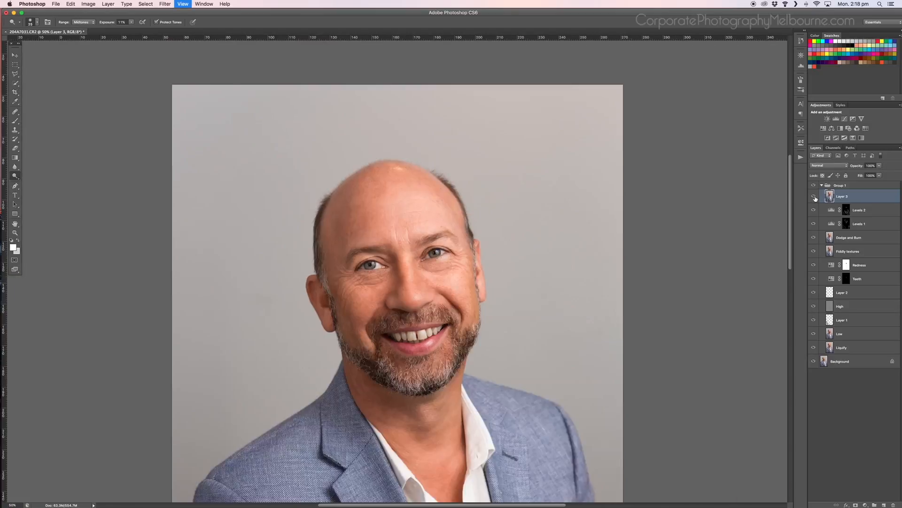
key(super+minus)
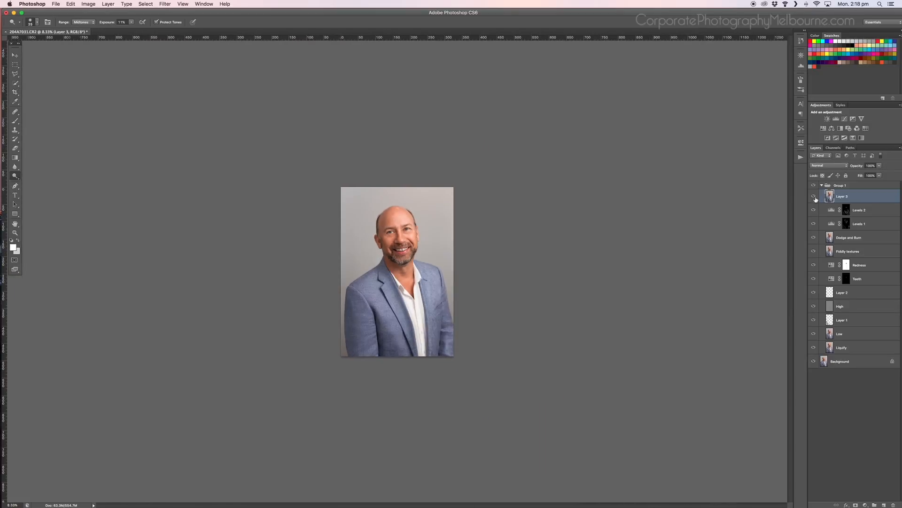
click(814, 197)
click(814, 197)
click(815, 198)
click(814, 198)
key(super+plus)
key(super+plus)
key(super+plus)
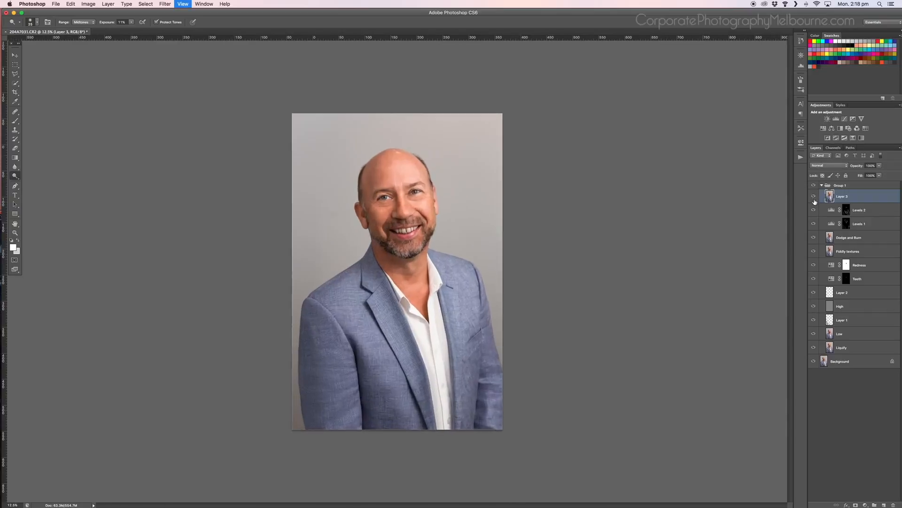
click(815, 198)
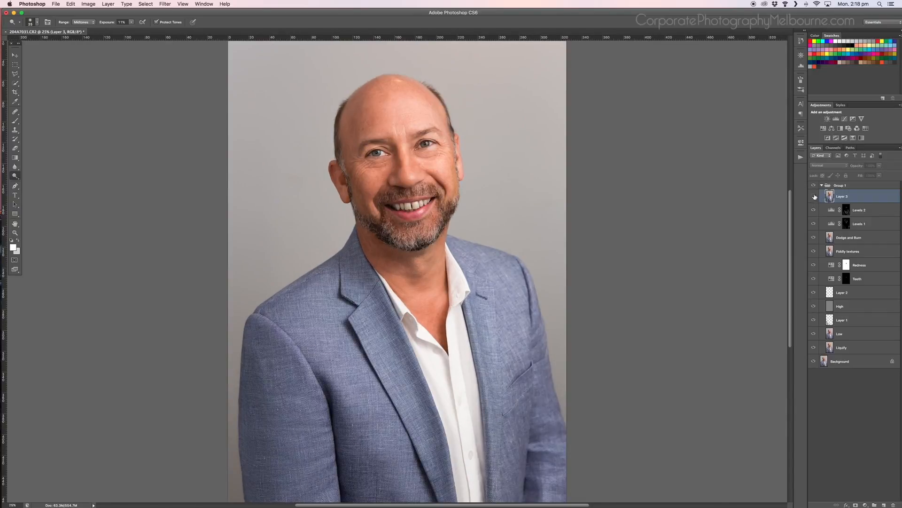
click(815, 198)
click(815, 198)
click(814, 198)
click(815, 198)
click(814, 198)
key(super+minus)
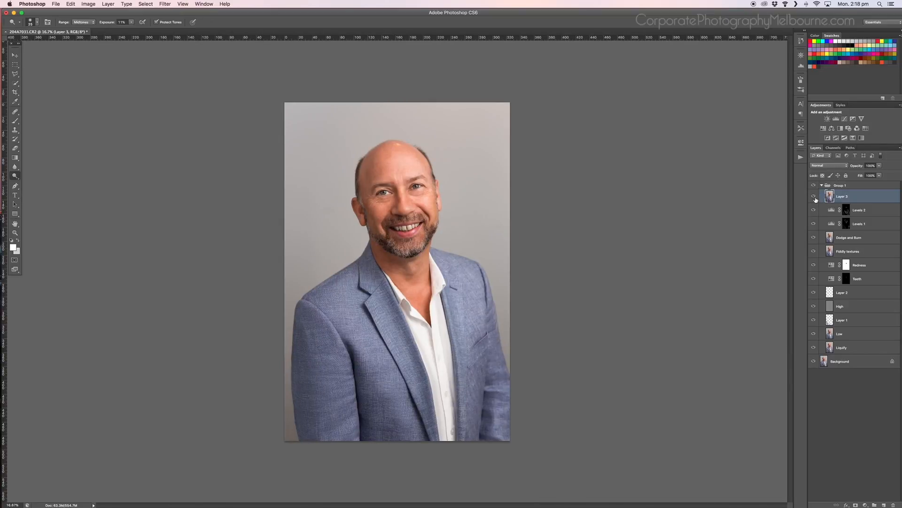
mouse_move(815, 207)
mouse_down()
mouse_move(816, 334)
mouse_move(815, 200)
mouse_up()
Collapse Group 1 and compare the original photo with the full retouch by hiding and showing the group
click(821, 185)
click(814, 185)
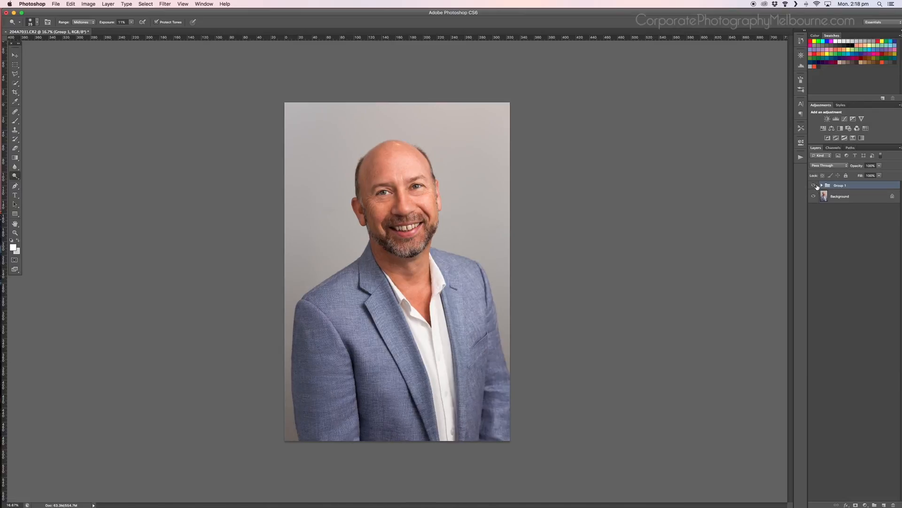
click(814, 185)
click(814, 185)
click(817, 186)
click(817, 185)
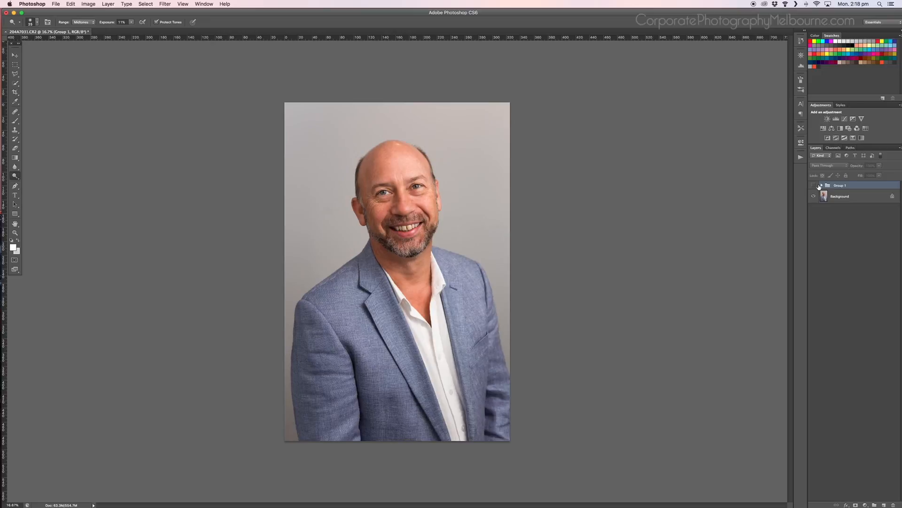
click(816, 185)
click(817, 187)
click(817, 187)
click(816, 188)
click(815, 186)
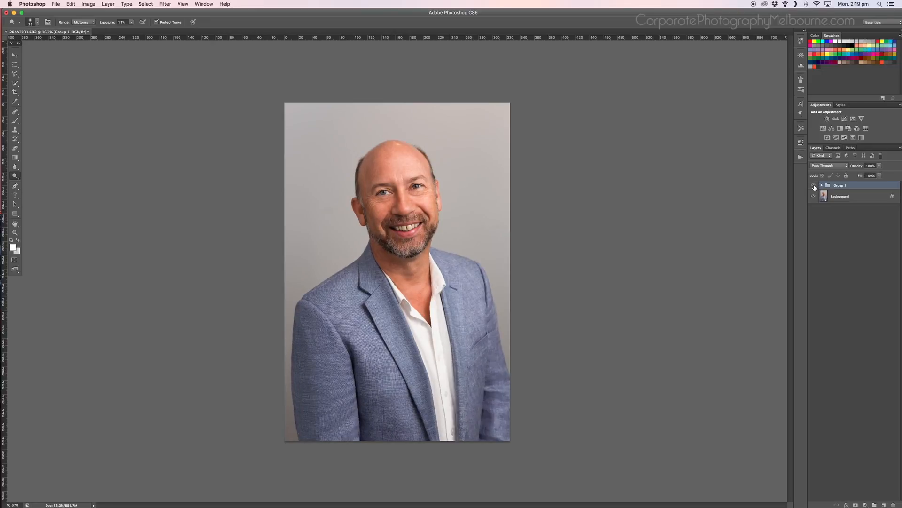
click(815, 187)
click(814, 189)
click(814, 185)
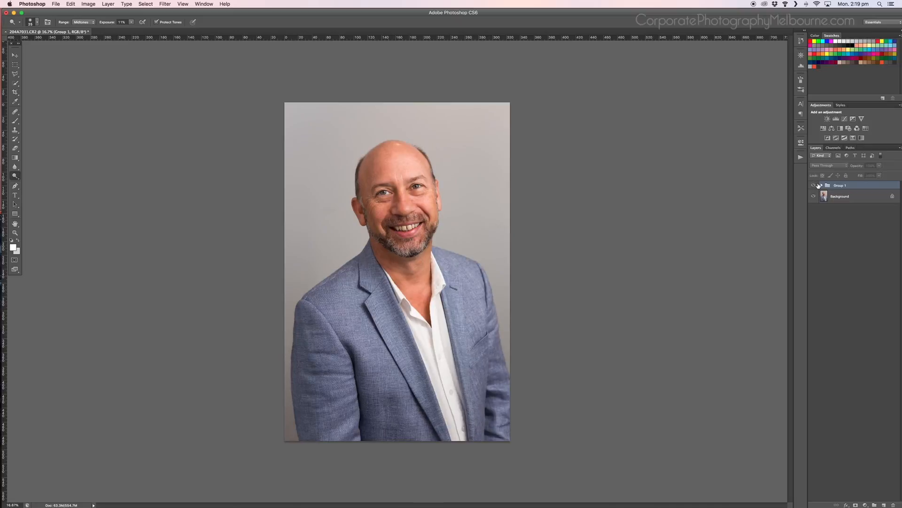
click(814, 185)
click(814, 186)
click(815, 186)
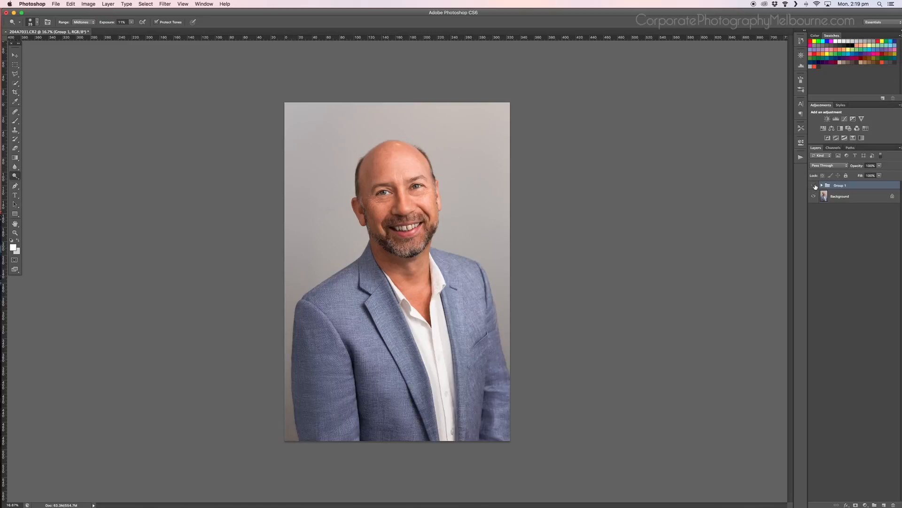
click(814, 186)
click(814, 185)
click(816, 186)
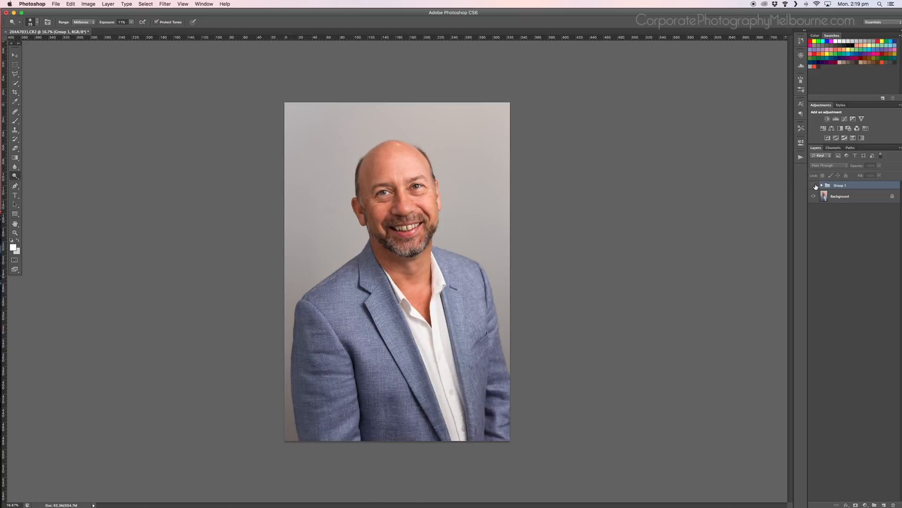
click(815, 187)
click(815, 186)
click(815, 186)
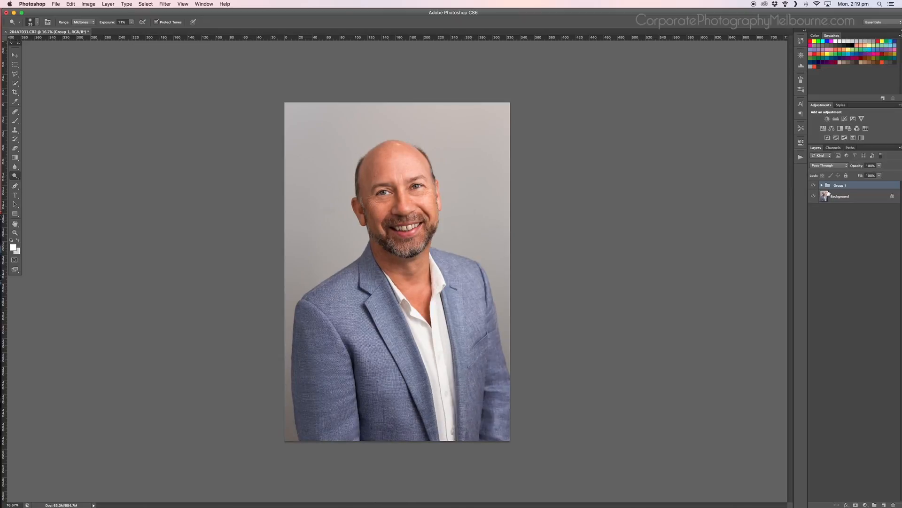
Expand Group 1 and select Layer 3, the merged layer at its top
click(821, 185)
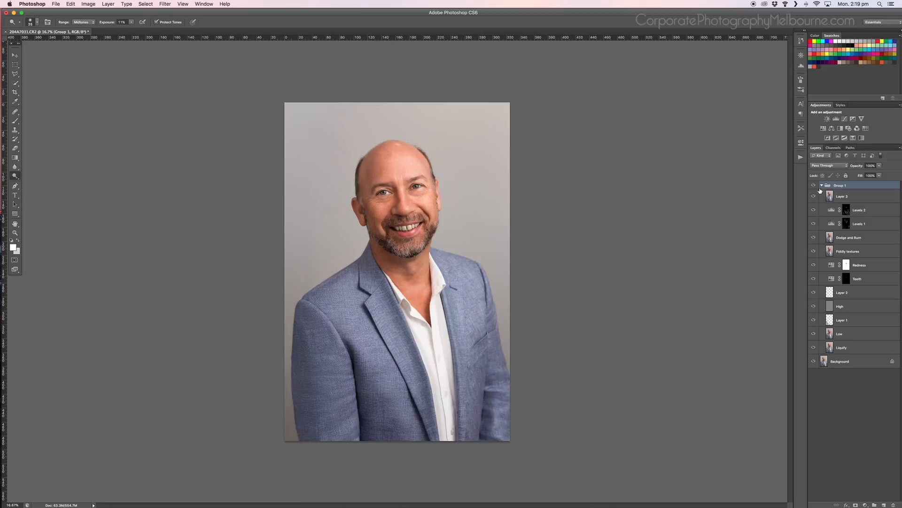
click(831, 196)
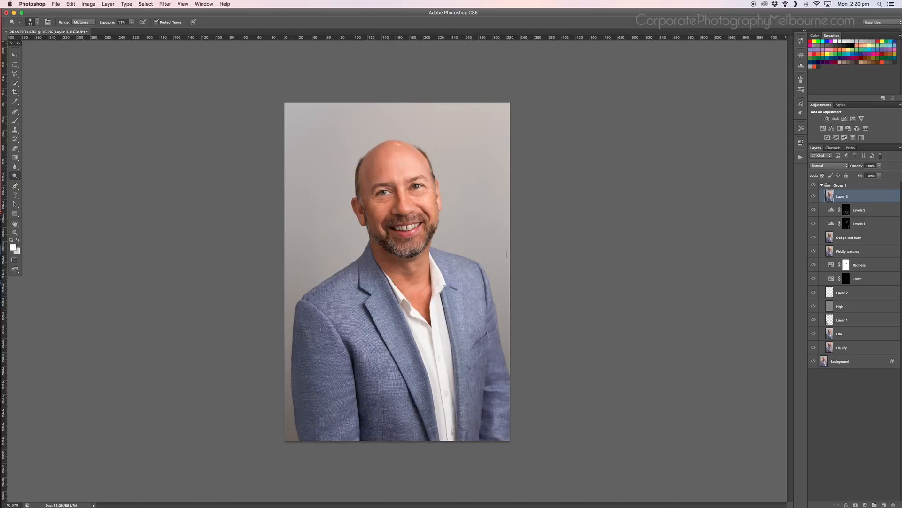
Compare the whole portrait with the original photo by hiding and showing the expanded Group 1
click(814, 185)
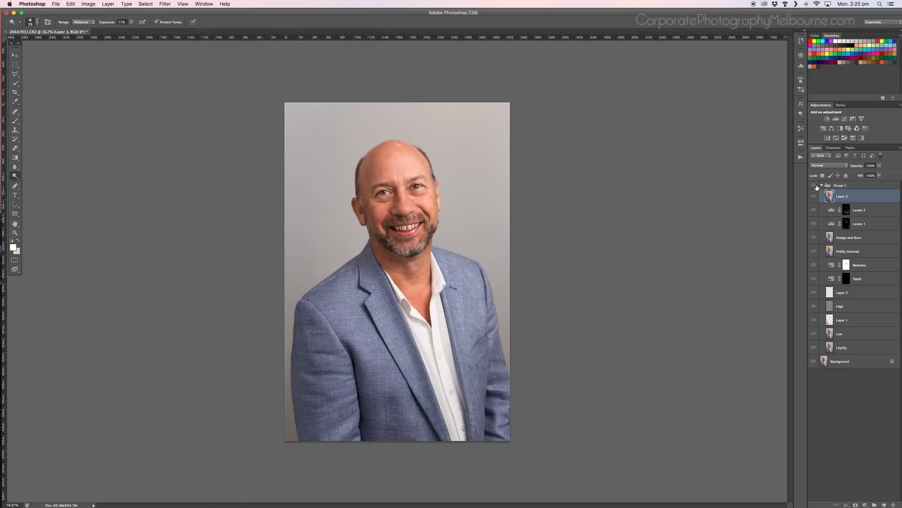
click(814, 185)
click(814, 186)
click(815, 185)
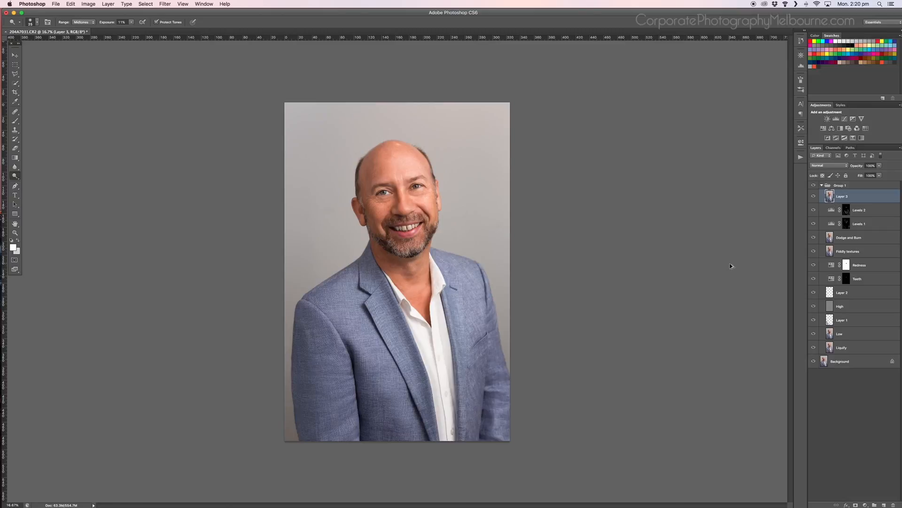
Stamp all visible layers into a new merged layer above Layer 3 and set its blend mode to Overlay
key(super+alt+shift+e)
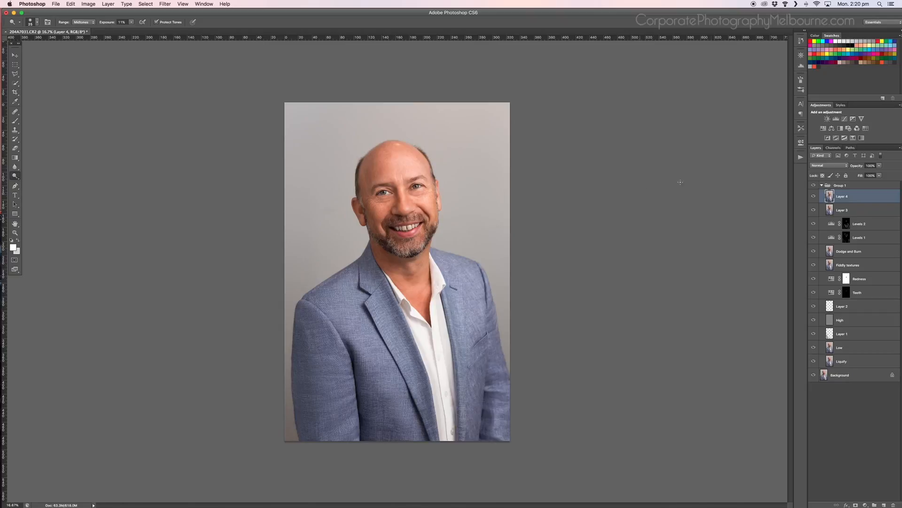
click(841, 165)
click(820, 233)
Sharpen the merged Overlay layer with a High Pass filter at a radius of 1.8 pixels
click(164, 3)
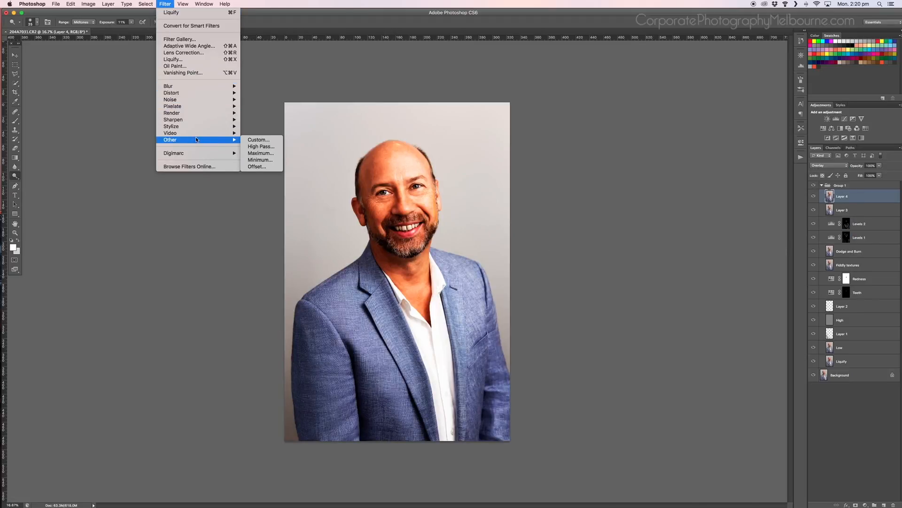
mouse_move(197, 140)
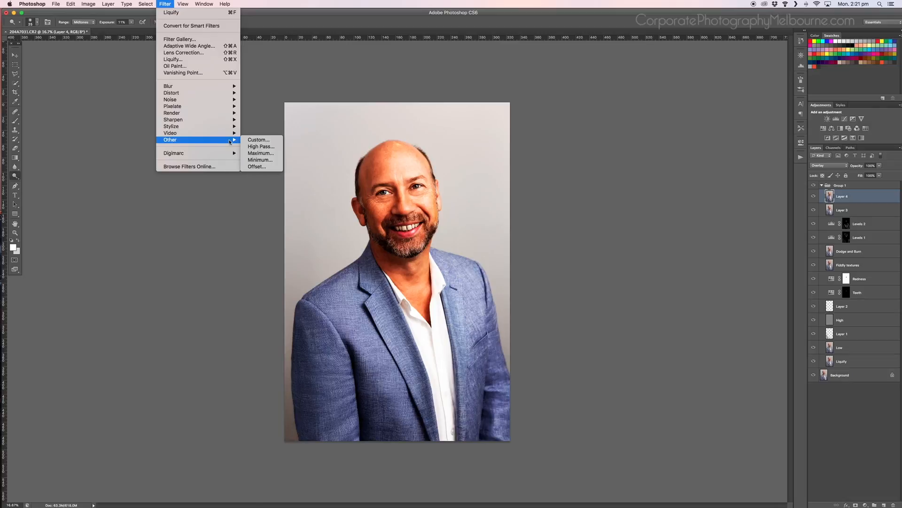
click(261, 147)
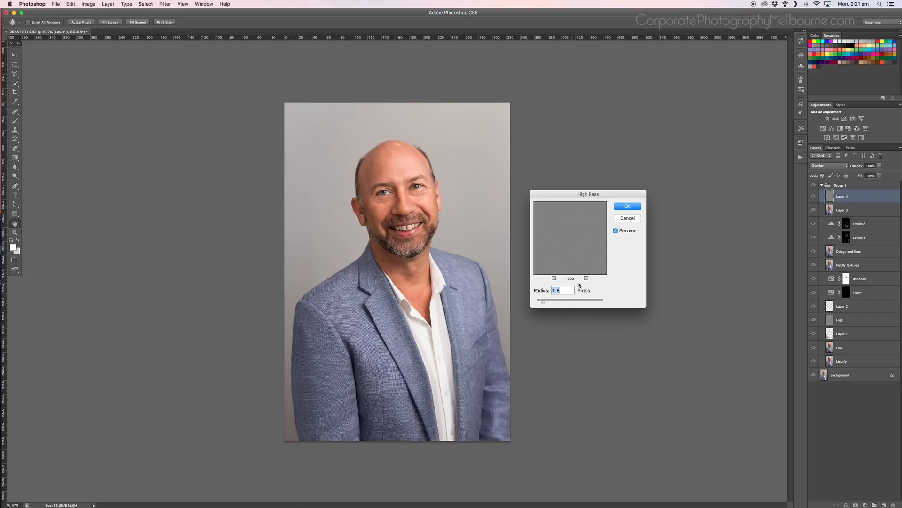
click(628, 208)
key(o)
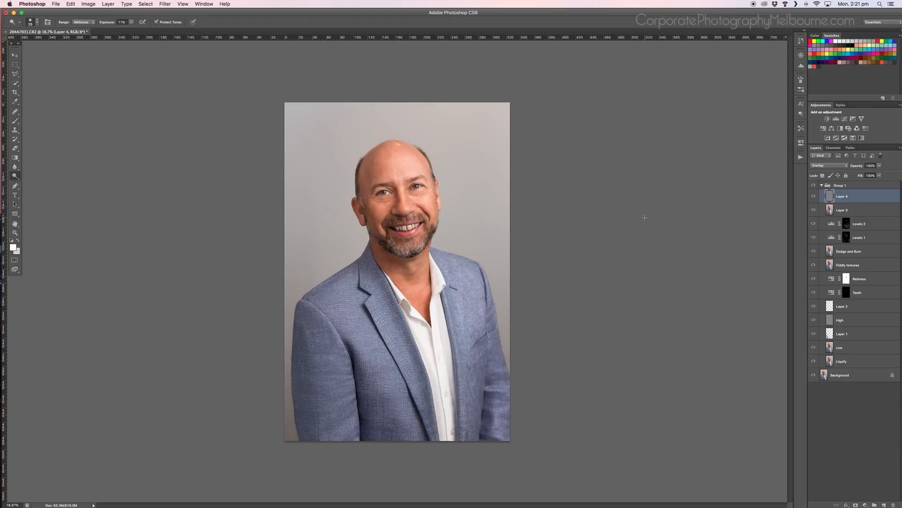
Examine the sharpening on the face up close with Layer 4 repeatedly hidden and shown
key(super+equal)
key(super+equal)
key(super+equal)
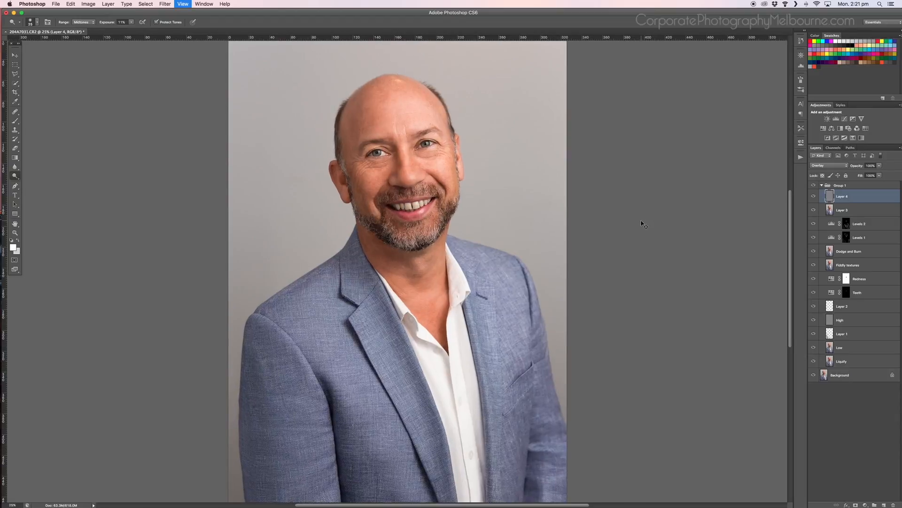
key(super+equal)
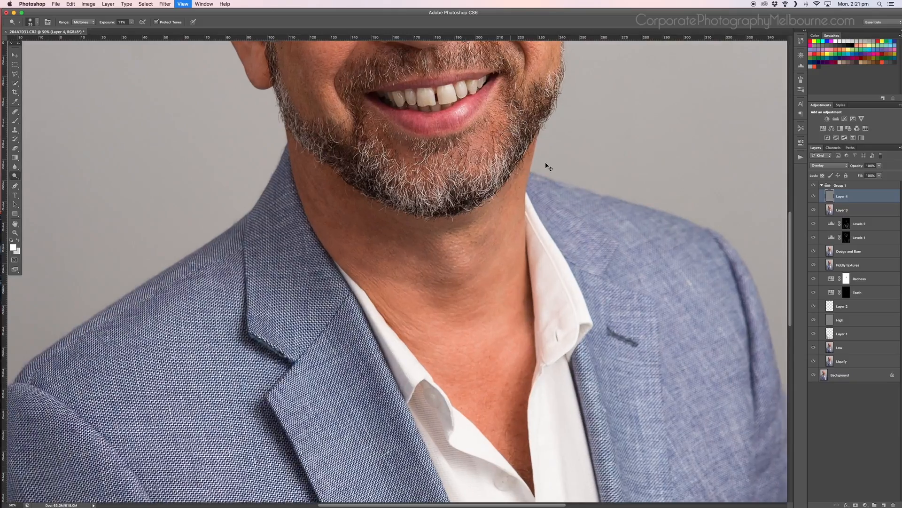
scroll(525, 306, up, 3)
scroll(525, 305, up, 3)
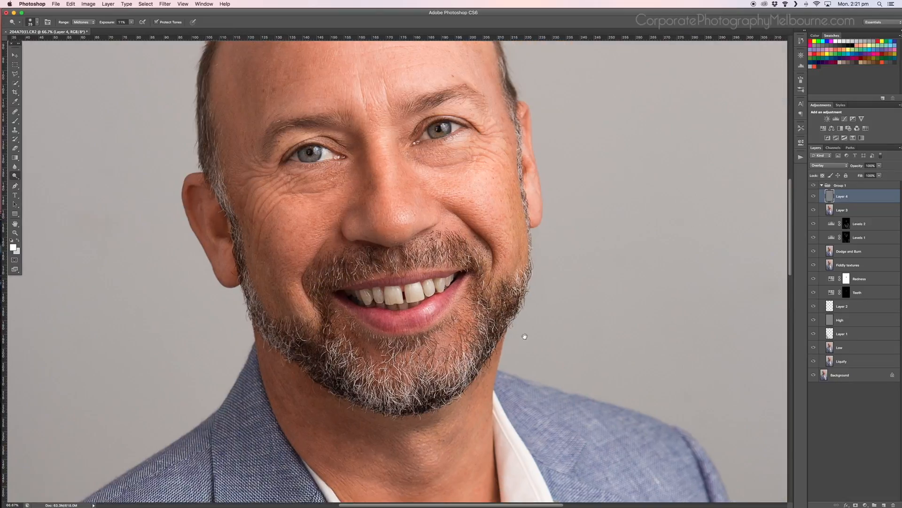
scroll(520, 333, up, 2)
drag(489, 341, 488, 282)
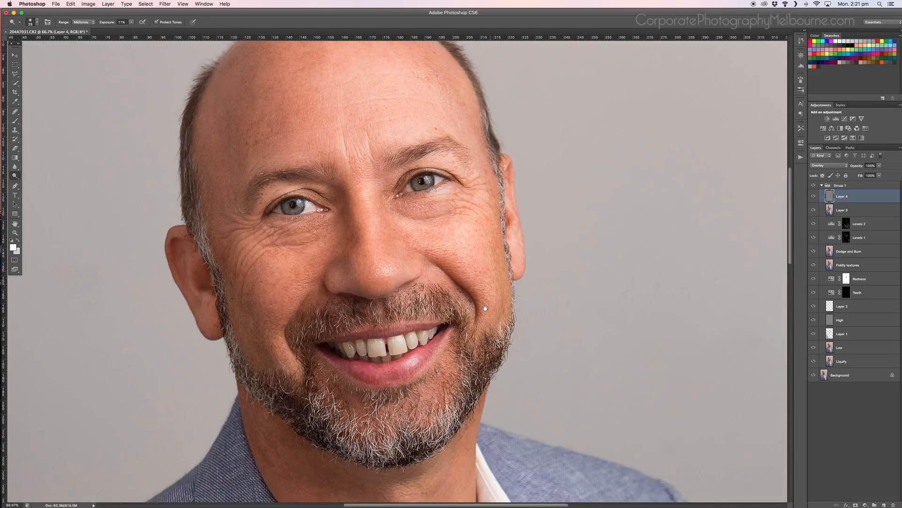
click(814, 196)
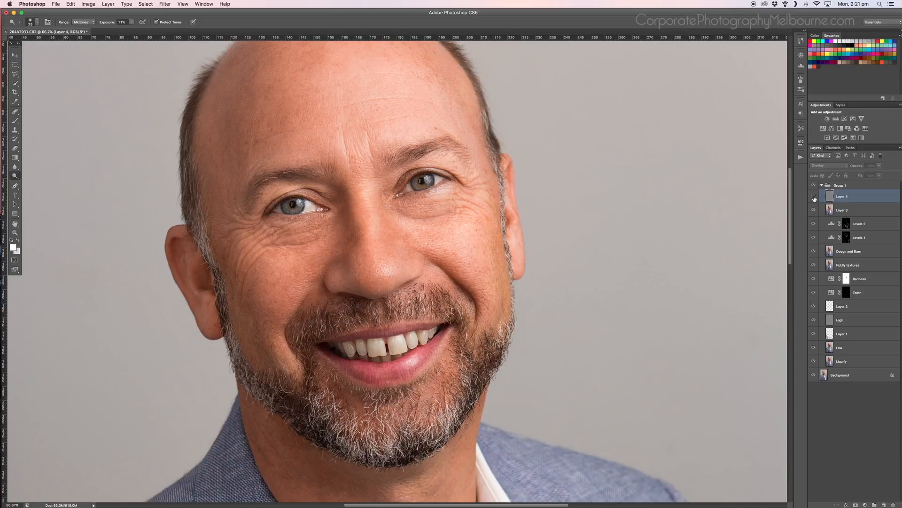
click(815, 197)
click(815, 197)
click(813, 196)
click(814, 197)
click(814, 197)
Check how the sharpening reads on the whole portrait by hiding and showing Layer 4
key(super+minus)
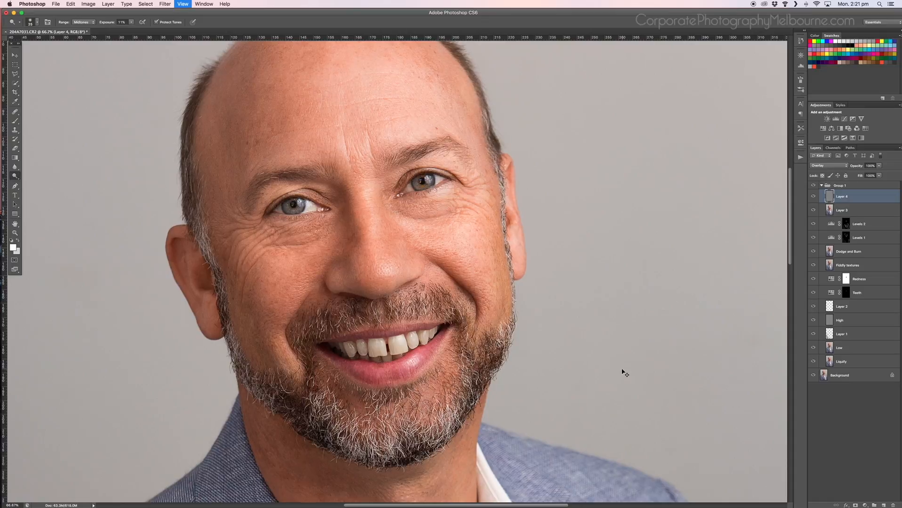
key(super+minus)
key(super+minus)
key(super+minus)
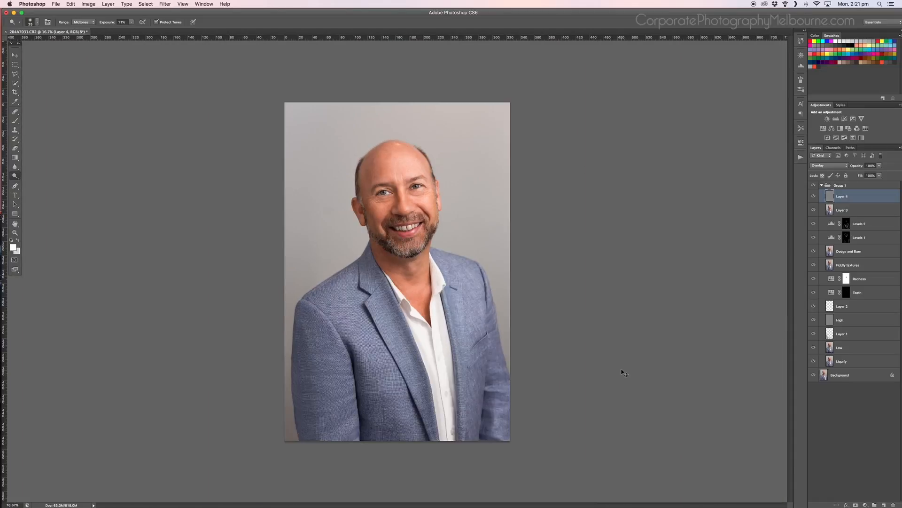
click(815, 196)
click(814, 196)
click(815, 199)
click(815, 200)
Compare the portrait with Layer 4 hidden and shown at a smaller magnification, and inspect the sharpened result closer up
key(super+minus)
key(super+minus)
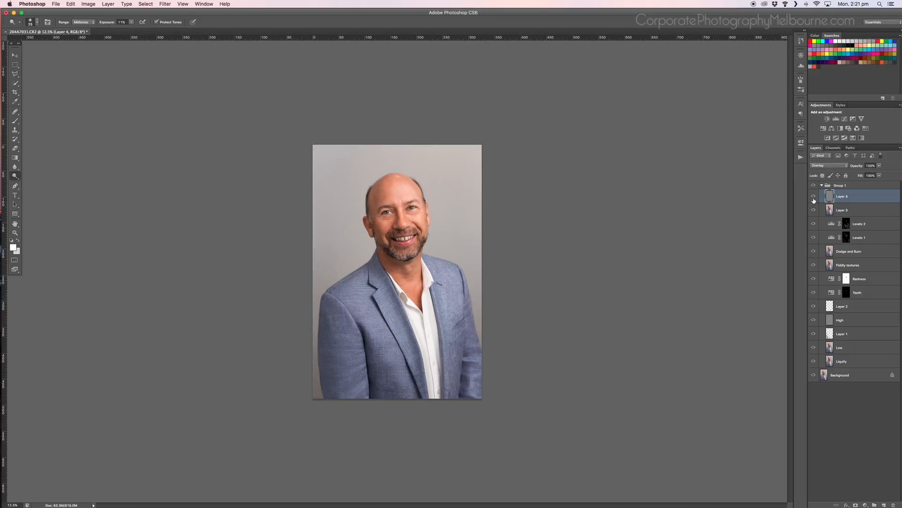
click(816, 196)
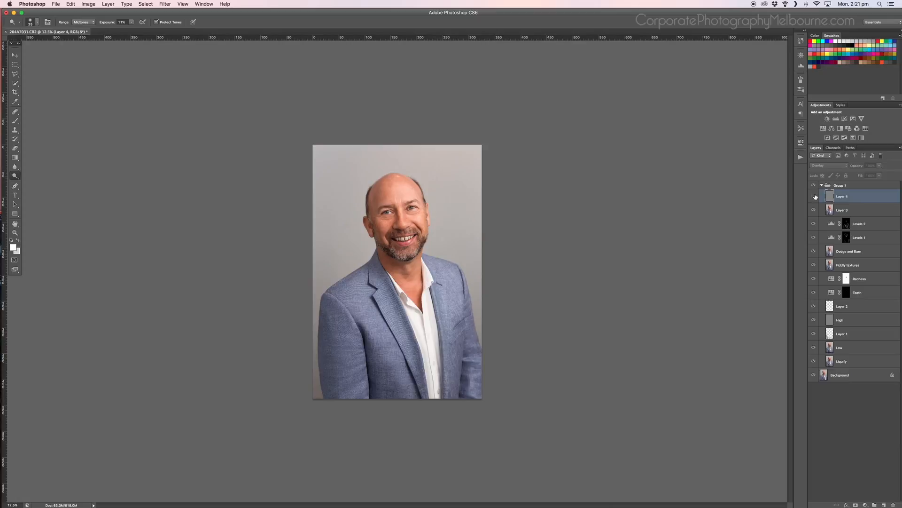
click(814, 197)
key(super+plus)
key(super+plus)
key(super+plus)
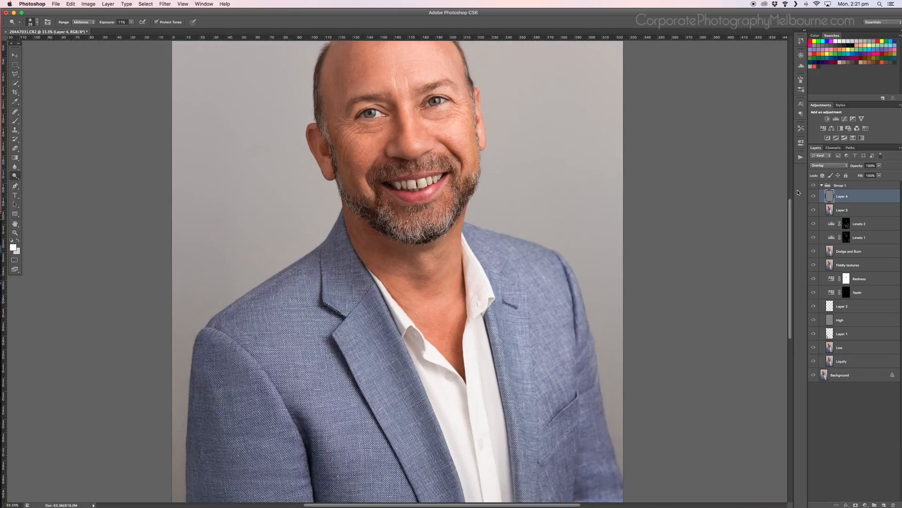
key(super+minus)
key(super+minus)
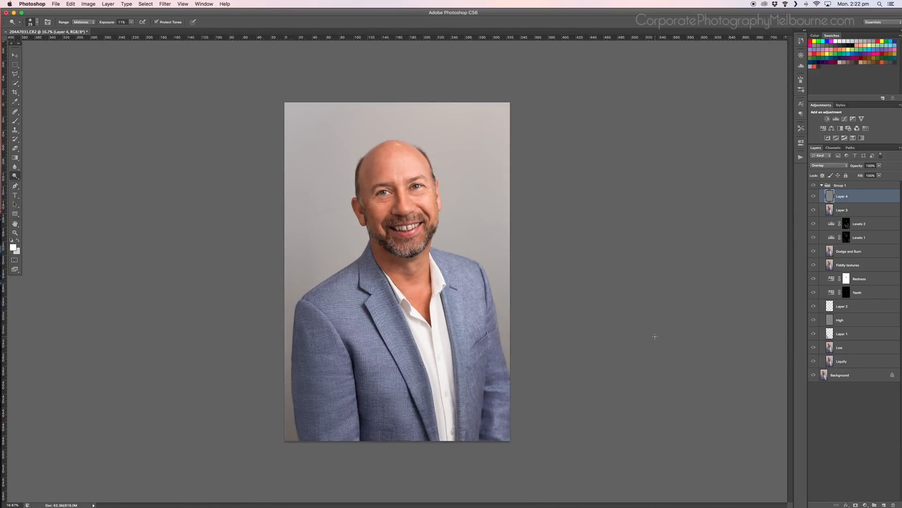
Compare the original photo with the finished, sharpened retouch by repeatedly hiding and showing Group 1
click(815, 186)
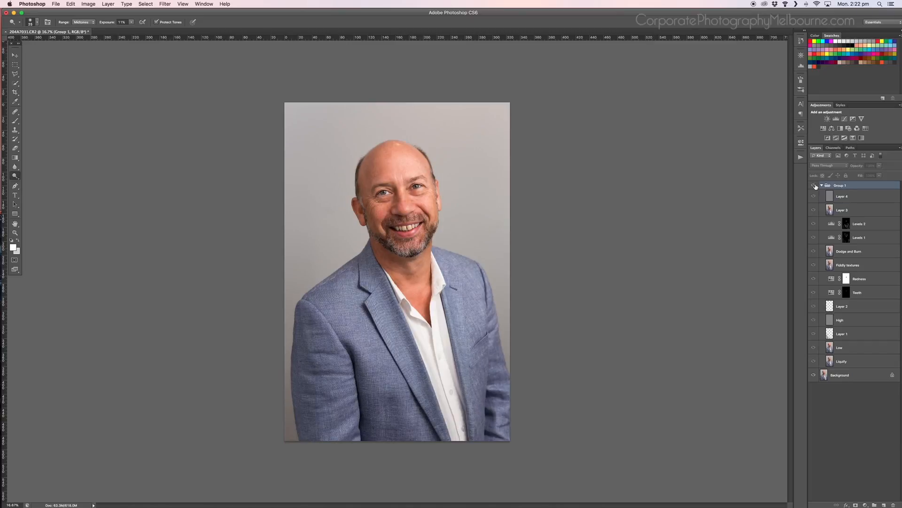
click(814, 187)
click(814, 186)
click(814, 186)
click(813, 186)
click(813, 187)
click(814, 186)
click(814, 186)
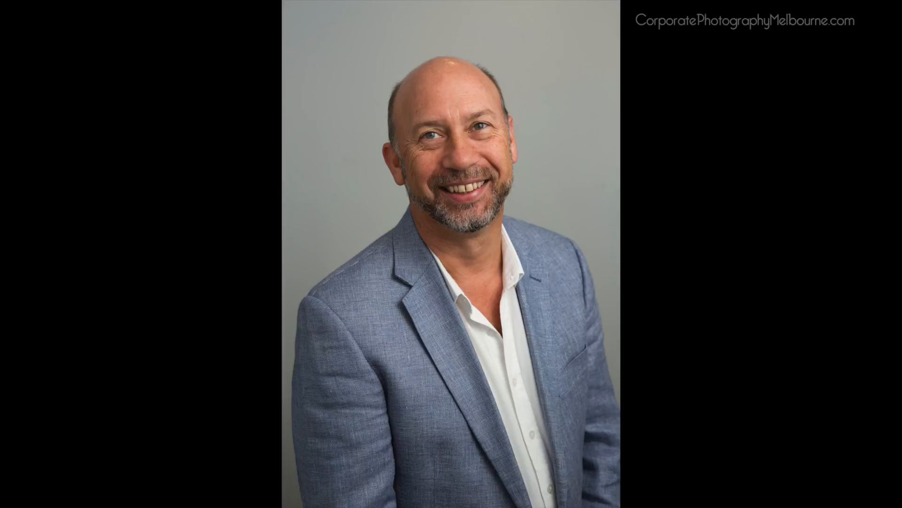